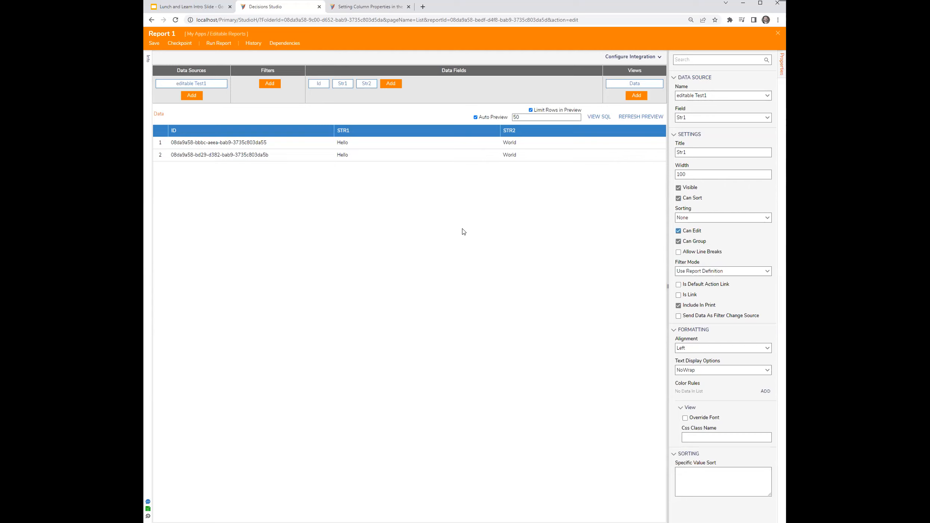
Run Report 1 and check the report viewer and the Str1 column for editing options
{"action": "left_click", "coordinate": [219, 44]}
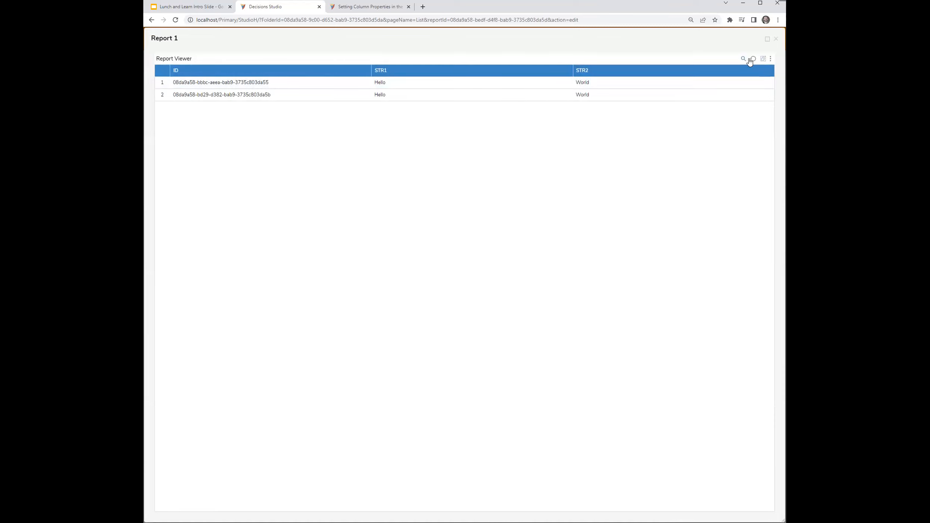
{"action": "left_click", "coordinate": [770, 59]}
{"action": "left_click", "coordinate": [438, 75]}
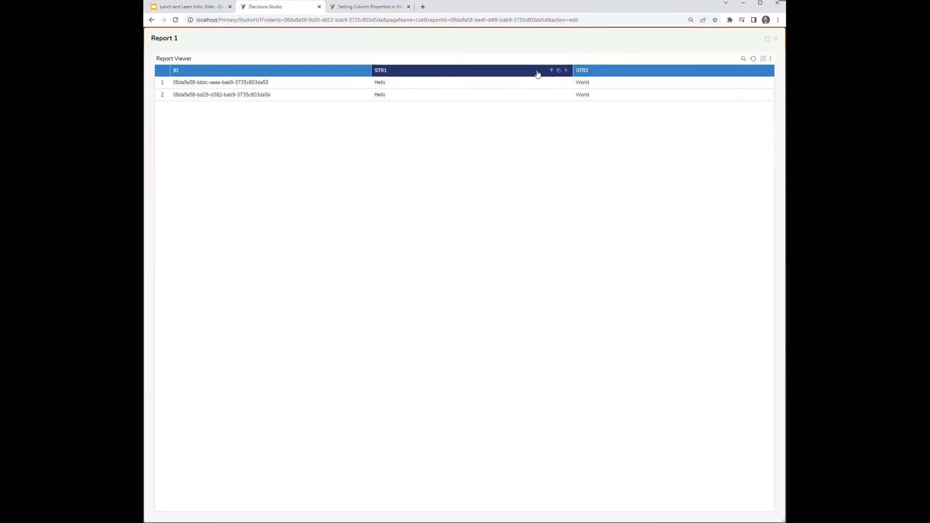
{"action": "left_click", "coordinate": [776, 40]}
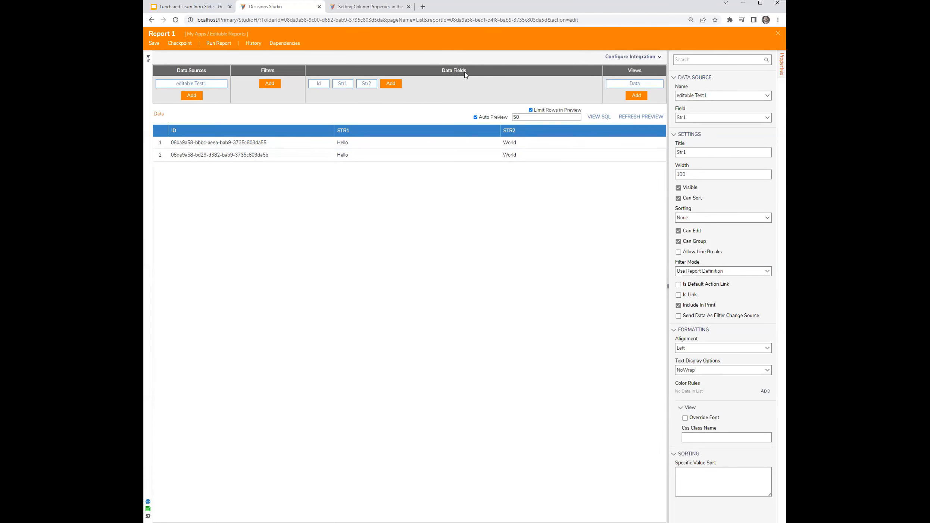
Review the Settings and Formatting tables in the Setting Column Properties documentation, and return to Decisions Studio
{"action": "left_click", "coordinate": [370, 8]}
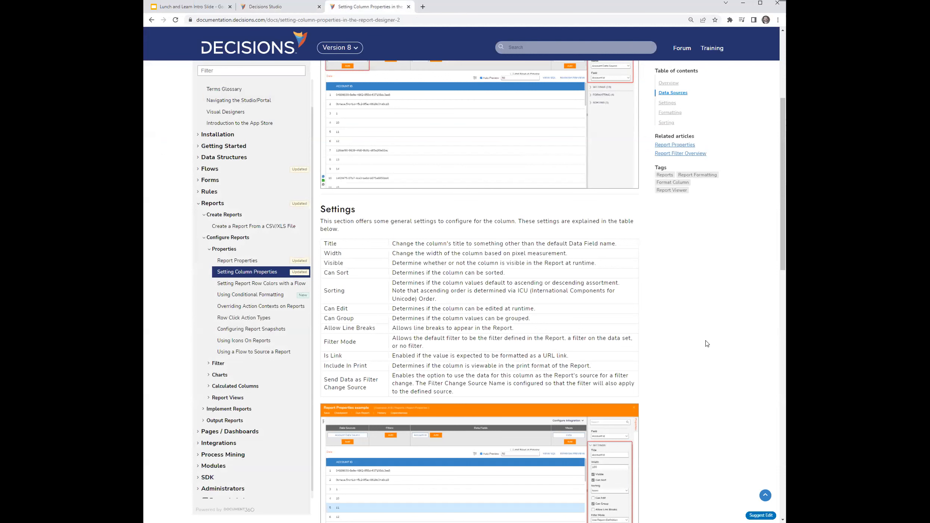
{"action": "scroll", "coordinate": [690, 343], "scroll_direction": "down", "scroll_amount": 1}
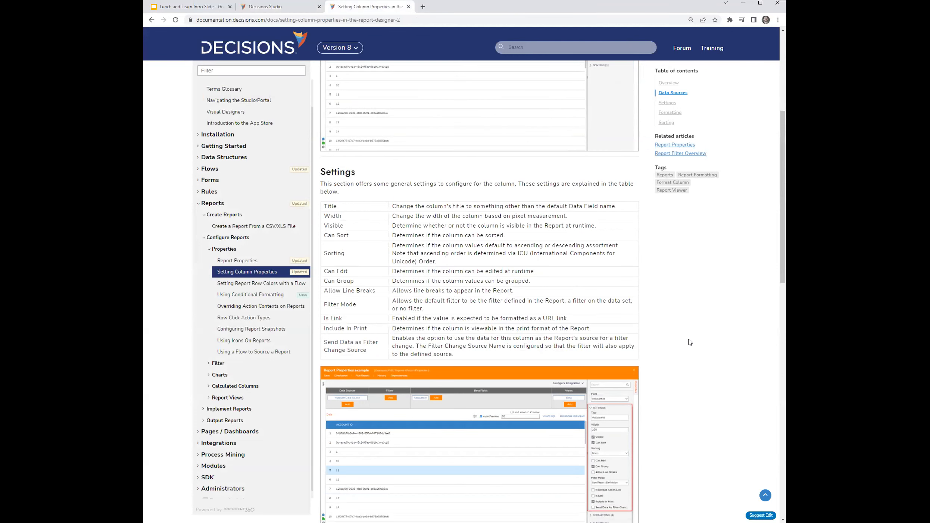
{"action": "scroll", "coordinate": [689, 342], "scroll_direction": "down", "scroll_amount": 5}
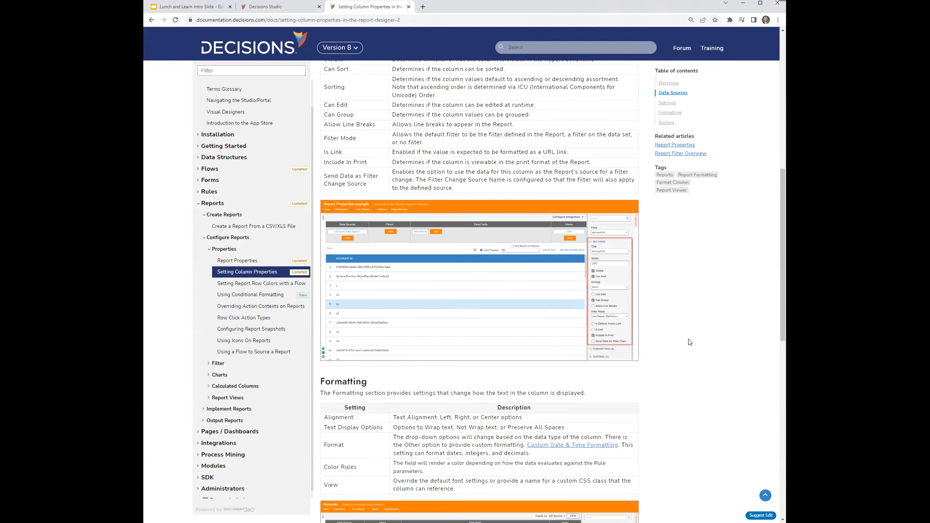
{"action": "scroll", "coordinate": [689, 343], "scroll_direction": "down", "scroll_amount": 13}
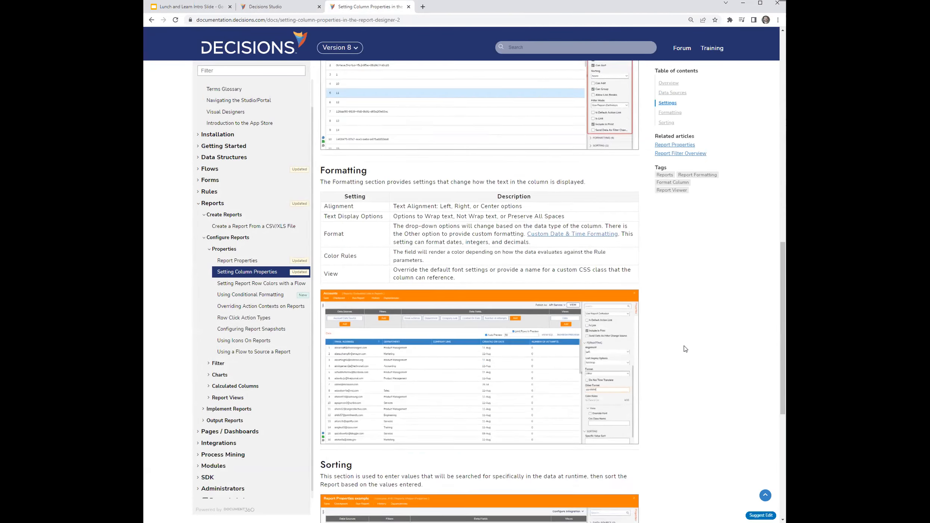
{"action": "scroll", "coordinate": [684, 385], "scroll_direction": "up", "scroll_amount": 9}
{"action": "scroll", "coordinate": [685, 385], "scroll_direction": "up", "scroll_amount": 15}
{"action": "scroll", "coordinate": [685, 383], "scroll_direction": "down", "scroll_amount": 3}
{"action": "scroll", "coordinate": [685, 383], "scroll_direction": "up", "scroll_amount": 3}
{"action": "left_click", "coordinate": [289, 11]}
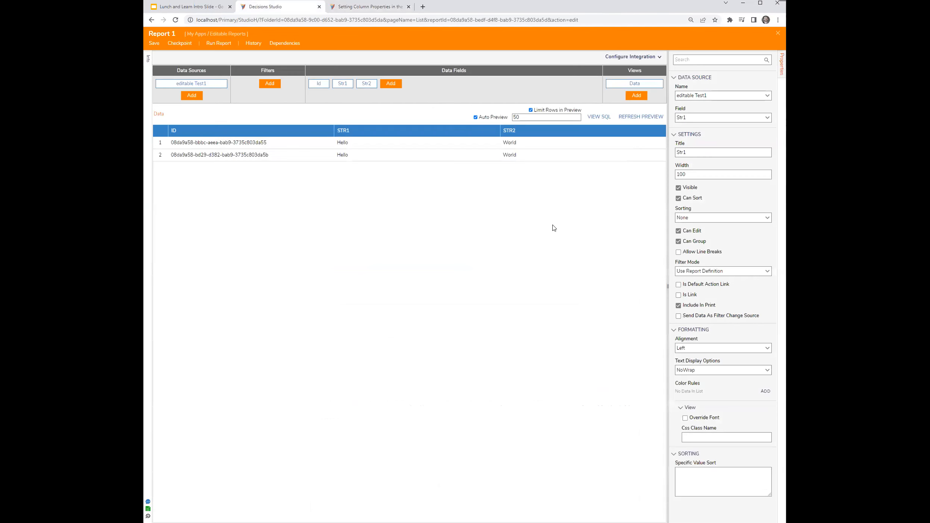
Close Report 1, enable actions on the editableTest1 data structure, and save it
{"action": "left_click", "coordinate": [776, 35]}
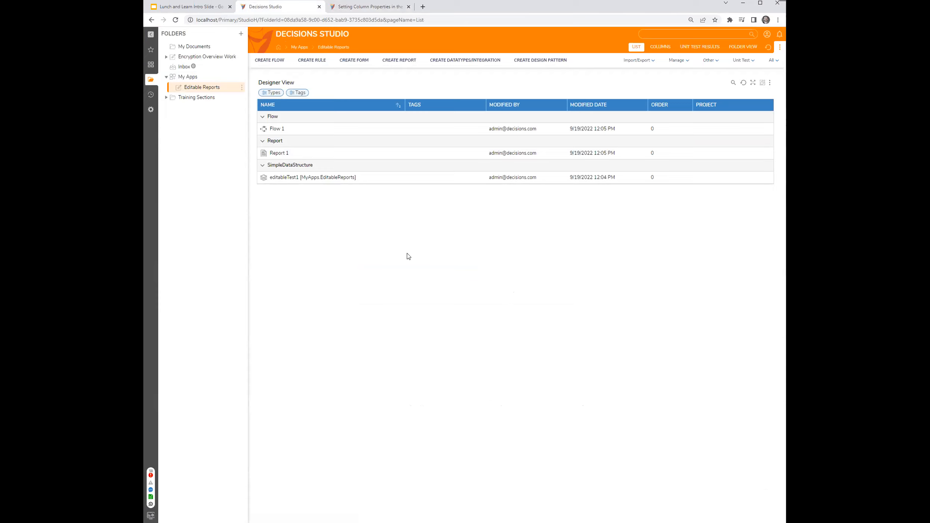
{"action": "right_click", "coordinate": [283, 180]}
{"action": "left_click", "coordinate": [347, 144]}
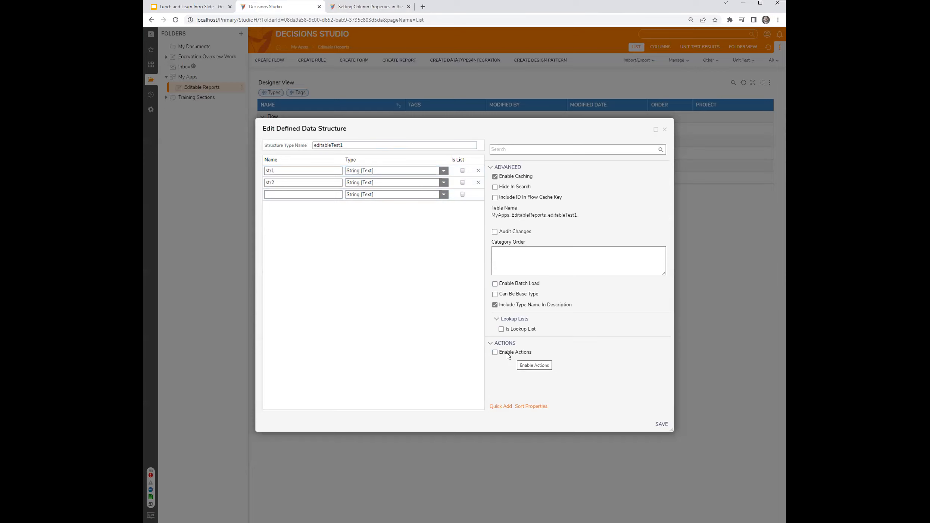
{"action": "left_click", "coordinate": [508, 356]}
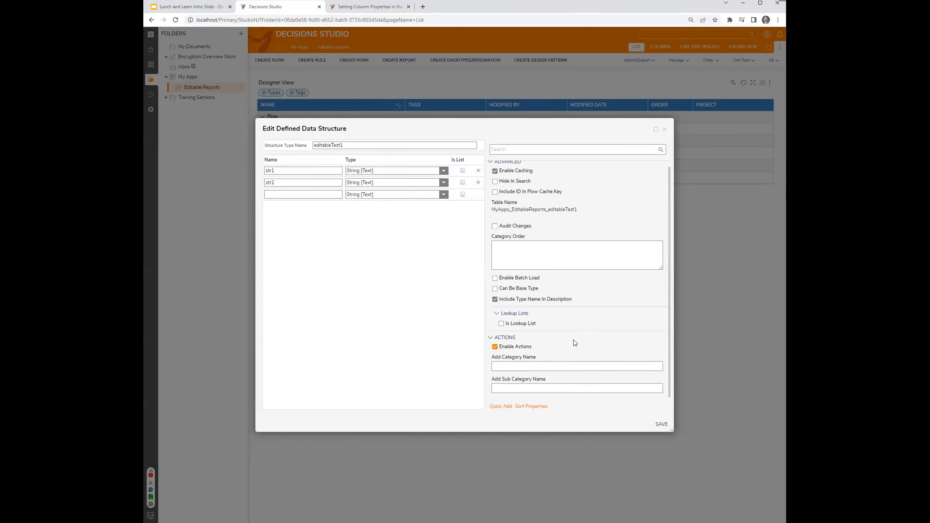
{"action": "left_click", "coordinate": [662, 424]}
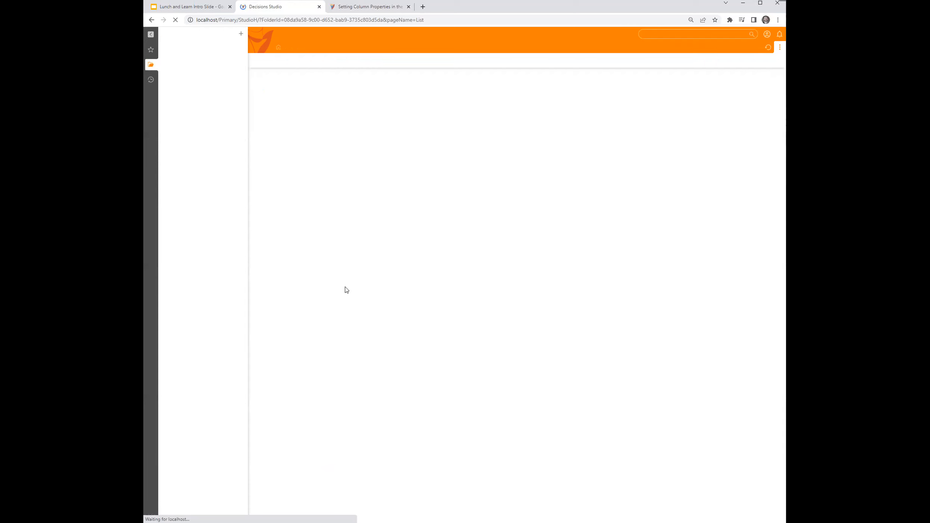
Create a user action named Edit Data in the editableTest1 Configuration folder
{"action": "left_click", "coordinate": [201, 98]}
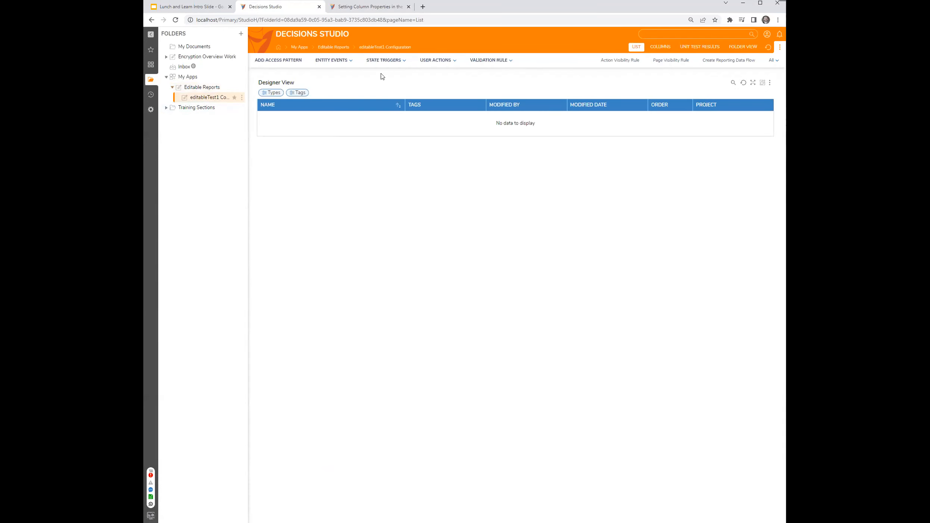
{"action": "left_click", "coordinate": [435, 60]}
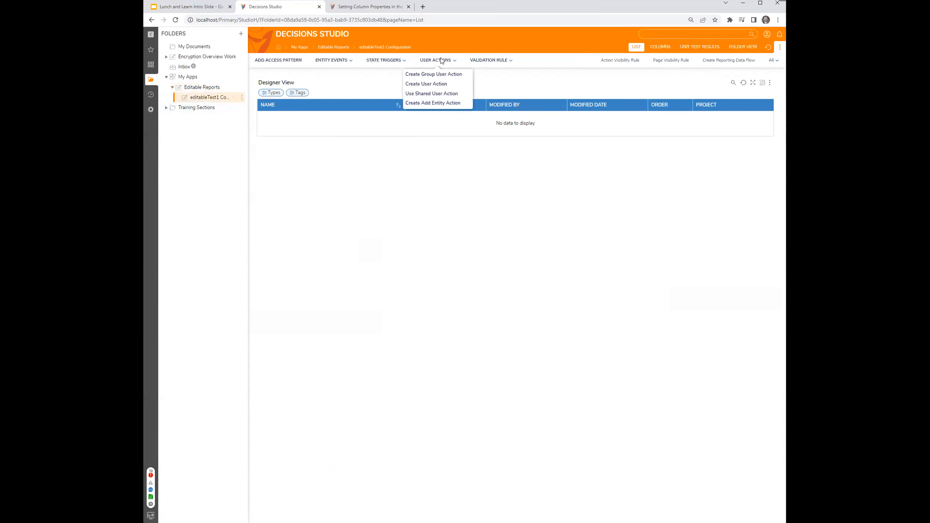
{"action": "left_click", "coordinate": [431, 88]}
{"action": "type", "text": "Edit Data"}
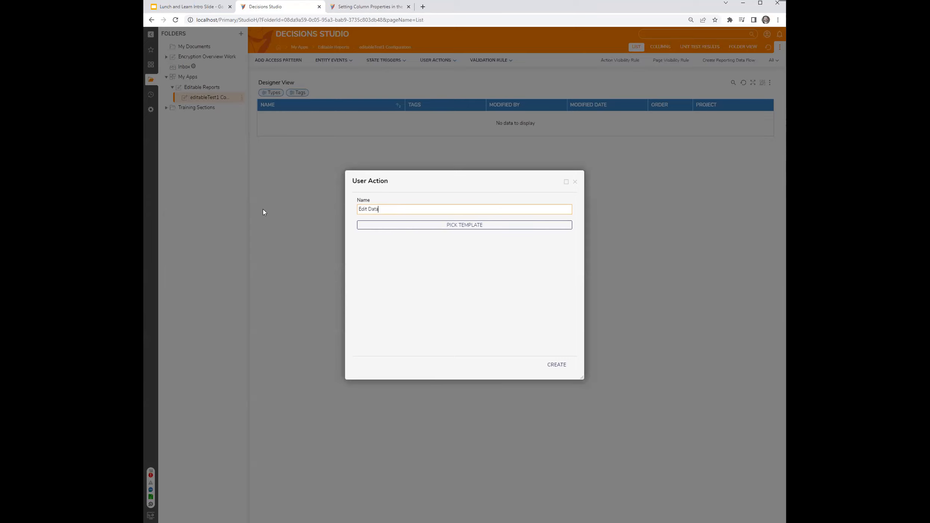
{"action": "left_click", "coordinate": [555, 366]}
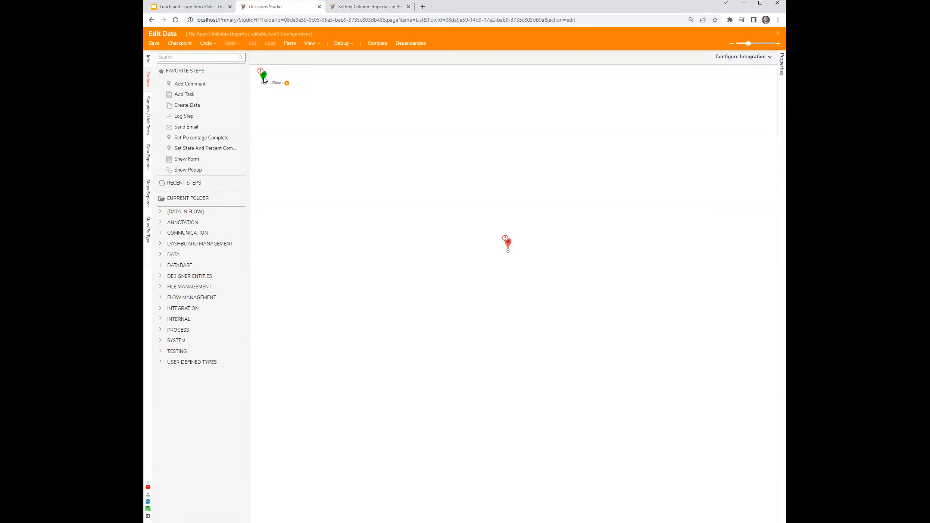
Add Show Form, Create Data and Save Entities steps between the flow's start and end, connecting the start to the form step
{"action": "left_click_drag", "start_coordinate": [264, 80], "coordinate": [306, 196]}
{"action": "left_click_drag", "start_coordinate": [195, 159], "coordinate": [359, 209]}
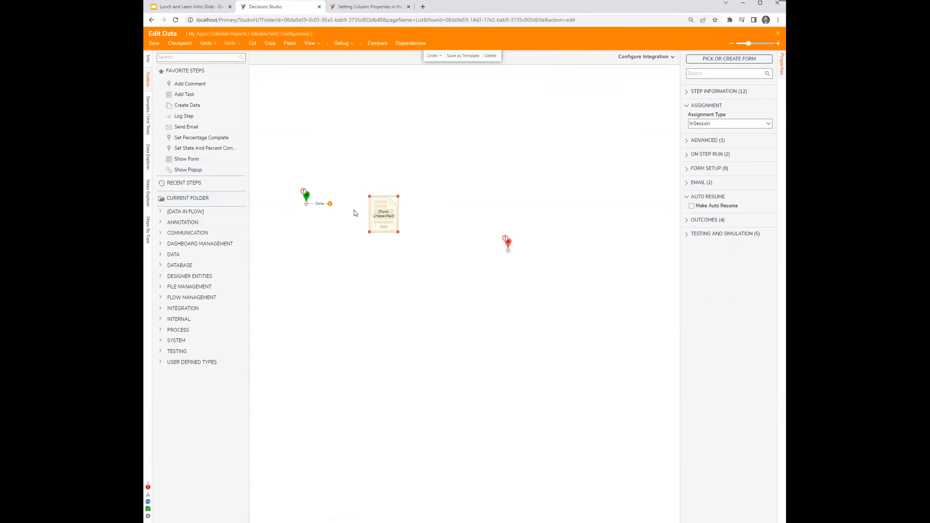
{"action": "left_click", "coordinate": [161, 363]}
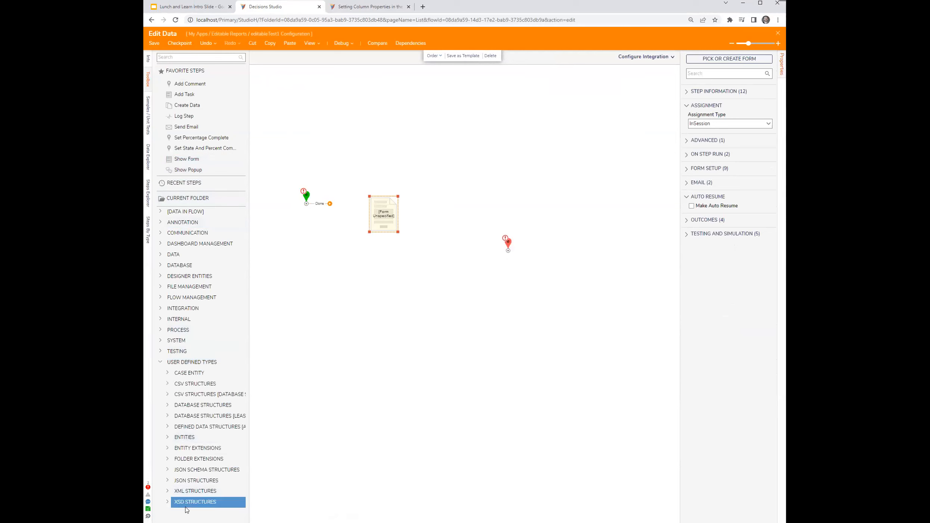
{"action": "left_click_drag", "start_coordinate": [192, 104], "coordinate": [432, 216]}
{"action": "left_click_drag", "start_coordinate": [511, 250], "coordinate": [547, 247]}
{"action": "left_click", "coordinate": [182, 59]}
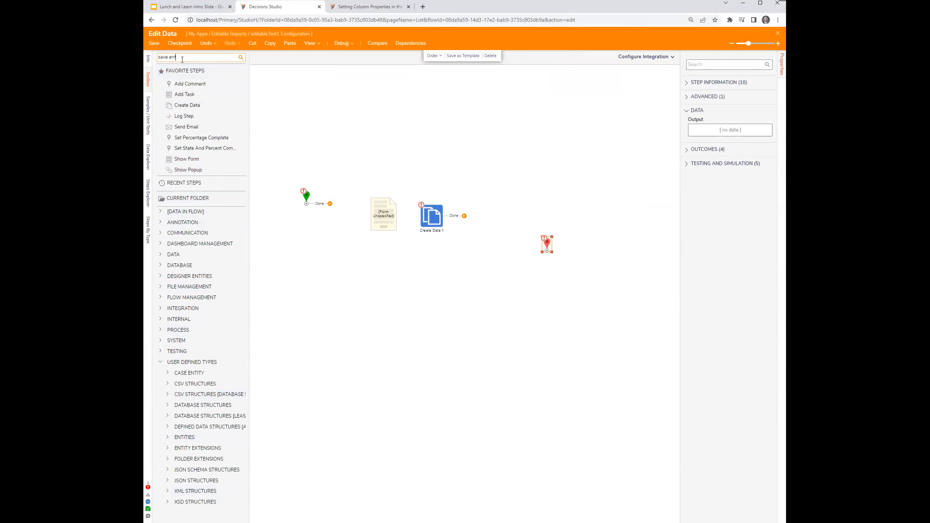
{"action": "mouse_move", "coordinate": [182, 79]}
{"action": "left_mouse_down"}
{"action": "mouse_move", "coordinate": [301, 144]}
{"action": "mouse_move", "coordinate": [486, 219]}
{"action": "left_mouse_up"}
{"action": "left_click_drag", "start_coordinate": [330, 203], "coordinate": [380, 215]}
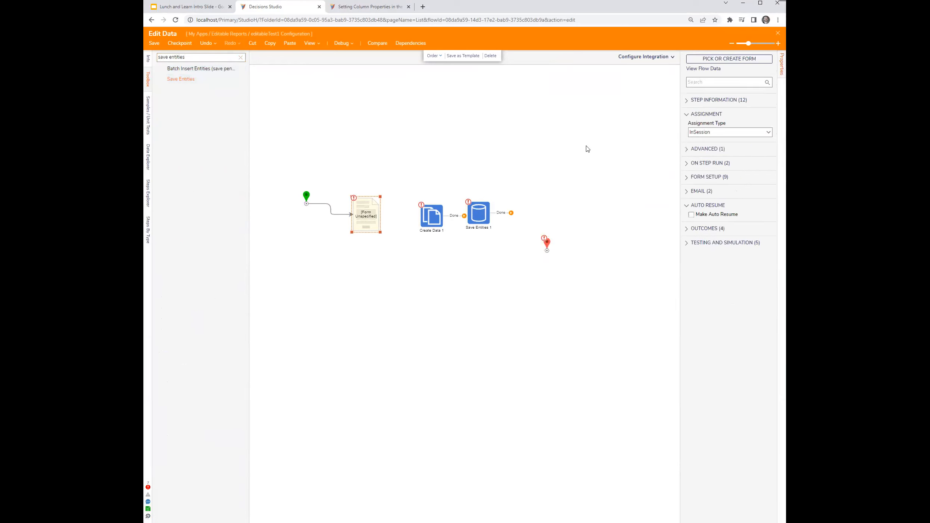
Dismiss the form step's form selection and close the Edit Data flow, keeping its changes
{"action": "left_click", "coordinate": [707, 60]}
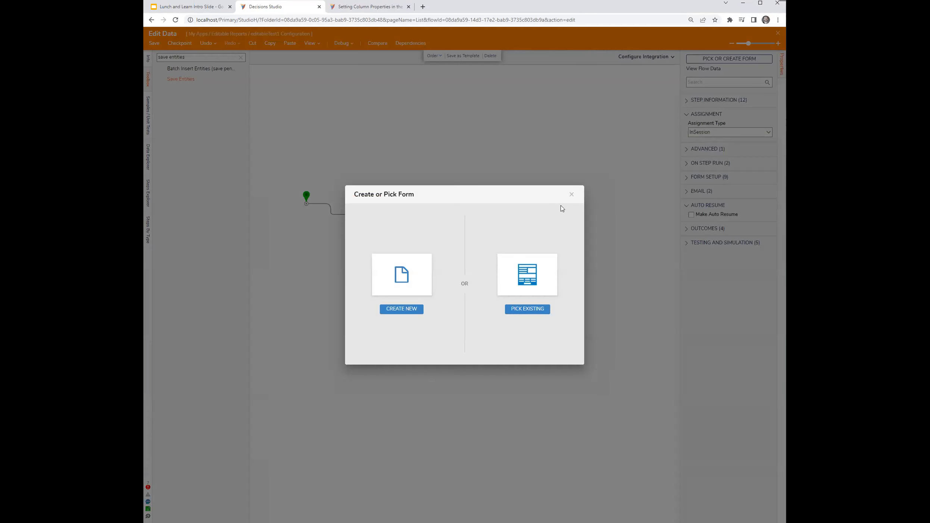
{"action": "left_click", "coordinate": [572, 197]}
{"action": "left_click", "coordinate": [777, 32]}
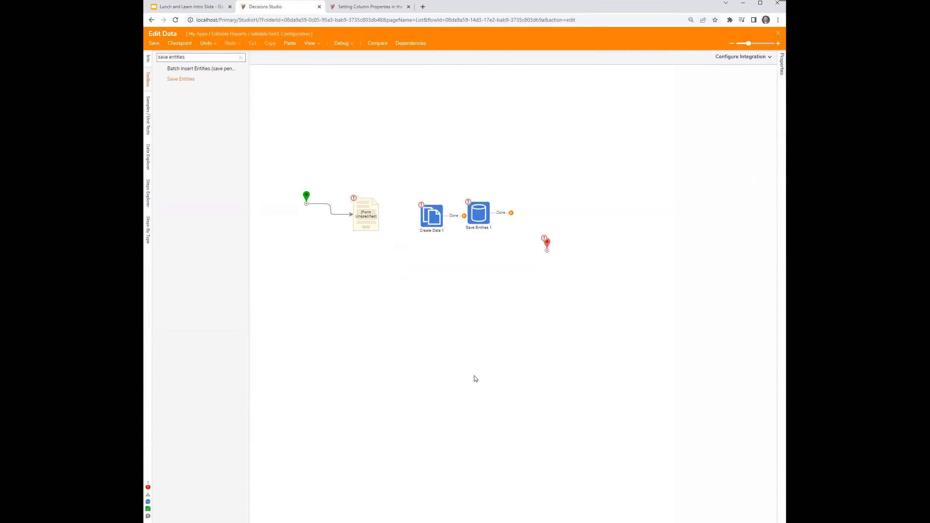
{"action": "left_click", "coordinate": [546, 310]}
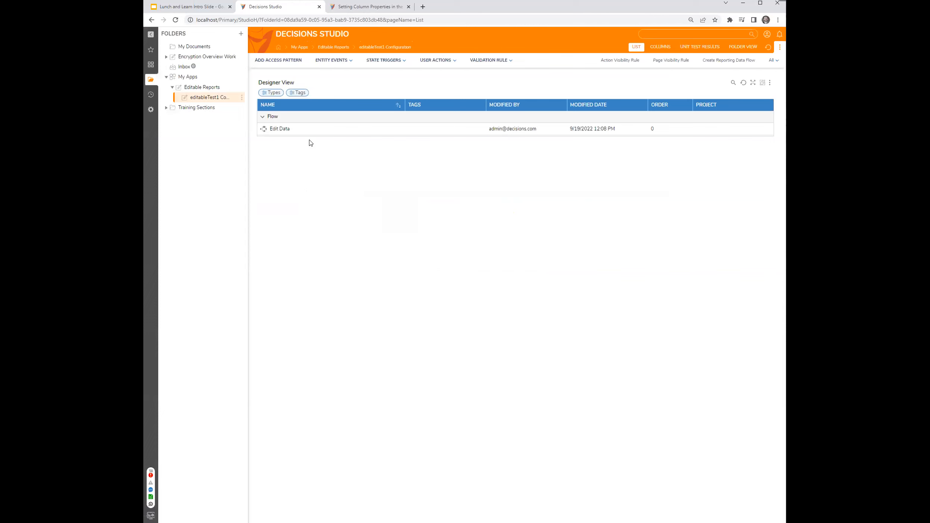
Generate a form named editableTest1 Form from the editableTest1 data structure in the Editable Reports folder, using the GridLabelTop layout
{"action": "left_click", "coordinate": [207, 88]}
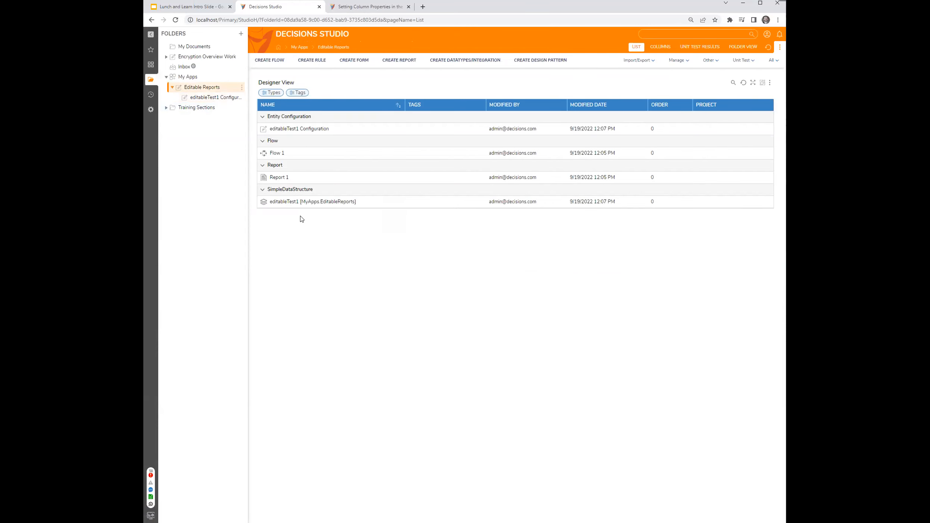
{"action": "right_click", "coordinate": [293, 204]}
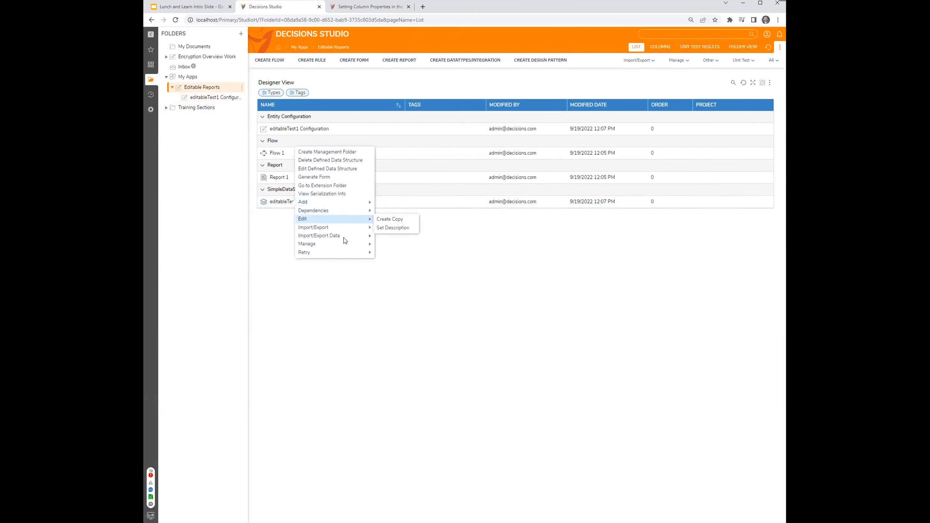
{"action": "mouse_move", "coordinate": [346, 246]}
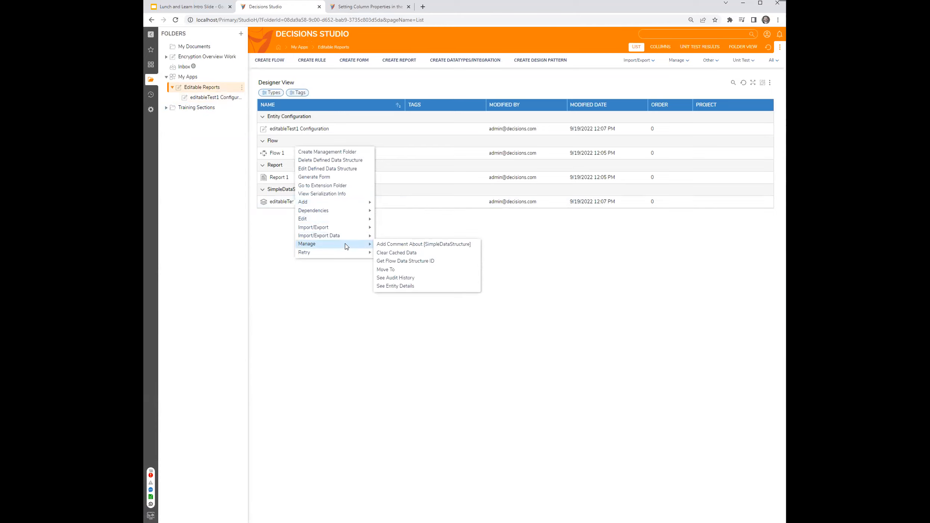
{"action": "mouse_move", "coordinate": [344, 223]}
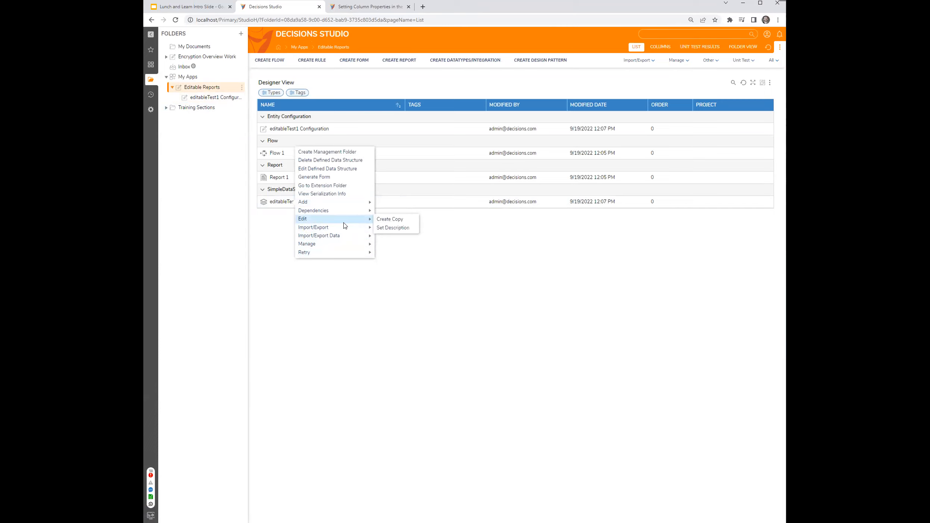
{"action": "mouse_move", "coordinate": [346, 205]}
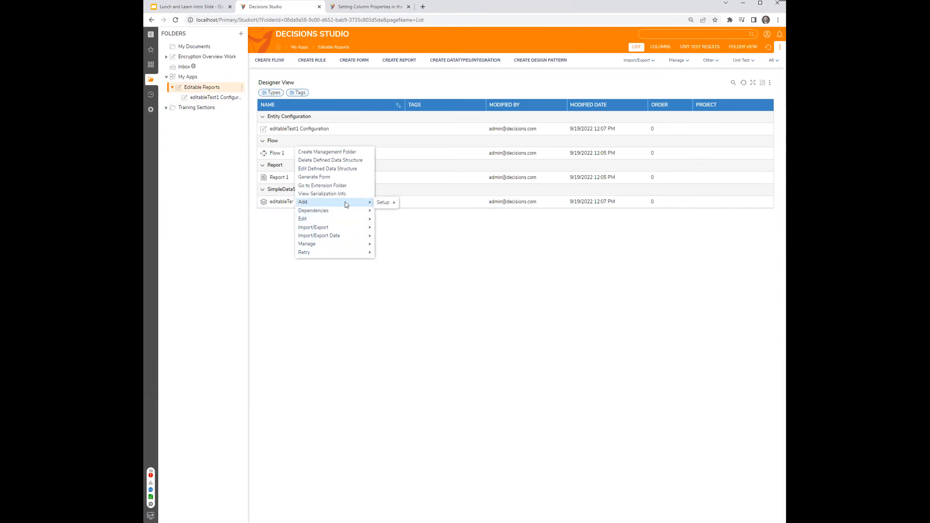
{"action": "left_click", "coordinate": [325, 181]}
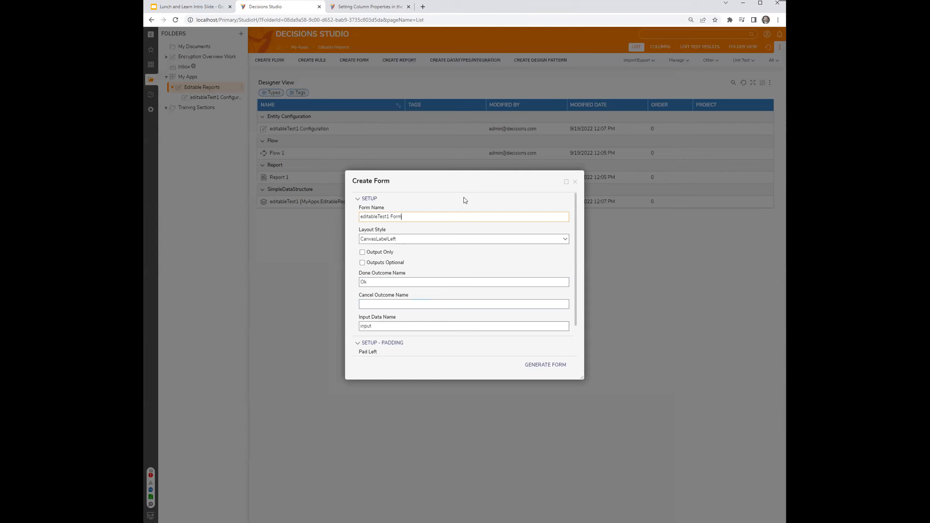
{"action": "left_click_drag", "start_coordinate": [579, 380], "coordinate": [604, 410]}
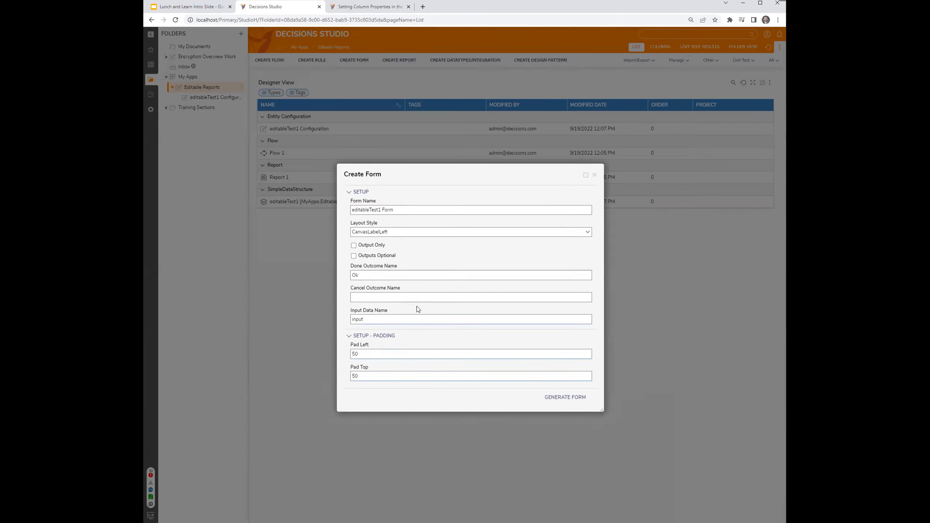
{"action": "left_click", "coordinate": [588, 232]}
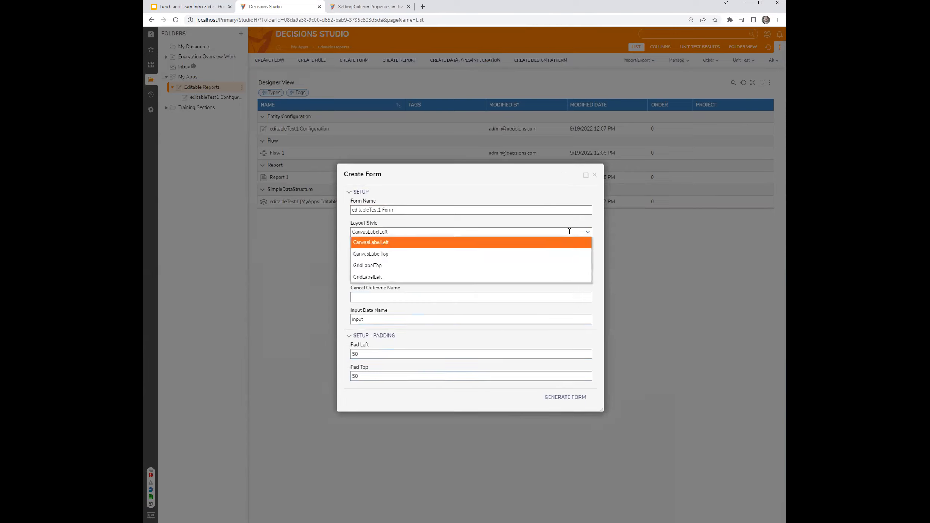
{"action": "left_click", "coordinate": [436, 268]}
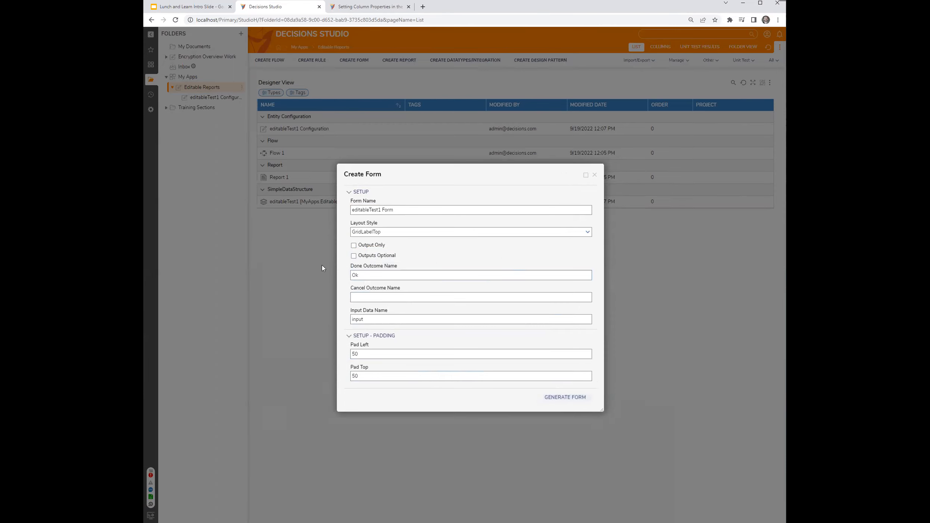
{"action": "left_click", "coordinate": [560, 398]}
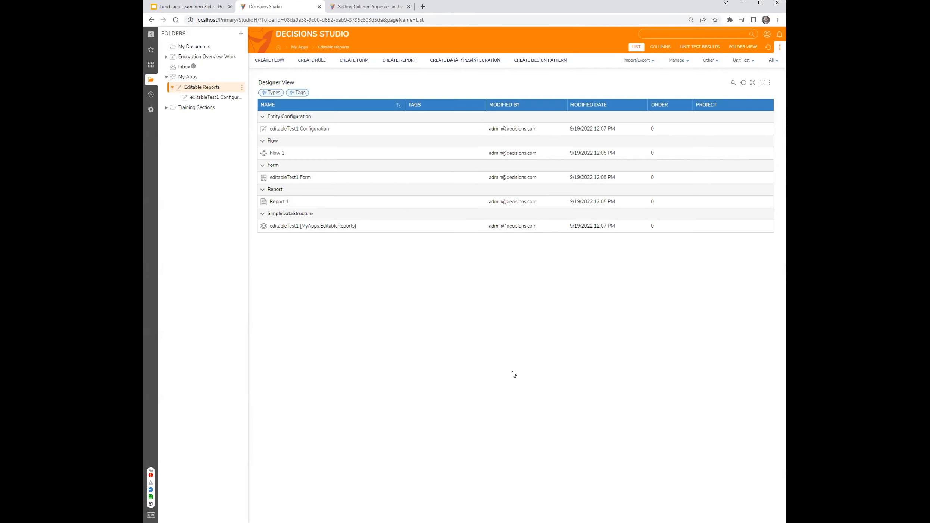
Reopen the Edit Data flow in the editableTest1 Configuration folder and assign the existing editableTest1 Form to its form step
{"action": "left_click", "coordinate": [207, 99]}
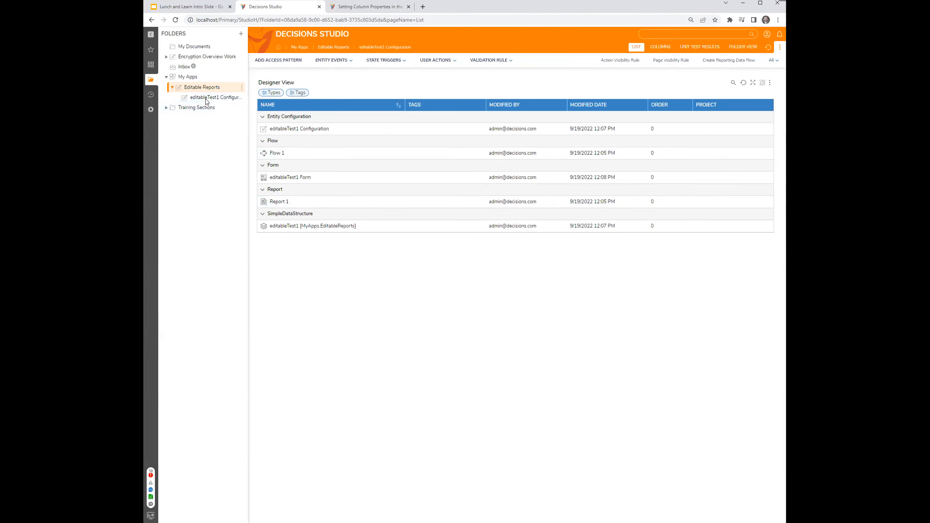
{"action": "double_click", "coordinate": [280, 130]}
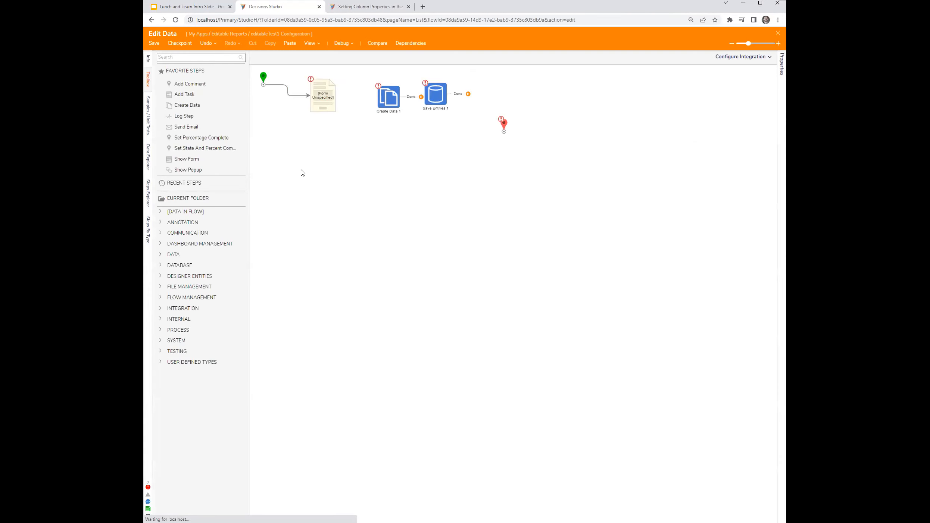
{"action": "left_click", "coordinate": [317, 106]}
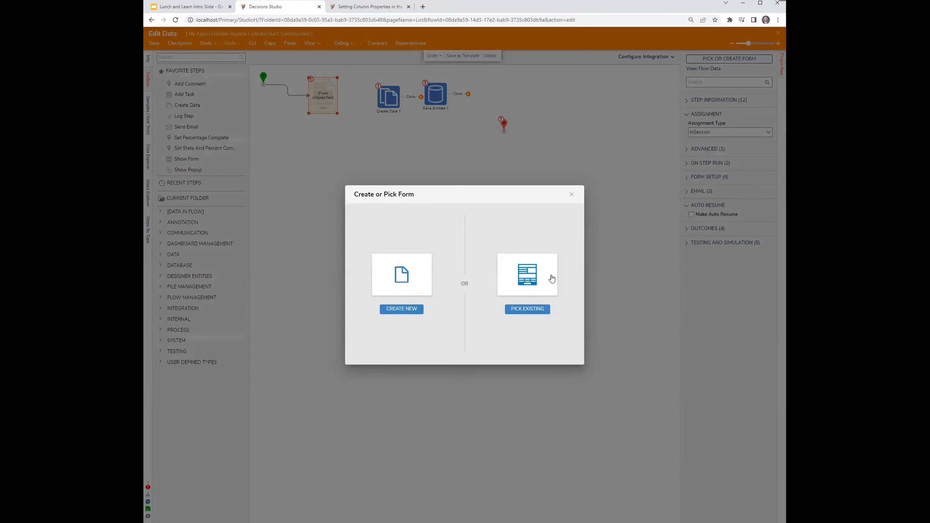
{"action": "left_click", "coordinate": [535, 277]}
{"action": "left_click", "coordinate": [421, 178]}
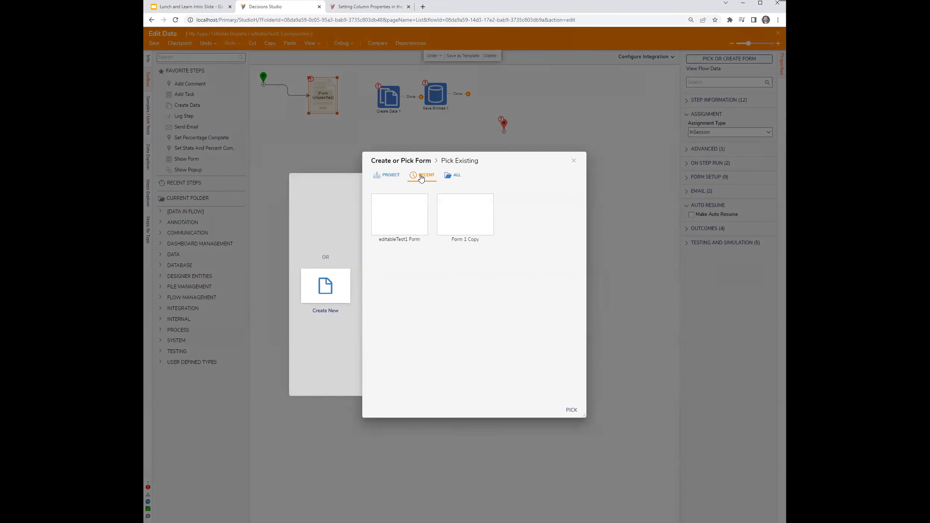
{"action": "left_click", "coordinate": [404, 212]}
{"action": "left_click", "coordinate": [571, 410]}
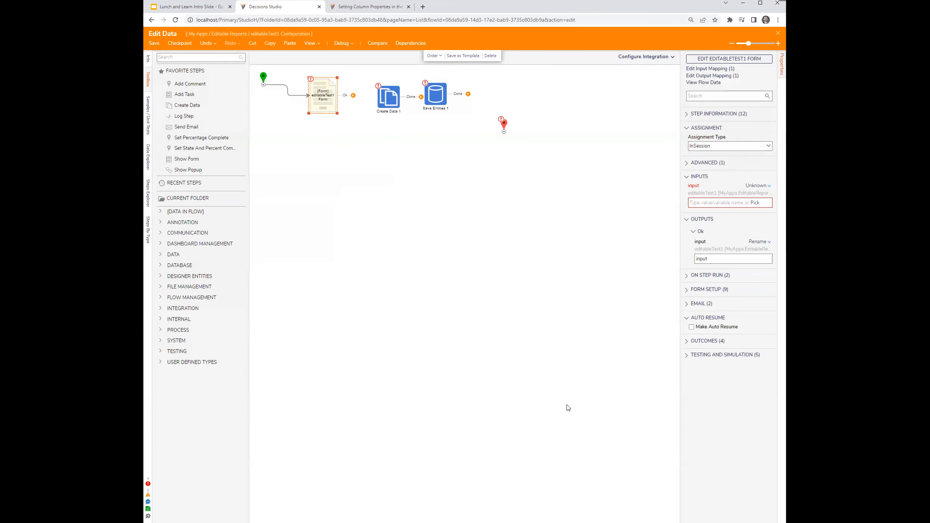
Map the form step's input to Entity using Select From Flow
{"action": "left_click", "coordinate": [408, 263]}
{"action": "left_click", "coordinate": [317, 161]}
{"action": "left_click", "coordinate": [758, 185]}
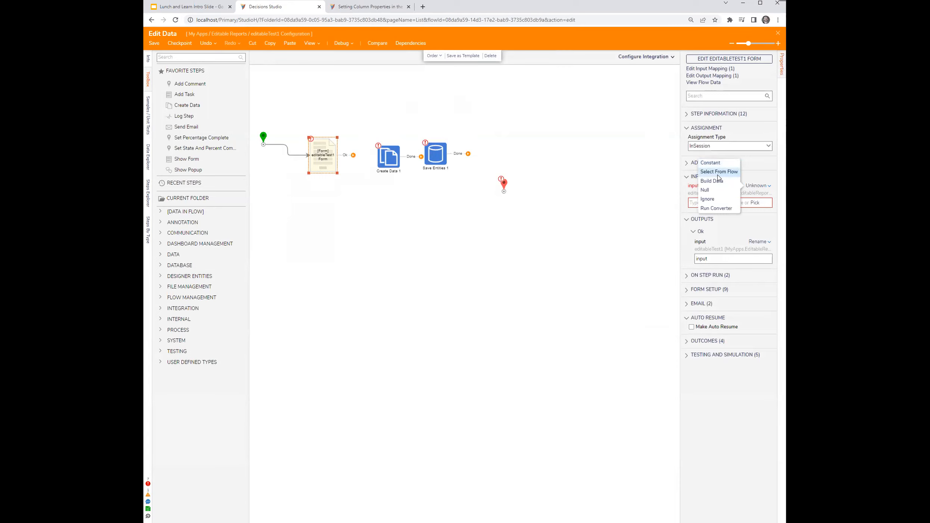
{"action": "left_click", "coordinate": [719, 174]}
{"action": "left_click", "coordinate": [333, 203]}
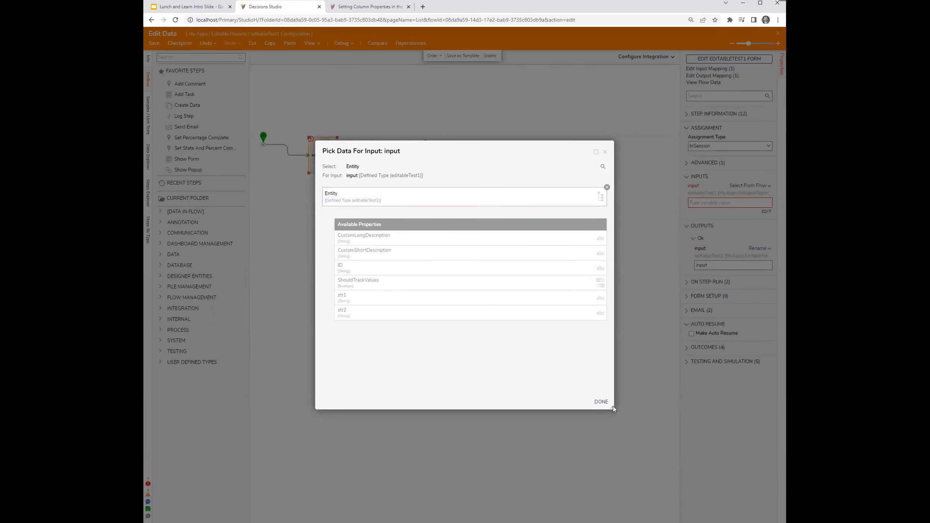
{"action": "left_click", "coordinate": [602, 402]}
{"action": "left_click", "coordinate": [448, 237]}
Delete the Create Data step and connect the form step's Ok outcome directly to the Save Entities step
{"action": "left_click", "coordinate": [388, 157]}
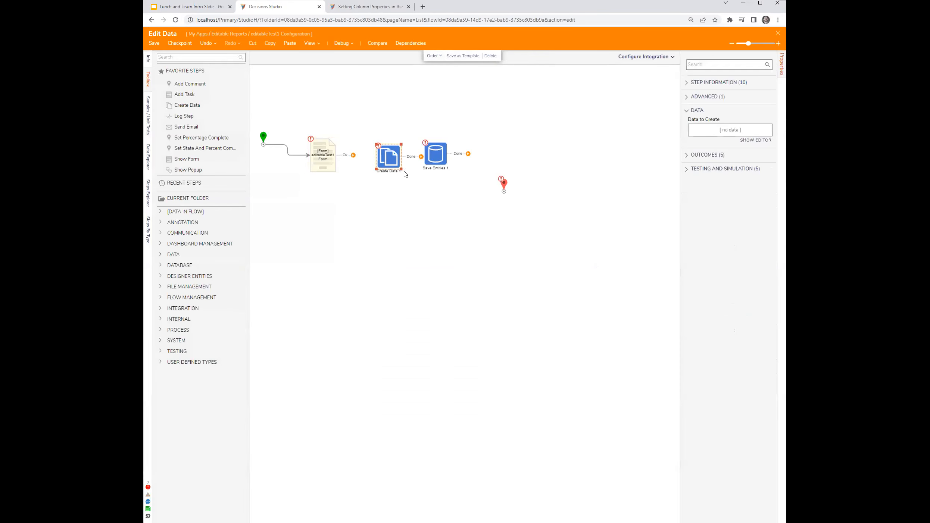
{"action": "key", "text": "Delete"}
{"action": "left_click_drag", "start_coordinate": [353, 155], "coordinate": [419, 156]}
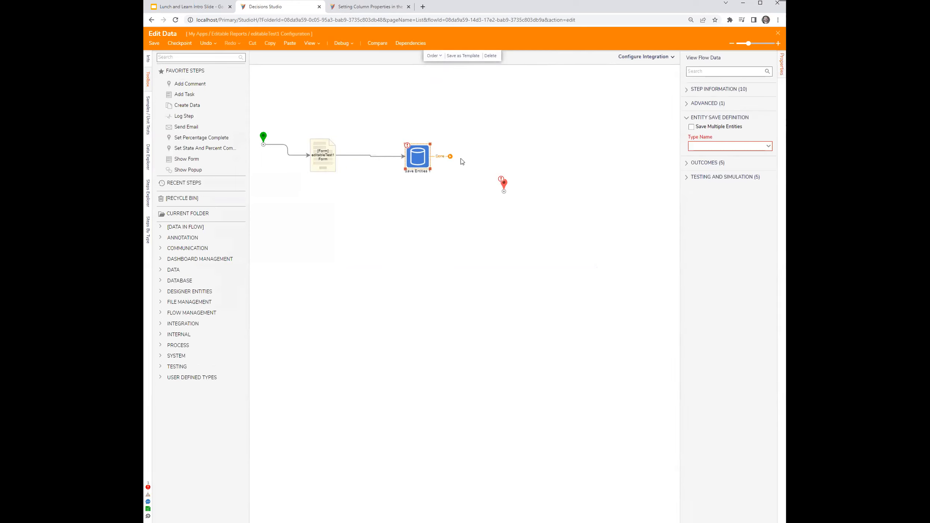
Set the Save Entities type to editableTest1, map its Entity from the flow to the form's output named input, and check that output name
{"action": "left_click", "coordinate": [713, 144]}
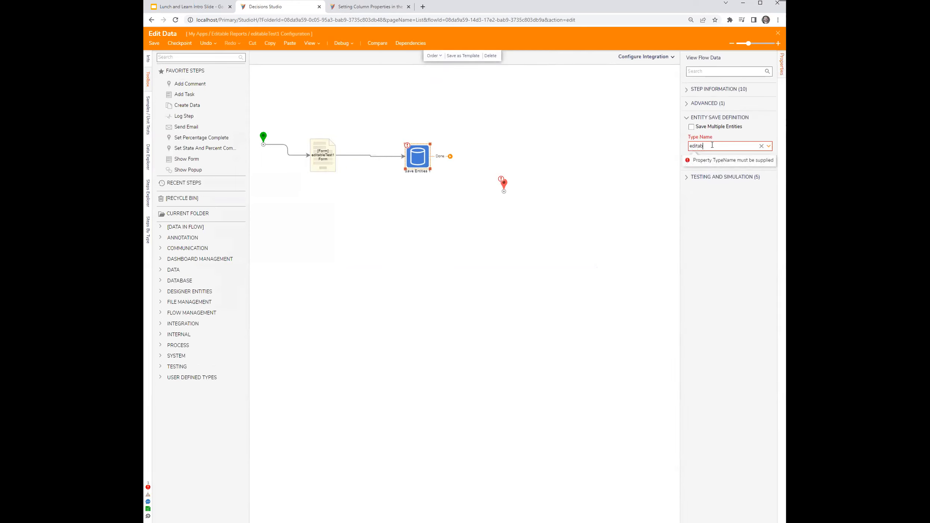
{"action": "left_click", "coordinate": [714, 156]}
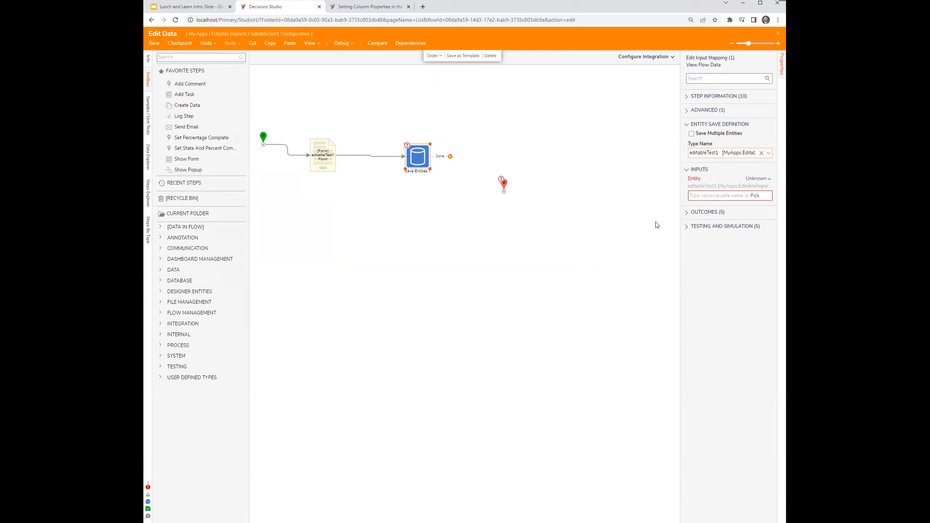
{"action": "left_click", "coordinate": [757, 178]}
{"action": "left_click", "coordinate": [720, 169]}
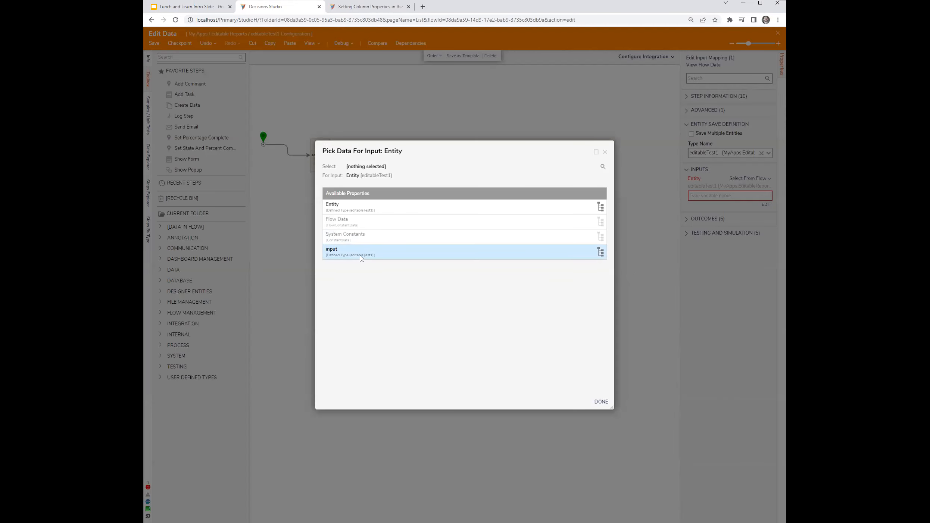
{"action": "left_click", "coordinate": [361, 254]}
{"action": "left_click", "coordinate": [601, 402]}
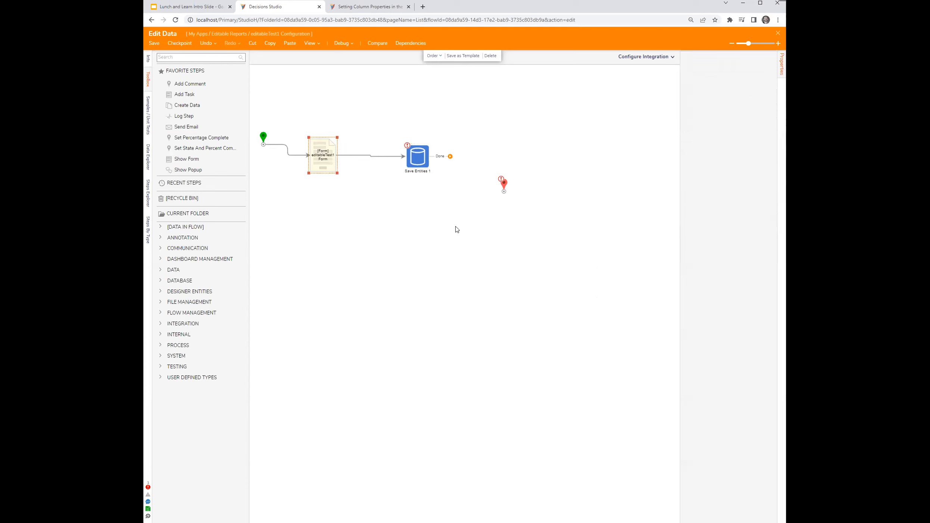
{"action": "double_click", "coordinate": [721, 265]}
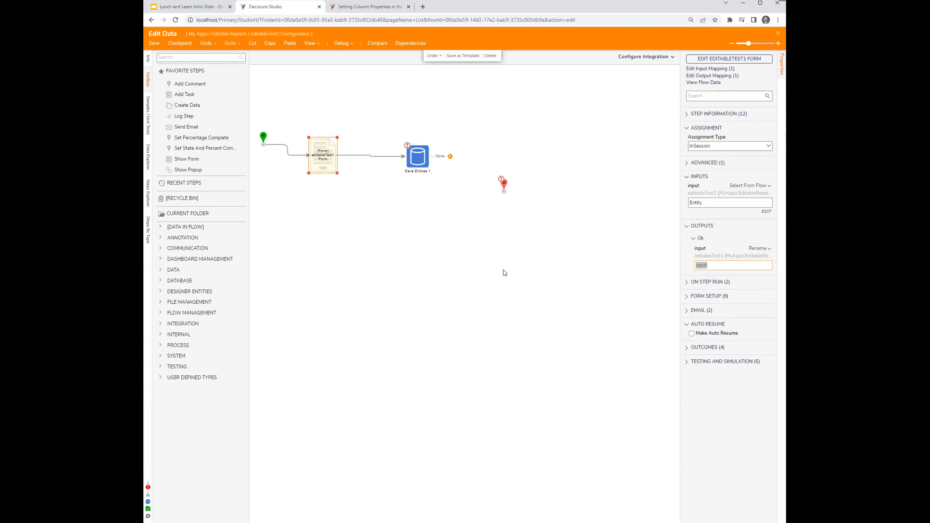
{"action": "left_click", "coordinate": [369, 284]}
Connect the Save Entities step's Done outcome to the flow's end and close the flow, keeping its changes
{"action": "left_click_drag", "start_coordinate": [450, 156], "coordinate": [501, 158]}
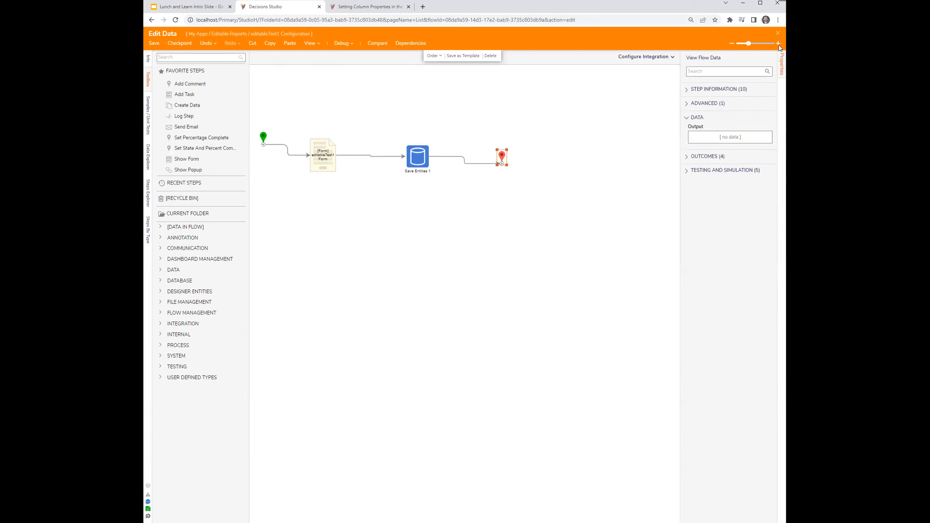
{"action": "left_click", "coordinate": [778, 35]}
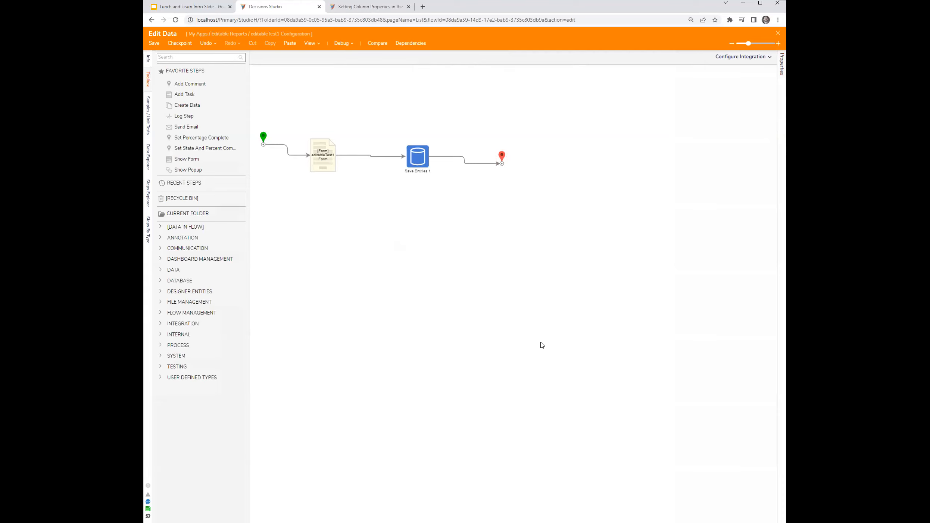
{"action": "left_click", "coordinate": [540, 311]}
Run Report 1 from the Editable Reports folder
{"action": "left_click", "coordinate": [194, 90]}
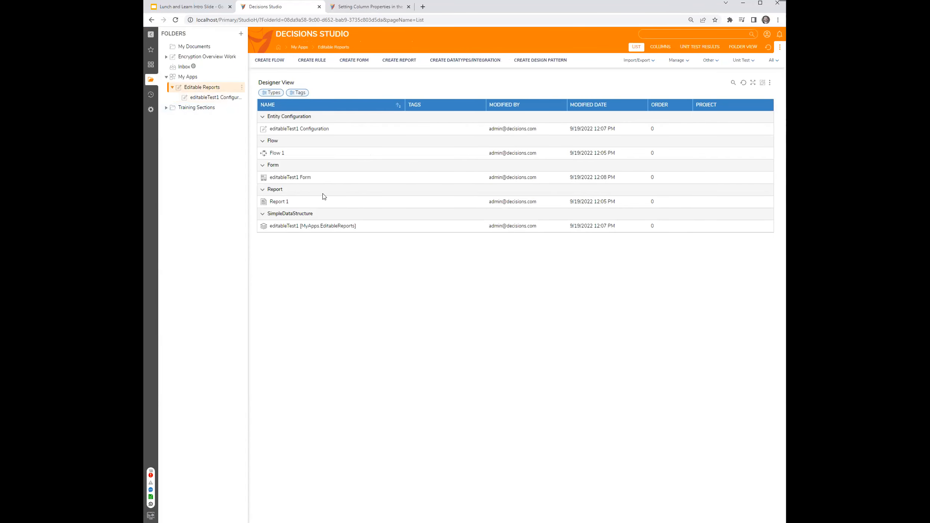
{"action": "right_click", "coordinate": [271, 202]}
{"action": "left_click", "coordinate": [299, 166]}
Change Str2 in the report's first row to World1 through the Edit Data action, refresh the report and close it
{"action": "right_click", "coordinate": [413, 80]}
{"action": "left_click", "coordinate": [426, 78]}
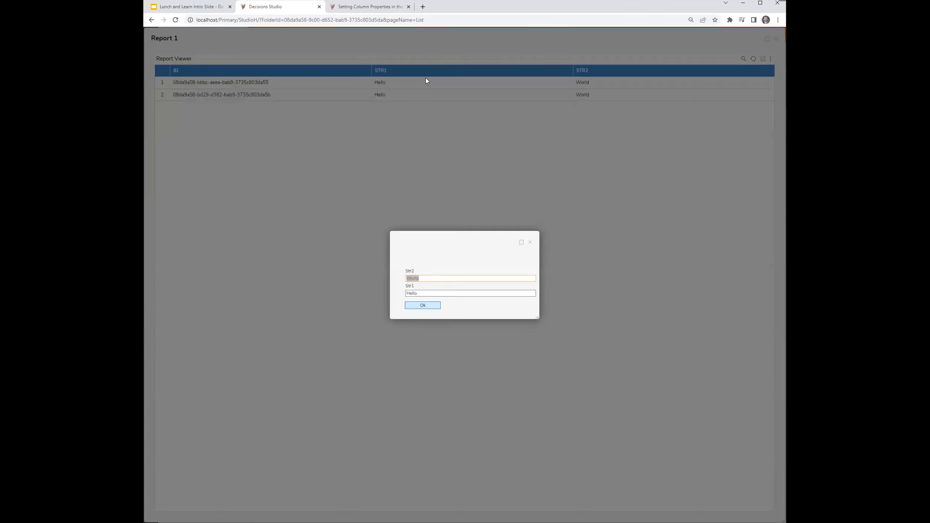
{"action": "left_click", "coordinate": [398, 254]}
{"action": "left_click", "coordinate": [381, 283]}
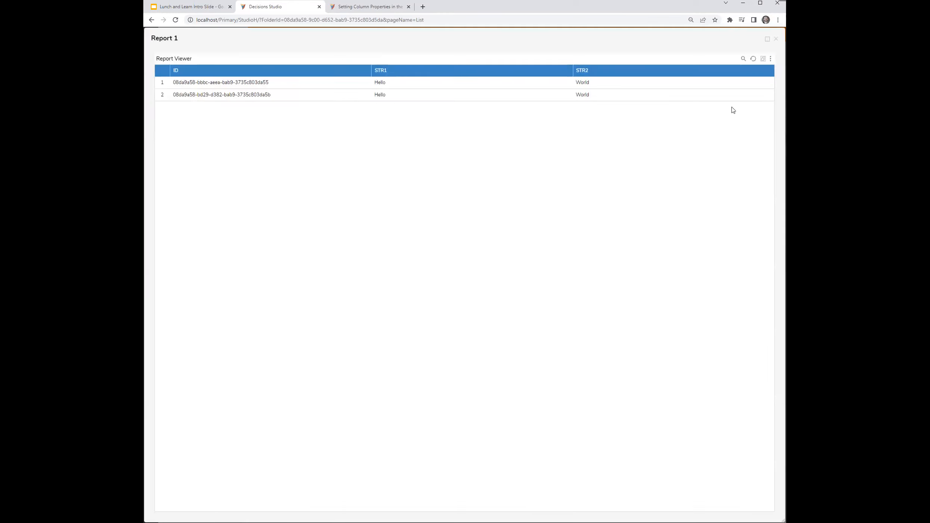
{"action": "left_click", "coordinate": [754, 59]}
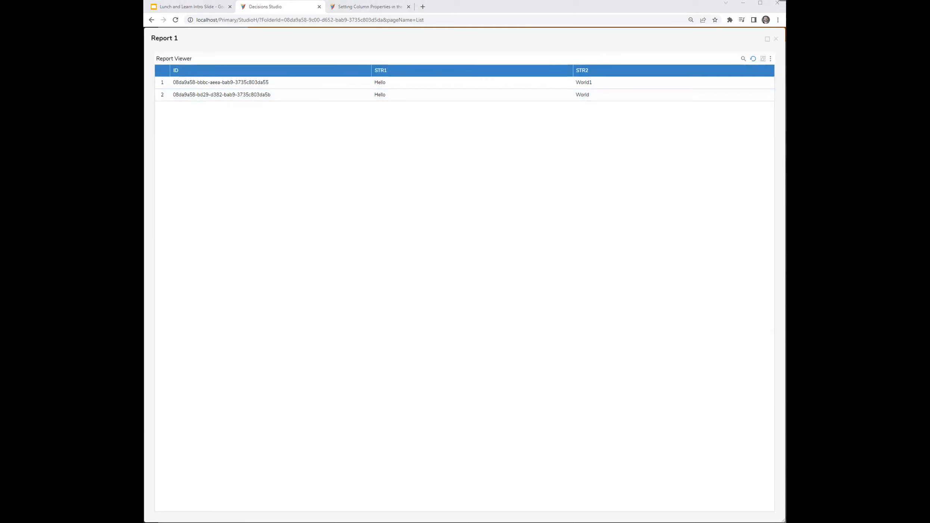
{"action": "left_click", "coordinate": [776, 40]}
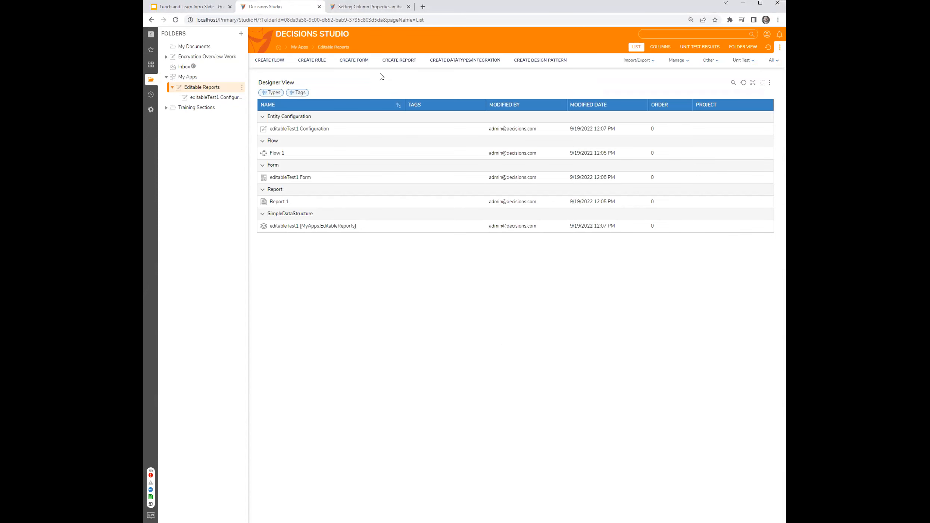
Open Report 1 in the Report Designer and display the column settings of the Str1 data field
{"action": "left_click", "coordinate": [371, 7]}
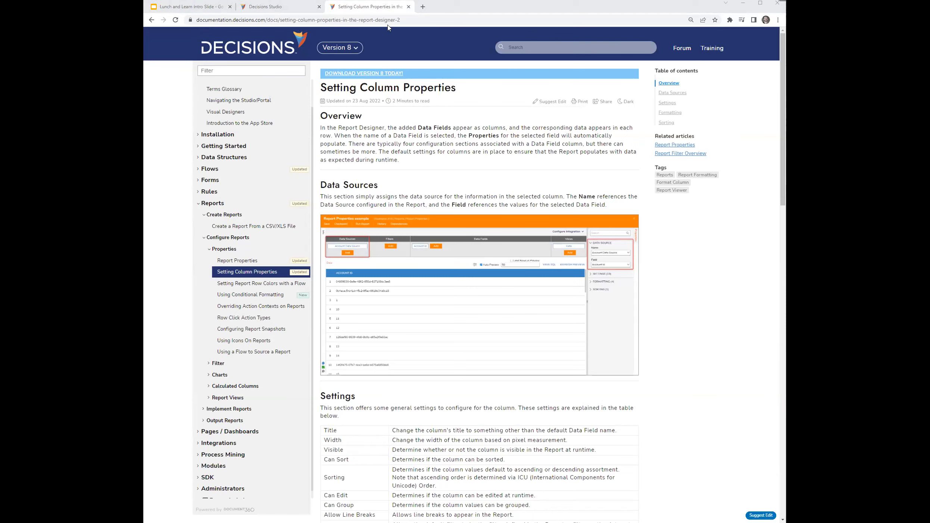
{"action": "left_click", "coordinate": [266, 7]}
{"action": "left_click", "coordinate": [280, 202]}
{"action": "left_click", "coordinate": [343, 85]}
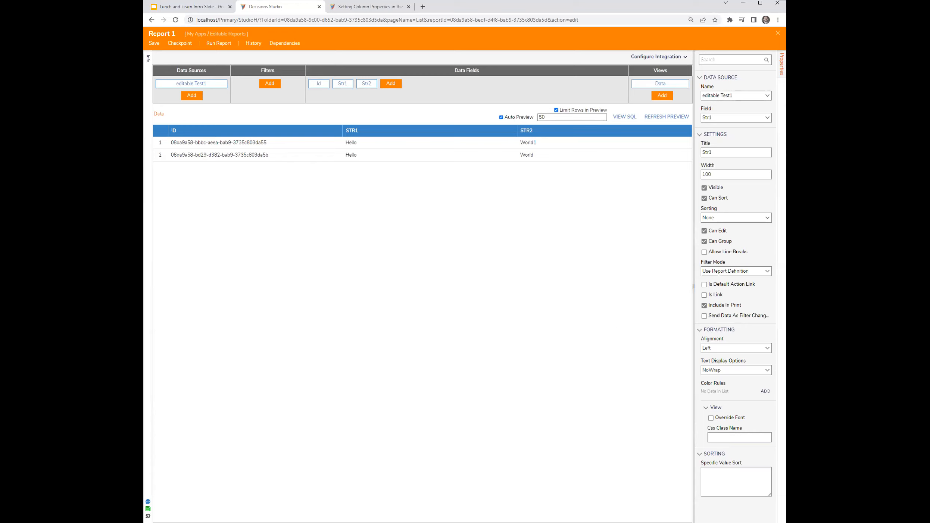
Read the description of the Can Edit setting in the Setting Column Properties documentation article
{"action": "left_click", "coordinate": [342, 8]}
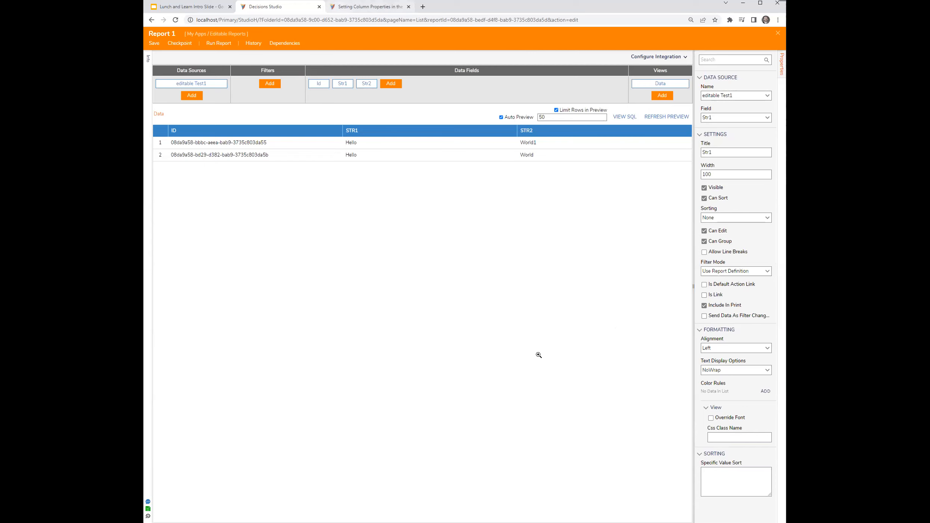
{"action": "scroll", "coordinate": [685, 445], "scroll_direction": "down", "scroll_amount": 3}
{"action": "left_click_drag", "start_coordinate": [562, 384], "coordinate": [324, 384]}
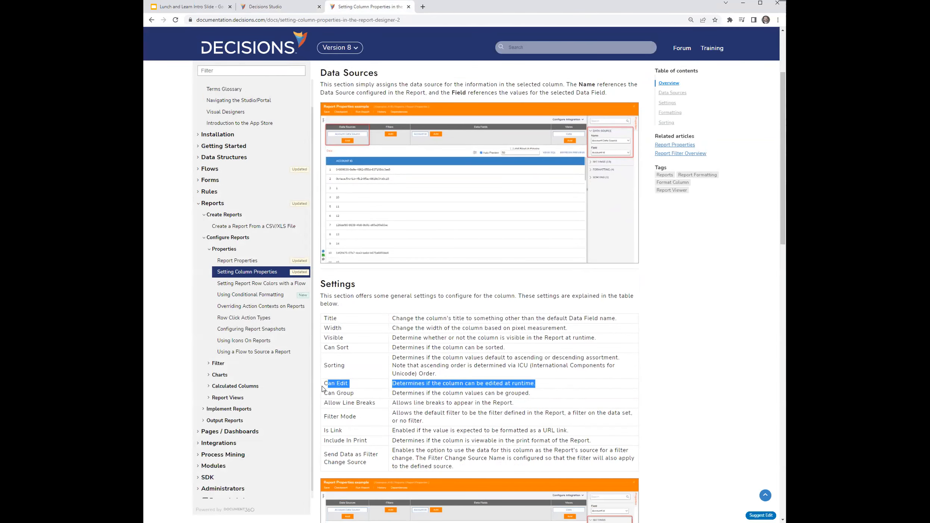
{"action": "left_click", "coordinate": [556, 388]}
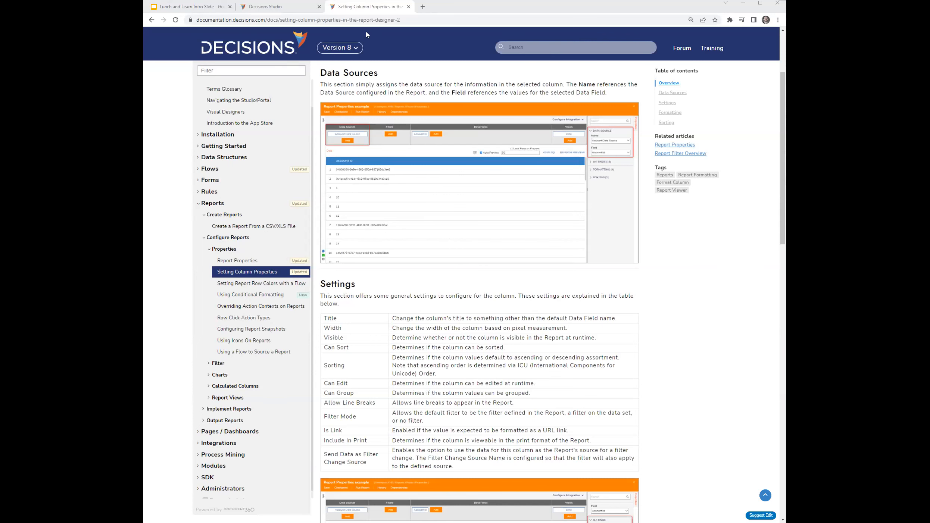
Show the documentation version list, select the article's web address and switch to another window
{"action": "left_click", "coordinate": [348, 45]}
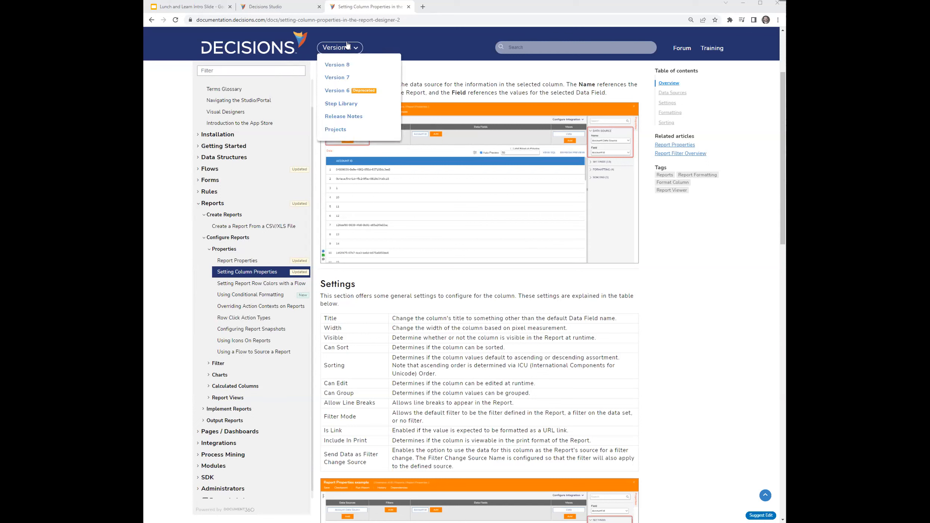
{"action": "left_click", "coordinate": [418, 20]}
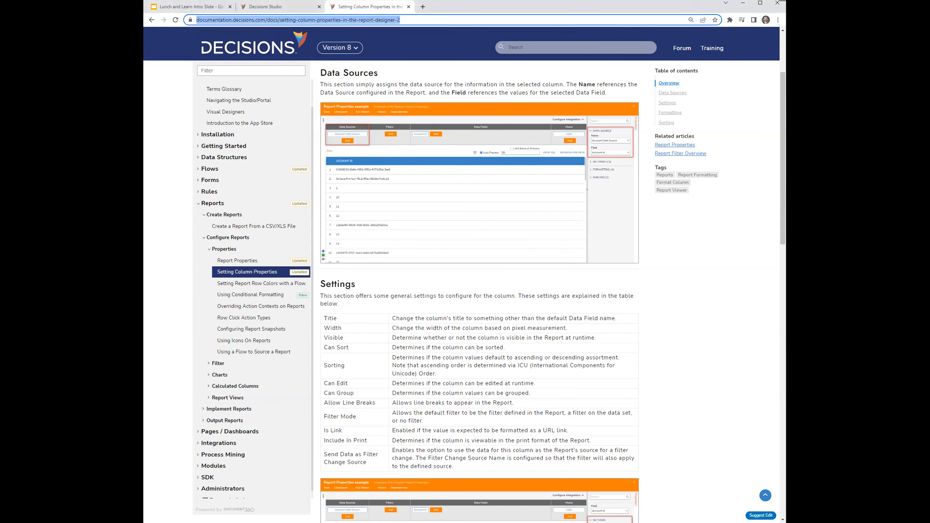
{"action": "key", "text": "alt+Tab"}
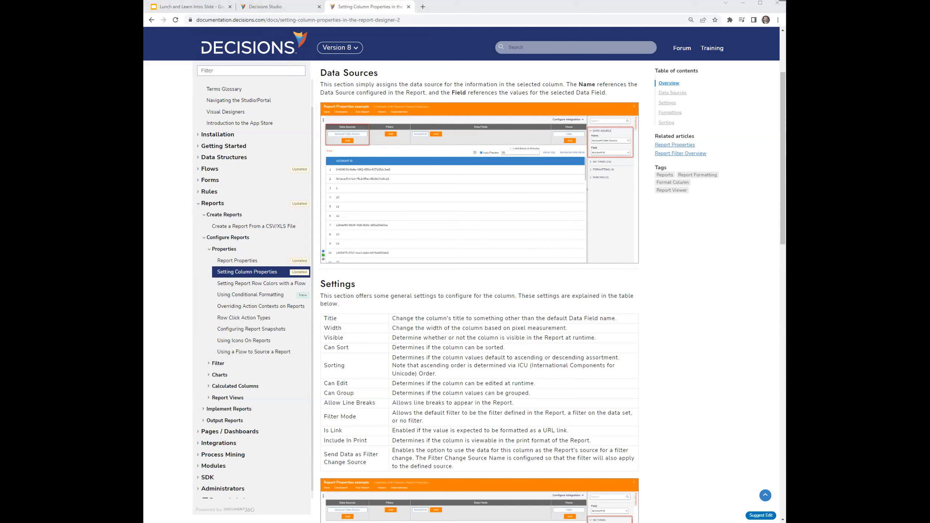
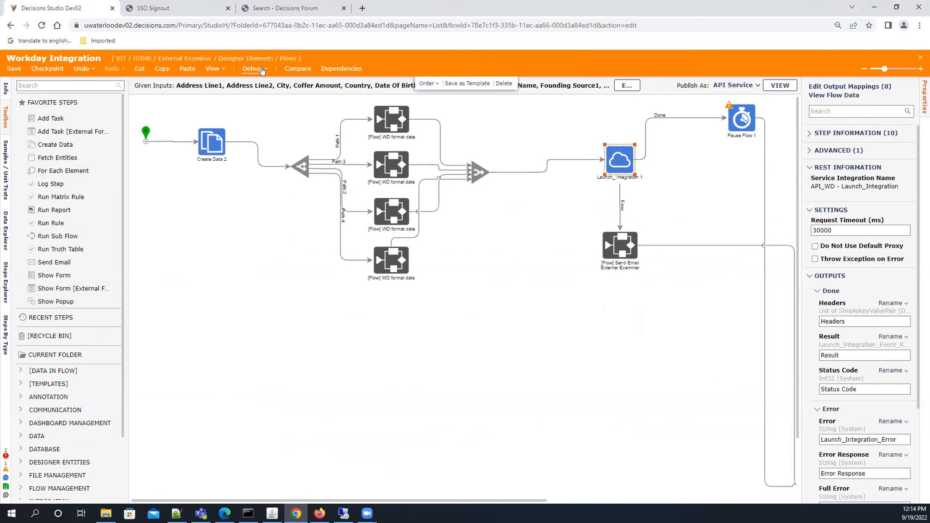
Debug the Workday Integration flow with the input data of the first saved unit test, reviewing the values before starting
{"action": "left_click", "coordinate": [255, 69]}
{"action": "left_click", "coordinate": [258, 87]}
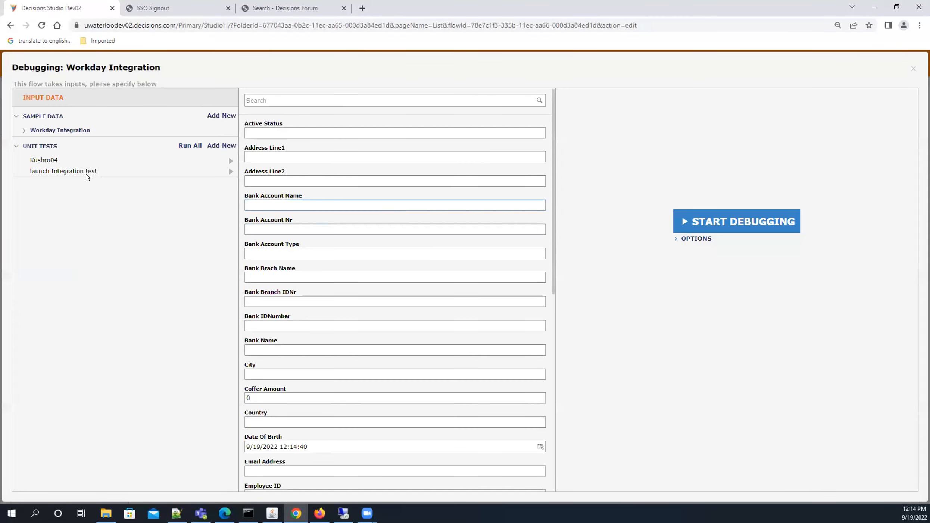
{"action": "left_click", "coordinate": [53, 160]}
{"action": "scroll", "coordinate": [444, 262], "scroll_direction": "down", "scroll_amount": 10}
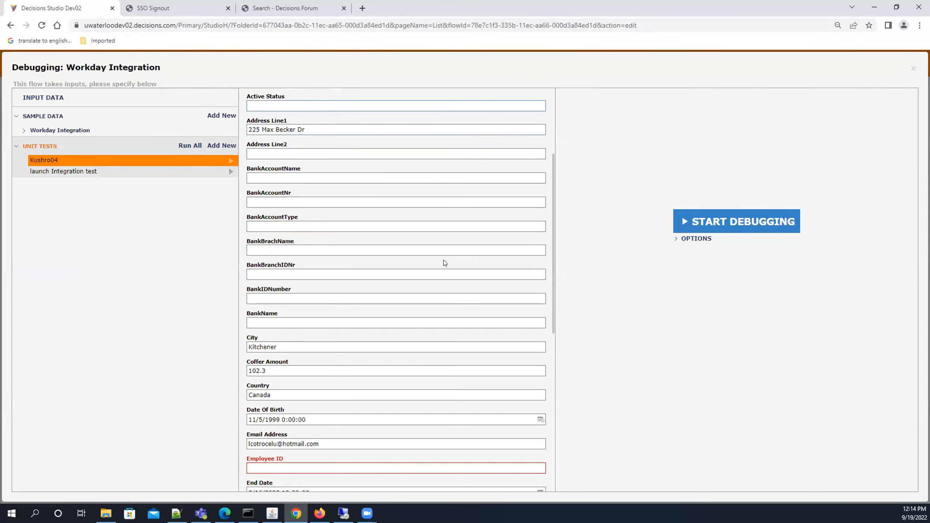
{"action": "scroll", "coordinate": [331, 411], "scroll_direction": "down", "scroll_amount": 3}
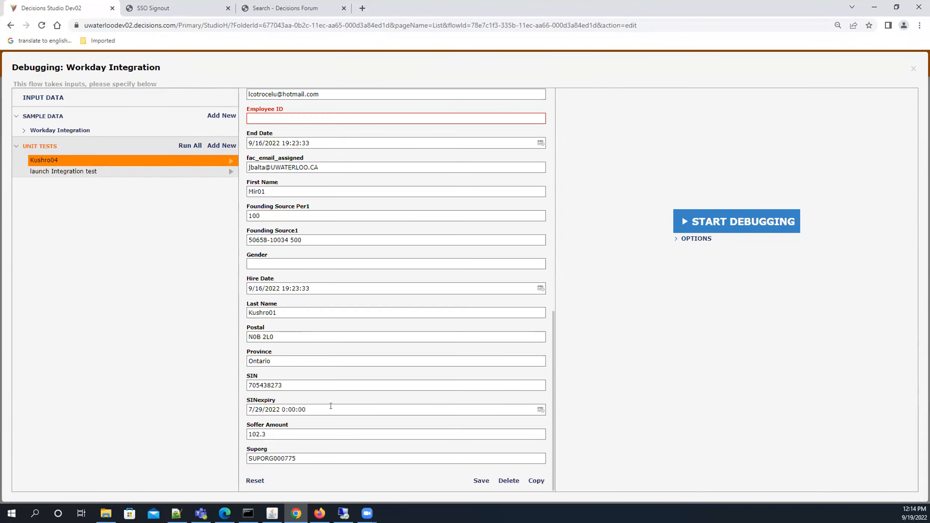
{"action": "left_click", "coordinate": [743, 222]}
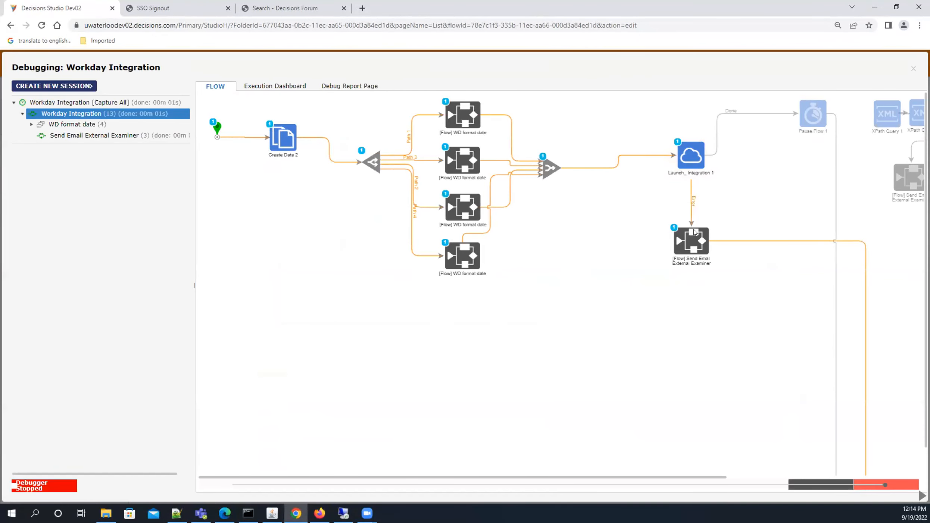
View the output data of the Launch_ Integration 1 step in the debugger
{"action": "left_click", "coordinate": [692, 167]}
{"action": "left_click", "coordinate": [768, 169]}
{"action": "left_click", "coordinate": [818, 175]}
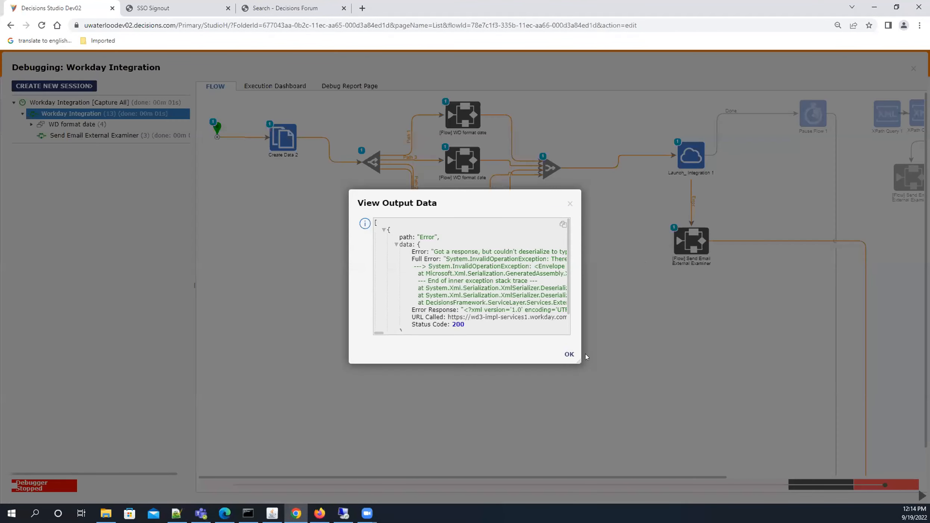
Enlarge the output data window, examine the Full Error text about the XML document, and close the debugger
{"action": "left_click_drag", "start_coordinate": [579, 362], "coordinate": [925, 377]}
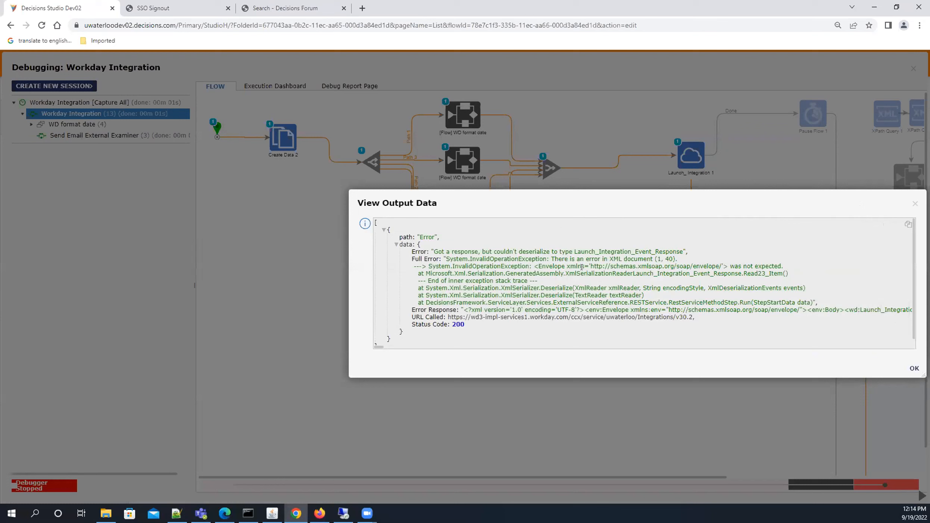
{"action": "left_click_drag", "start_coordinate": [548, 259], "coordinate": [679, 261]}
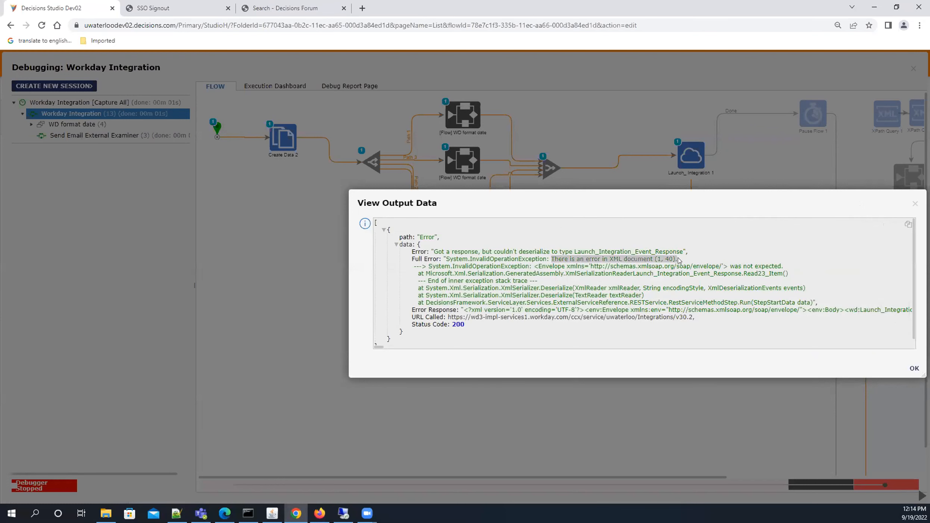
{"action": "left_click_drag", "start_coordinate": [631, 202], "coordinate": [487, 144]}
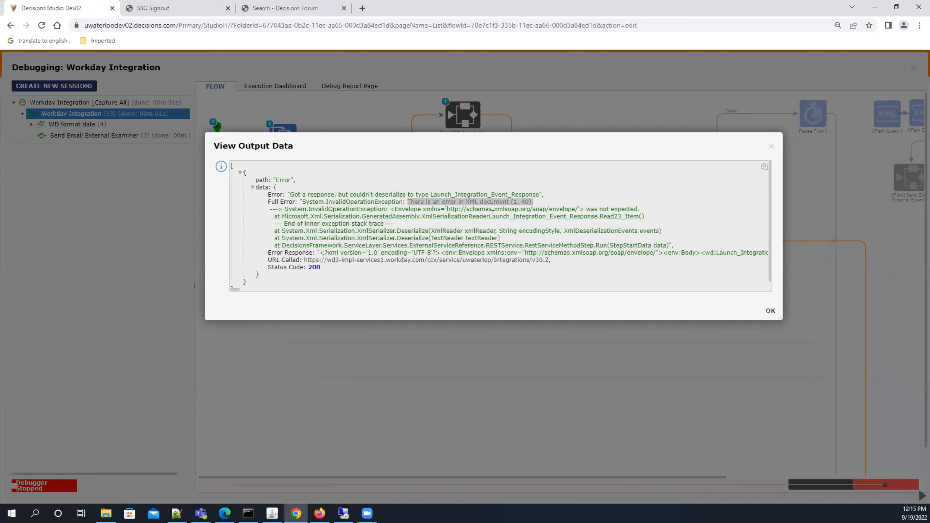
{"action": "left_click", "coordinate": [771, 146]}
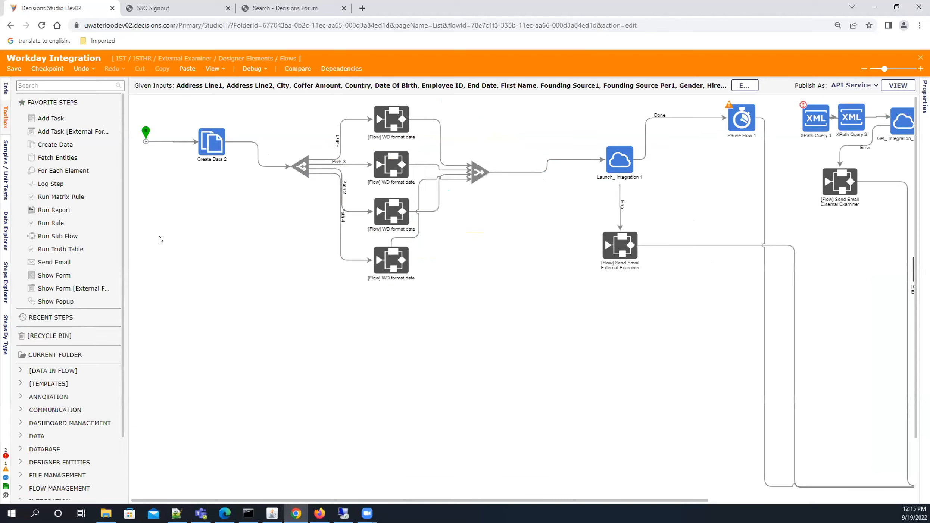
Leave the flow and view the Launch_Integration_Event_Response XML structure's definition from the Data Structures Launch_Integration folder
{"action": "left_click", "coordinate": [921, 58]}
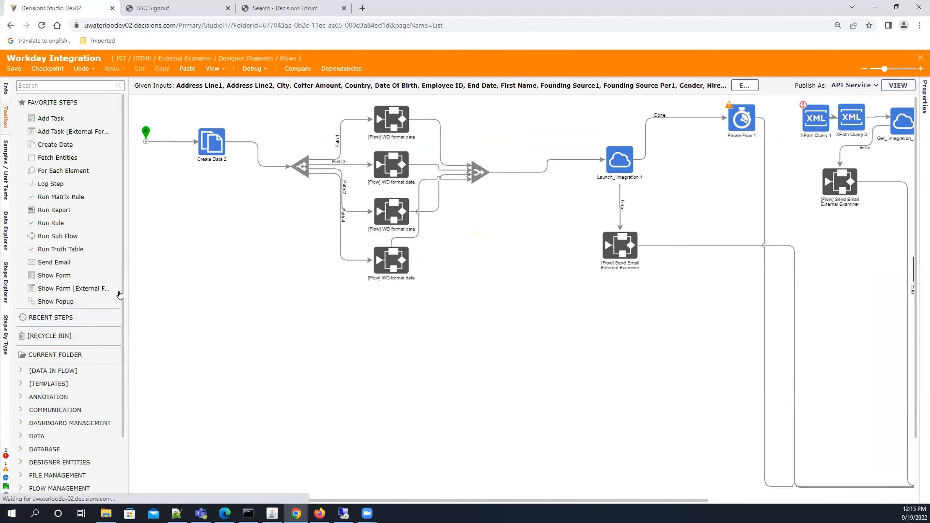
{"action": "left_click_drag", "start_coordinate": [129, 243], "coordinate": [246, 243]}
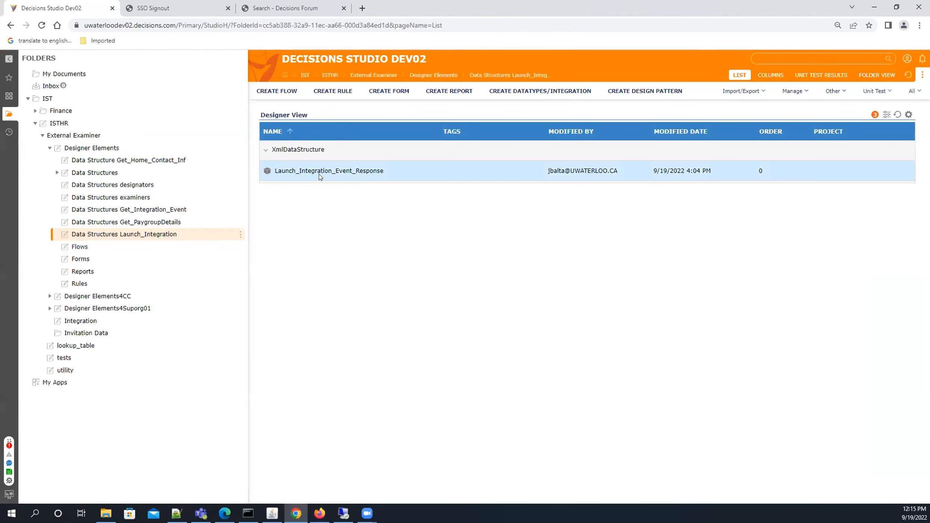
{"action": "left_click", "coordinate": [319, 171]}
{"action": "left_click", "coordinate": [540, 111]}
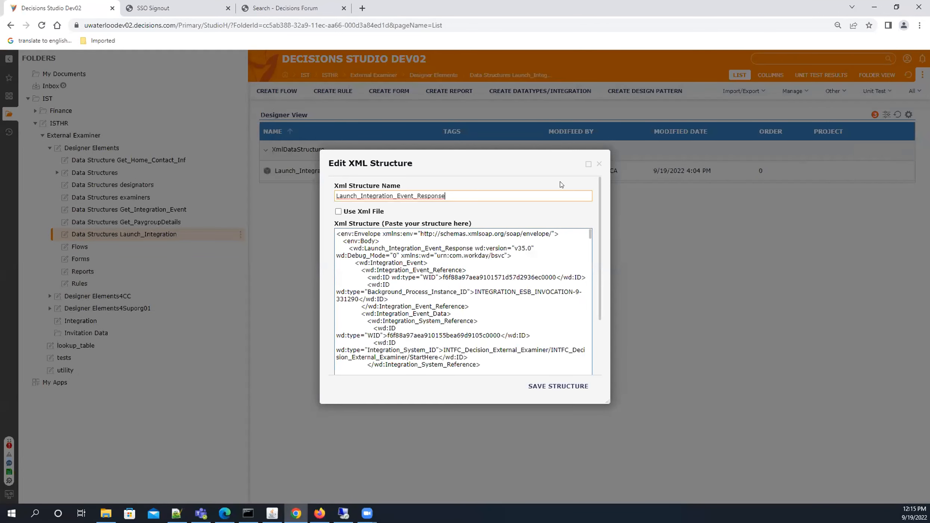
{"action": "left_click", "coordinate": [599, 164]}
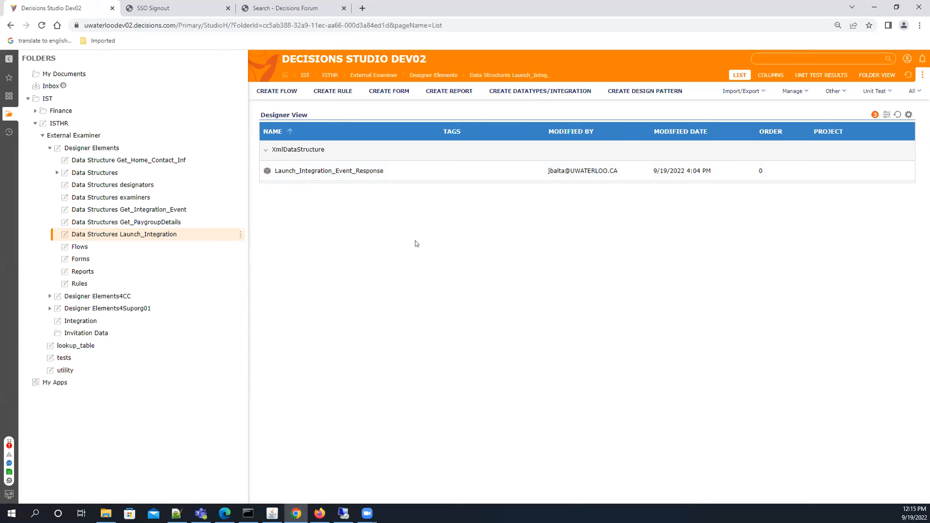
Check which data types are selected for step generation in the Launch_Integration_Event_Response XML structure, closing it without saving
{"action": "left_click", "coordinate": [339, 175]}
{"action": "left_click", "coordinate": [538, 111]}
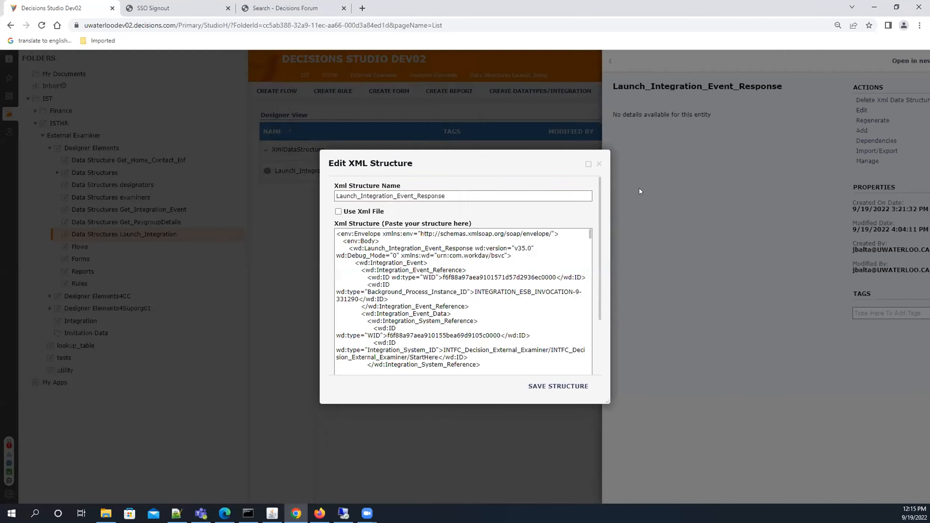
{"action": "scroll", "coordinate": [591, 293], "scroll_direction": "down", "scroll_amount": 10}
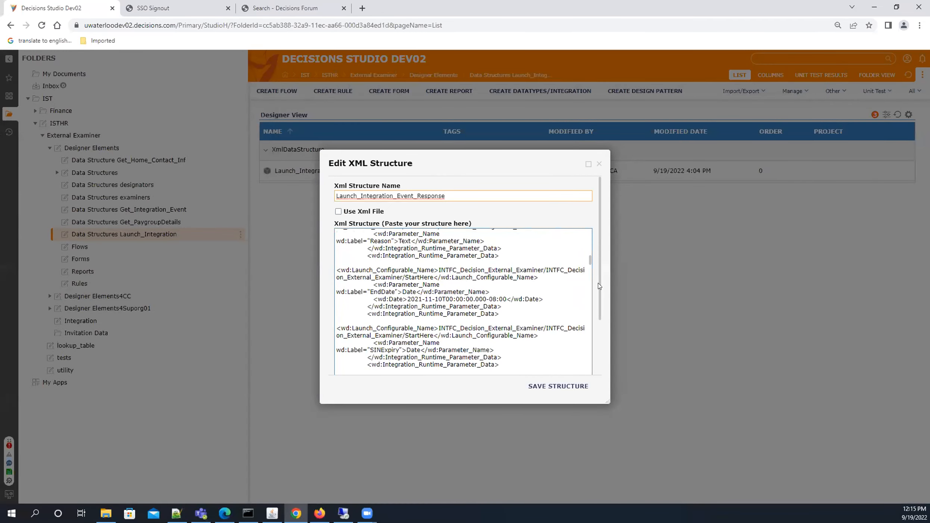
{"action": "scroll", "coordinate": [599, 286], "scroll_direction": "down", "scroll_amount": 3}
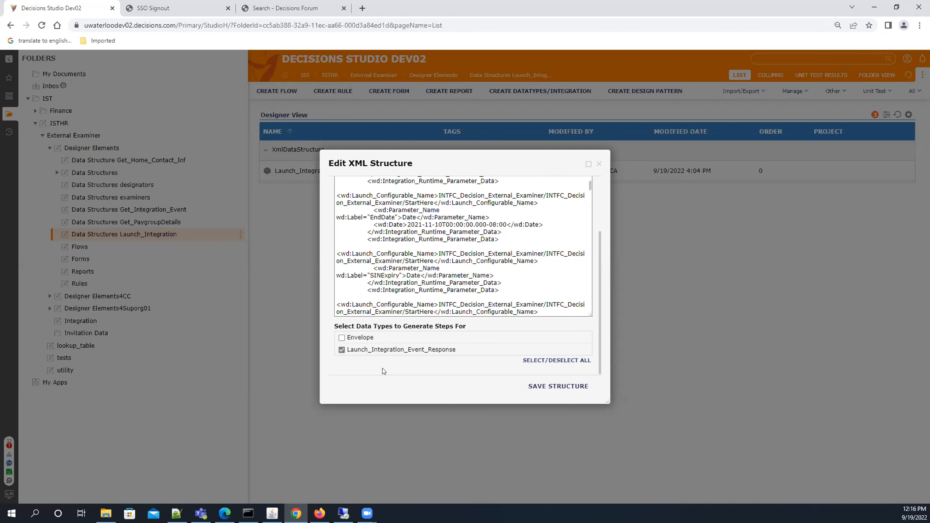
{"action": "left_click", "coordinate": [599, 164]}
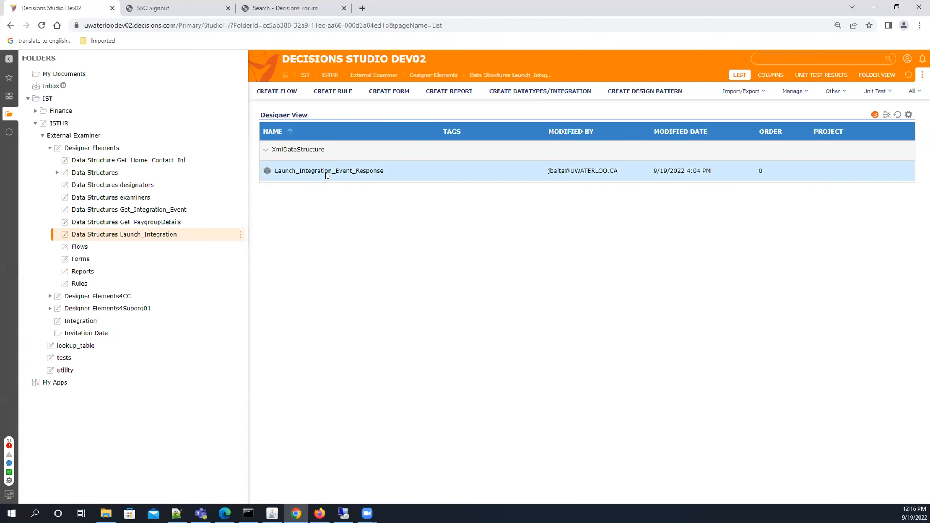
Examine how the Launch_Integration_Event_Response element is nested inside the Envelope and Body of its XML structure, leaving the structure unsaved
{"action": "left_click", "coordinate": [324, 173]}
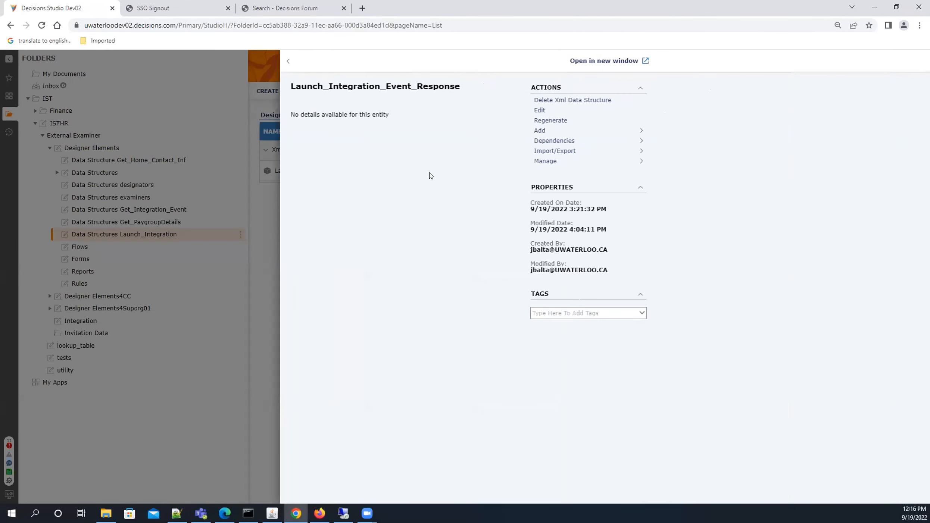
{"action": "left_click", "coordinate": [540, 111]}
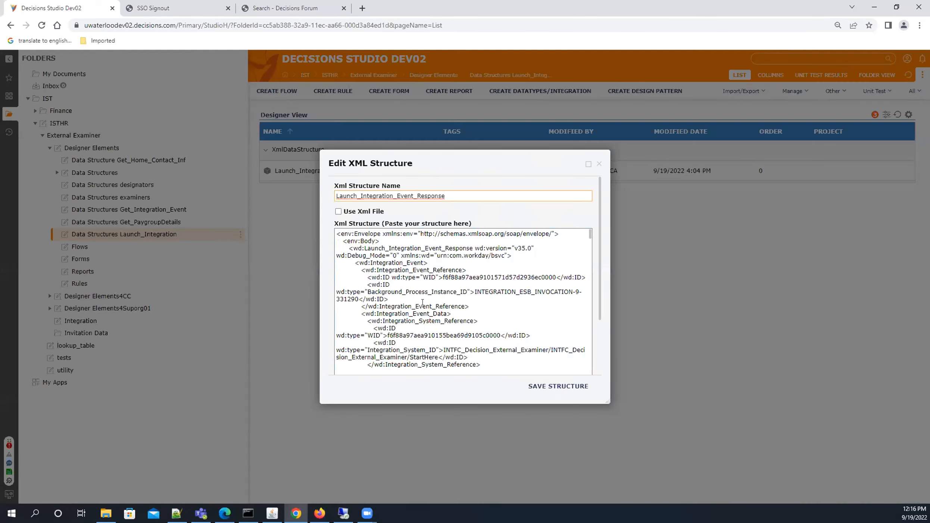
{"action": "scroll", "coordinate": [428, 272], "scroll_direction": "down", "scroll_amount": 5}
{"action": "scroll", "coordinate": [427, 271], "scroll_direction": "up", "scroll_amount": 5}
{"action": "scroll", "coordinate": [427, 271], "scroll_direction": "down", "scroll_amount": 10}
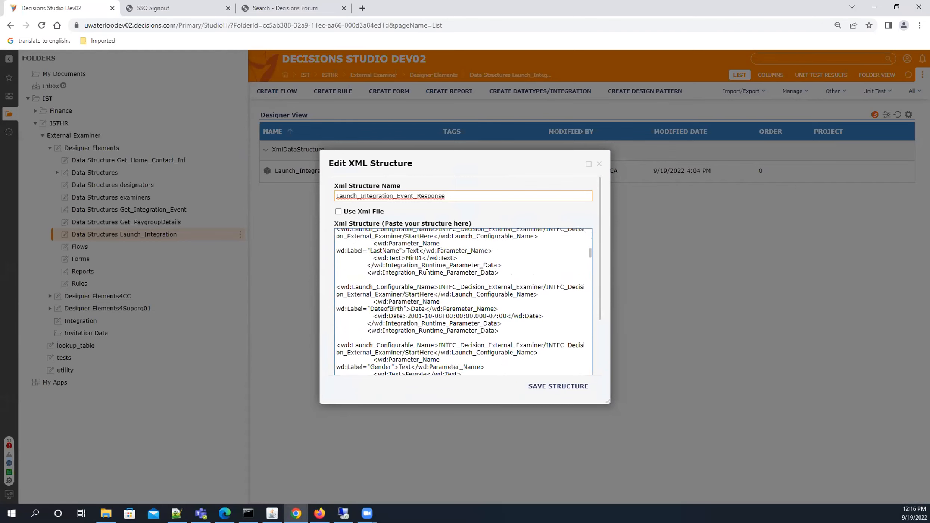
{"action": "scroll", "coordinate": [428, 272], "scroll_direction": "up", "scroll_amount": 10}
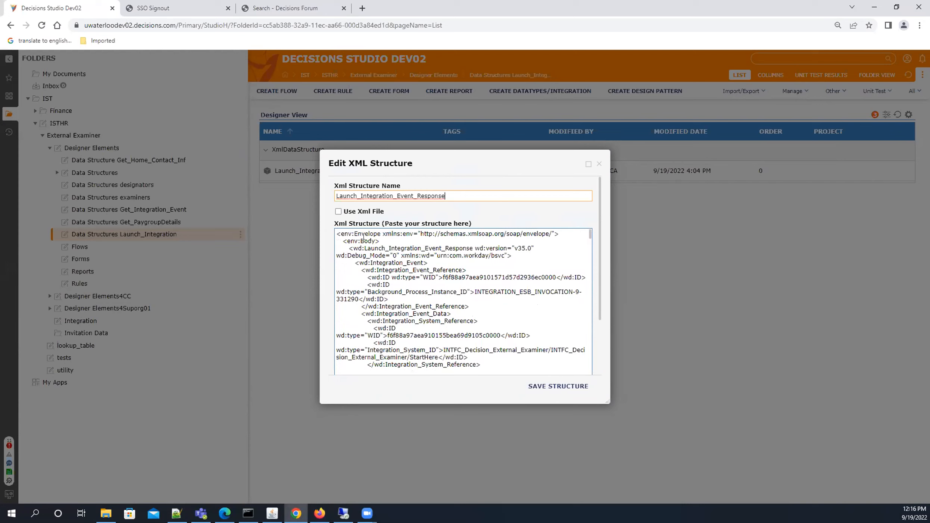
{"action": "left_click_drag", "start_coordinate": [489, 249], "coordinate": [353, 247]}
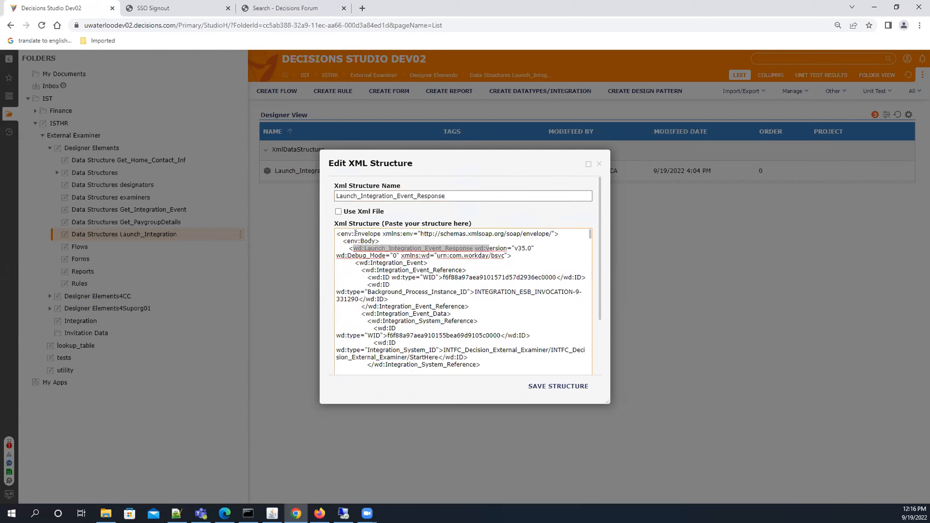
{"action": "left_click_drag", "start_coordinate": [348, 248], "coordinate": [535, 341]}
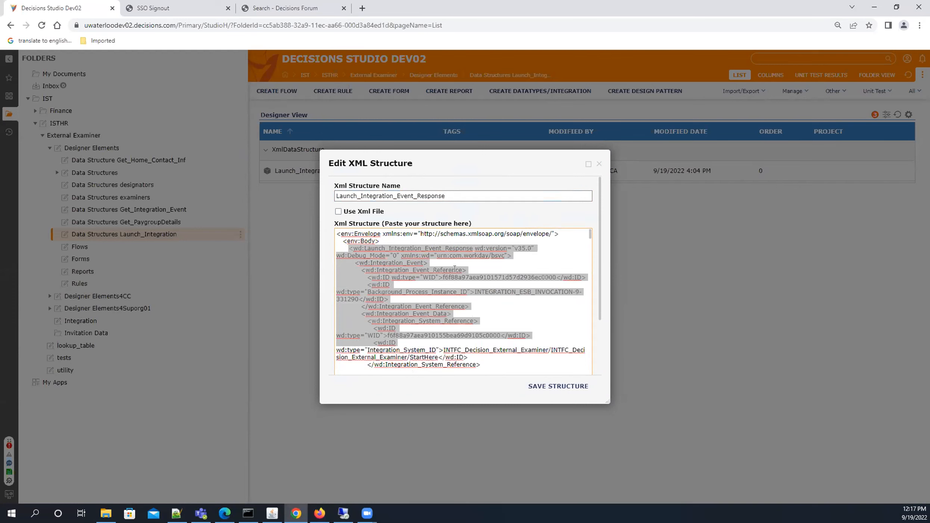
{"action": "left_click", "coordinate": [599, 164]}
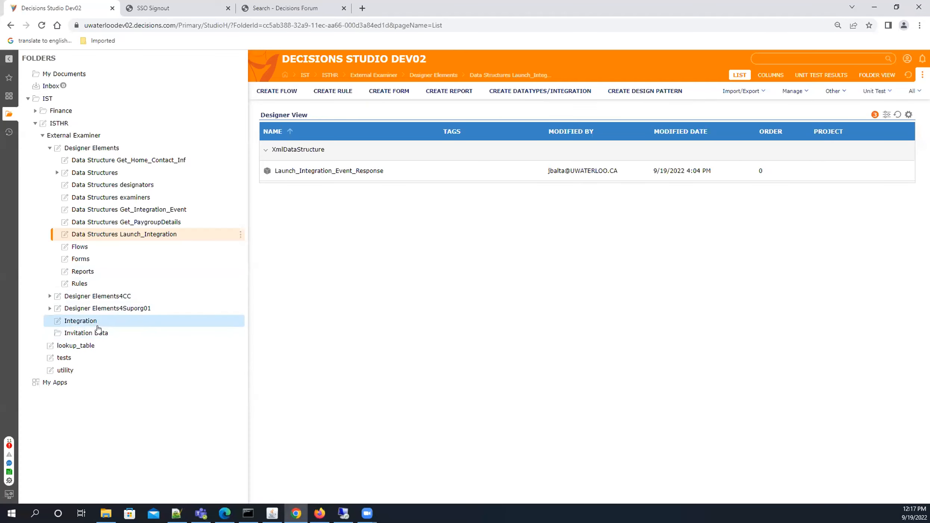
View the details of the Launch_Integration method in the API_WD integration folder and close them
{"action": "left_click", "coordinate": [80, 321]}
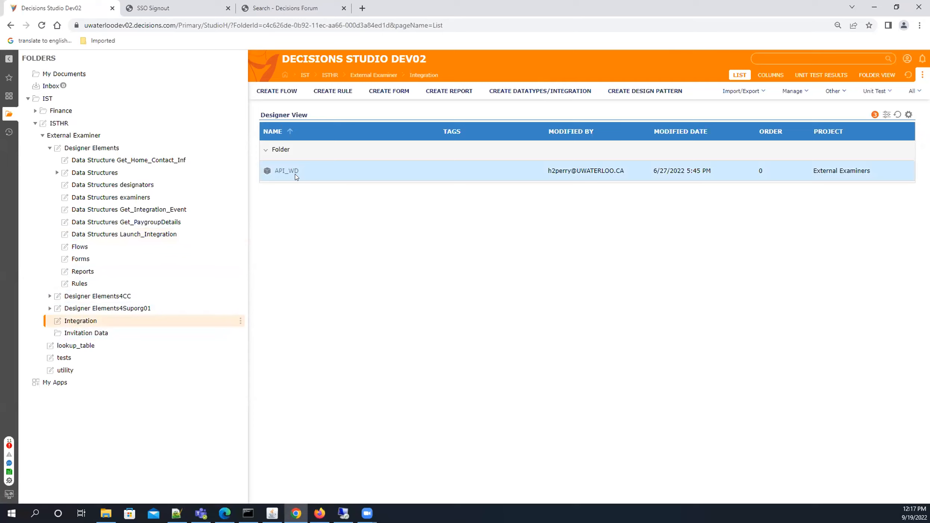
{"action": "left_click", "coordinate": [295, 172]}
{"action": "left_click", "coordinate": [323, 294]}
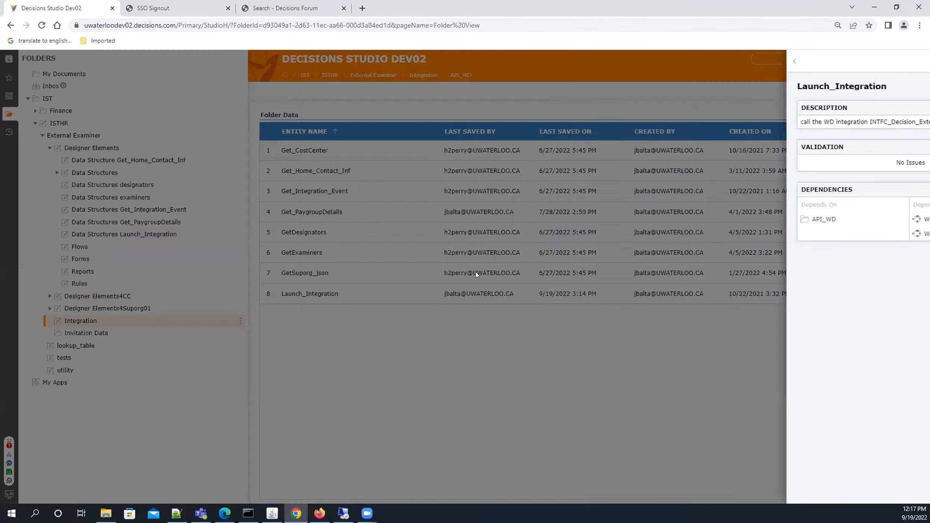
{"action": "left_click", "coordinate": [288, 60]}
Review the outputs of the Launch_ Integration 1 step and the steps following it in the Workday Integration flow, closing the flow when done
{"action": "left_click", "coordinate": [80, 247]}
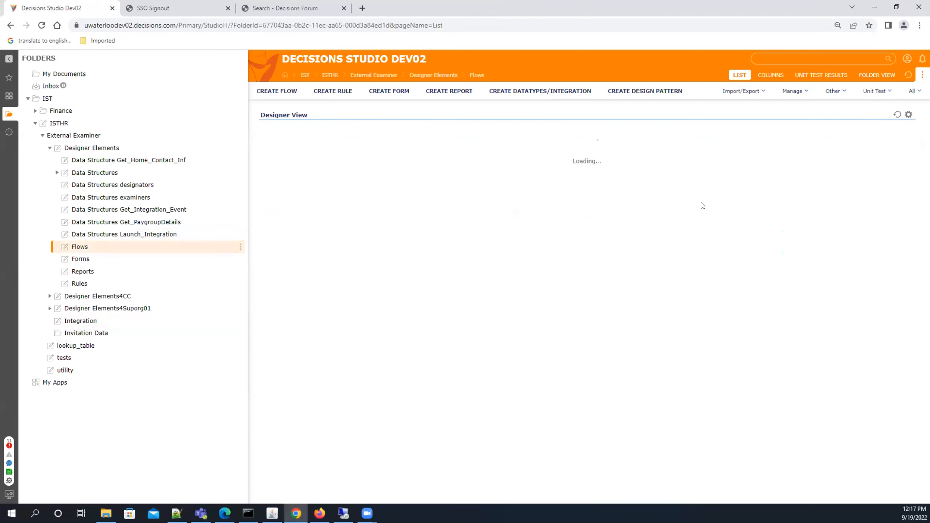
{"action": "scroll", "coordinate": [378, 317], "scroll_direction": "down", "scroll_amount": 10}
{"action": "scroll", "coordinate": [377, 318], "scroll_direction": "down", "scroll_amount": 1}
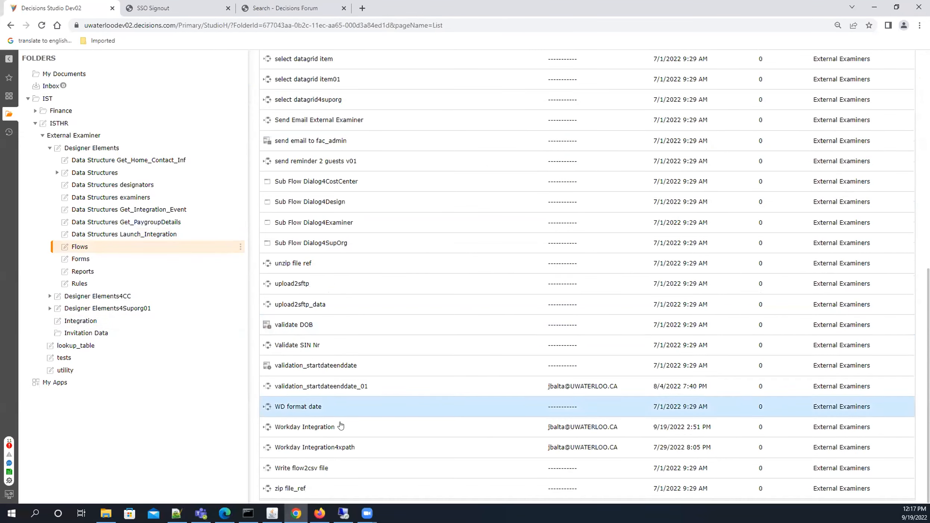
{"action": "left_click", "coordinate": [321, 426]}
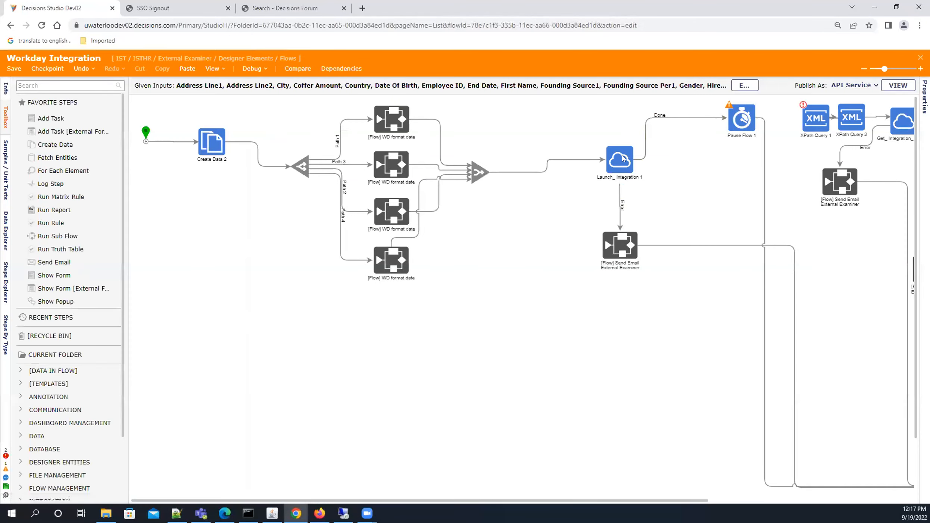
{"action": "left_click", "coordinate": [623, 158]}
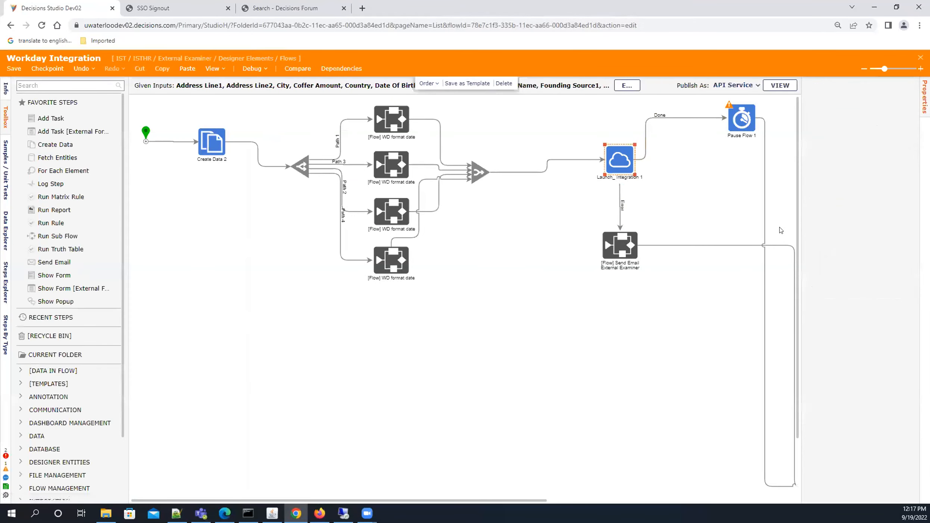
{"action": "scroll", "coordinate": [844, 222], "scroll_direction": "down", "scroll_amount": 2}
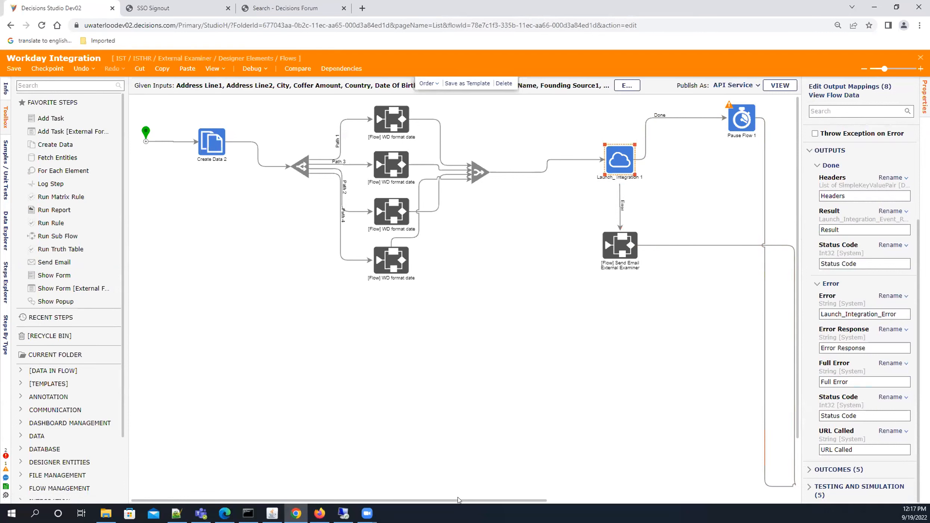
{"action": "left_click_drag", "start_coordinate": [452, 501], "coordinate": [619, 502]}
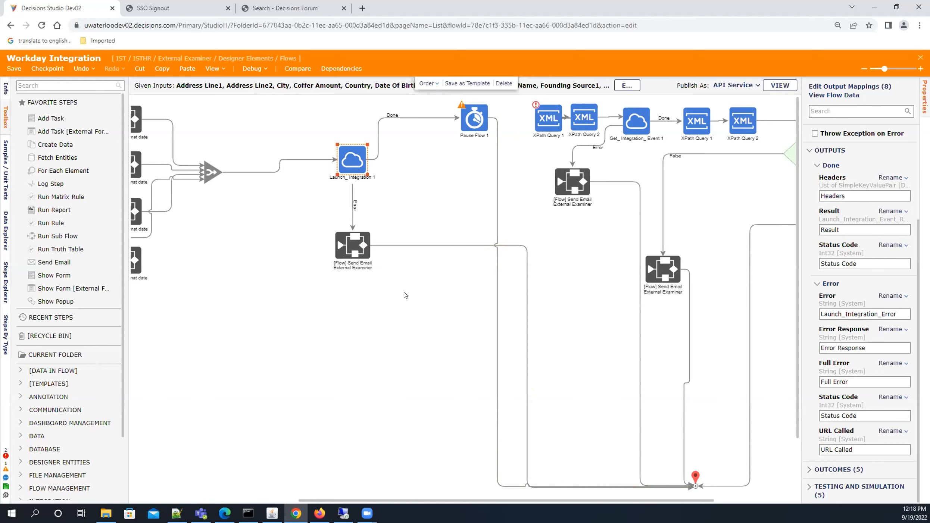
{"action": "left_click", "coordinate": [920, 57]}
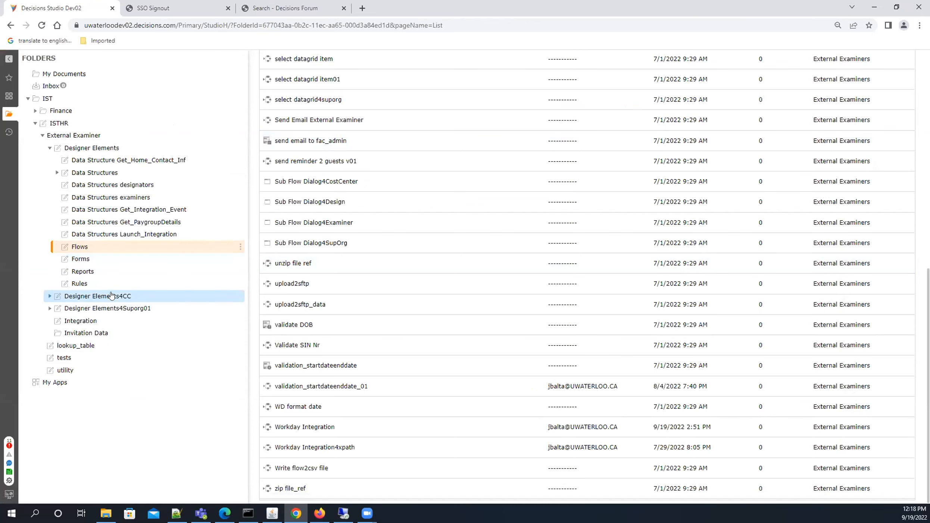
Open the Launch_Integration REST method from the API_WD integration folder for editing
{"action": "left_click", "coordinate": [81, 321]}
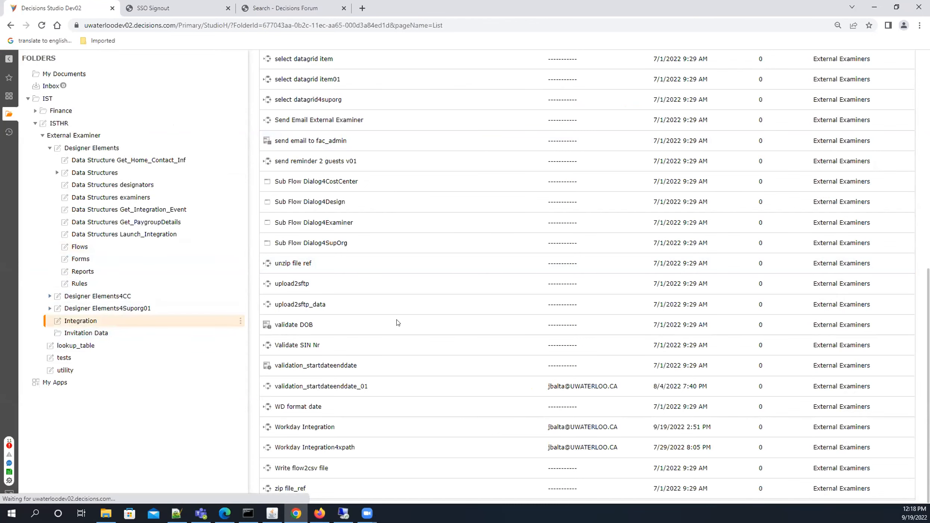
{"action": "left_click", "coordinate": [289, 173]}
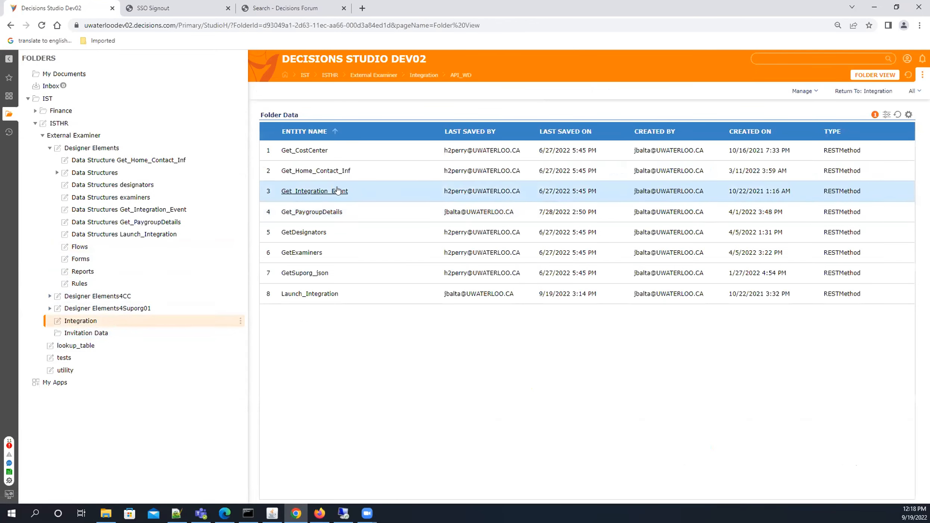
{"action": "left_click", "coordinate": [316, 295]}
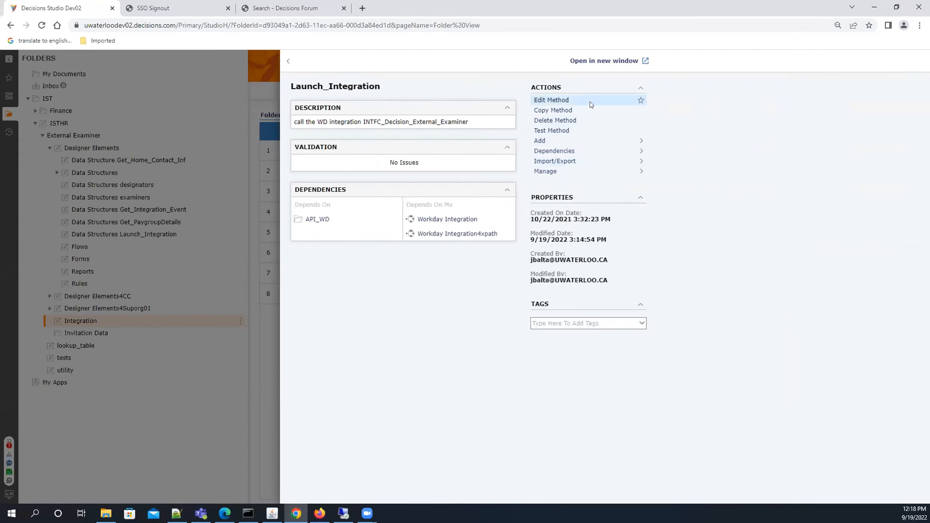
{"action": "left_click", "coordinate": [560, 101]}
Review the Launch_Integration method's request settings and examine the launch parameters in its SOAP request body in the enlarged editor
{"action": "scroll", "coordinate": [559, 253], "scroll_direction": "down", "scroll_amount": 2}
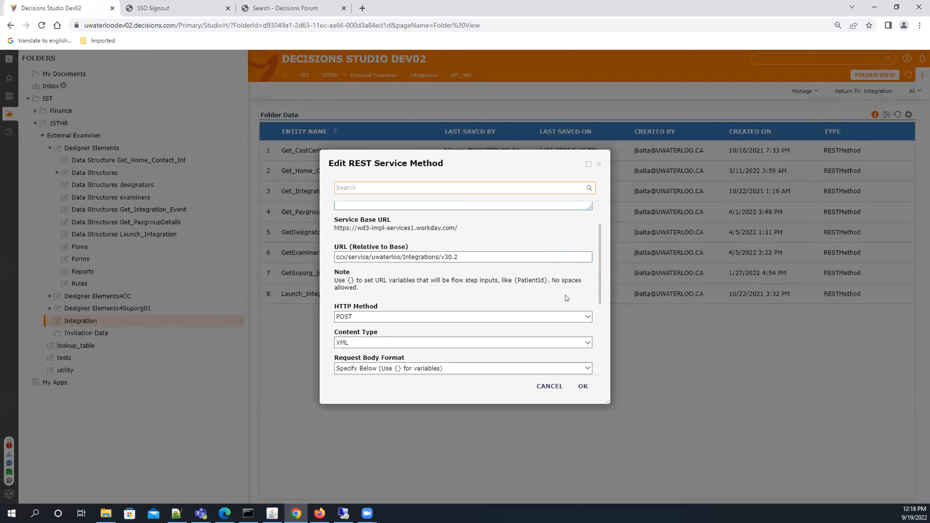
{"action": "left_click_drag", "start_coordinate": [600, 246], "coordinate": [599, 279]}
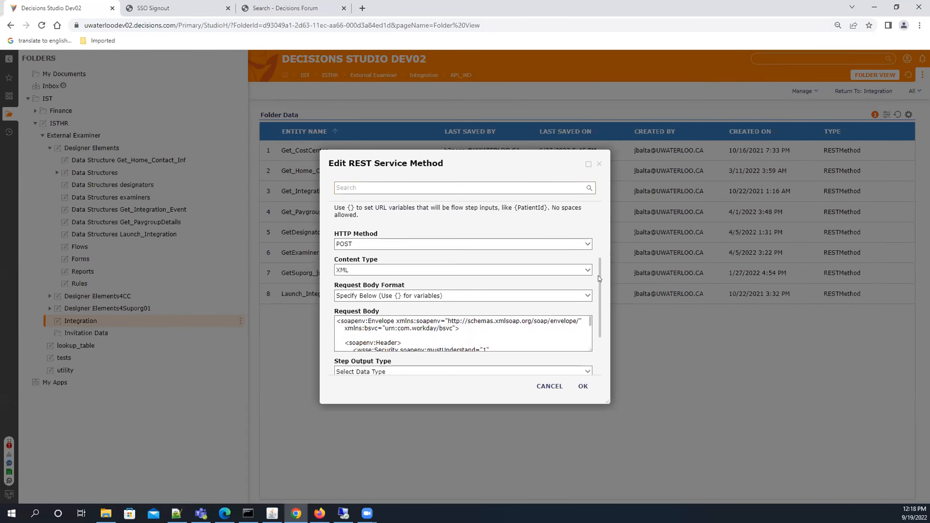
{"action": "scroll", "coordinate": [465, 332], "scroll_direction": "down", "scroll_amount": 3}
{"action": "scroll", "coordinate": [465, 332], "scroll_direction": "down", "scroll_amount": 5}
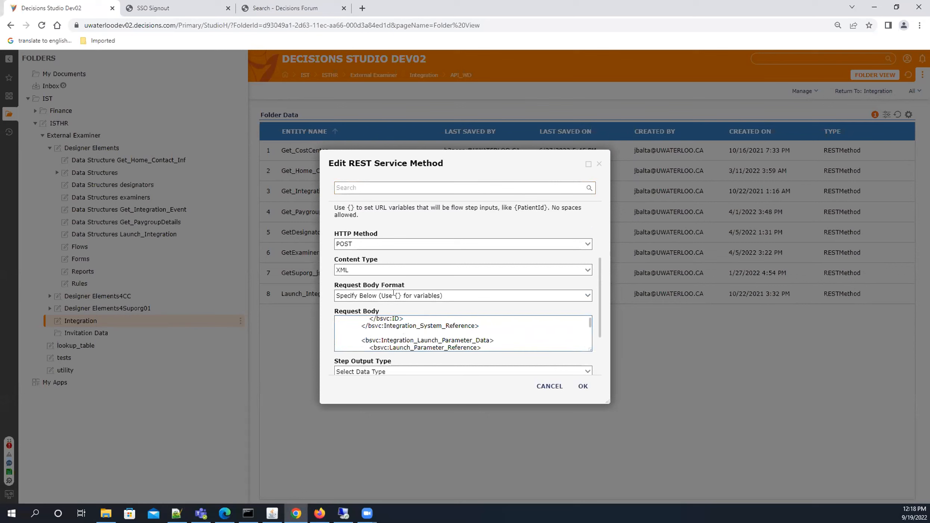
{"action": "scroll", "coordinate": [472, 331], "scroll_direction": "down", "scroll_amount": 2}
{"action": "scroll", "coordinate": [479, 331], "scroll_direction": "down", "scroll_amount": 3}
{"action": "scroll", "coordinate": [498, 333], "scroll_direction": "down", "scroll_amount": 2}
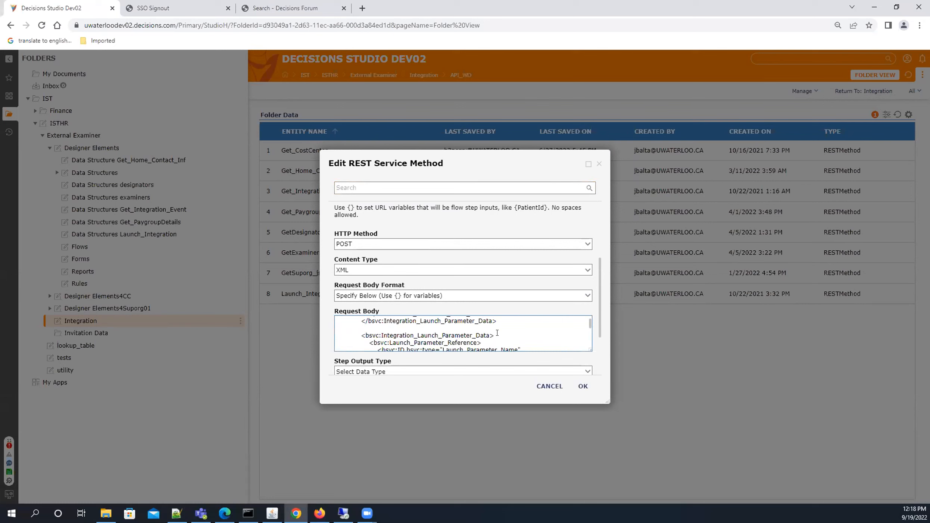
{"action": "scroll", "coordinate": [497, 333], "scroll_direction": "down", "scroll_amount": 2}
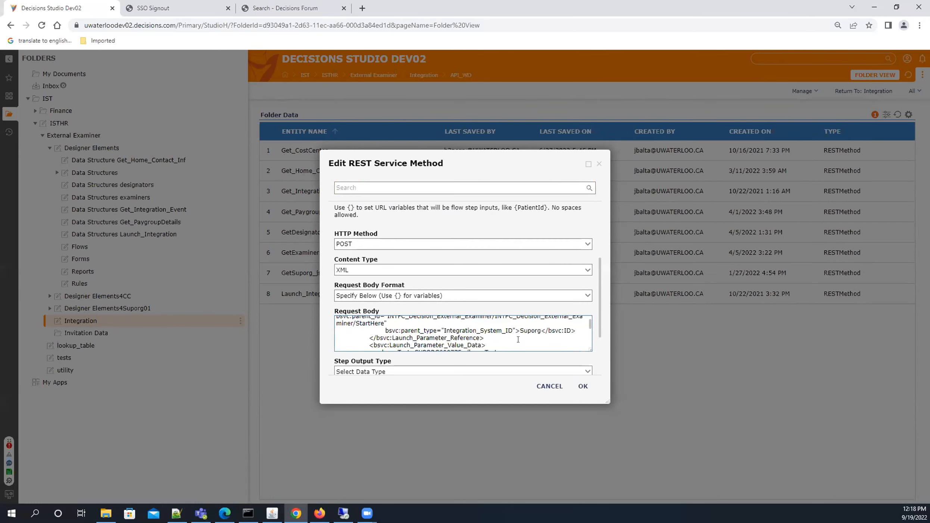
{"action": "left_click", "coordinate": [589, 164]}
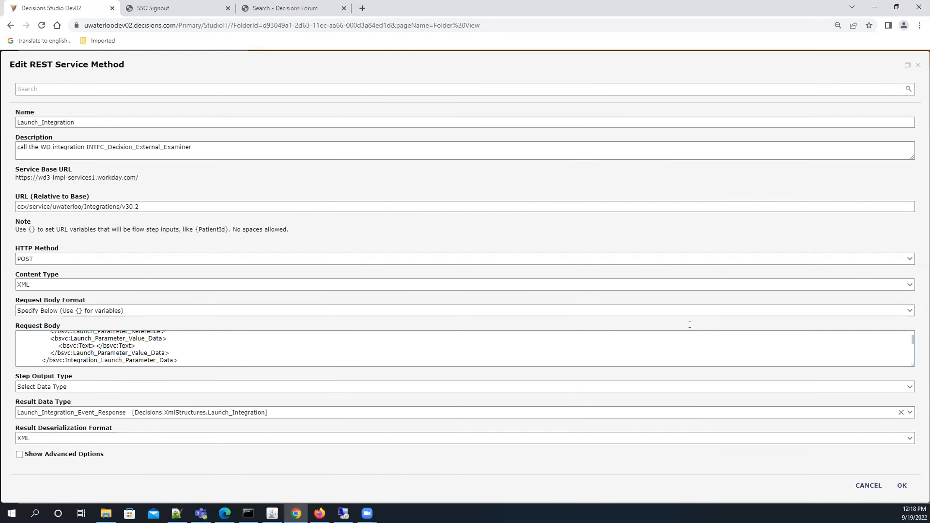
{"action": "scroll", "coordinate": [258, 353], "scroll_direction": "down", "scroll_amount": 2}
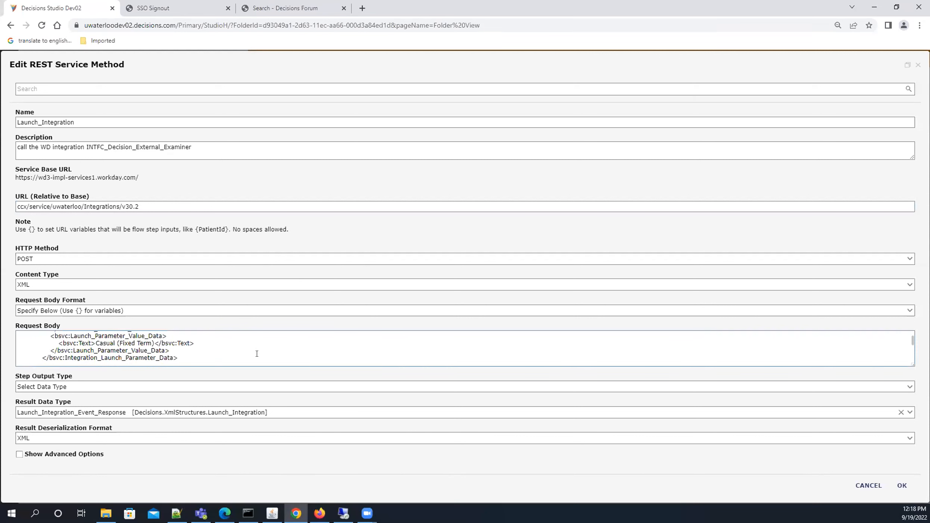
{"action": "scroll", "coordinate": [164, 344], "scroll_direction": "down", "scroll_amount": 1}
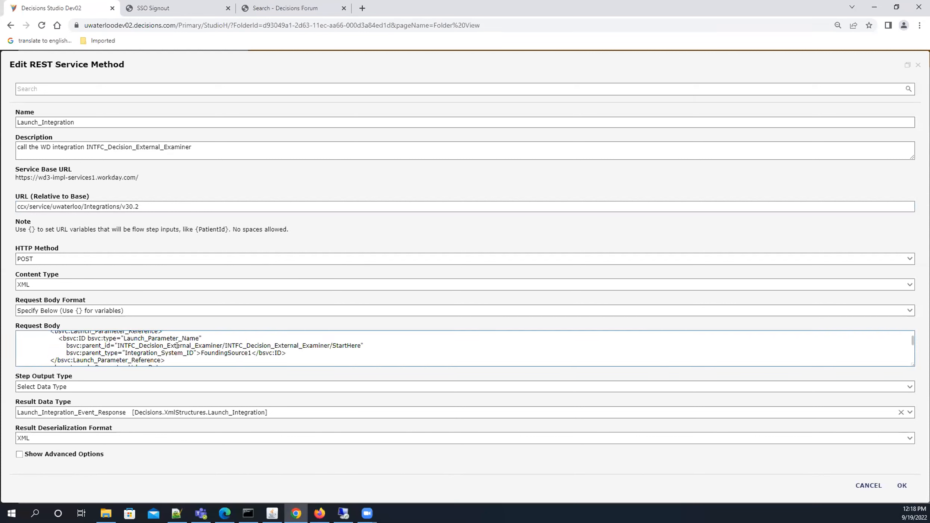
{"action": "scroll", "coordinate": [201, 346], "scroll_direction": "down", "scroll_amount": 3}
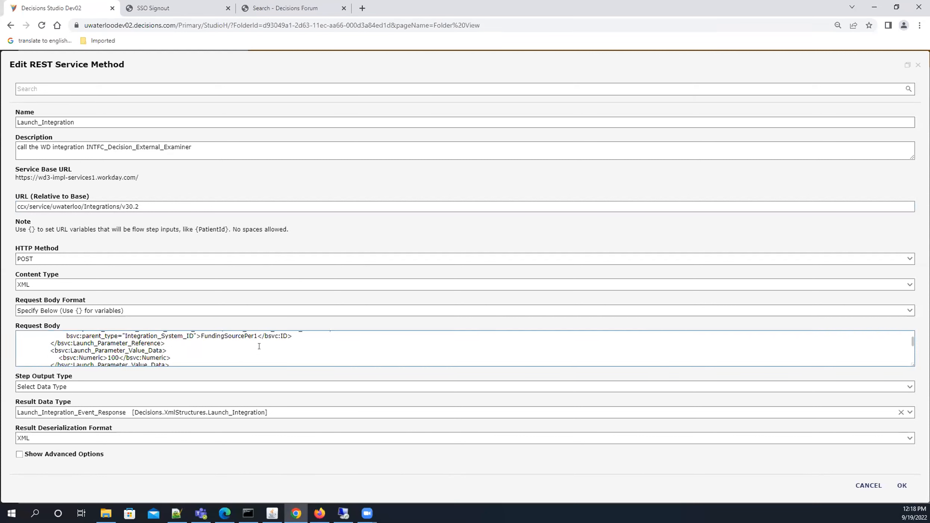
{"action": "scroll", "coordinate": [259, 346], "scroll_direction": "down", "scroll_amount": 2}
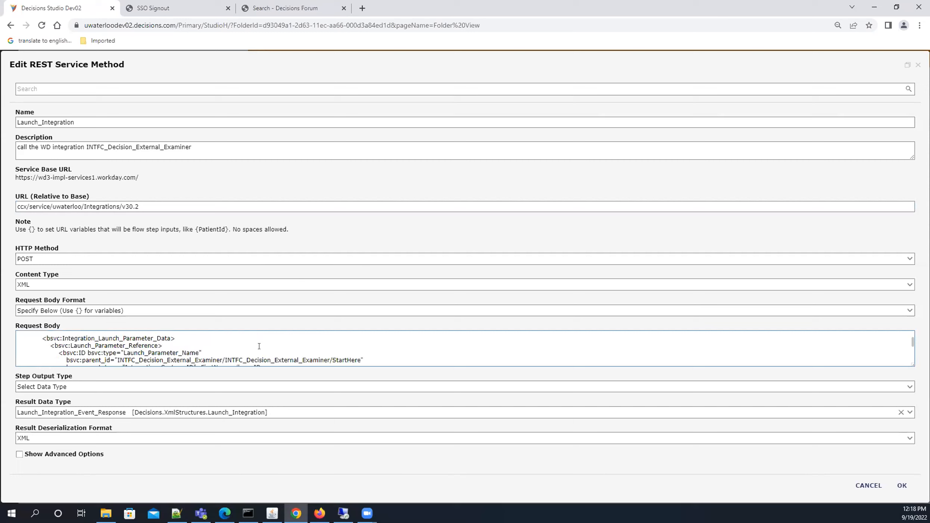
{"action": "scroll", "coordinate": [259, 346], "scroll_direction": "down", "scroll_amount": 1}
{"action": "scroll", "coordinate": [259, 346], "scroll_direction": "down", "scroll_amount": 3}
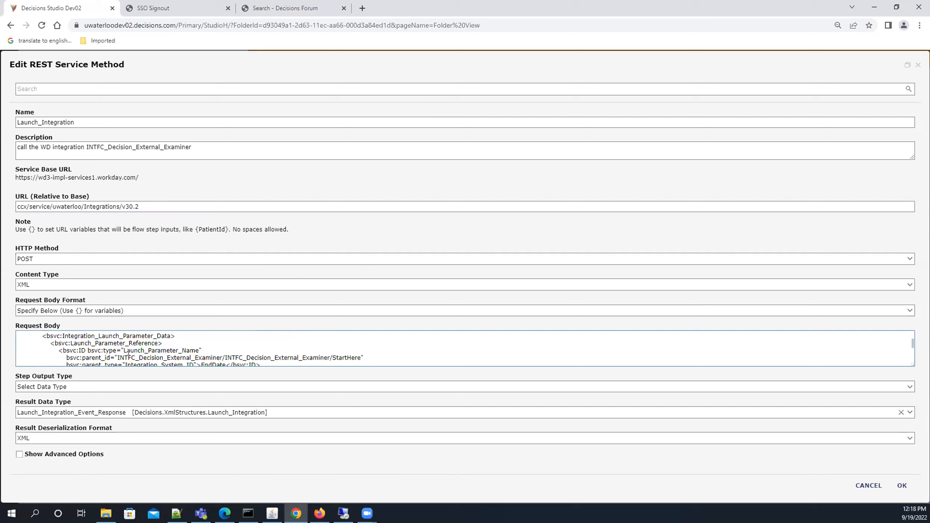
{"action": "scroll", "coordinate": [226, 345], "scroll_direction": "down", "scroll_amount": 2}
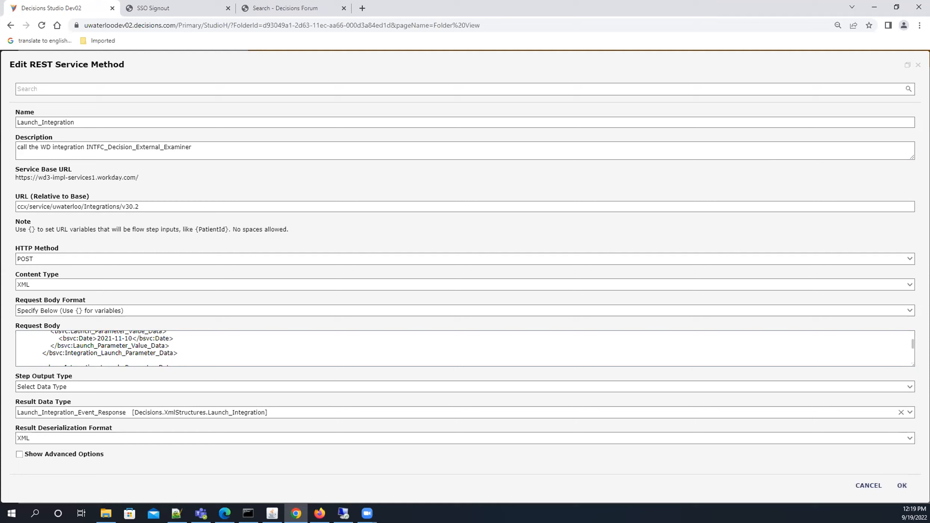
Set the Launch_Integration method's step output type to Raw Value and save the method
{"action": "left_click", "coordinate": [909, 438]}
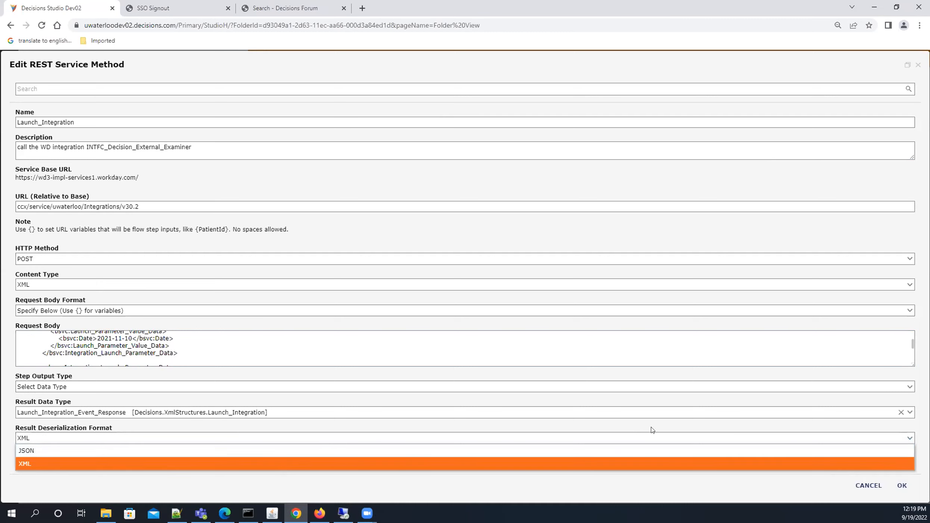
{"action": "left_click", "coordinate": [910, 413]}
{"action": "left_click", "coordinate": [910, 414]}
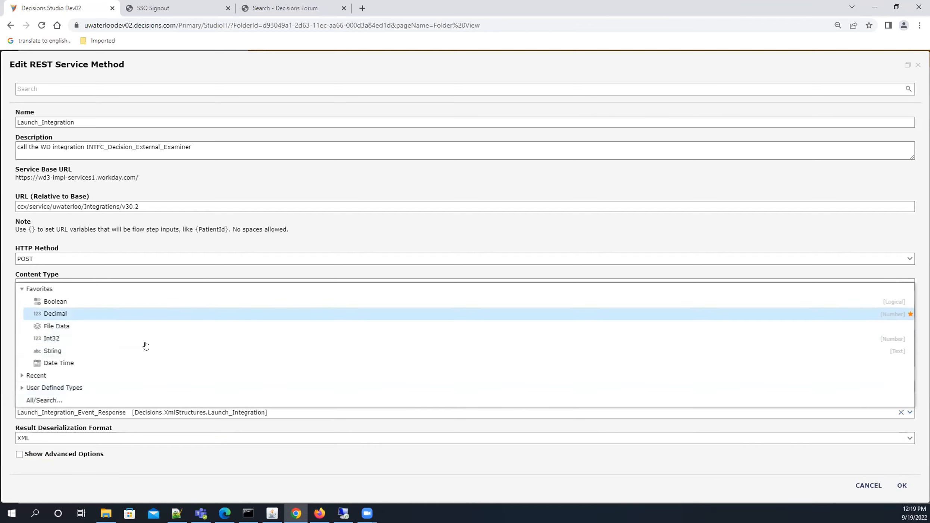
{"action": "left_click", "coordinate": [910, 412]}
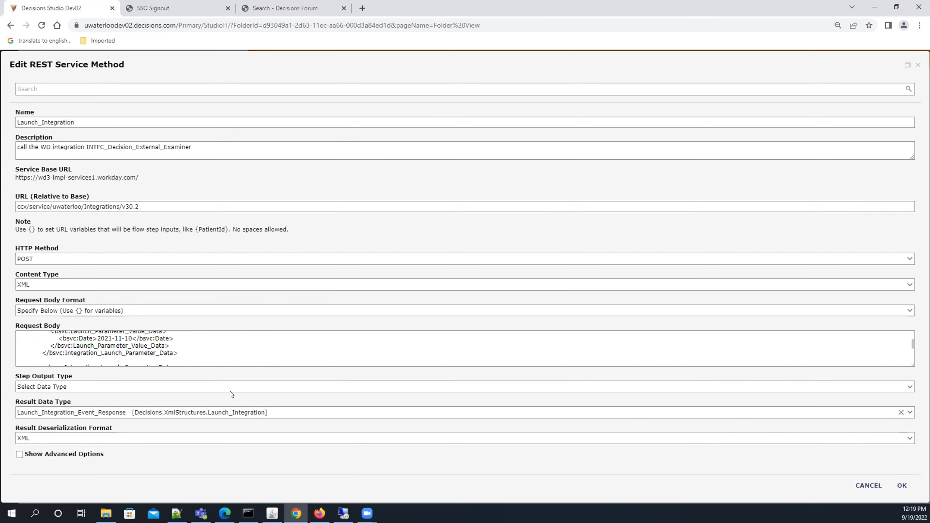
{"action": "left_click", "coordinate": [910, 386]}
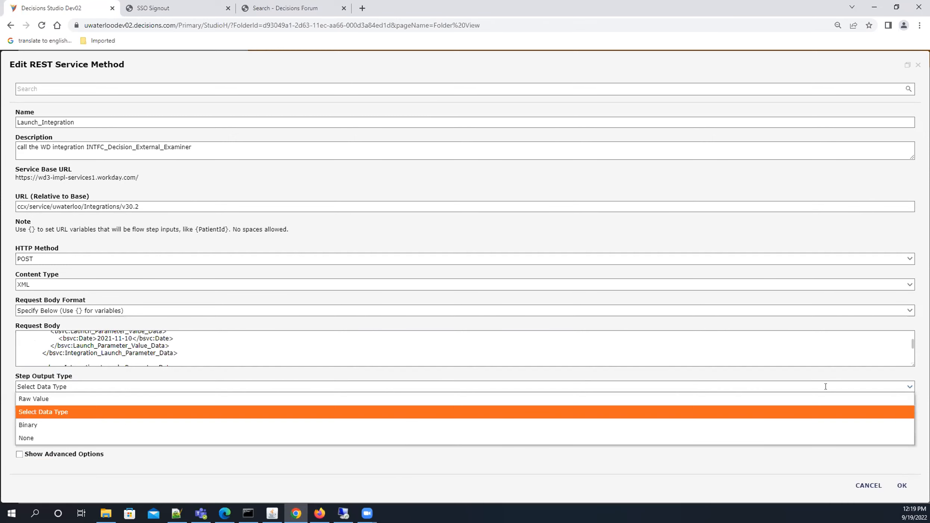
{"action": "left_click", "coordinate": [38, 398]}
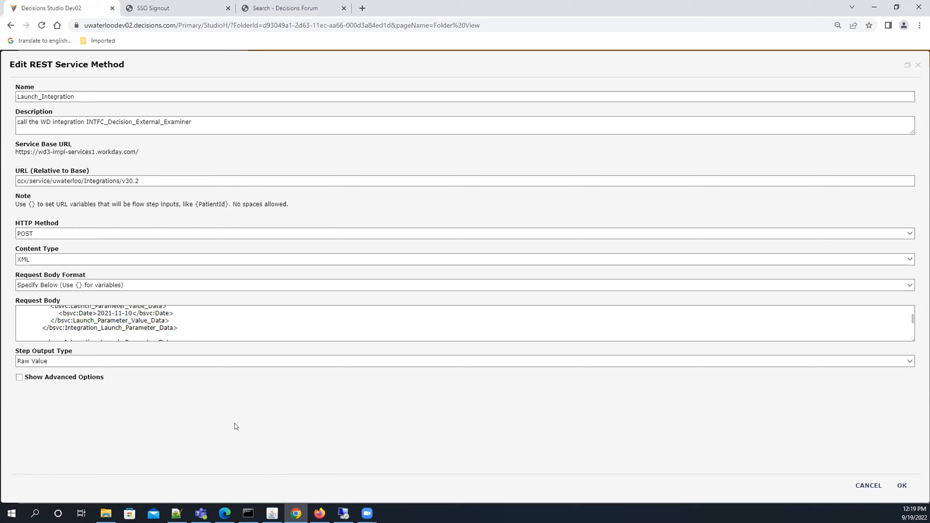
{"action": "left_click", "coordinate": [901, 486]}
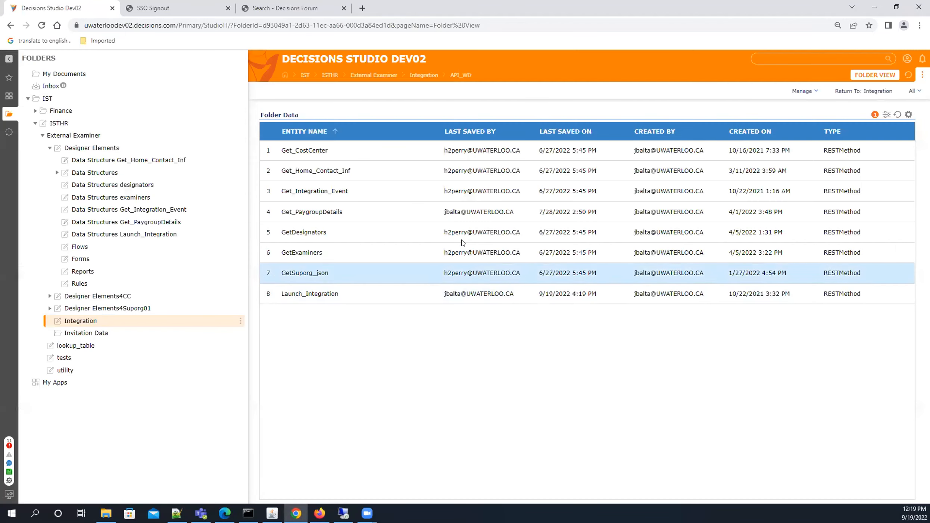
Open the Workday Integration flow from the Flows folder and check the outputs of its Launch_ Integration 1 step
{"action": "left_click", "coordinate": [84, 247]}
{"action": "scroll", "coordinate": [326, 411], "scroll_direction": "down", "scroll_amount": 10}
{"action": "left_click", "coordinate": [322, 428]}
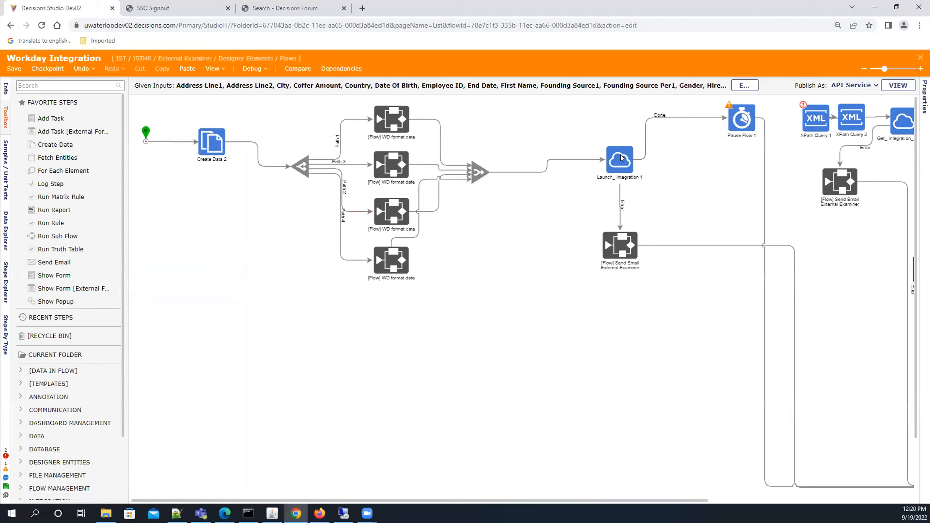
{"action": "left_click", "coordinate": [621, 158]}
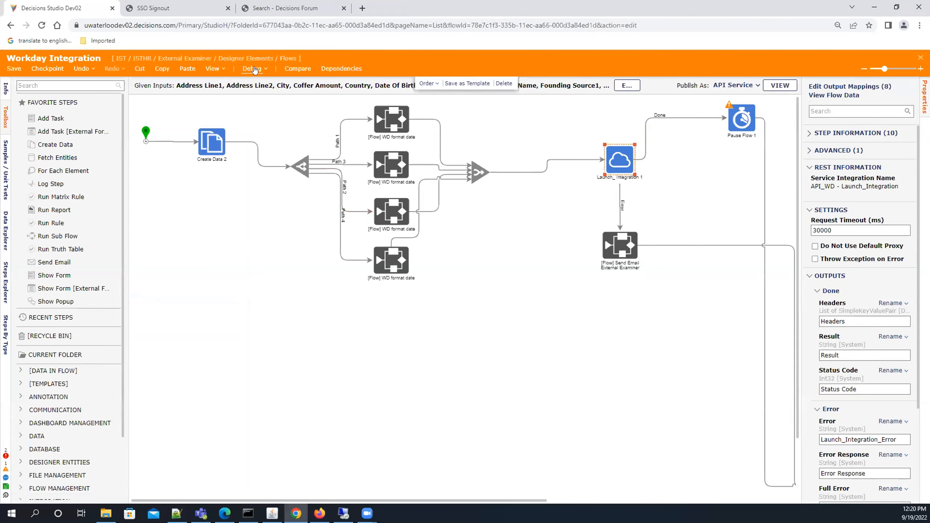
Debug the Workday Integration flow with the input data of its first unit test
{"action": "left_click", "coordinate": [266, 69]}
{"action": "left_click", "coordinate": [252, 92]}
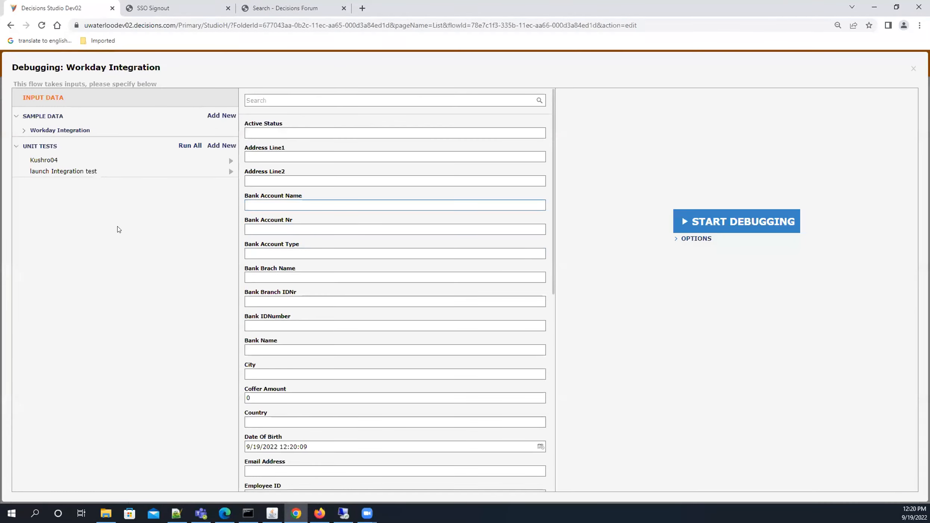
{"action": "left_click", "coordinate": [44, 160]}
{"action": "scroll", "coordinate": [474, 280], "scroll_direction": "down", "scroll_amount": 15}
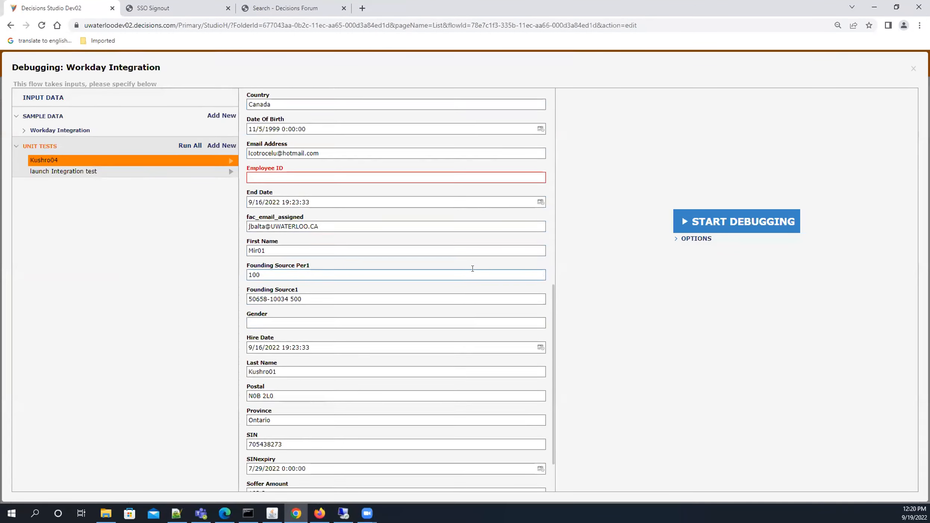
{"action": "left_click", "coordinate": [762, 226]}
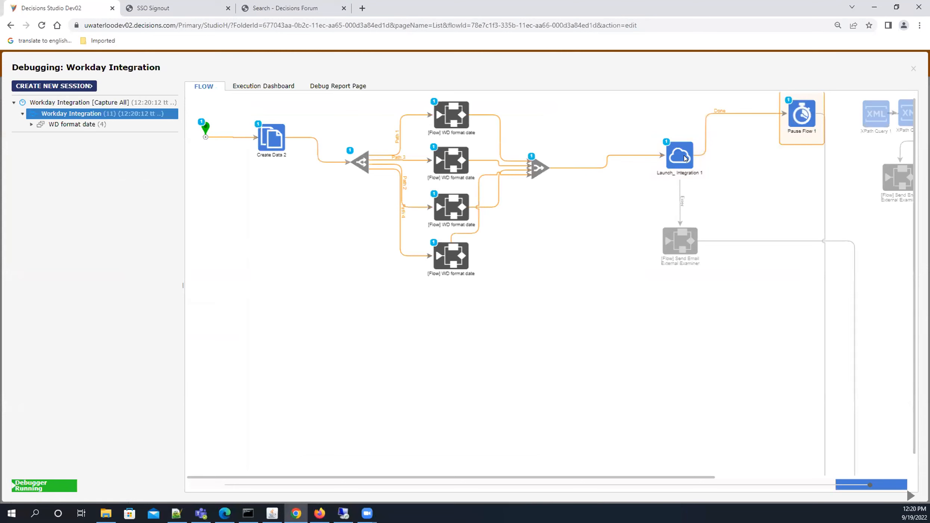
View the output data of the Launch_ Integration 1 step's execution in an enlarged window
{"action": "mouse_move", "coordinate": [686, 156]}
{"action": "left_click", "coordinate": [763, 169]}
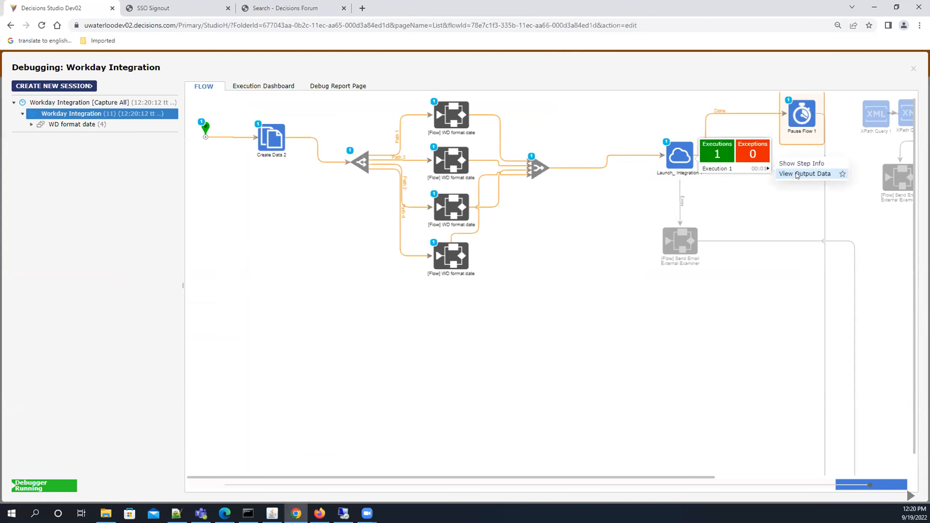
{"action": "left_click", "coordinate": [797, 174]}
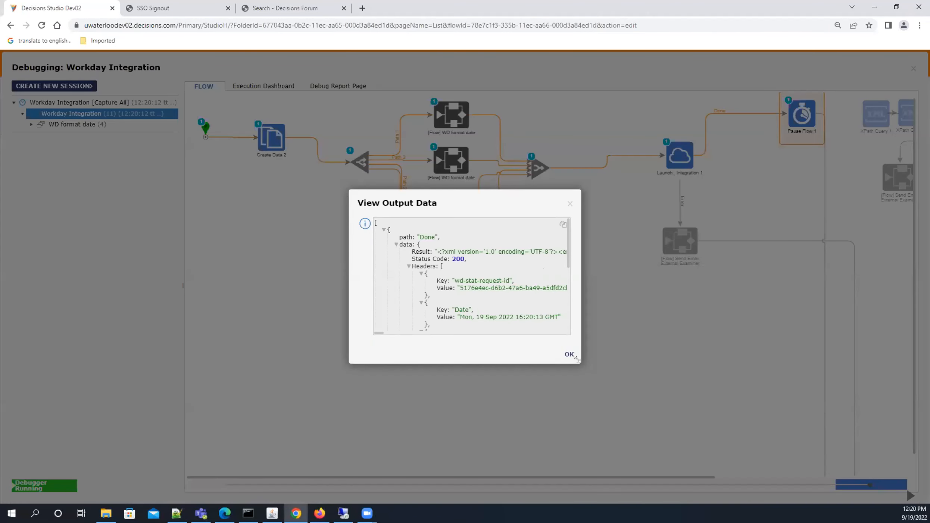
{"action": "left_click_drag", "start_coordinate": [578, 361], "coordinate": [826, 415]}
{"action": "left_click_drag", "start_coordinate": [737, 204], "coordinate": [445, 140]}
{"action": "left_click_drag", "start_coordinate": [535, 353], "coordinate": [899, 420]}
{"action": "scroll", "coordinate": [513, 293], "scroll_direction": "down", "scroll_amount": 1}
{"action": "scroll", "coordinate": [513, 293], "scroll_direction": "up", "scroll_amount": 1}
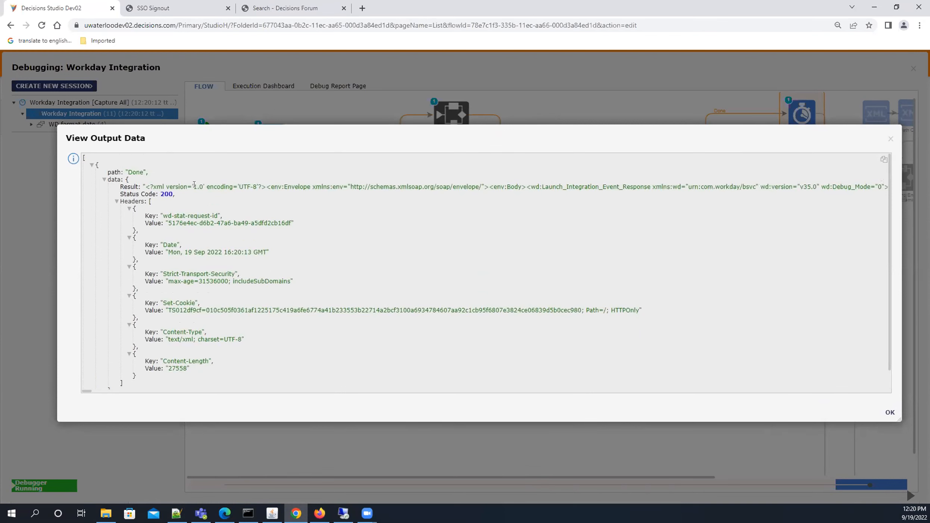
Examine the envelope and Launch_Integration_Event_Response namespaces in the raw XML result, closing the output data and debugger when done
{"action": "left_click_drag", "start_coordinate": [143, 183], "coordinate": [781, 187]}
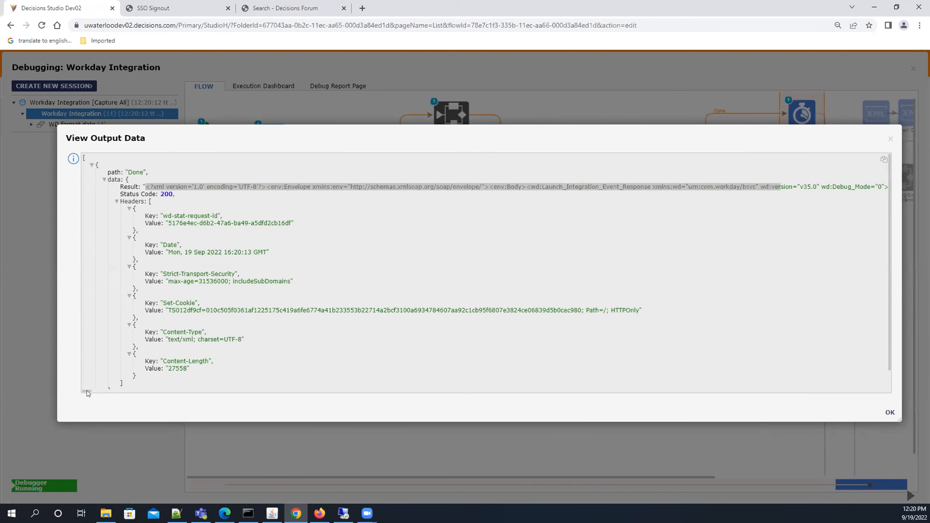
{"action": "left_click_drag", "start_coordinate": [87, 392], "coordinate": [90, 392]}
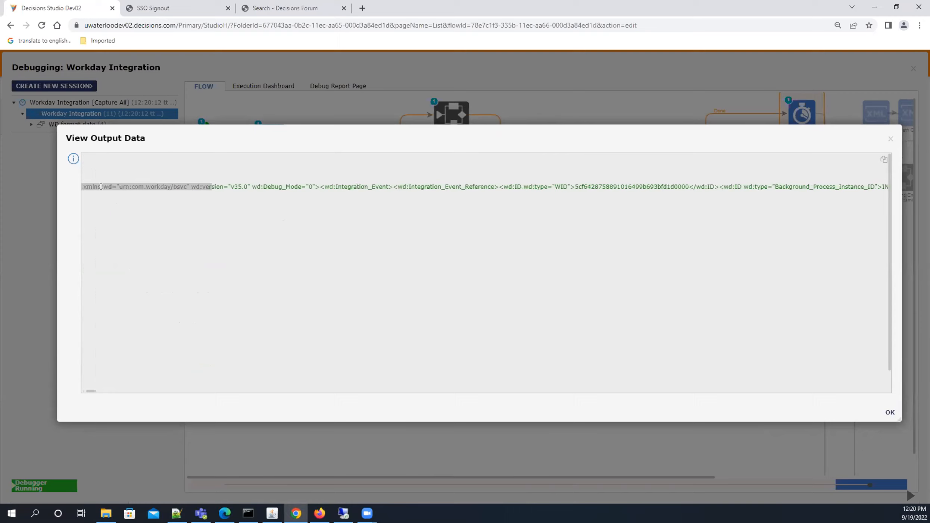
{"action": "left_click_drag", "start_coordinate": [186, 184], "coordinate": [102, 185]}
{"action": "left_click_drag", "start_coordinate": [91, 391], "coordinate": [89, 392]}
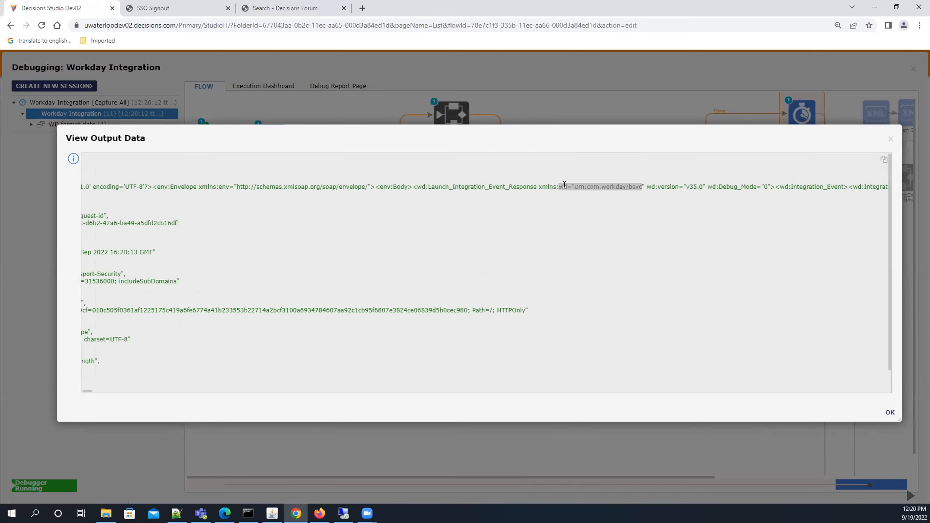
{"action": "left_click_drag", "start_coordinate": [368, 186], "coordinate": [236, 187]}
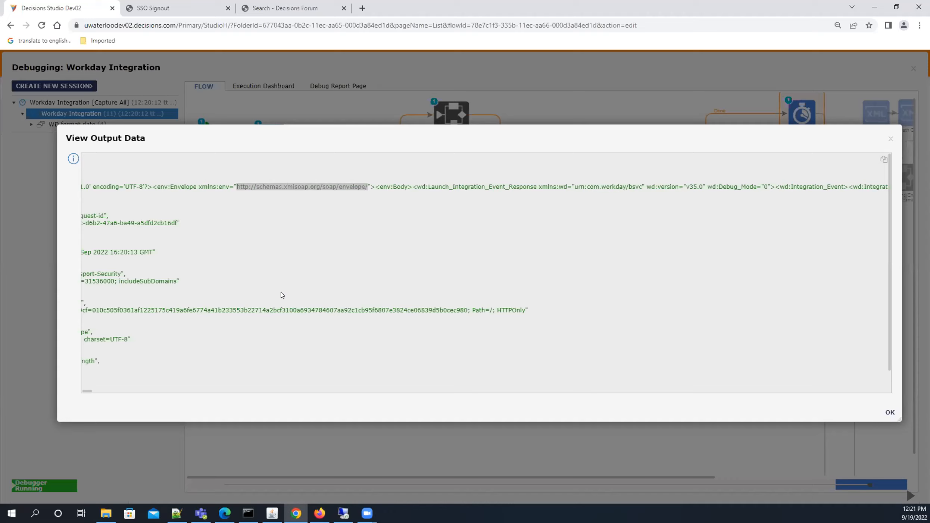
{"action": "left_click", "coordinate": [891, 140]}
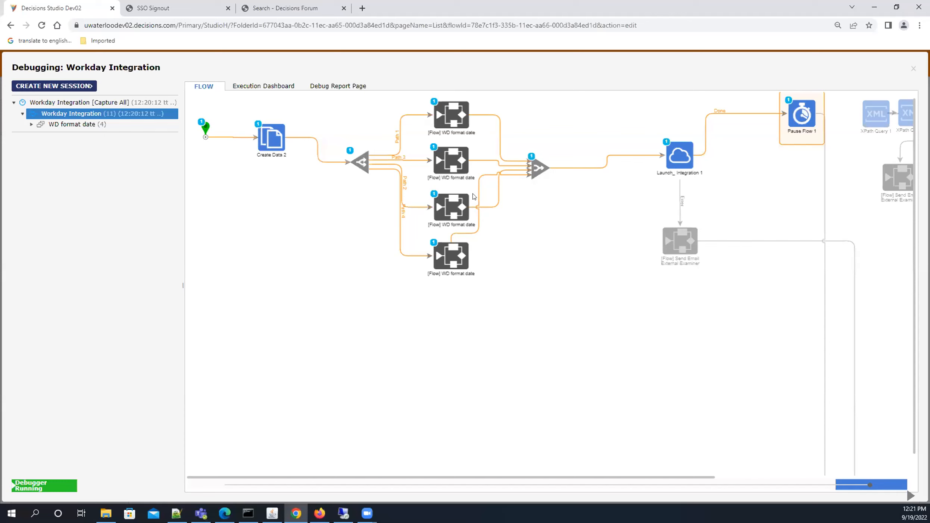
{"action": "left_click", "coordinate": [913, 69]}
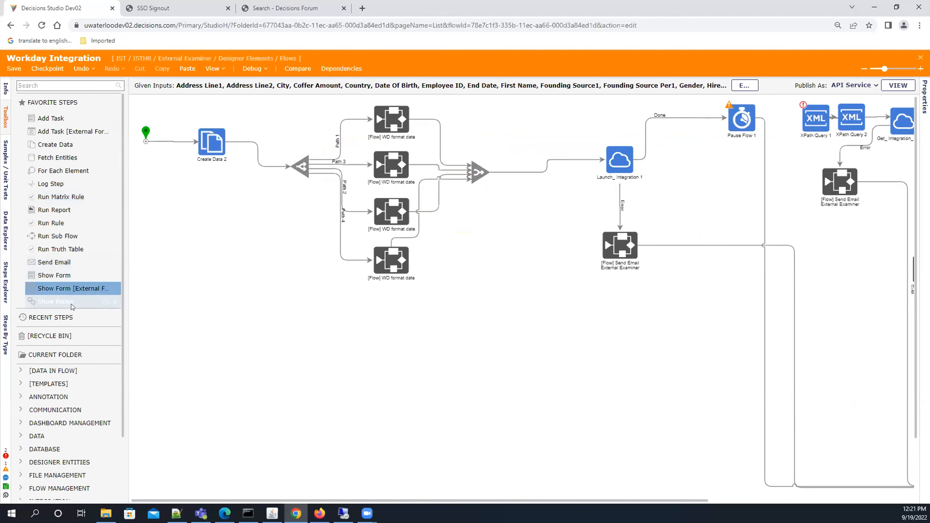
{"action": "scroll", "coordinate": [70, 335], "scroll_direction": "down", "scroll_amount": 2}
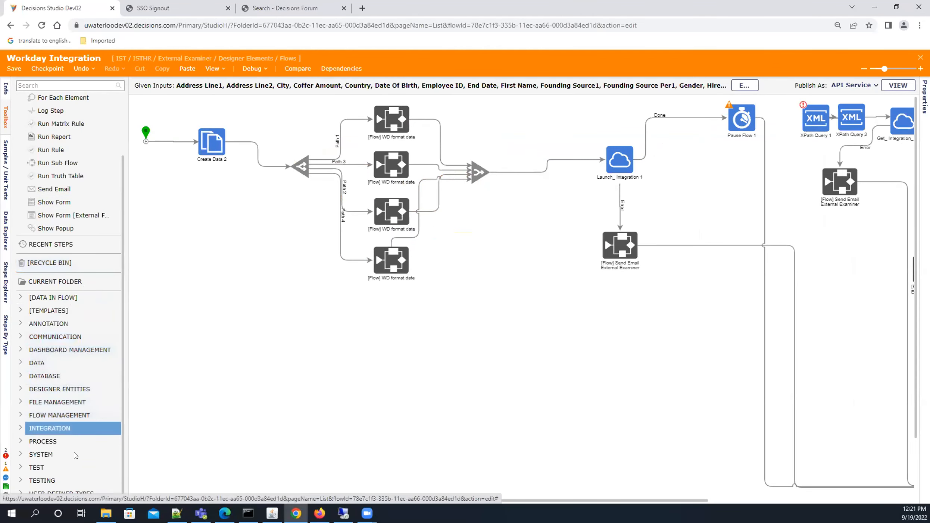
{"action": "left_click", "coordinate": [43, 432]}
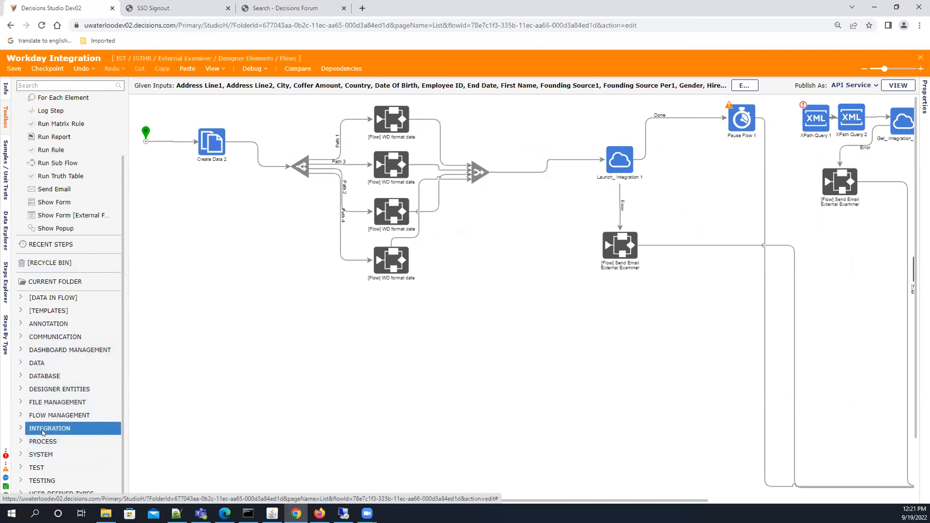
{"action": "scroll", "coordinate": [50, 352], "scroll_direction": "up", "scroll_amount": 5}
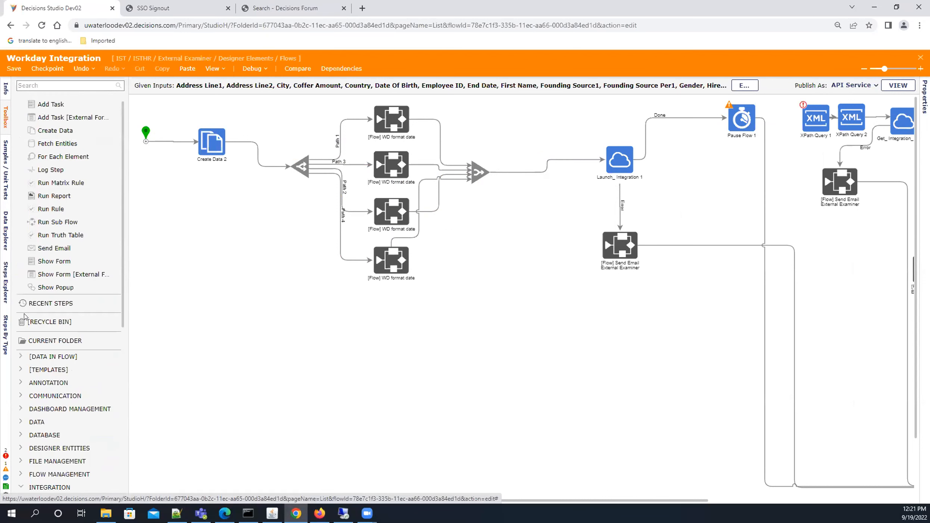
Inspect the opening envelope and body tags in the Launch_Integration_Event_Response XML structure's enlarged editor, closing it without saving
{"action": "left_click", "coordinate": [921, 57]}
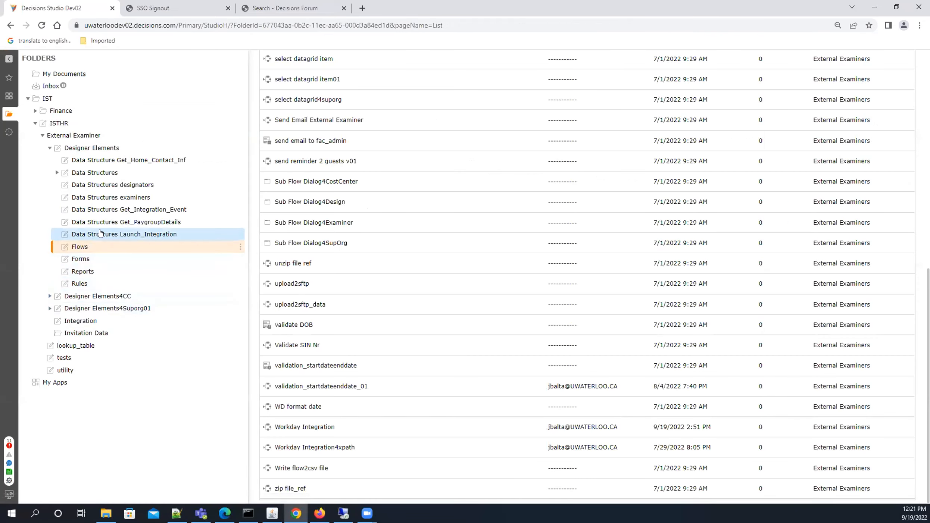
{"action": "left_click", "coordinate": [112, 234]}
{"action": "left_click", "coordinate": [310, 171]}
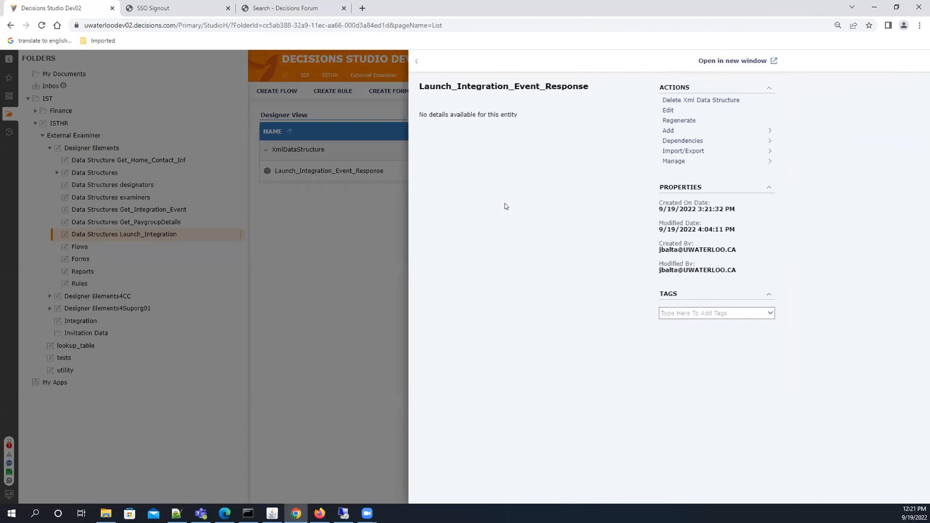
{"action": "left_click", "coordinate": [541, 110]}
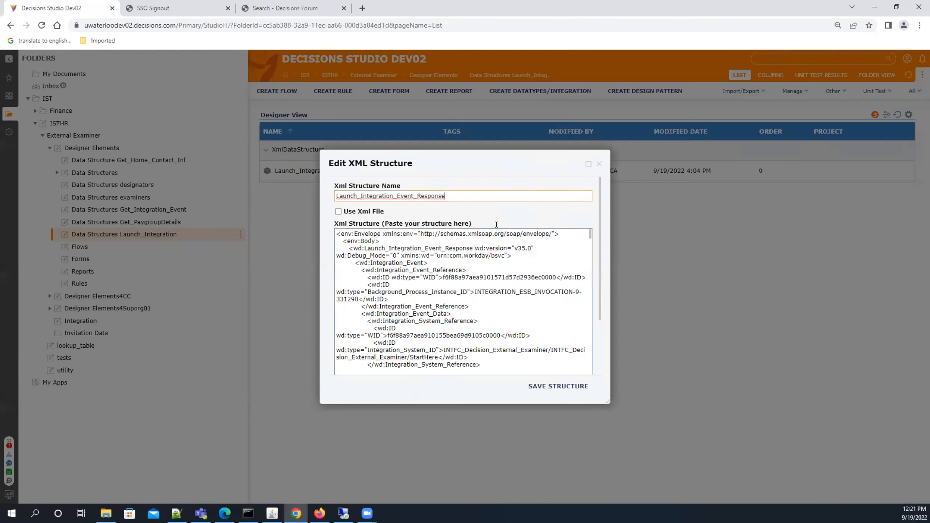
{"action": "left_click", "coordinate": [586, 167]}
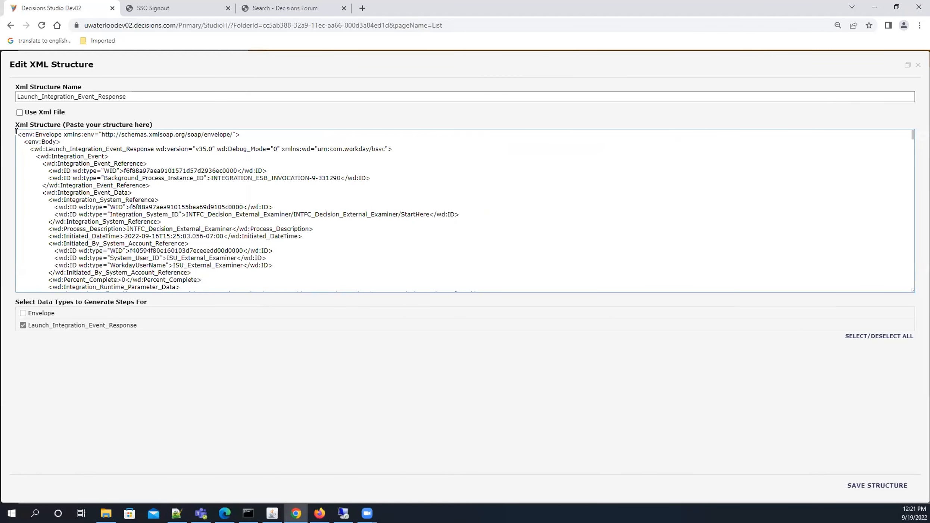
{"action": "left_click_drag", "start_coordinate": [18, 134], "coordinate": [82, 145]}
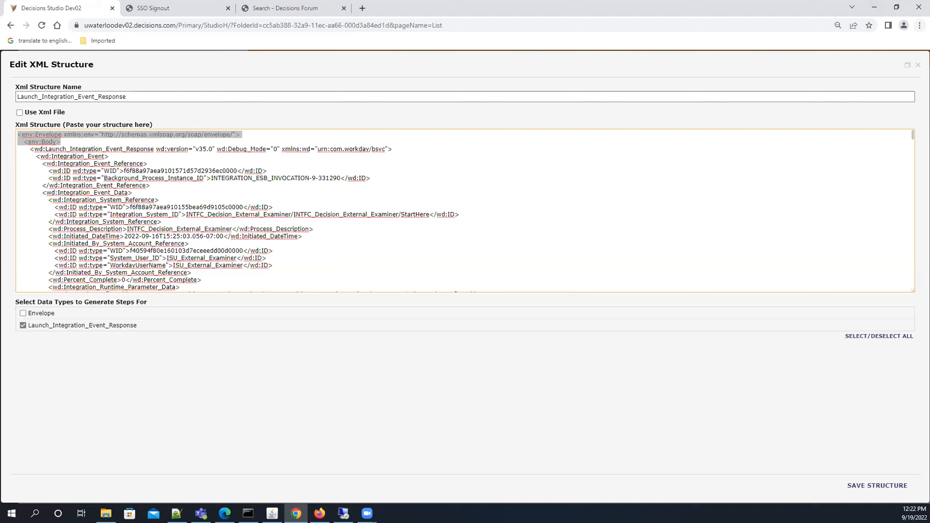
{"action": "left_click", "coordinate": [918, 65]}
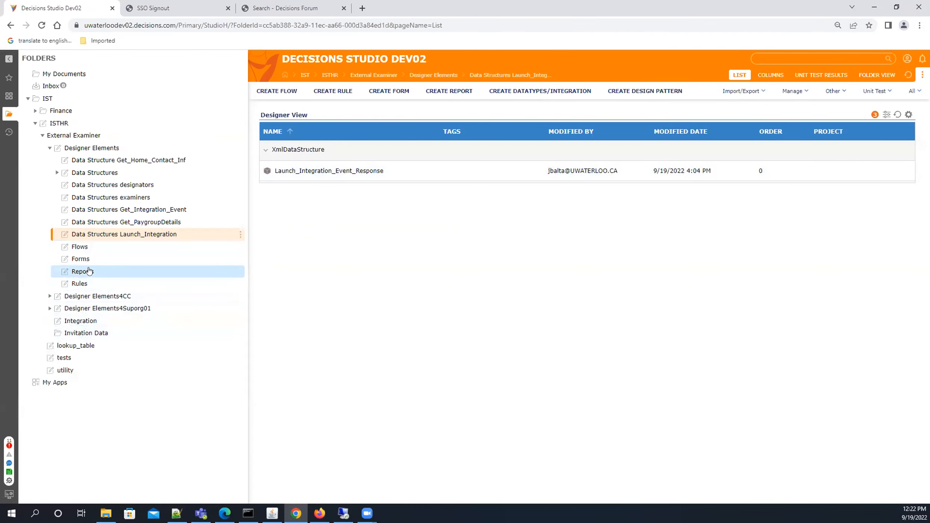
Reopen the Workday Integration flow from the Flows folder and debug it with the input data of its first unit test
{"action": "left_click", "coordinate": [80, 247]}
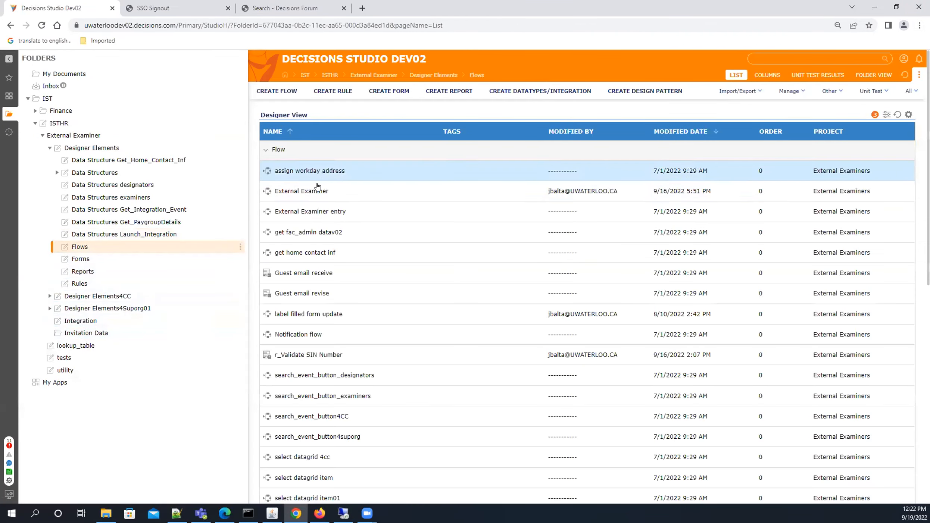
{"action": "scroll", "coordinate": [335, 276], "scroll_direction": "down", "scroll_amount": 3}
{"action": "scroll", "coordinate": [335, 278], "scroll_direction": "down", "scroll_amount": 7}
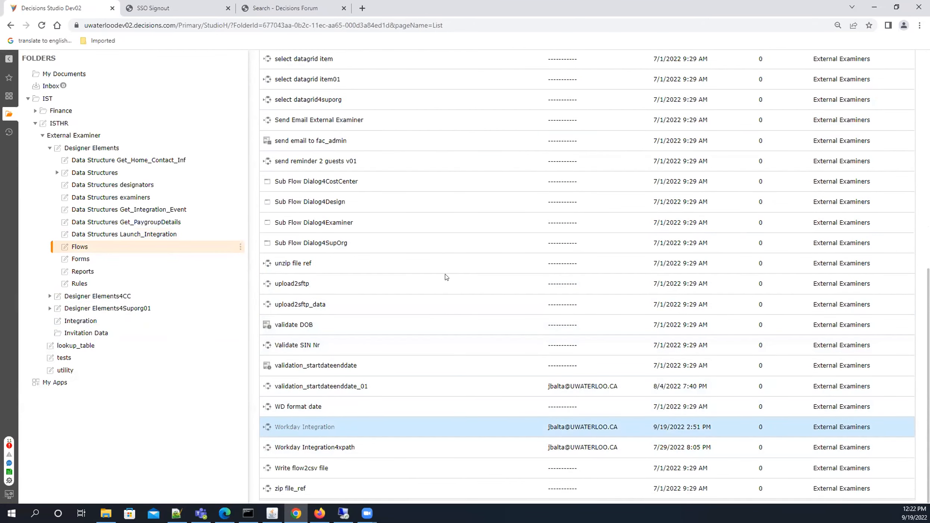
{"action": "double_click", "coordinate": [321, 428]}
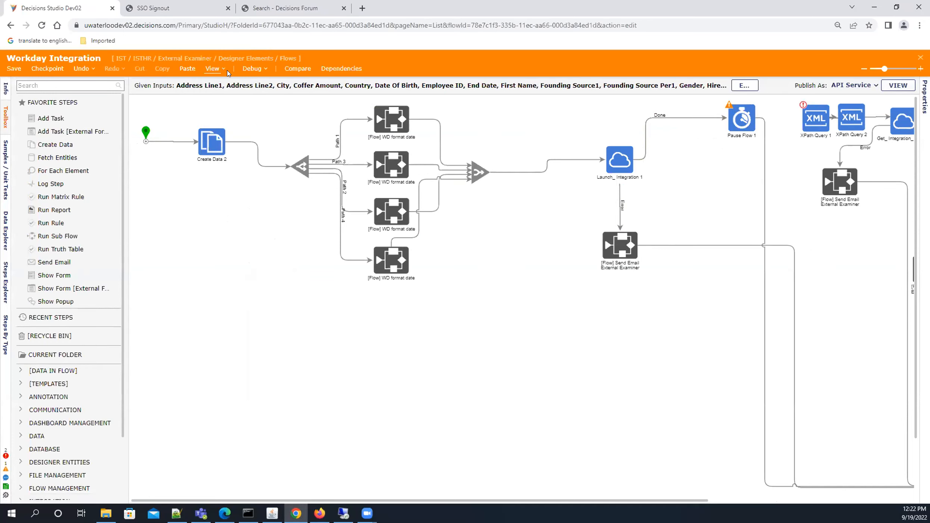
{"action": "left_click", "coordinate": [255, 69]}
{"action": "left_click", "coordinate": [255, 87]}
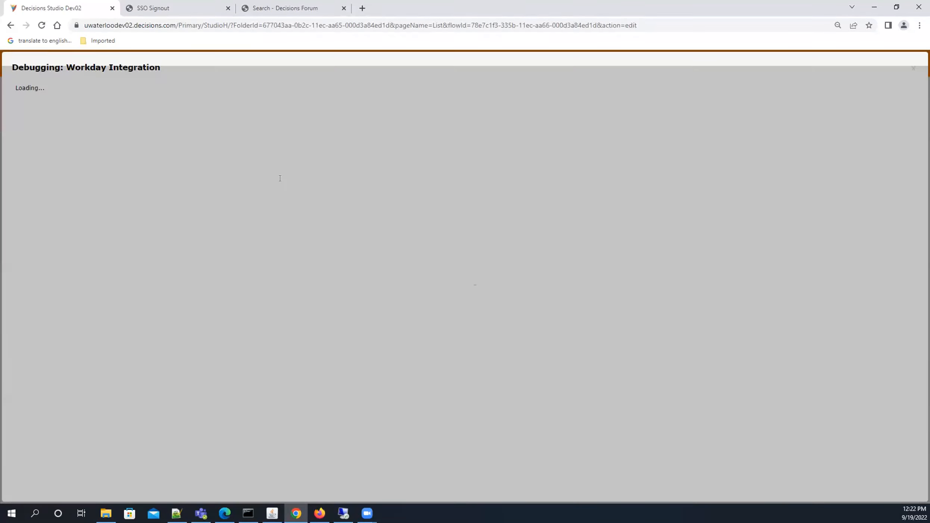
{"action": "left_click", "coordinate": [57, 160]}
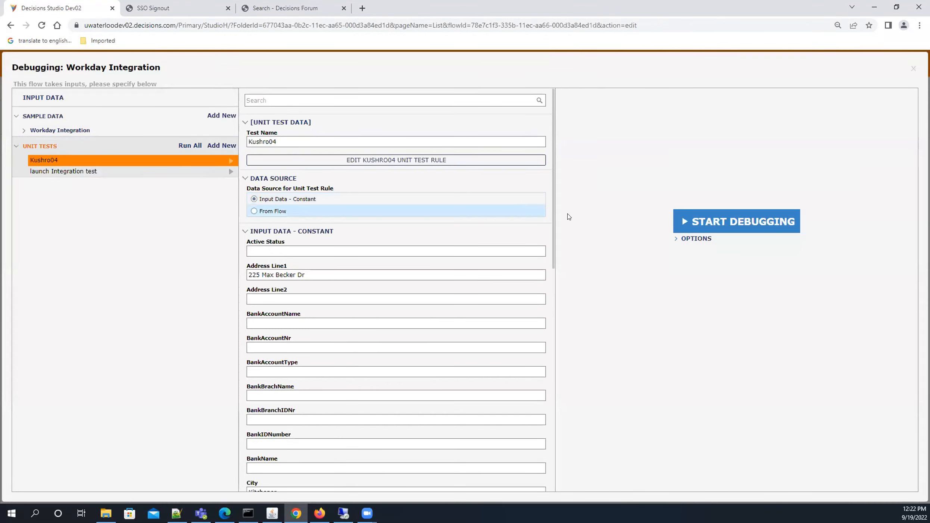
{"action": "left_click_drag", "start_coordinate": [553, 222], "coordinate": [557, 476]}
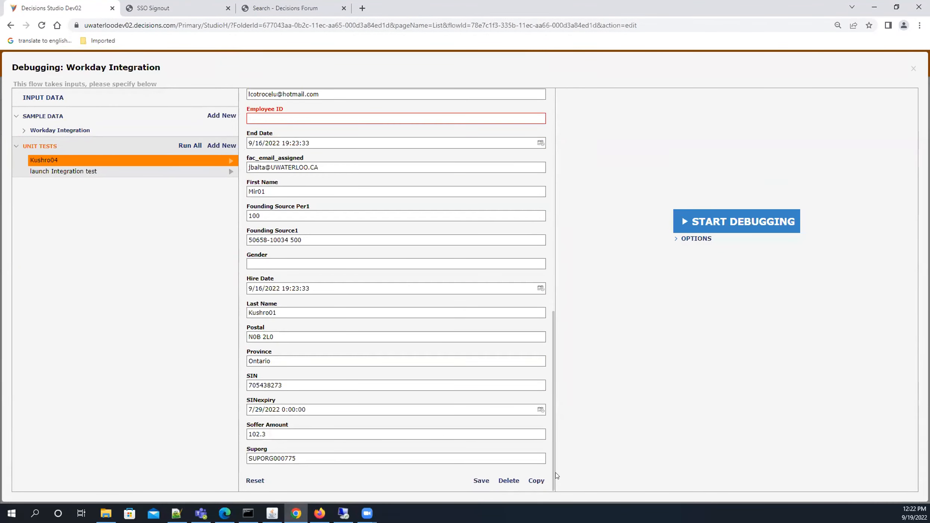
{"action": "left_click", "coordinate": [743, 223]}
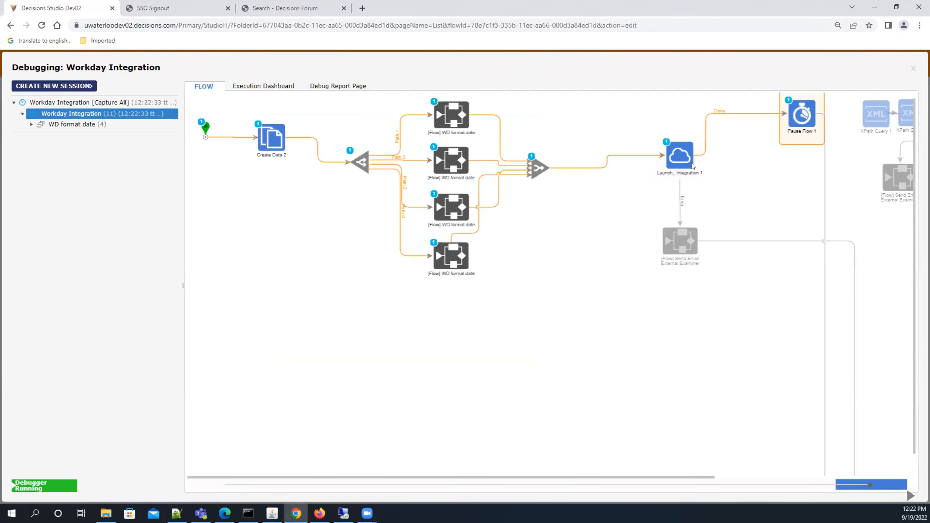
Show the output data from the new debug run of the Launch_ Integration 1 step in an enlarged window
{"action": "left_click", "coordinate": [691, 164]}
{"action": "left_click", "coordinate": [767, 169]}
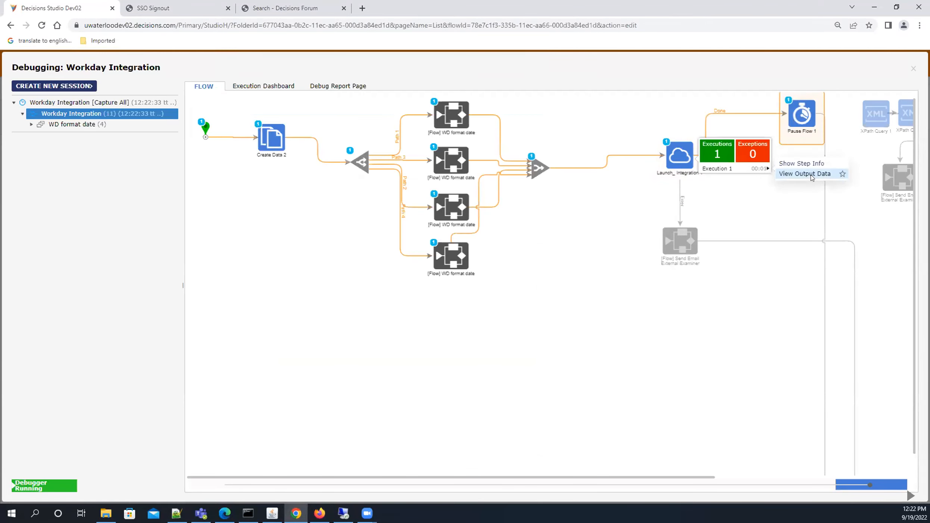
{"action": "left_click", "coordinate": [803, 176]}
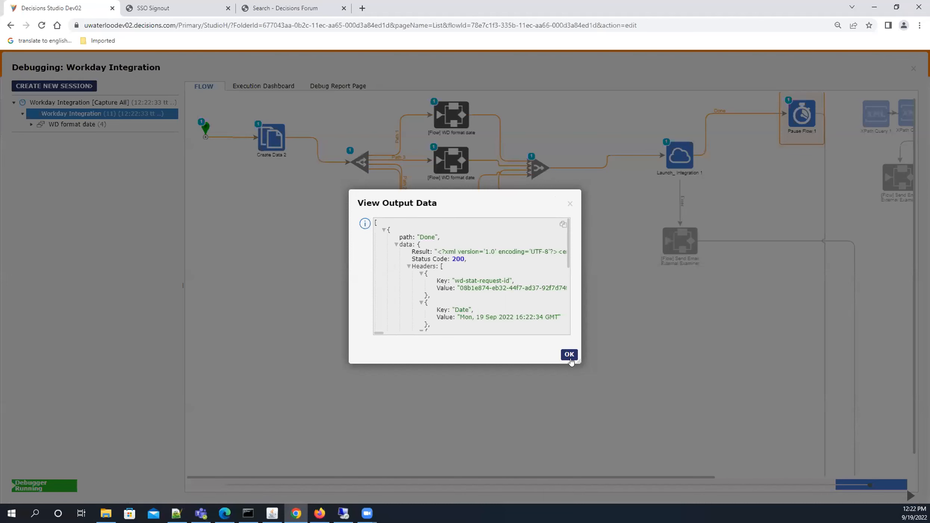
{"action": "left_click_drag", "start_coordinate": [578, 361], "coordinate": [916, 426]}
{"action": "left_click_drag", "start_coordinate": [600, 200], "coordinate": [308, 95]}
{"action": "left_click_drag", "start_coordinate": [635, 329], "coordinate": [761, 382]}
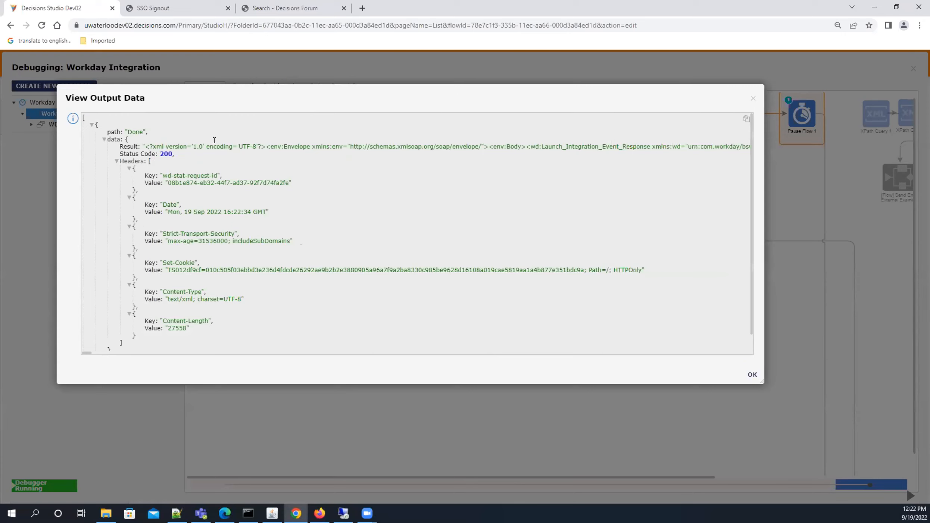
Copy the complete XML from the output's Result value, from the XML declaration to the closing envelope tag, and close the debugger and flow
{"action": "left_click_drag", "start_coordinate": [147, 144], "coordinate": [217, 146]}
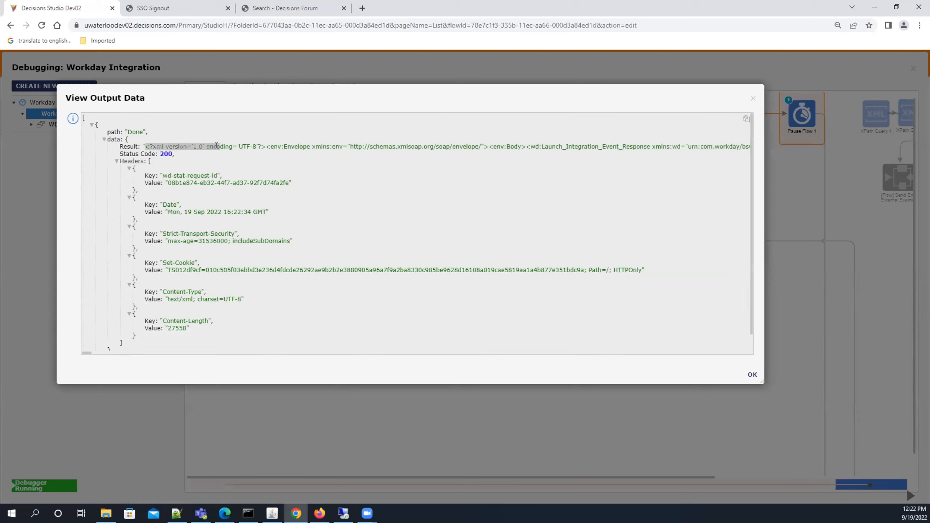
{"action": "key", "text": "shift+End"}
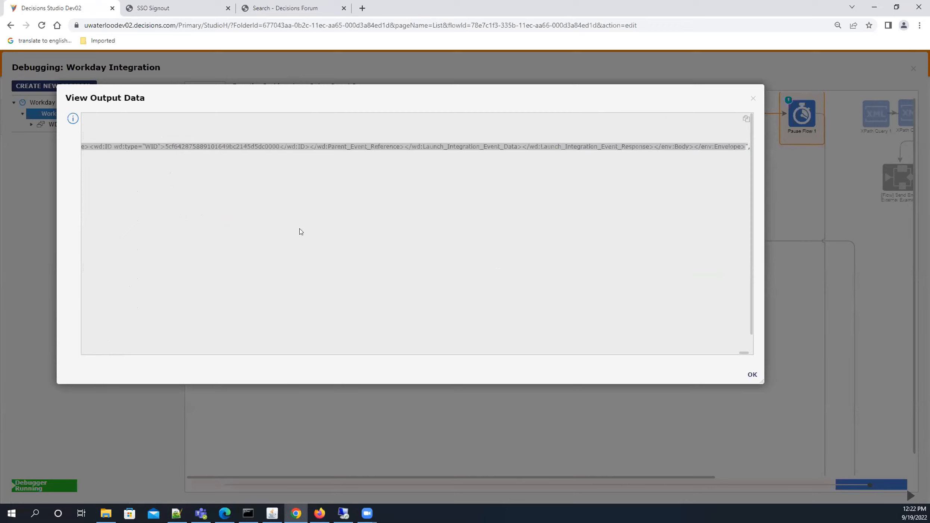
{"action": "left_click_drag", "start_coordinate": [744, 353], "coordinate": [26, 347]}
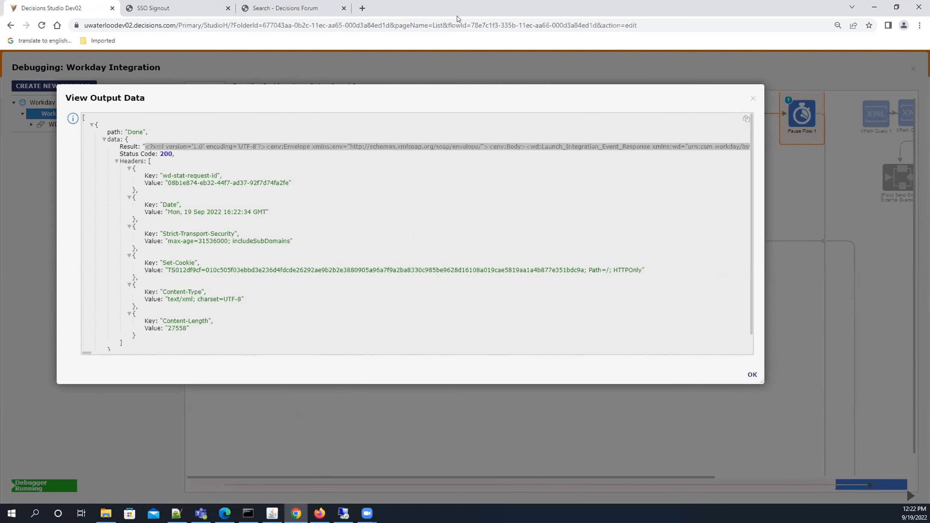
{"action": "left_click", "coordinate": [752, 100]}
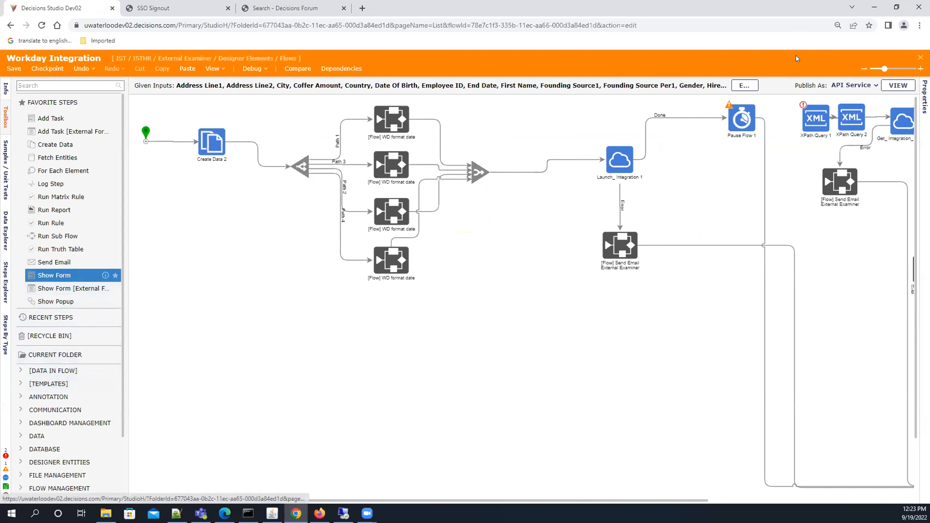
{"action": "left_click", "coordinate": [921, 57]}
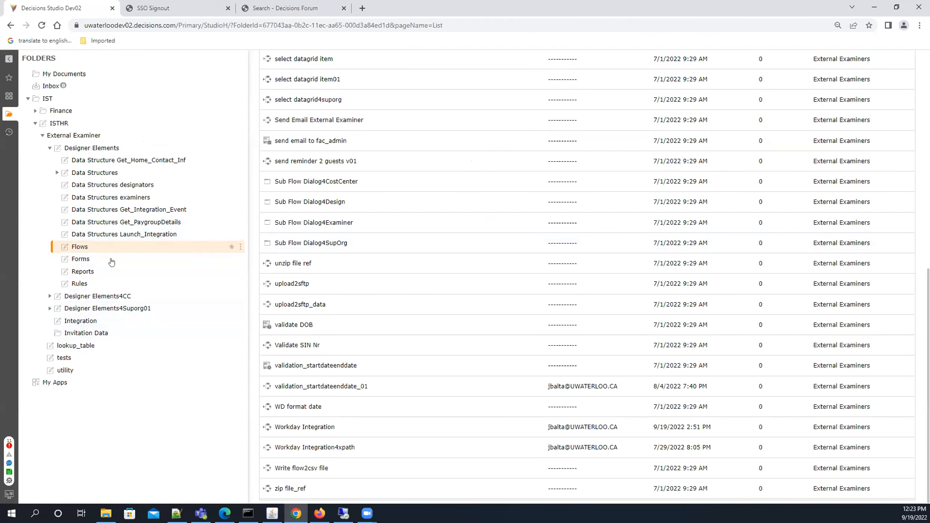
Replace the entire XML of the Launch_Integration_Event_Response structure with the copied response XML and save the structure
{"action": "left_click", "coordinate": [83, 321]}
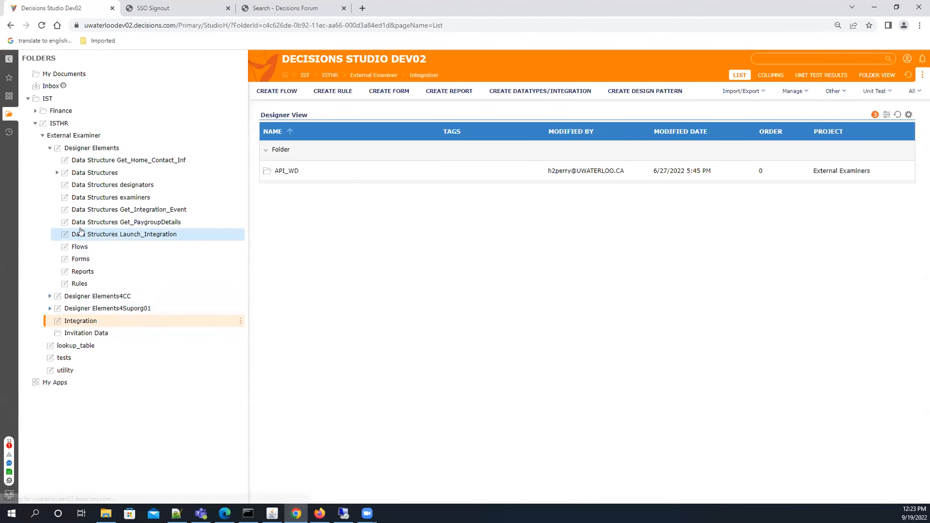
{"action": "left_click", "coordinate": [103, 236]}
{"action": "left_click", "coordinate": [316, 175]}
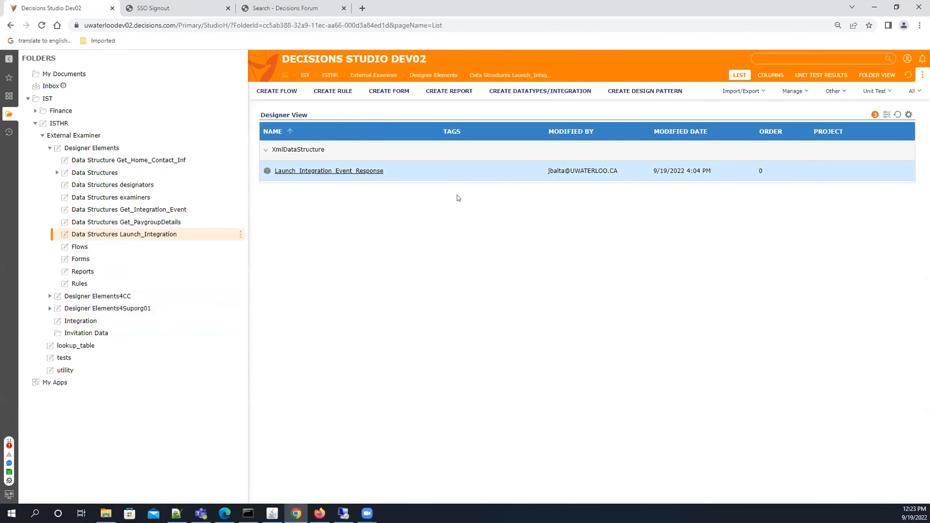
{"action": "left_click", "coordinate": [539, 112]}
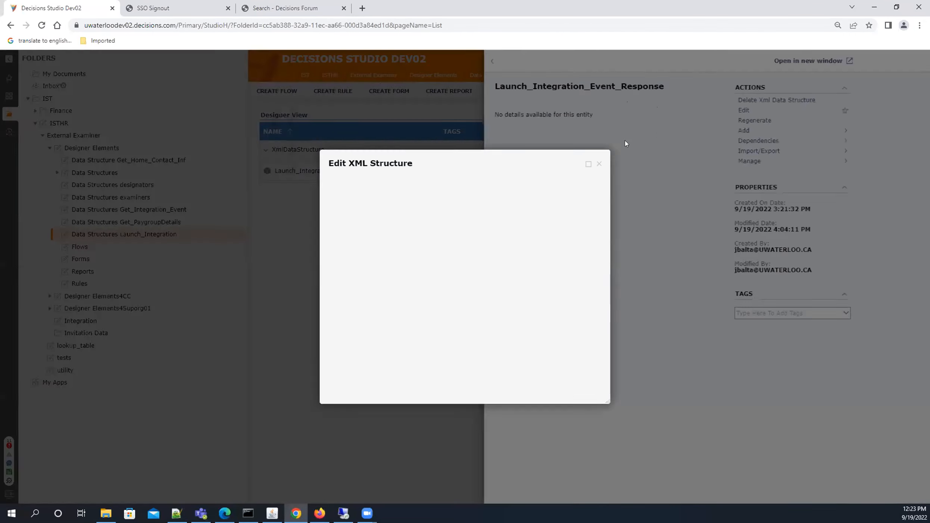
{"action": "left_click", "coordinate": [393, 245]}
{"action": "key", "text": "ctrl+a"}
{"action": "key", "text": "Delete"}
{"action": "key", "text": "ctrl+v"}
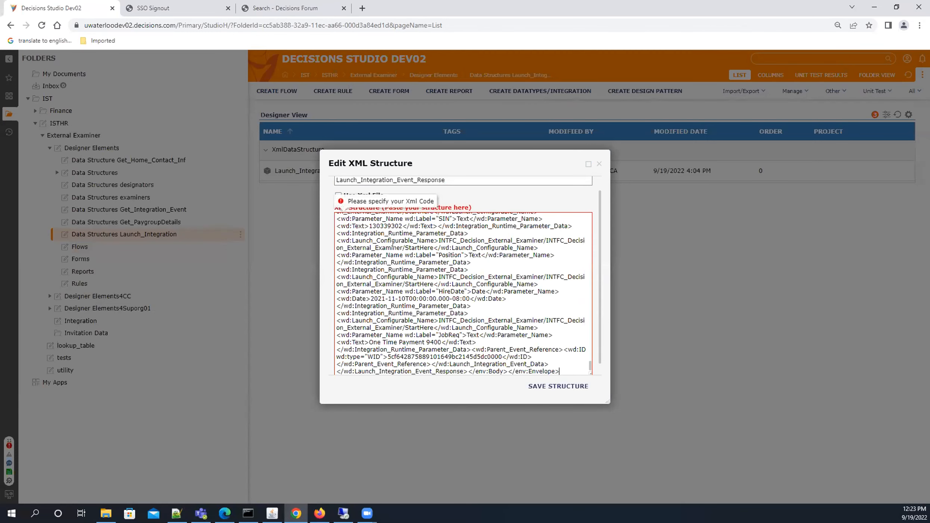
{"action": "left_click", "coordinate": [558, 386]}
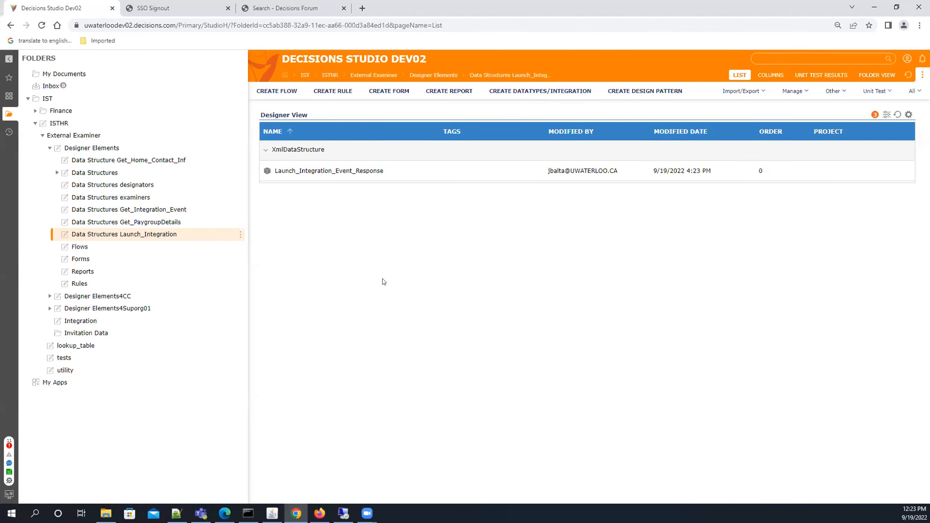
Reopen the Launch_Integration_Event_Response structure to check its saved XML and the data types selected for step generation, closing it without changes
{"action": "left_click", "coordinate": [341, 172]}
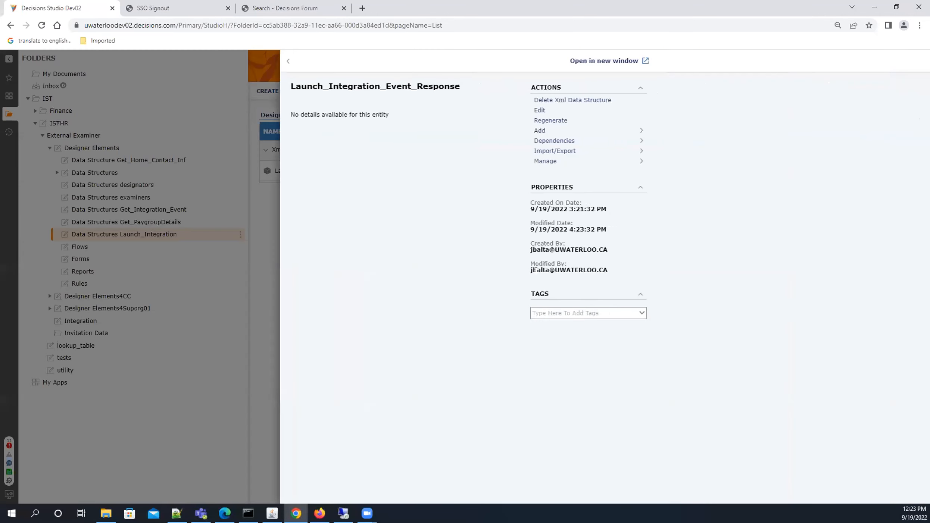
{"action": "left_click", "coordinate": [540, 110]}
{"action": "scroll", "coordinate": [540, 291], "scroll_direction": "down", "scroll_amount": 15}
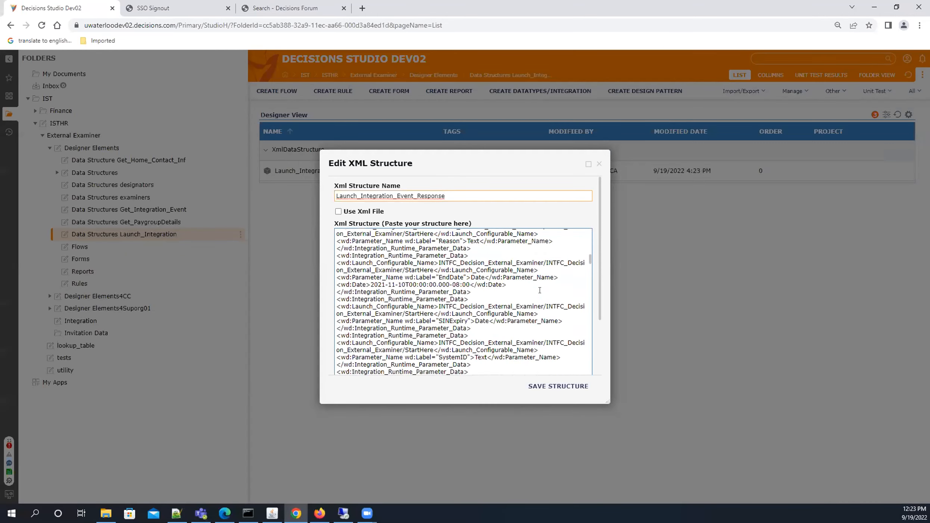
{"action": "scroll", "coordinate": [600, 291], "scroll_direction": "down", "scroll_amount": 2}
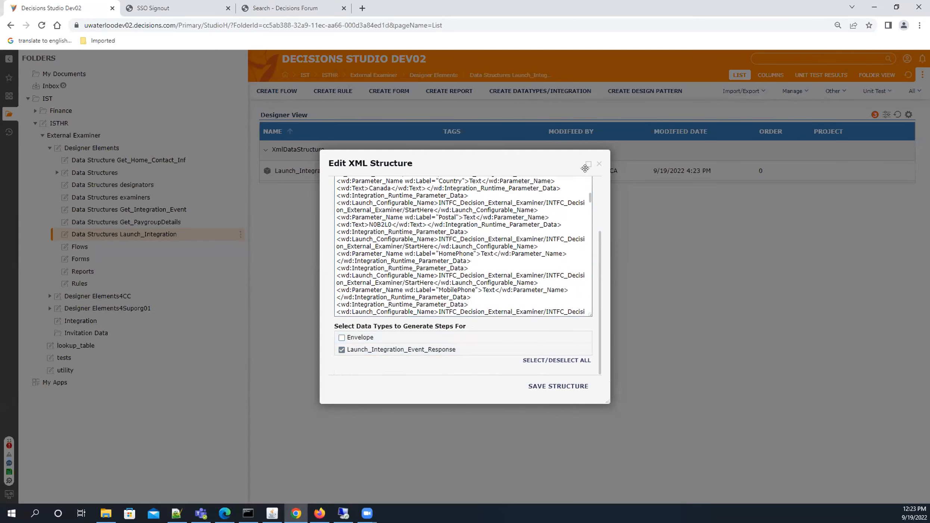
{"action": "left_click", "coordinate": [599, 164]}
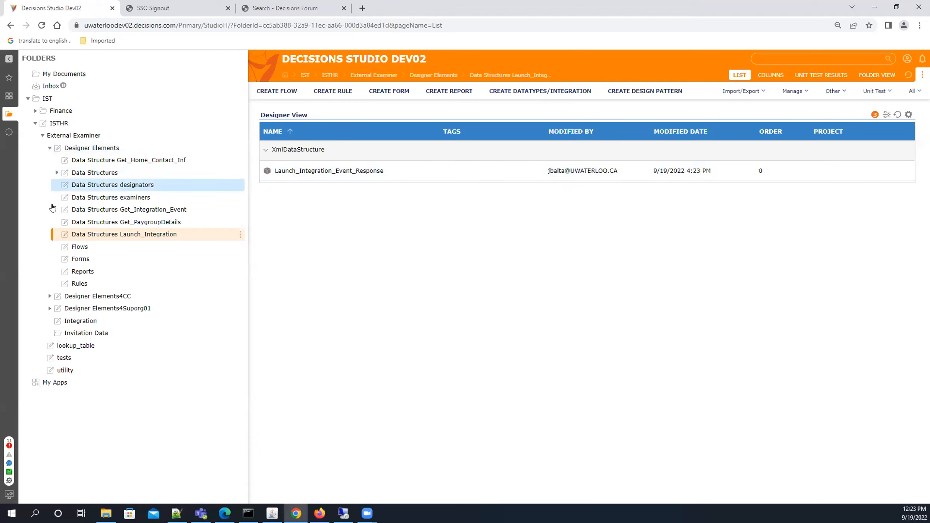
Open the Workday Integration flow again from the Flows folder under Designer Elements
{"action": "left_click", "coordinate": [83, 247]}
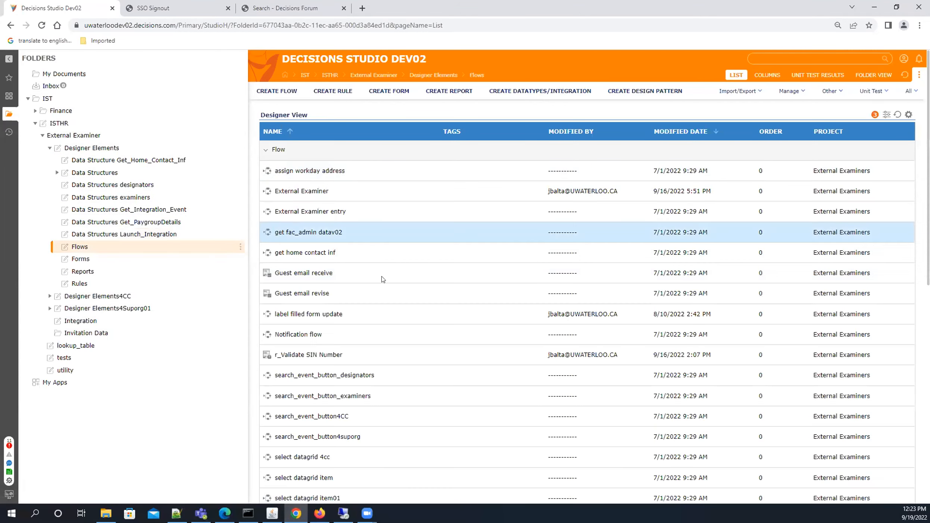
{"action": "scroll", "coordinate": [318, 422], "scroll_direction": "down", "scroll_amount": 10}
{"action": "double_click", "coordinate": [318, 426]}
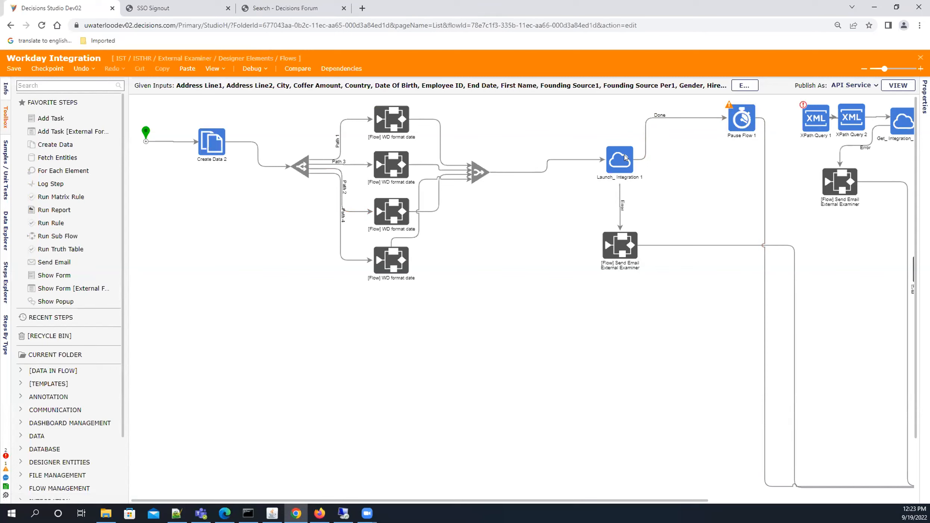
Close the flow and open the Launch_Integration REST method from the API_WD folder under Integration for editing
{"action": "left_click", "coordinate": [920, 57]}
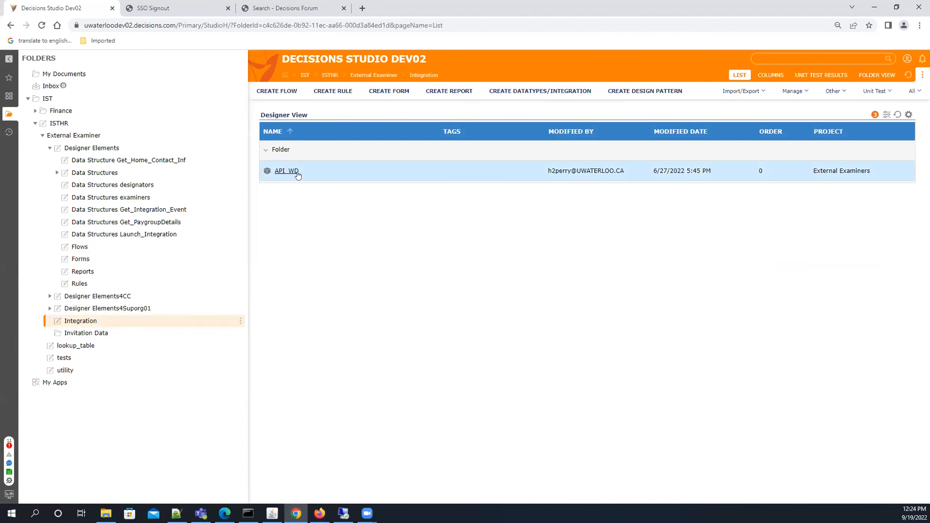
{"action": "double_click", "coordinate": [287, 172]}
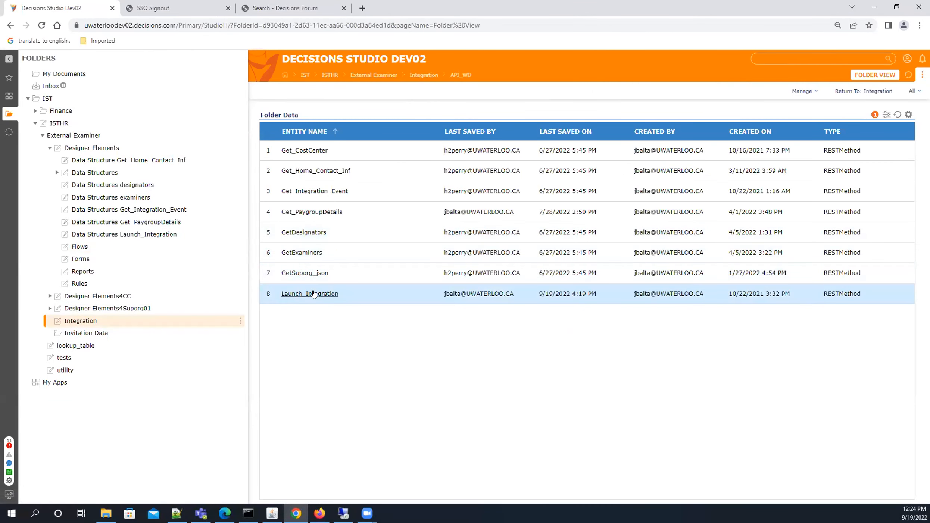
{"action": "left_click", "coordinate": [310, 294]}
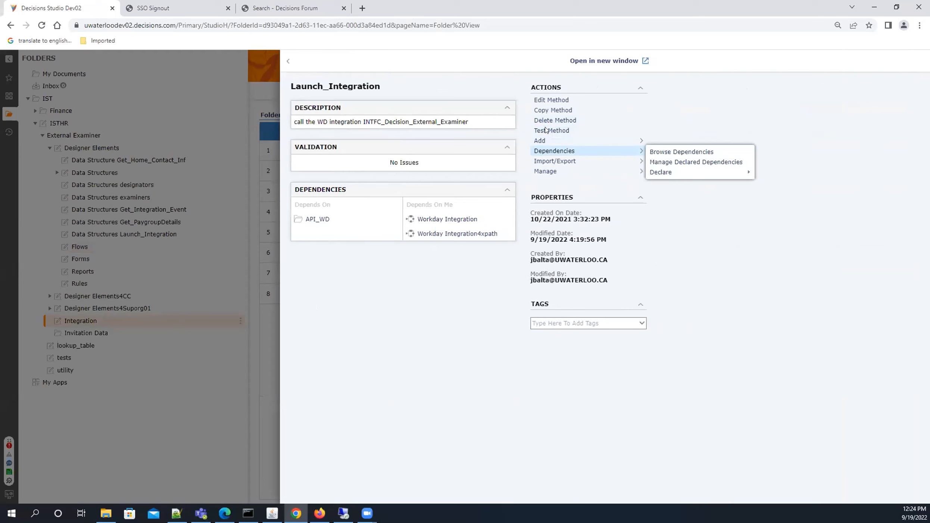
{"action": "left_click", "coordinate": [553, 100]}
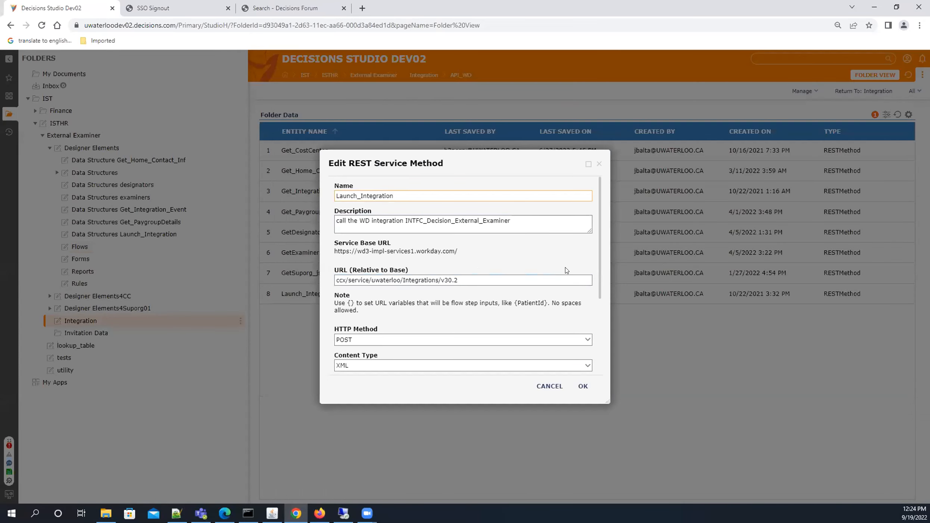
Set the method's step output to Select Data Type, with Launch_Integration_Event_Response deserialized from XML as the result, and save the method
{"action": "scroll", "coordinate": [599, 260], "scroll_direction": "down", "scroll_amount": 3}
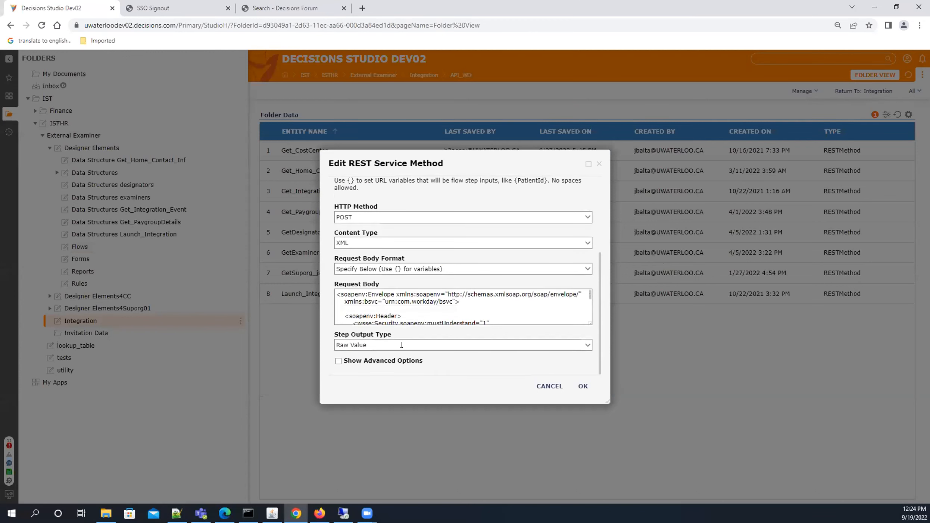
{"action": "left_click", "coordinate": [587, 345]}
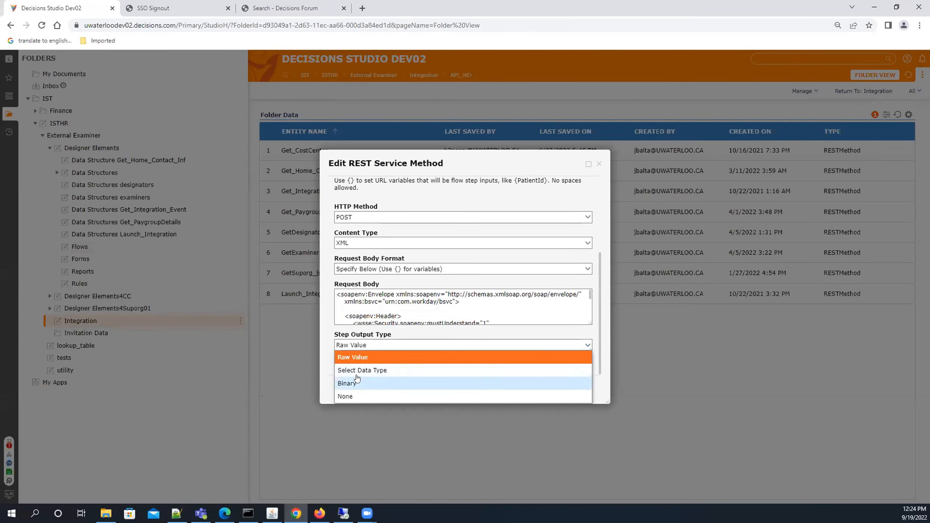
{"action": "left_click", "coordinate": [506, 370]}
{"action": "left_click", "coordinate": [588, 164]}
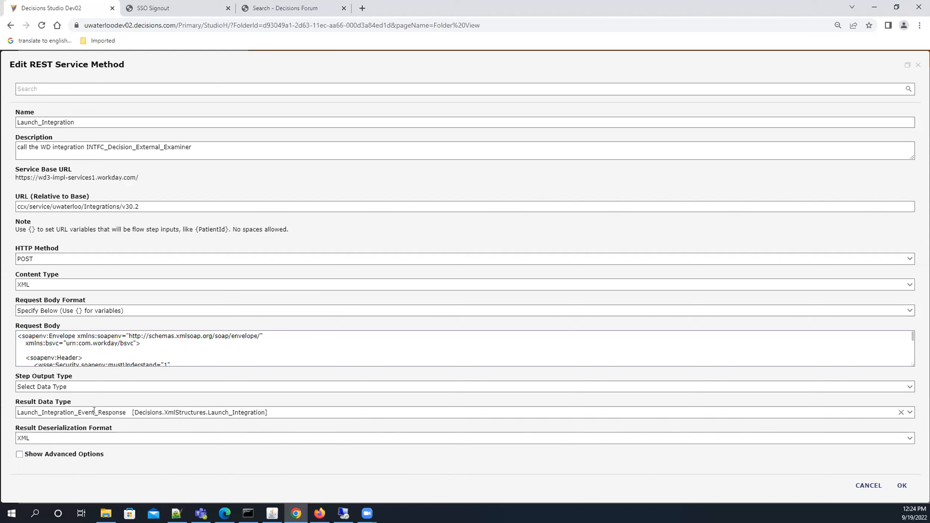
{"action": "left_click", "coordinate": [902, 486]}
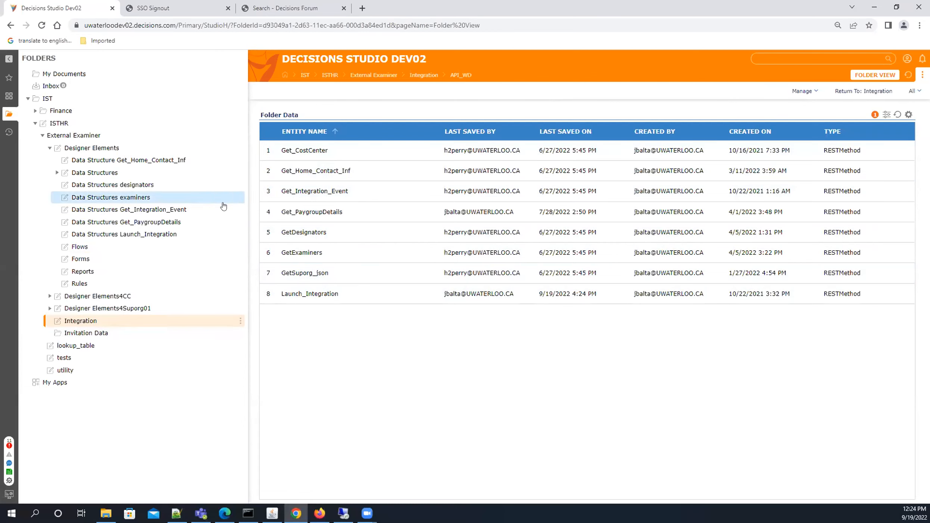
Open the Workday Integration flow from the Flows folder and debug it with the first saved unit test
{"action": "left_click", "coordinate": [77, 247]}
{"action": "scroll", "coordinate": [325, 392], "scroll_direction": "down", "scroll_amount": 10}
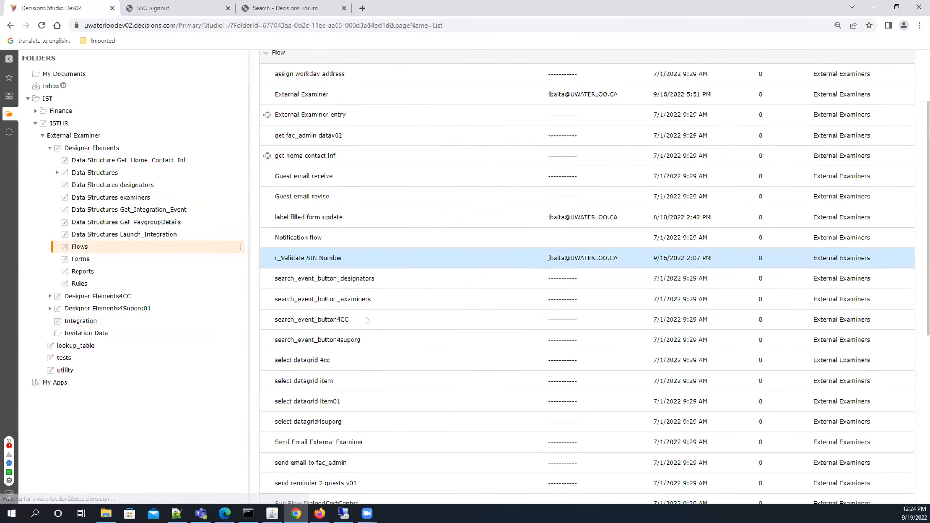
{"action": "left_click", "coordinate": [324, 427]}
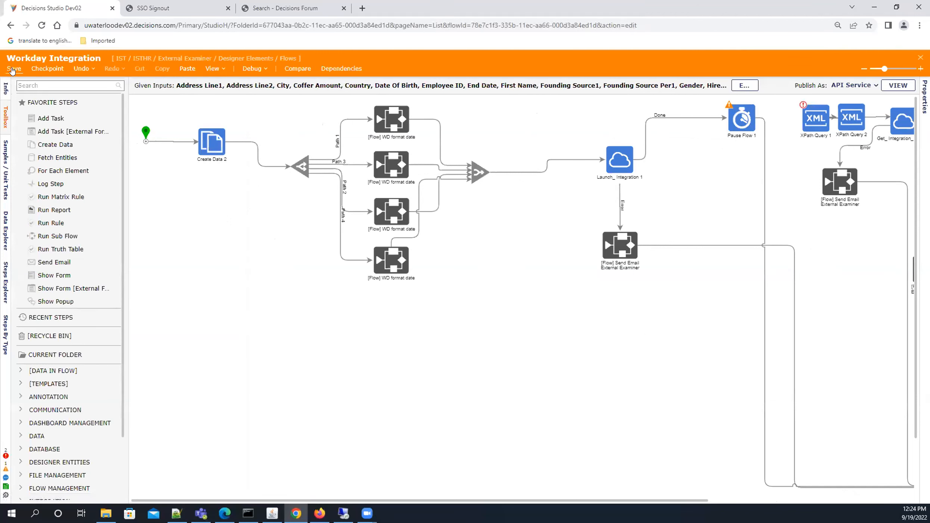
{"action": "left_click", "coordinate": [264, 69]}
{"action": "left_click", "coordinate": [253, 85]}
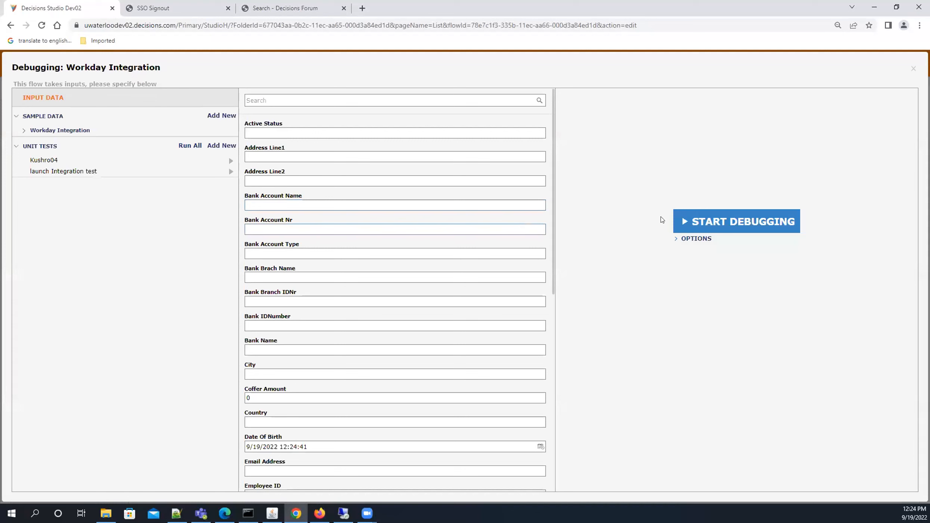
{"action": "left_click", "coordinate": [50, 160]}
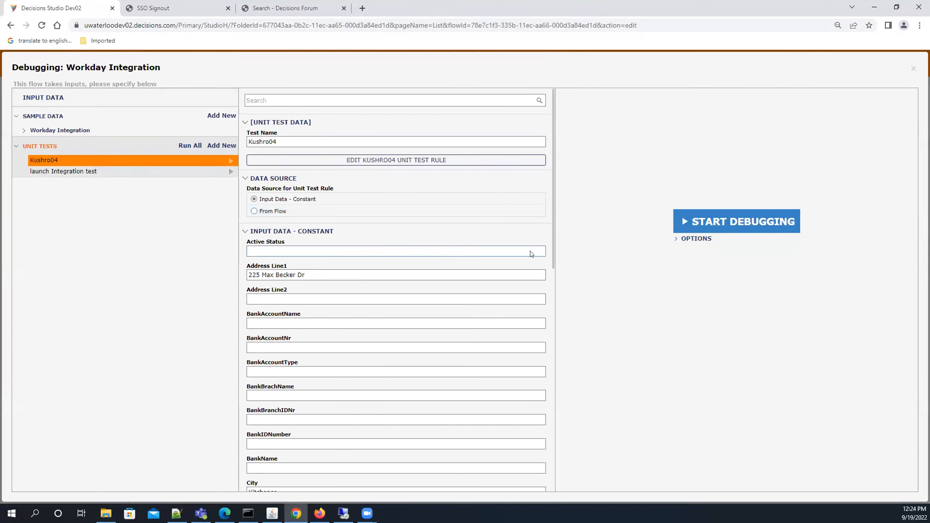
{"action": "left_click", "coordinate": [734, 225]}
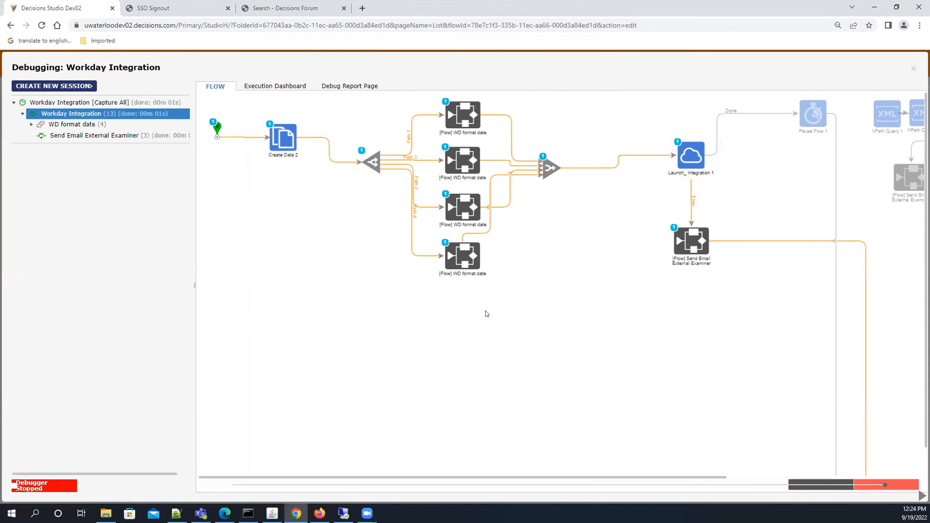
Examine the error details in the output data of the Launch_ Integration 1 step, and close the debugger and flow
{"action": "mouse_move", "coordinate": [696, 167]}
{"action": "left_click", "coordinate": [778, 168]}
{"action": "left_click", "coordinate": [815, 175]}
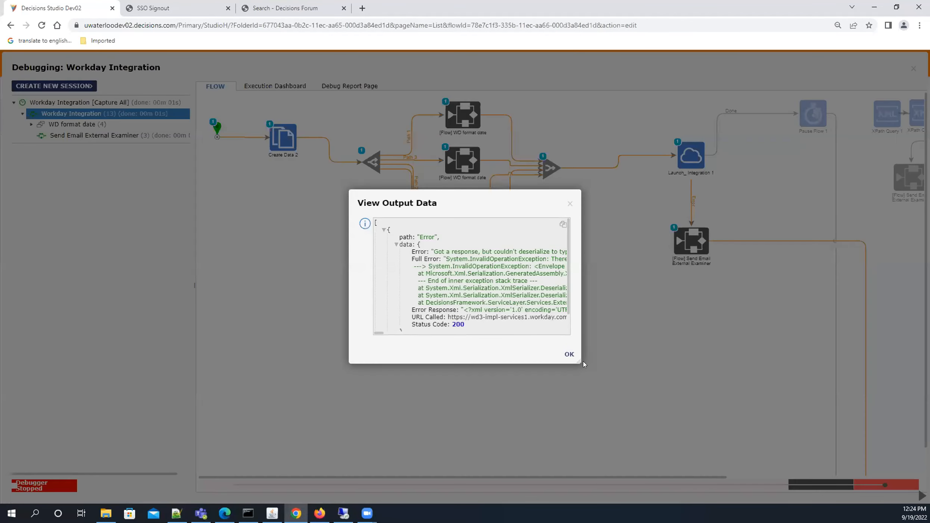
{"action": "left_click_drag", "start_coordinate": [580, 361], "coordinate": [926, 446]}
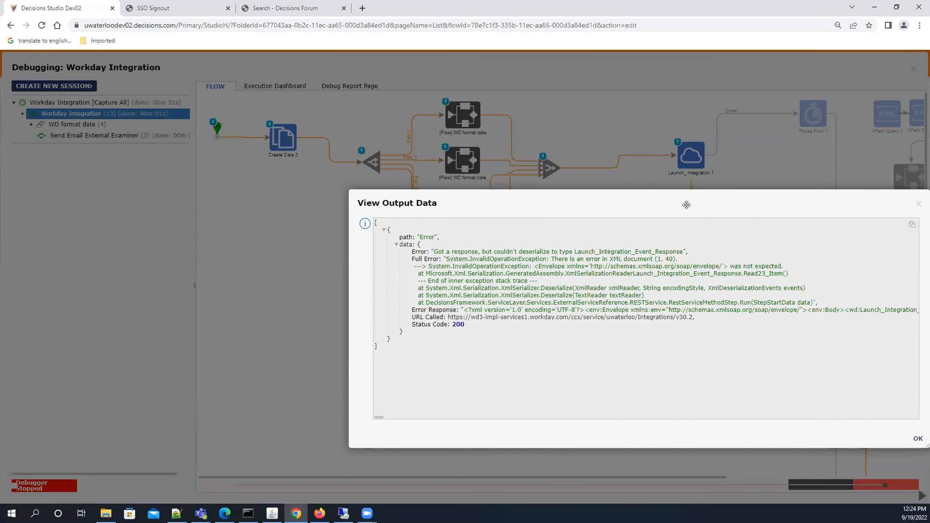
{"action": "left_click_drag", "start_coordinate": [686, 205], "coordinate": [346, 130]}
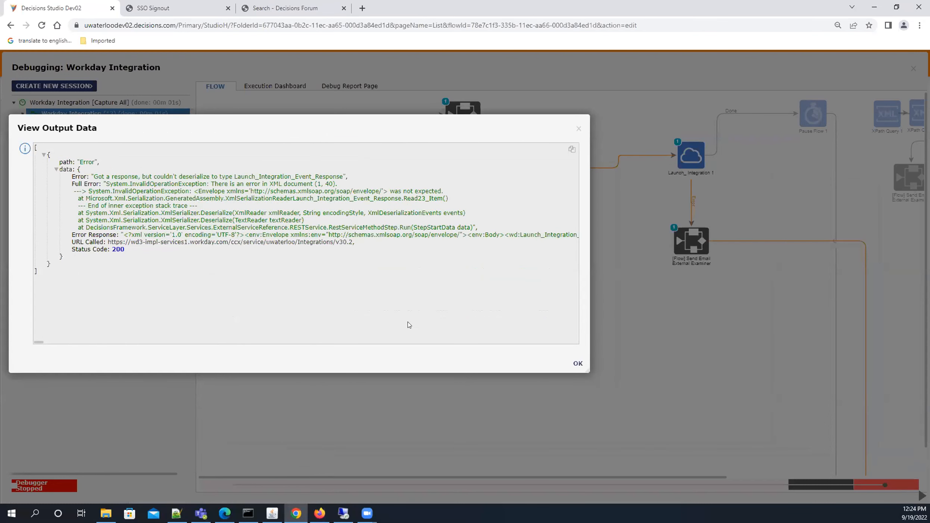
{"action": "left_click_drag", "start_coordinate": [381, 191], "coordinate": [194, 191]}
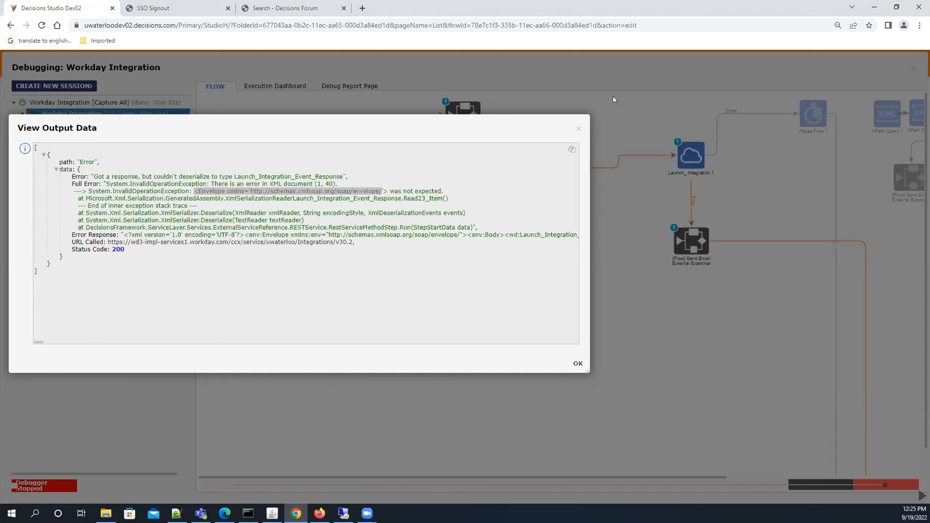
{"action": "left_click", "coordinate": [579, 128]}
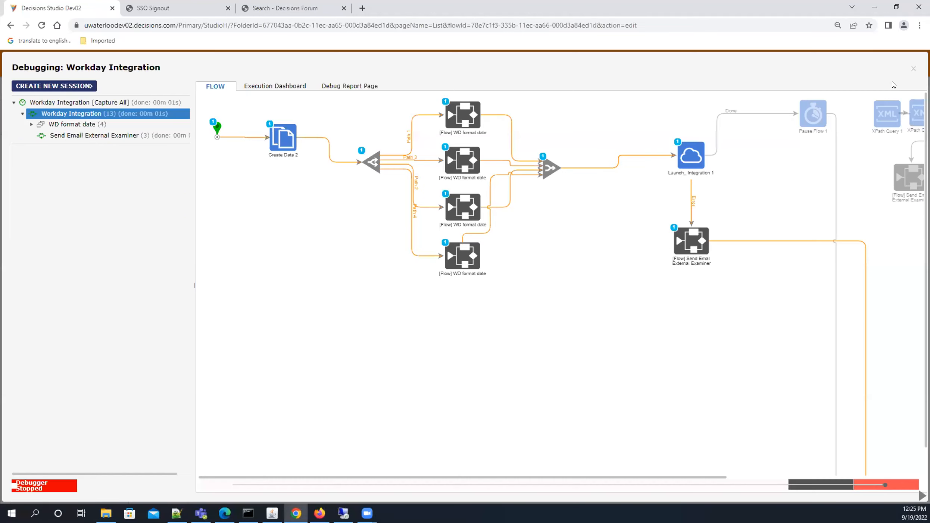
{"action": "left_click", "coordinate": [914, 69]}
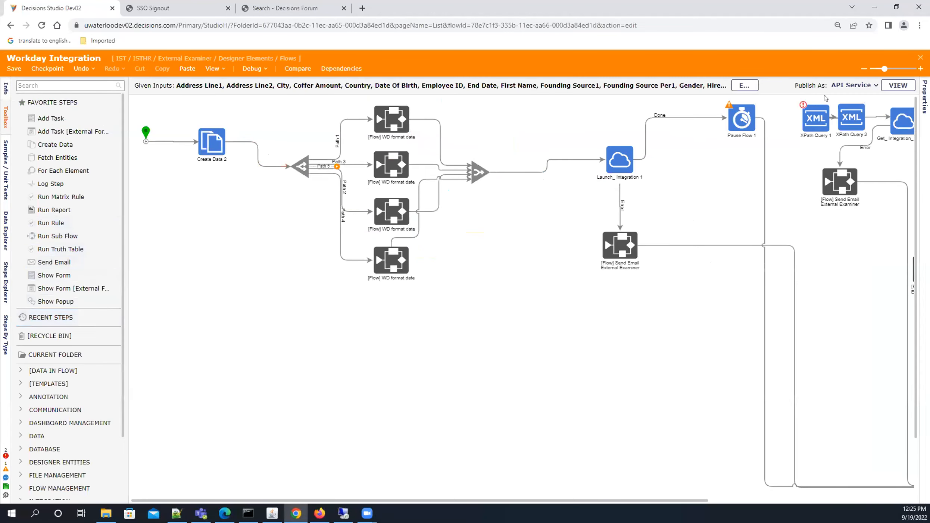
{"action": "left_click", "coordinate": [921, 57]}
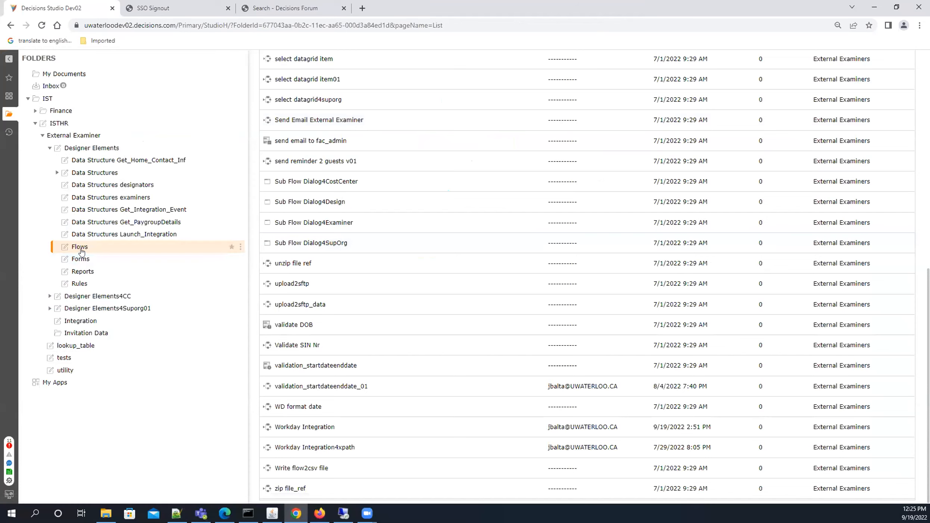
Open the Launch_Integration_Event_Response structure for editing and review its saved XML from start to end in the enlarged dialog
{"action": "left_click", "coordinate": [149, 234]}
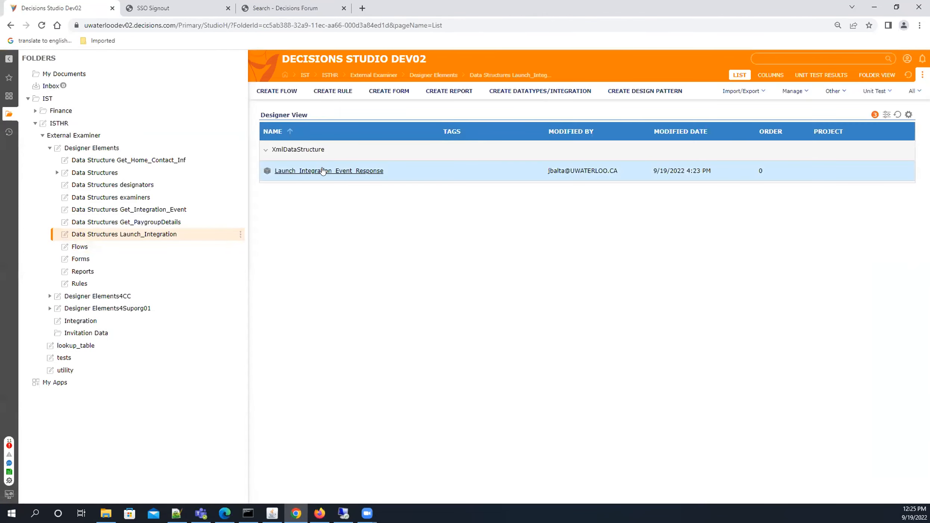
{"action": "left_click", "coordinate": [318, 171]}
{"action": "left_click", "coordinate": [540, 111]}
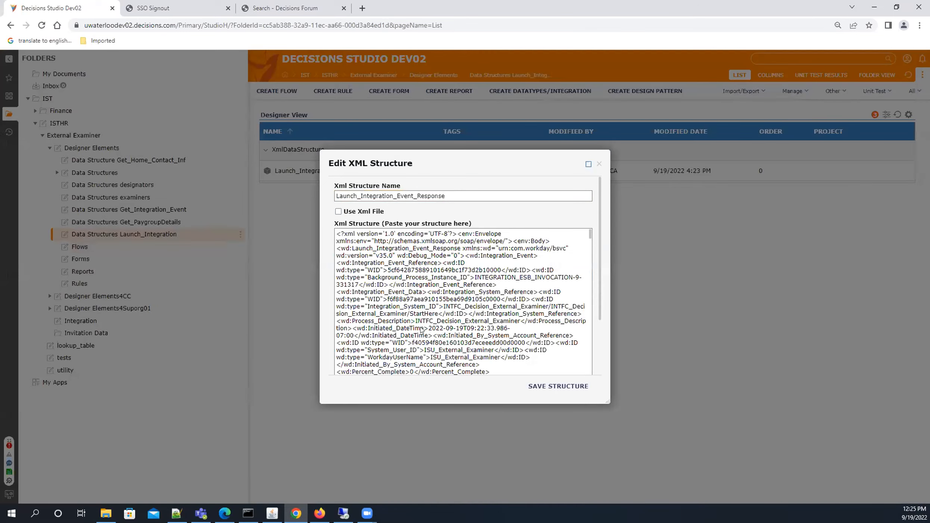
{"action": "left_click", "coordinate": [588, 165]}
{"action": "scroll", "coordinate": [348, 192], "scroll_direction": "down", "scroll_amount": 2}
{"action": "scroll", "coordinate": [348, 192], "scroll_direction": "down", "scroll_amount": 15}
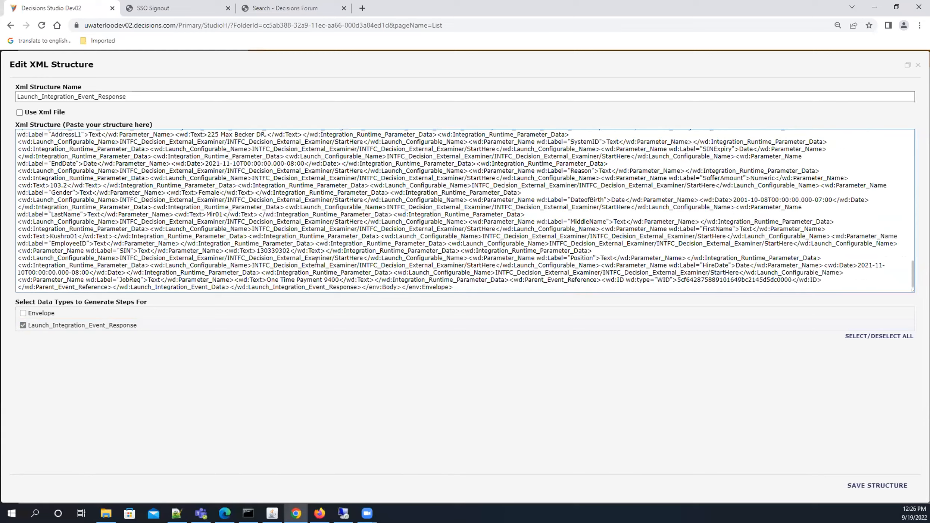
{"action": "scroll", "coordinate": [904, 230], "scroll_direction": "up", "scroll_amount": 5}
{"action": "scroll", "coordinate": [911, 229], "scroll_direction": "up", "scroll_amount": 10}
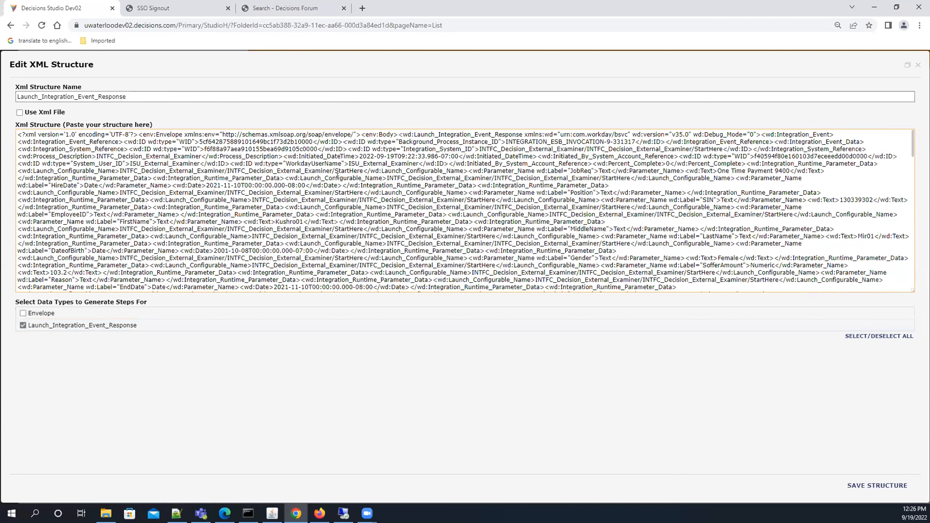
Copy the structure's entire XML and close the dialog without saving changes
{"action": "key", "text": "ctrl+a"}
{"action": "right_click", "coordinate": [193, 175]}
{"action": "left_click", "coordinate": [219, 213]}
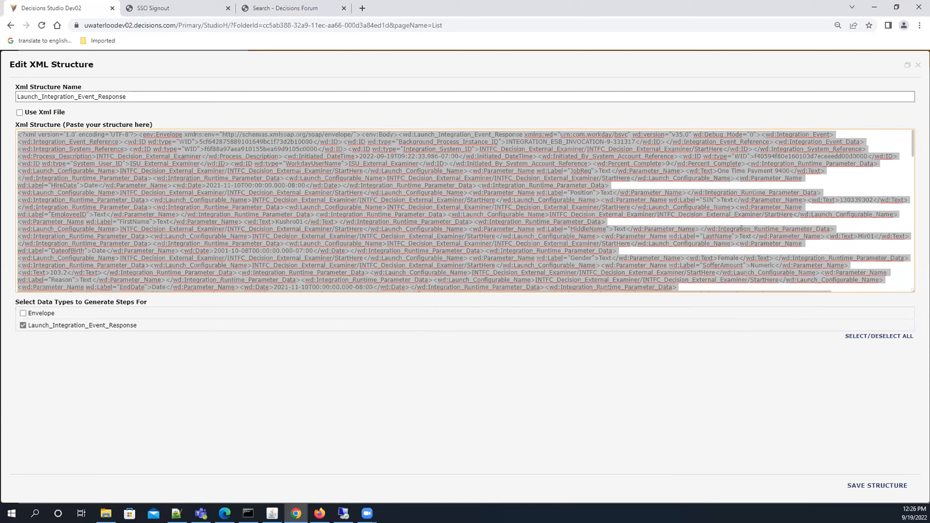
{"action": "scroll", "coordinate": [725, 207], "scroll_direction": "down", "scroll_amount": 15}
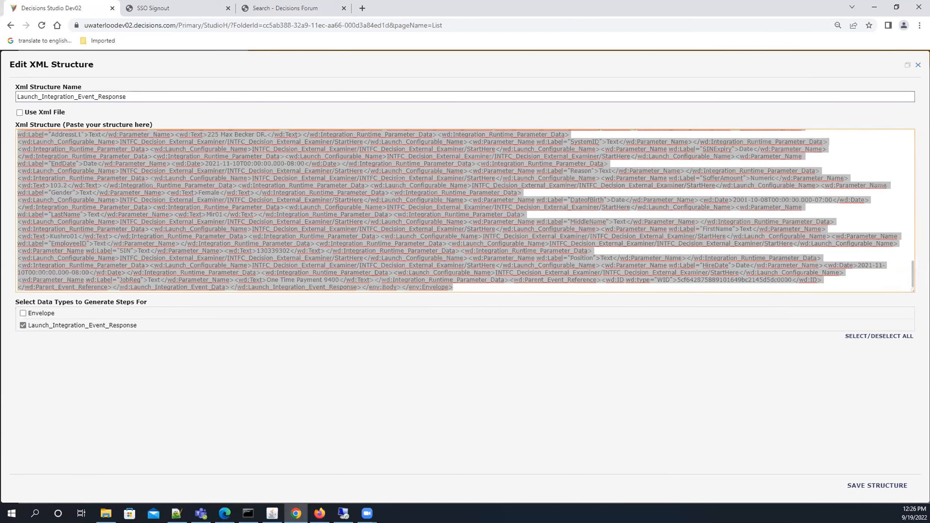
{"action": "key", "text": "Escape"}
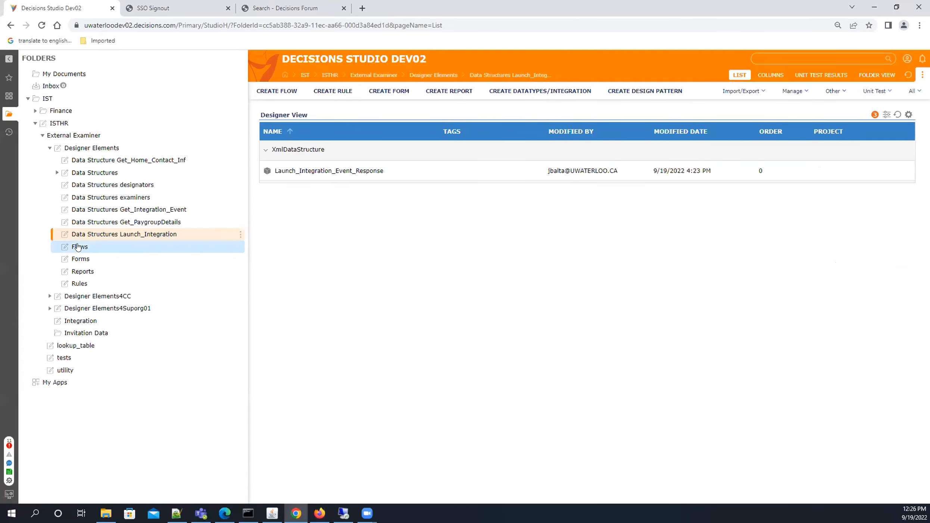
Create a new standard flow named Flow_1_test_decision in the Flows folder
{"action": "left_click", "coordinate": [77, 248]}
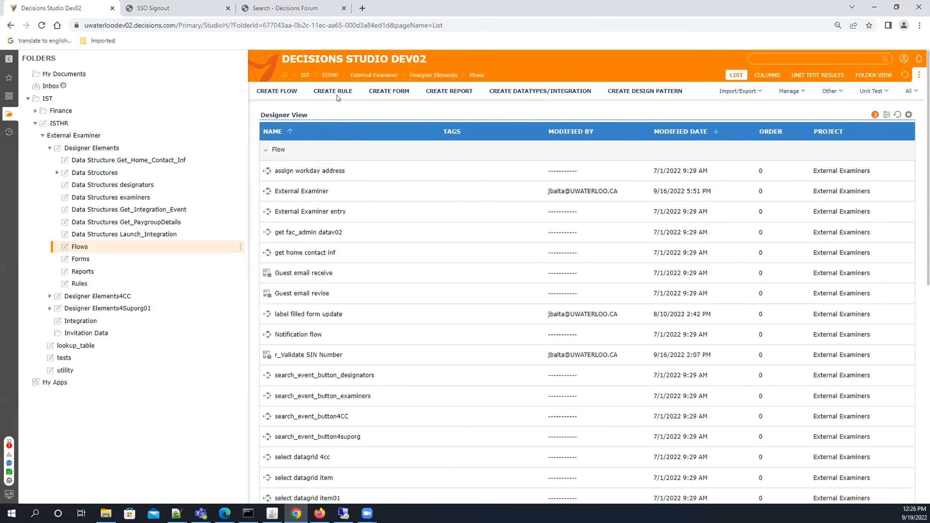
{"action": "scroll", "coordinate": [336, 171], "scroll_direction": "down", "scroll_amount": 8}
{"action": "scroll", "coordinate": [358, 149], "scroll_direction": "up", "scroll_amount": 8}
{"action": "left_click", "coordinate": [285, 91]}
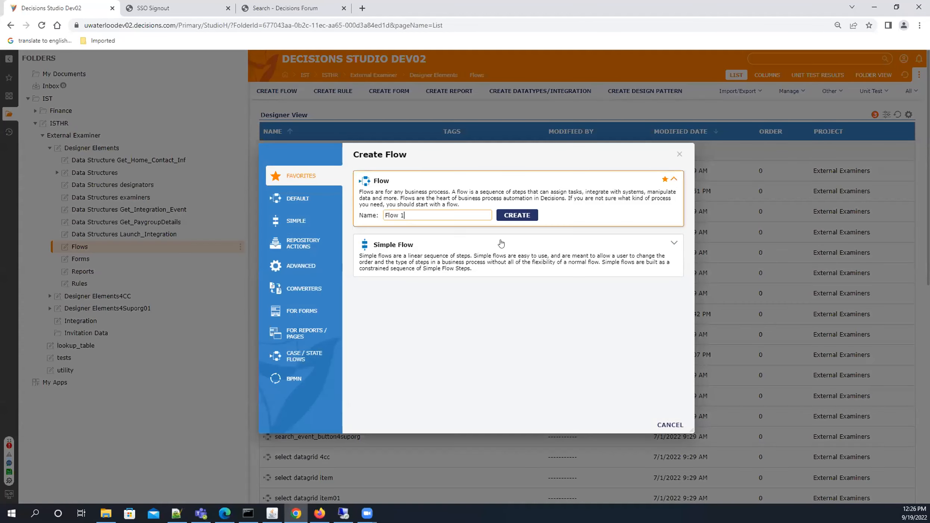
{"action": "type", "text": "_test"}
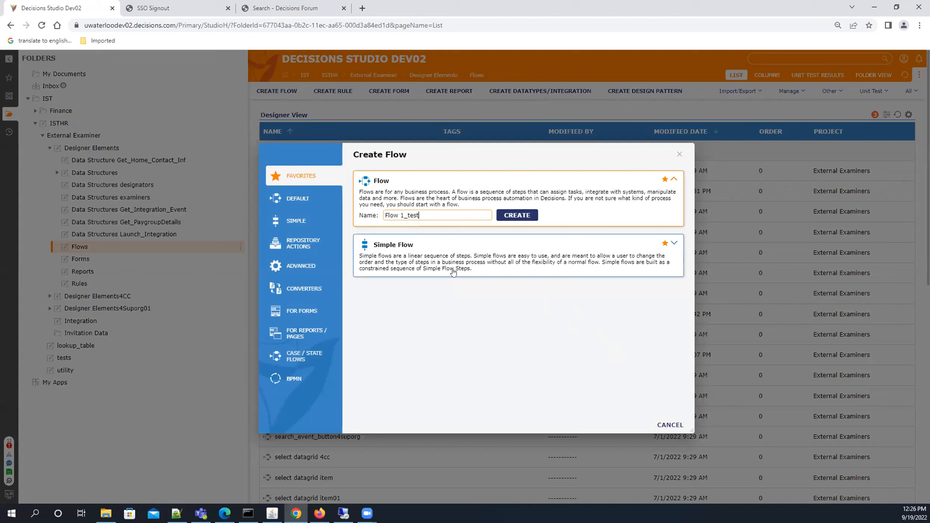
{"action": "type", "text": "_decision"}
{"action": "left_click", "coordinate": [400, 214]}
{"action": "key", "text": "BackSpace"}
{"action": "type", "text": "_"}
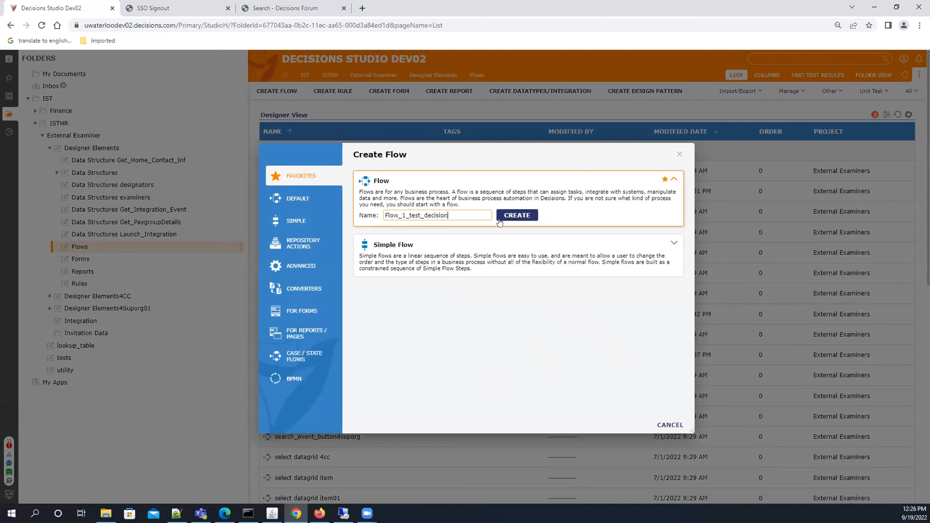
{"action": "left_click", "coordinate": [518, 216]}
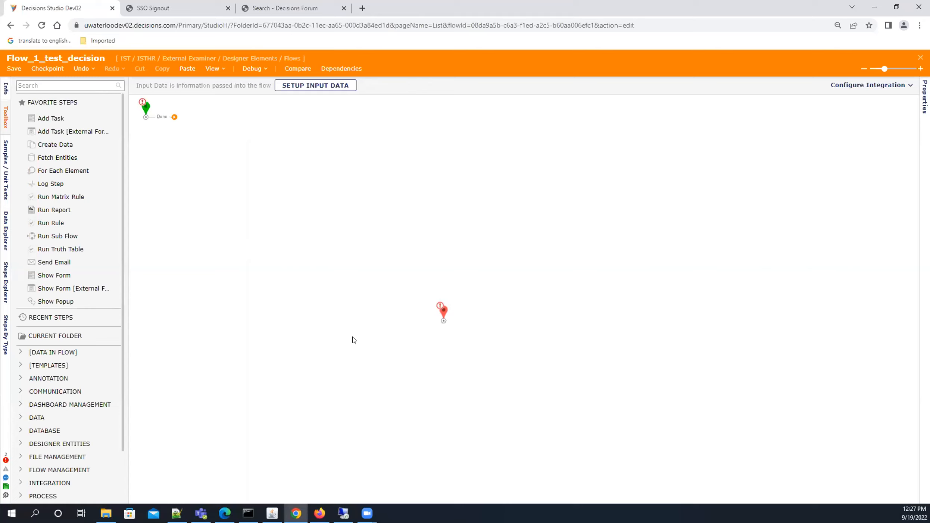
Add an Xml Deserialize step to the new flow and connect the start step's Done path to it
{"action": "left_click", "coordinate": [118, 85]}
{"action": "type", "text": "xml"}
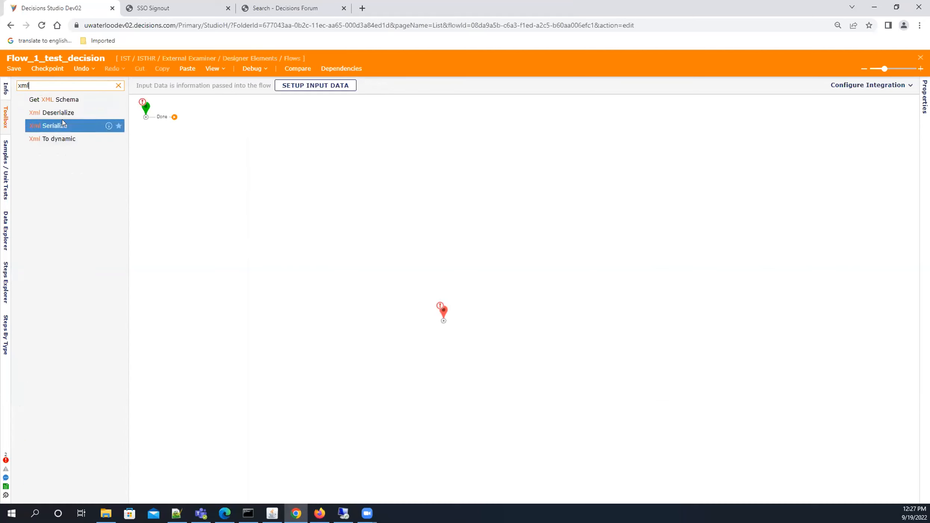
{"action": "left_click_drag", "start_coordinate": [56, 114], "coordinate": [247, 171]}
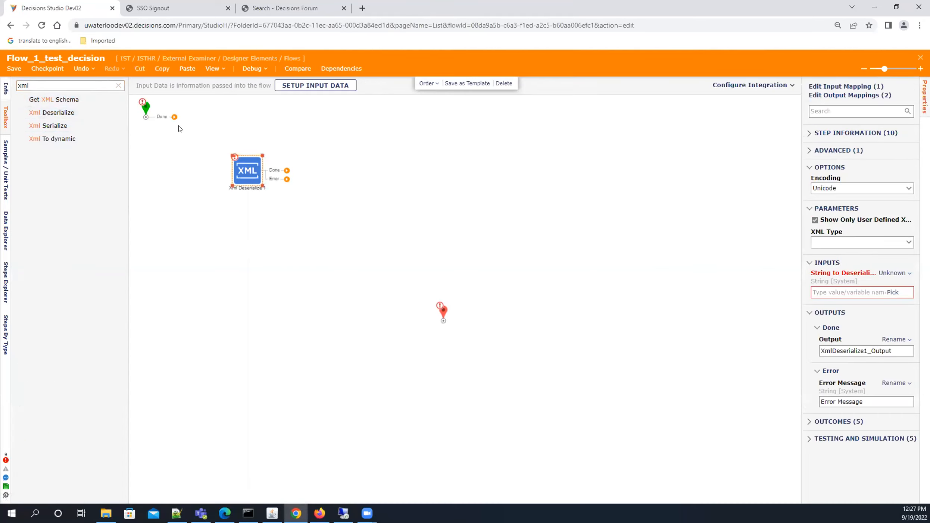
{"action": "left_click_drag", "start_coordinate": [174, 118], "coordinate": [244, 170]}
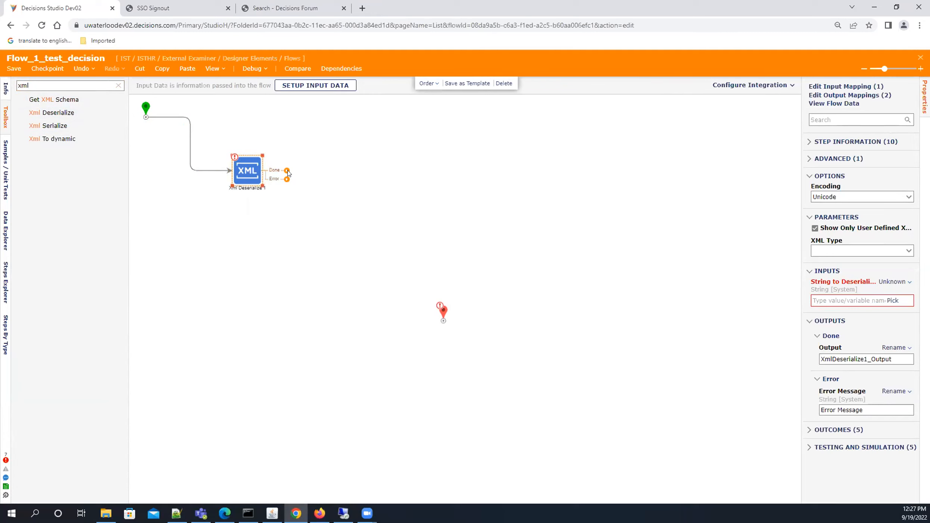
Connect both the Done and Error paths of the Xml Deserialize step to the flow's end step
{"action": "left_click_drag", "start_coordinate": [287, 170], "coordinate": [443, 317]}
{"action": "left_click_drag", "start_coordinate": [286, 179], "coordinate": [444, 317]}
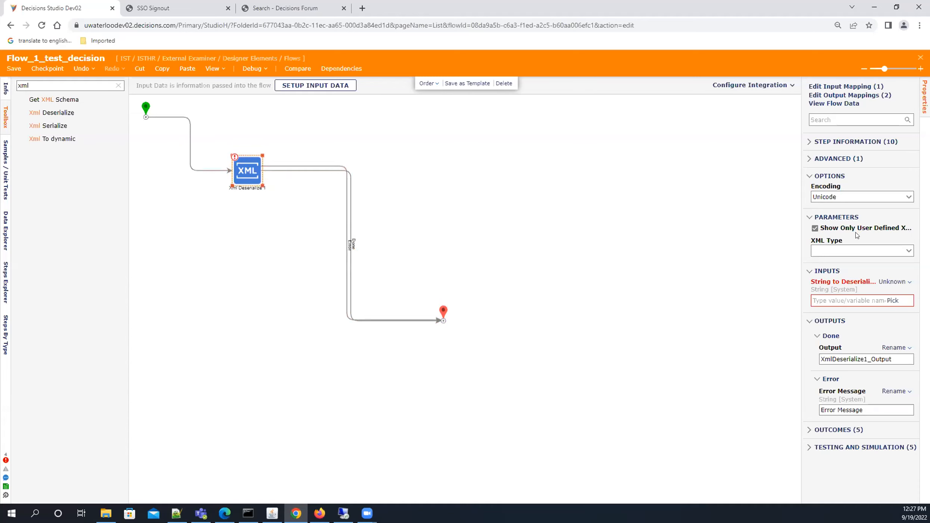
Set the deserialize step's XML Type to Envelope [Decisions.XmlStructures.Launch_Integration_Event_Response]
{"action": "left_click_drag", "start_coordinate": [800, 216], "coordinate": [596, 224]}
{"action": "left_click", "coordinate": [907, 250]}
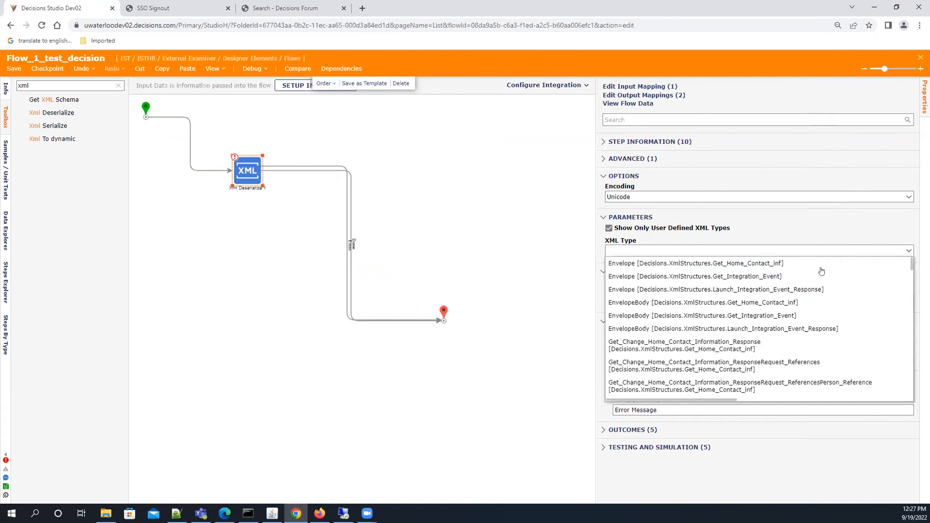
{"action": "left_click", "coordinate": [673, 249]}
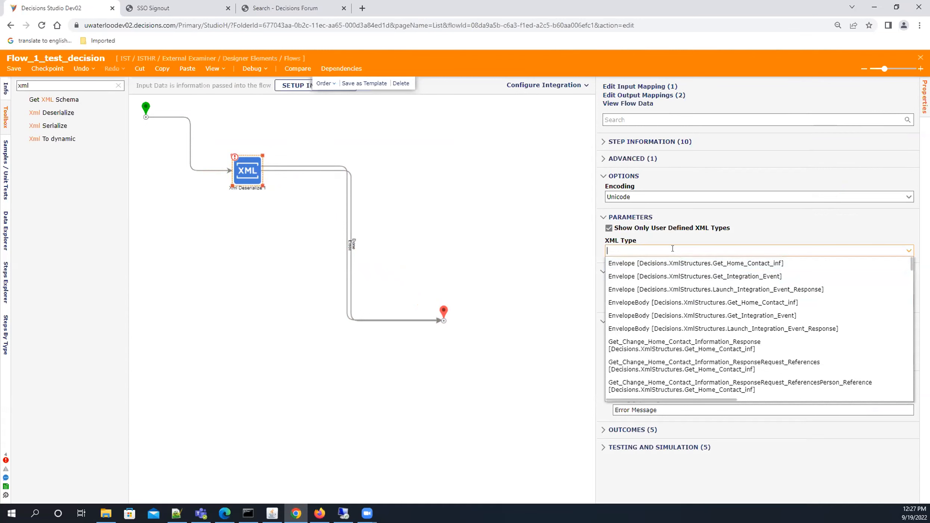
{"action": "type", "text": "launch"}
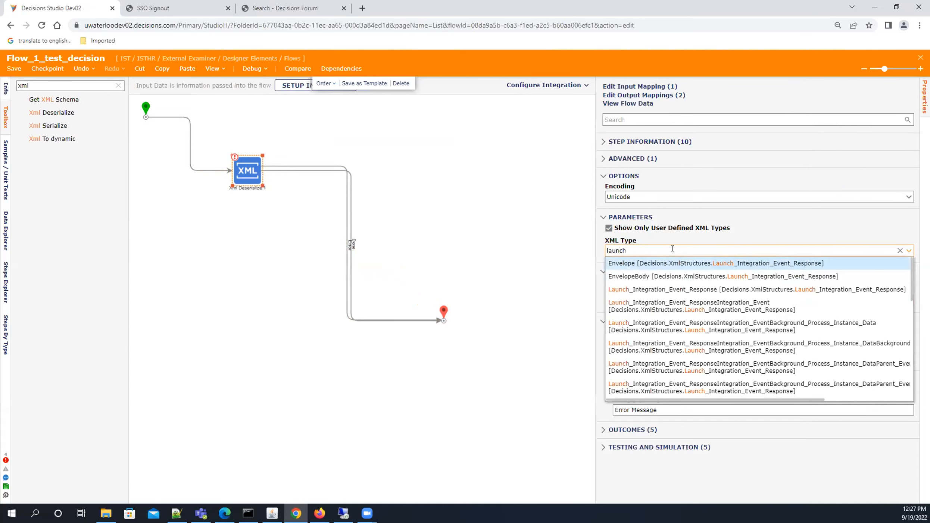
{"action": "key", "text": "Return"}
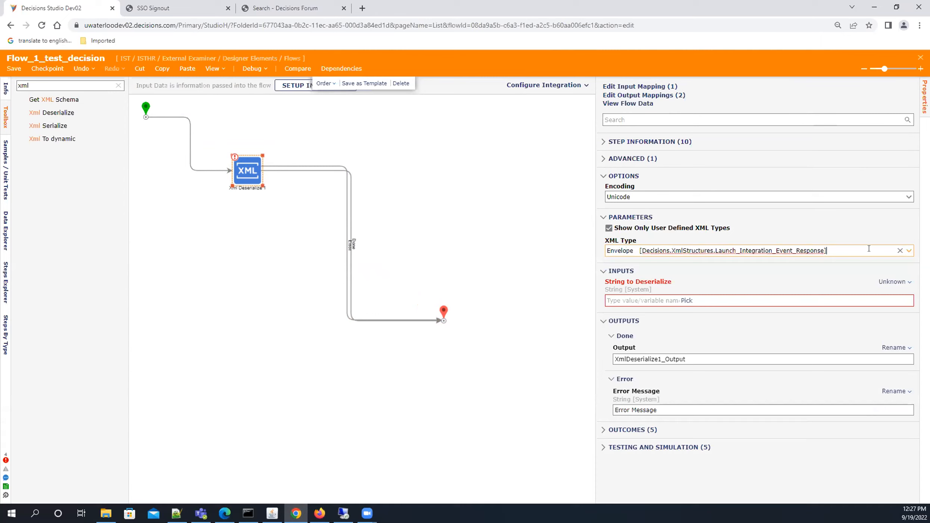
{"action": "left_click", "coordinate": [900, 251]}
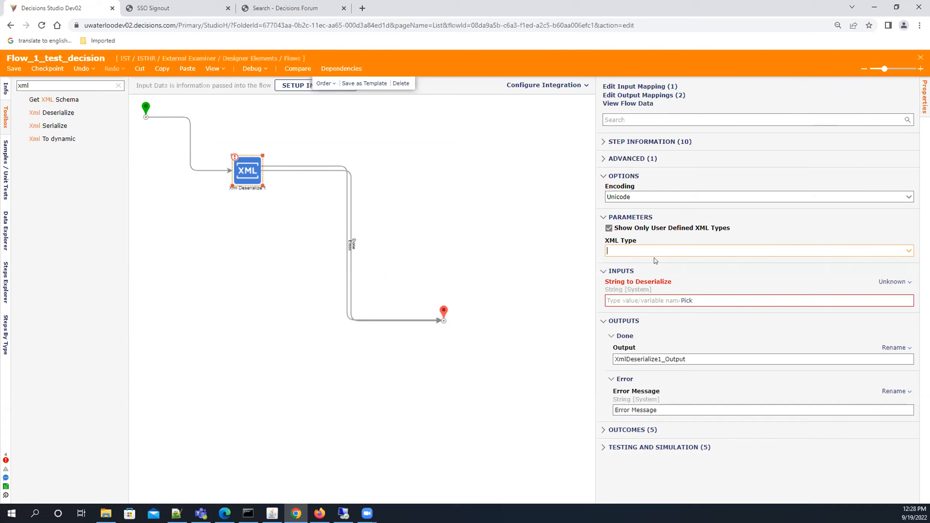
{"action": "type", "text": "launch"}
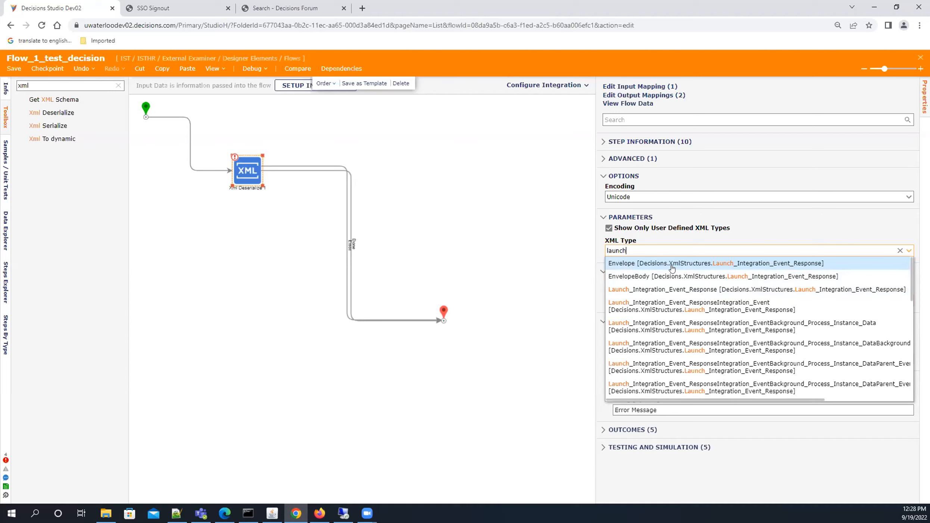
{"action": "left_click", "coordinate": [626, 265]}
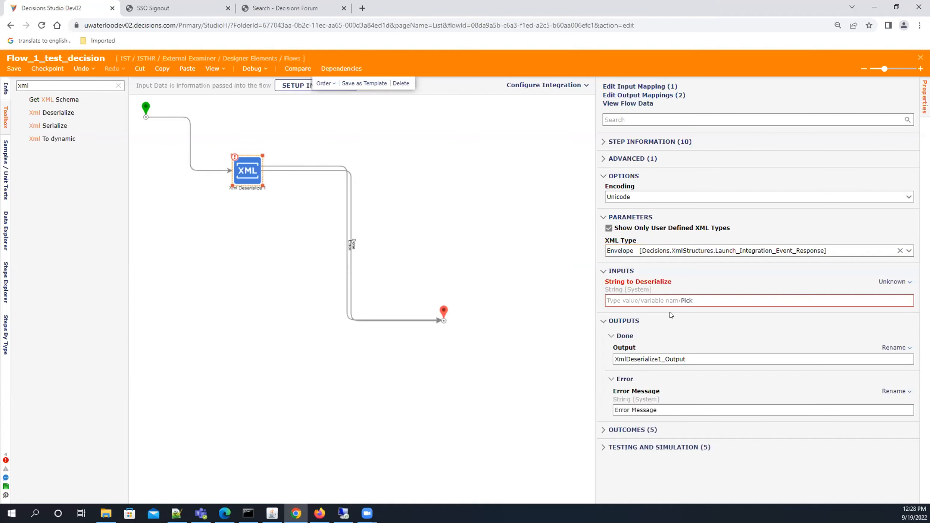
Set String to Deserialize to a Constant containing the copied XML and save the flow
{"action": "left_click", "coordinate": [648, 300]}
{"action": "left_click", "coordinate": [894, 282]}
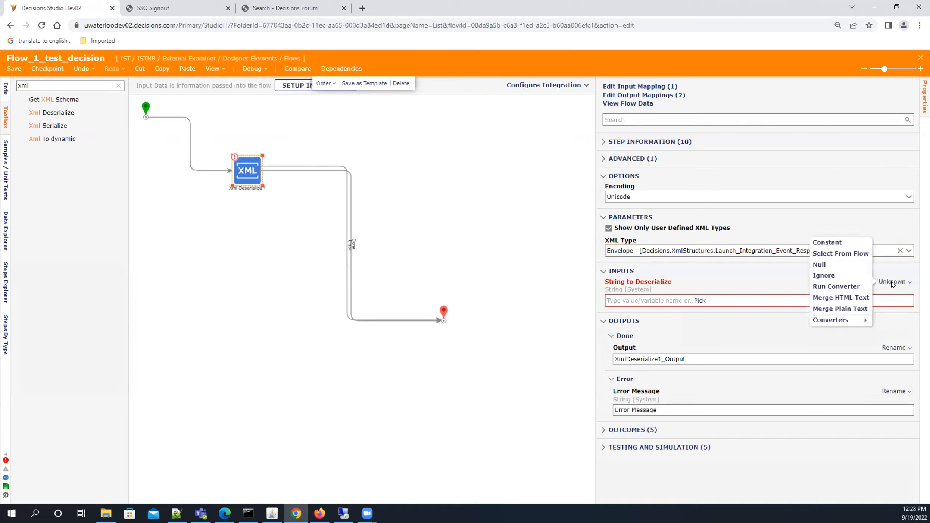
{"action": "left_click", "coordinate": [825, 243]}
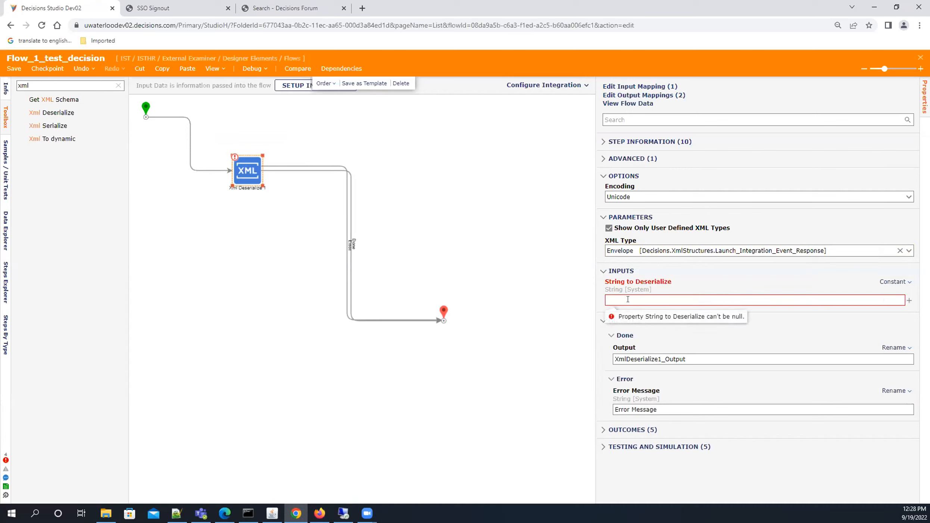
{"action": "key", "text": "ctrl+v"}
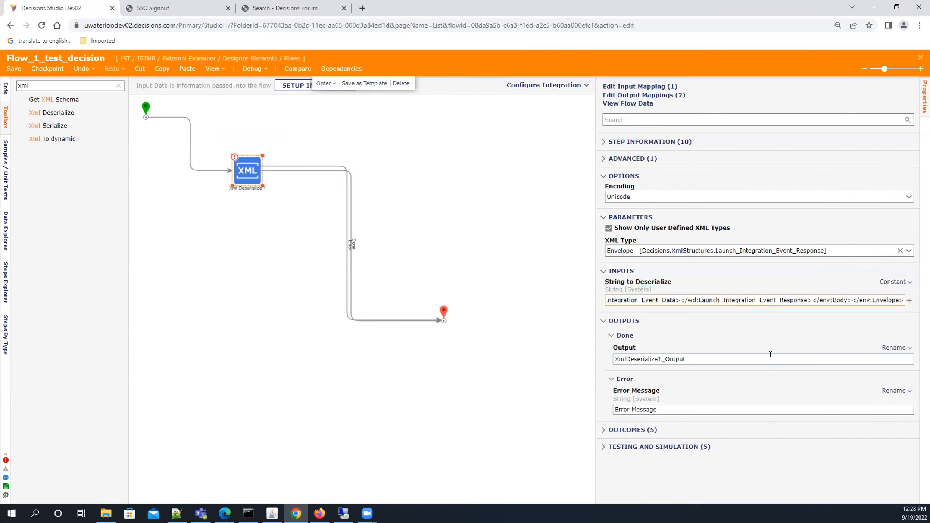
{"action": "left_click", "coordinate": [13, 69]}
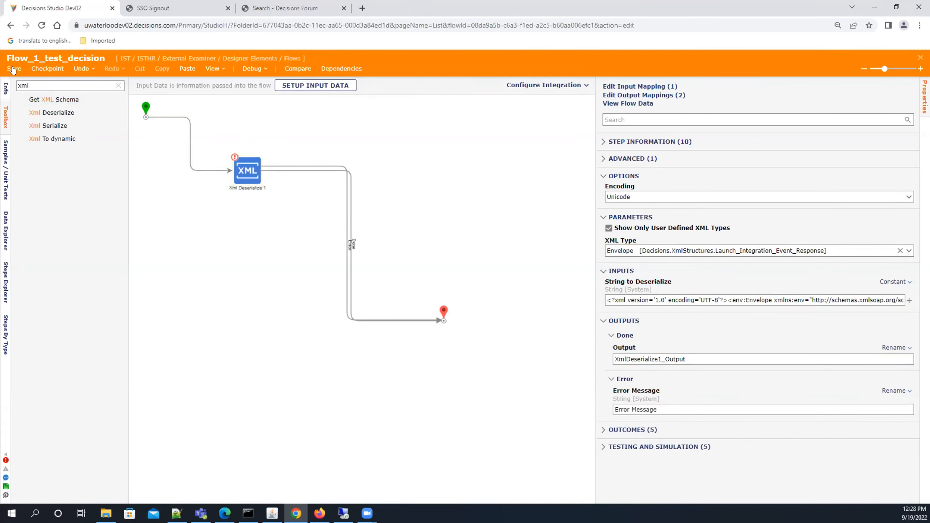
{"action": "left_click", "coordinate": [558, 313]}
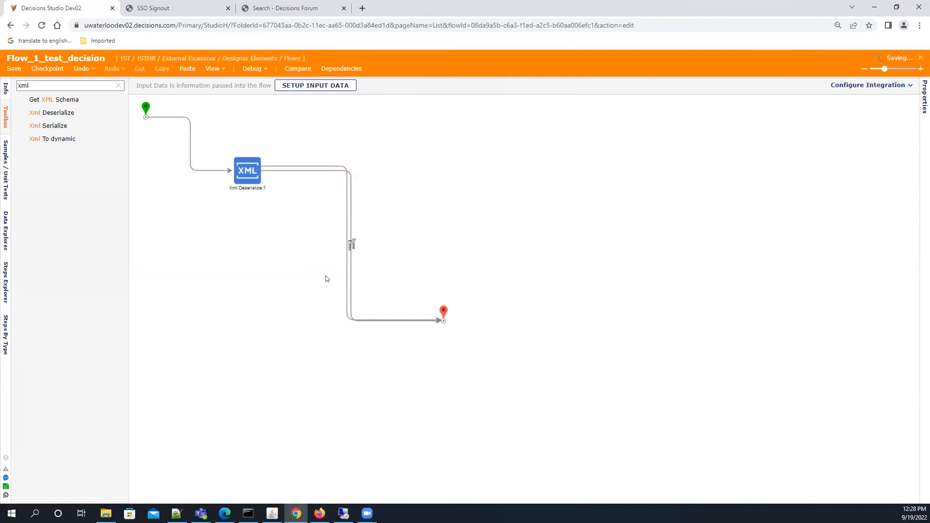
Check the start and end of the step's pasted XML string and run the flow in the debugger
{"action": "left_click", "coordinate": [247, 171]}
{"action": "left_click", "coordinate": [880, 300]}
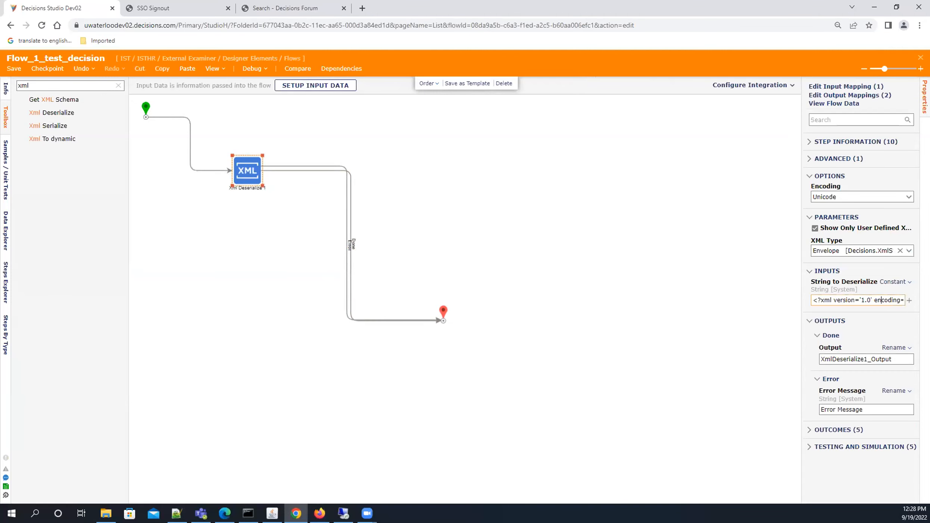
{"action": "key", "text": "End"}
{"action": "key", "text": "Home"}
{"action": "left_click", "coordinate": [261, 70]}
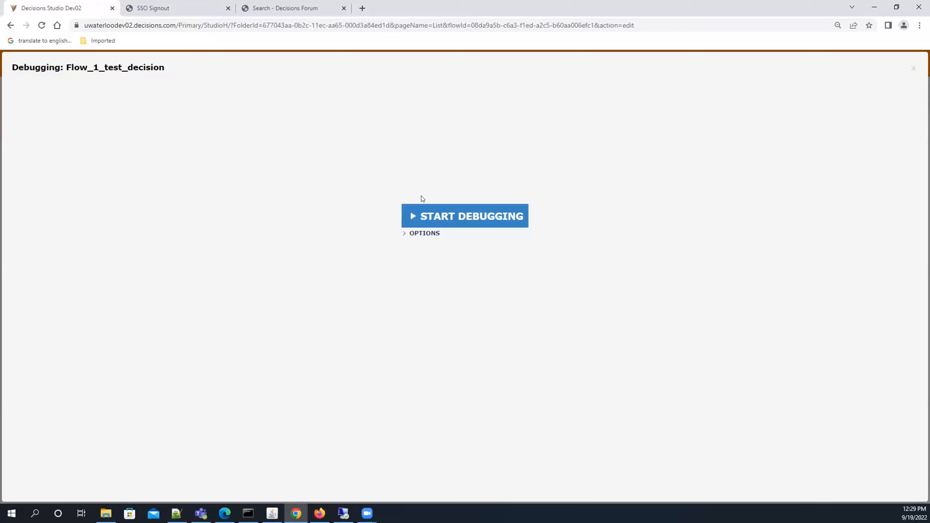
{"action": "left_click", "coordinate": [416, 216]}
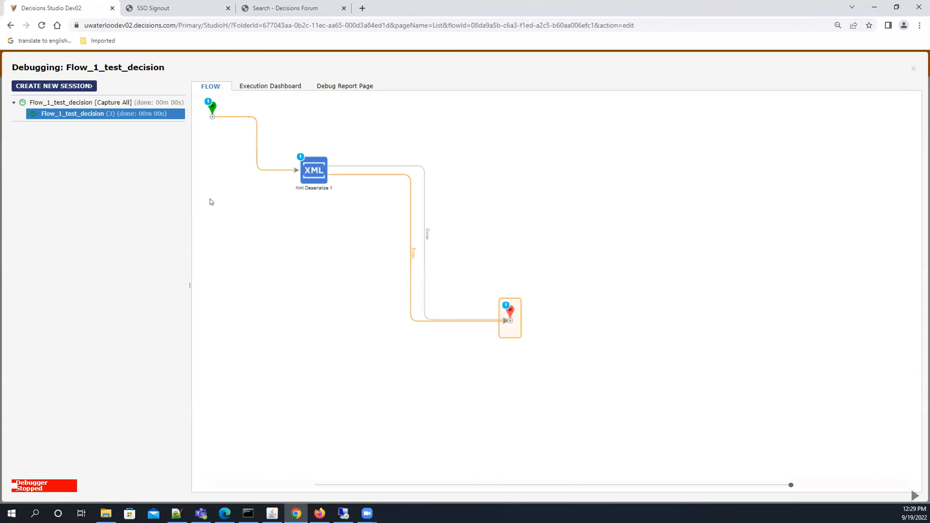
Read the Xml Deserialize step's output data in the enlarged dialog, then close the debugger
{"action": "left_click", "coordinate": [323, 182]}
{"action": "left_click", "coordinate": [397, 185]}
{"action": "left_click", "coordinate": [446, 198]}
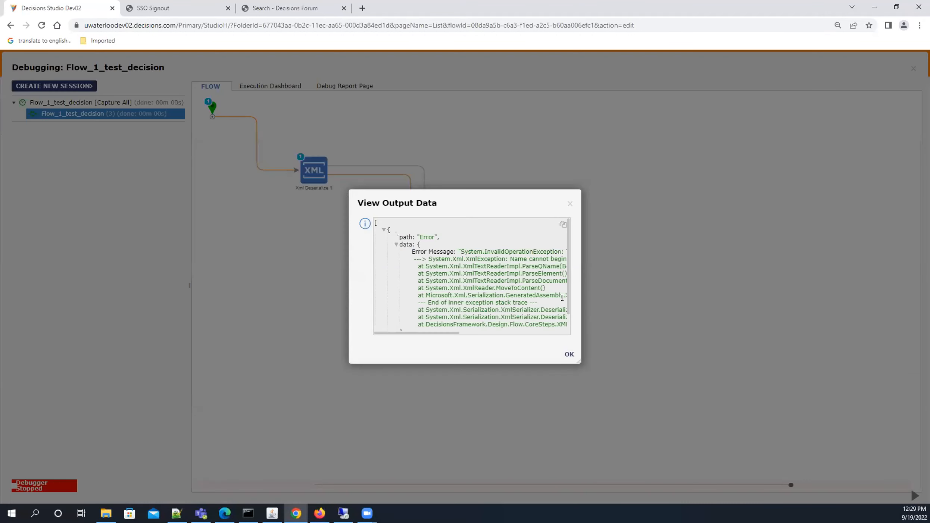
{"action": "left_click_drag", "start_coordinate": [579, 361], "coordinate": [928, 407]}
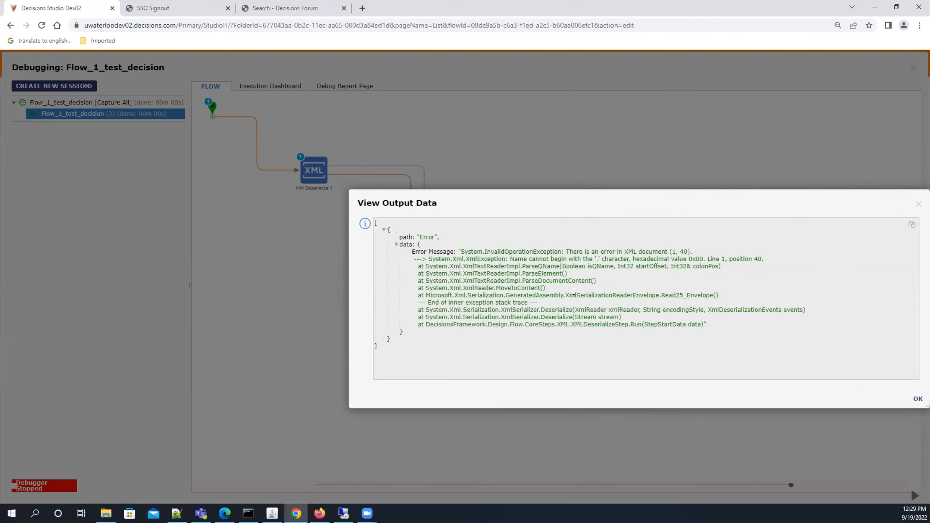
{"action": "left_click", "coordinate": [919, 203]}
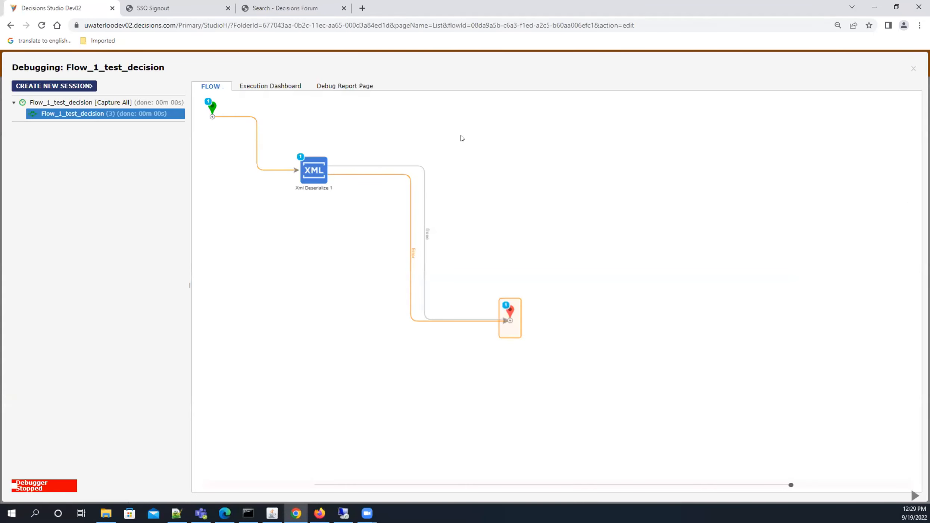
{"action": "left_click", "coordinate": [913, 69]}
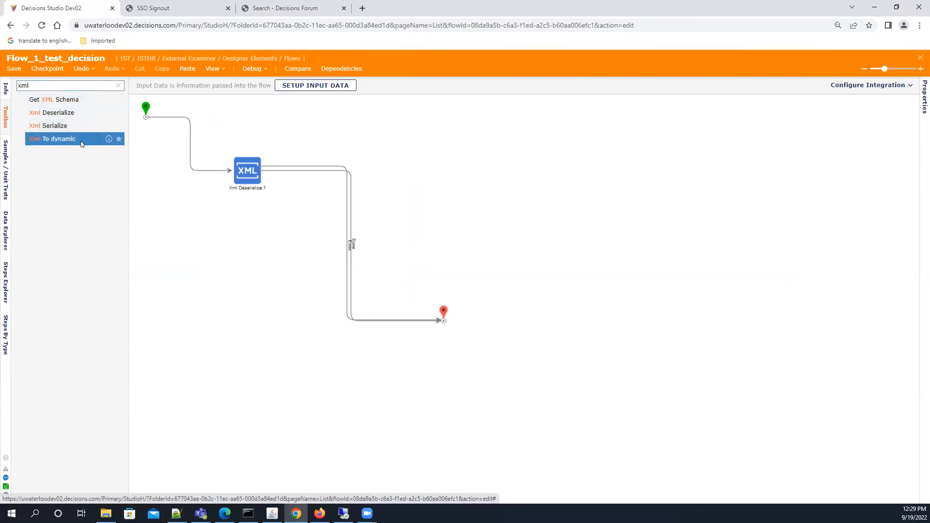
Show the Xml Deserialize step's properties in the flow designer
{"action": "left_click", "coordinate": [249, 188]}
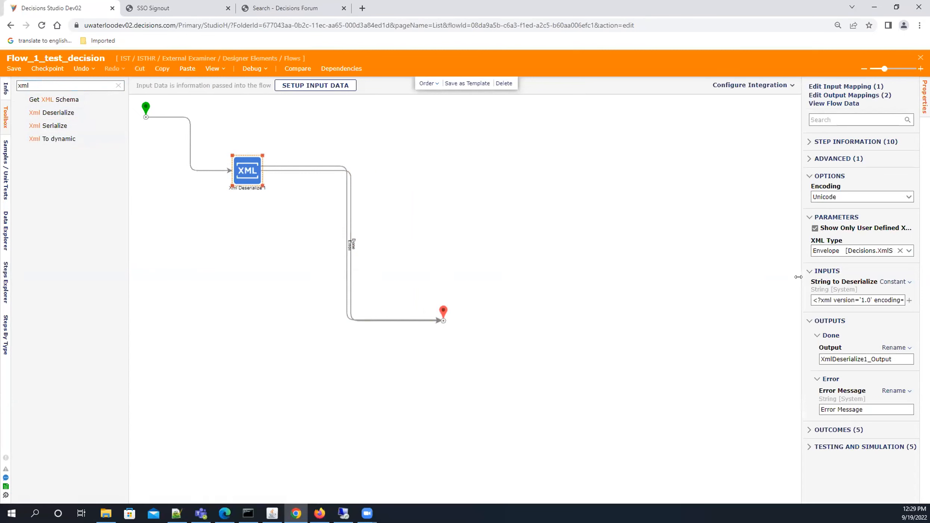
Change the Xml Deserialize step's XML type to Launch_Integration_Event_Response and save the flow
{"action": "left_click_drag", "start_coordinate": [798, 277], "coordinate": [642, 286]}
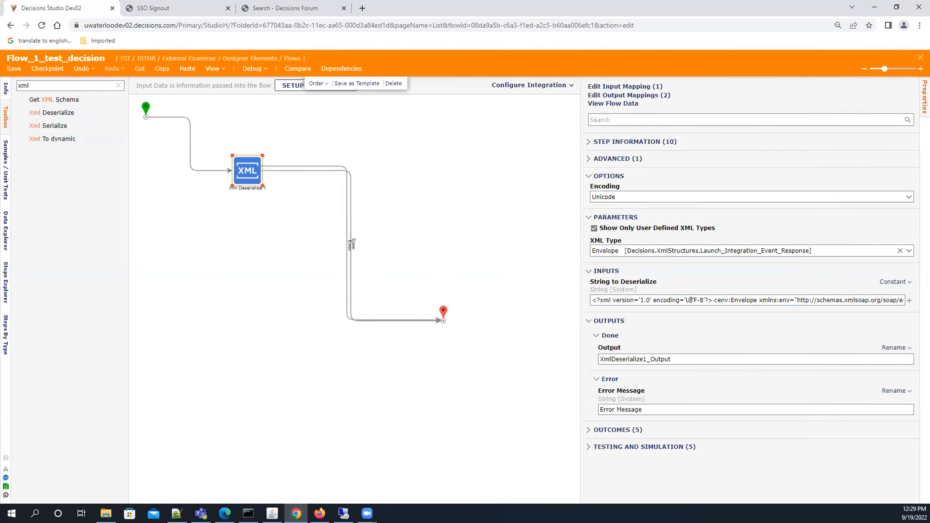
{"action": "left_click", "coordinate": [900, 251]}
{"action": "left_click", "coordinate": [908, 251]}
{"action": "left_click", "coordinate": [624, 251]}
{"action": "type", "text": "launch"}
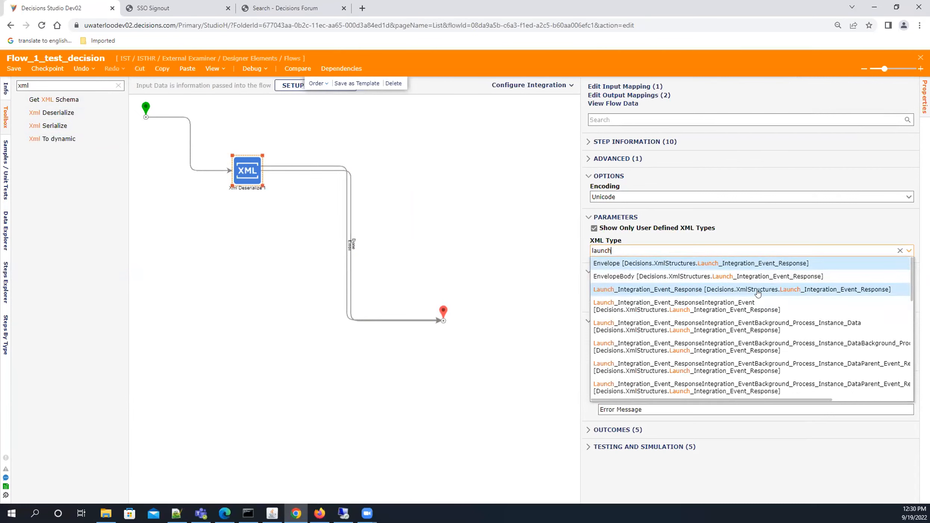
{"action": "left_click", "coordinate": [698, 291]}
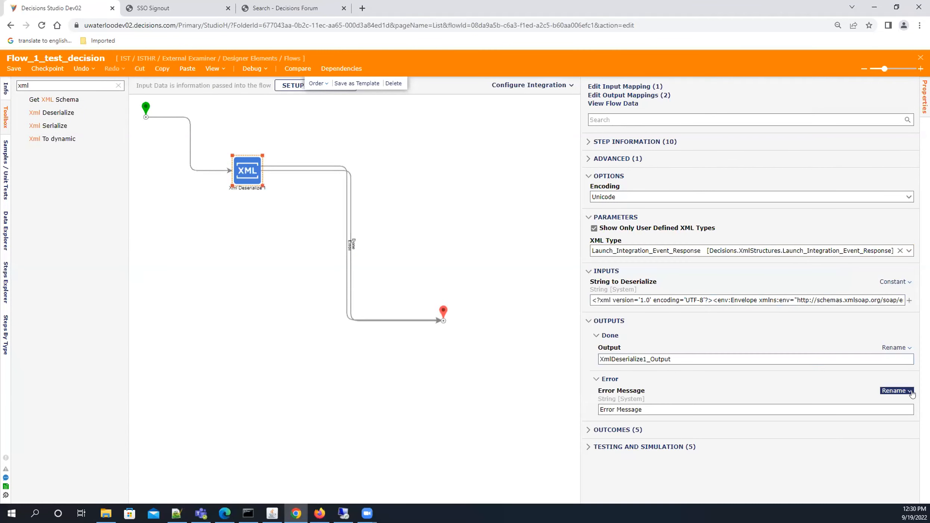
{"action": "left_click", "coordinate": [14, 68]}
{"action": "left_click", "coordinate": [547, 314]}
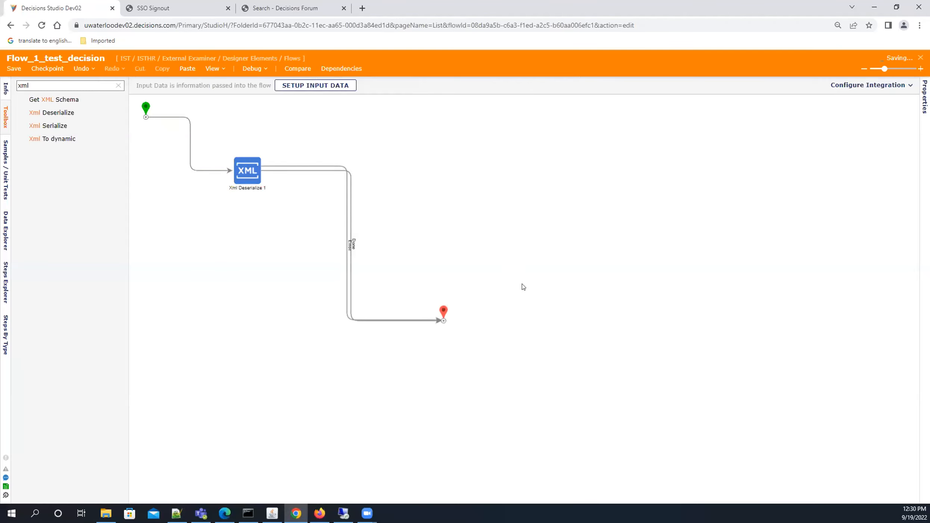
Debug the flow and examine the output data of the Xml Deserialize step's execution
{"action": "left_click", "coordinate": [252, 69]}
{"action": "left_click", "coordinate": [448, 211]}
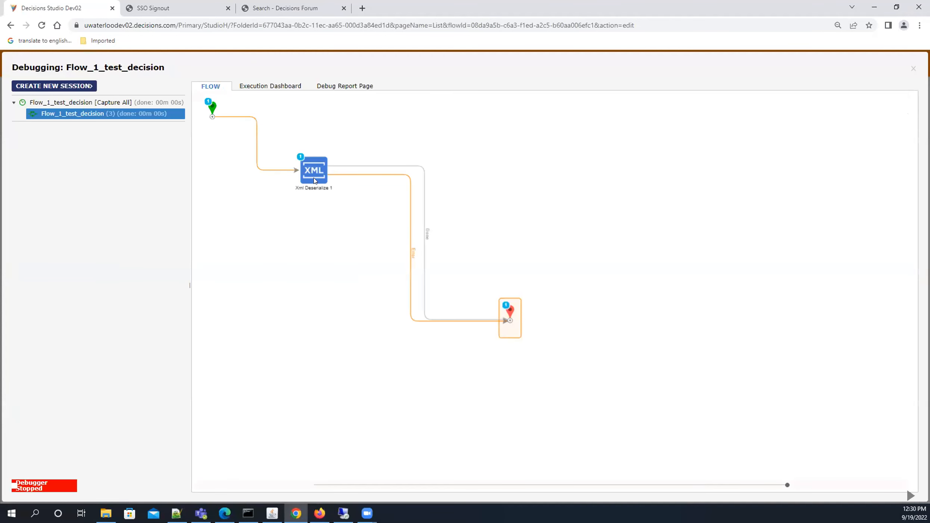
{"action": "mouse_move", "coordinate": [315, 175]}
{"action": "left_click", "coordinate": [402, 184]}
{"action": "left_click", "coordinate": [451, 204]}
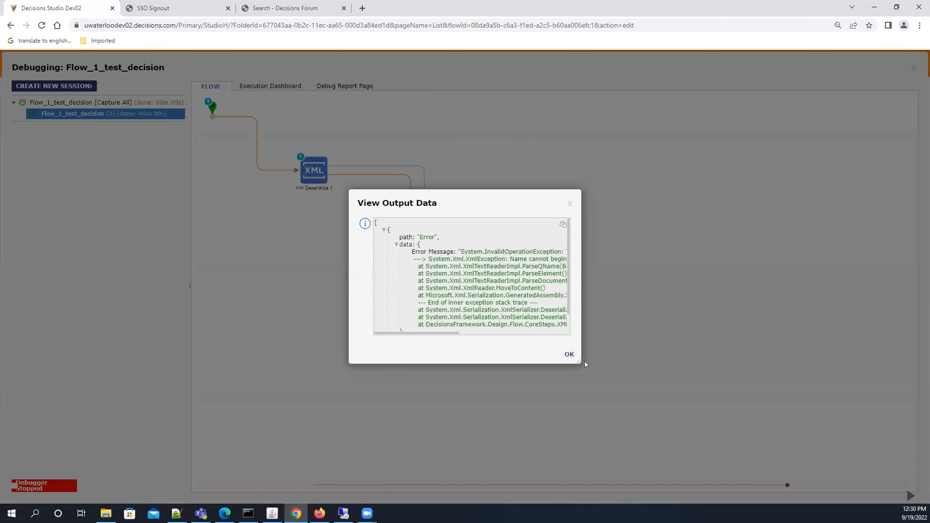
{"action": "left_click_drag", "start_coordinate": [579, 361], "coordinate": [881, 371]}
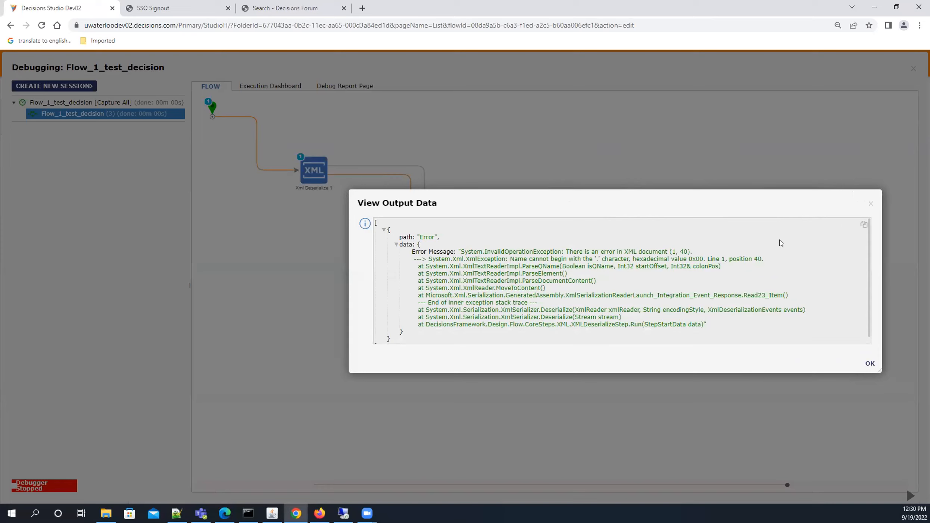
{"action": "left_click", "coordinate": [867, 206]}
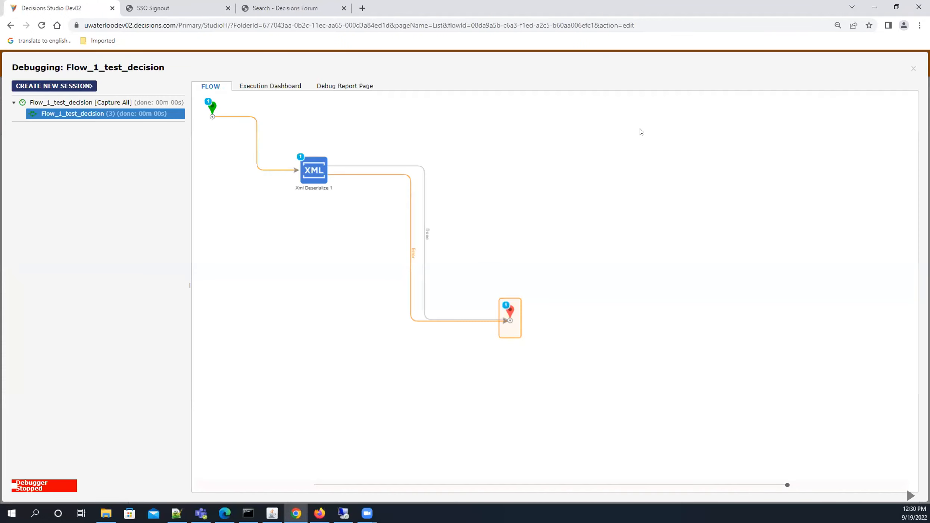
{"action": "left_click", "coordinate": [913, 70]}
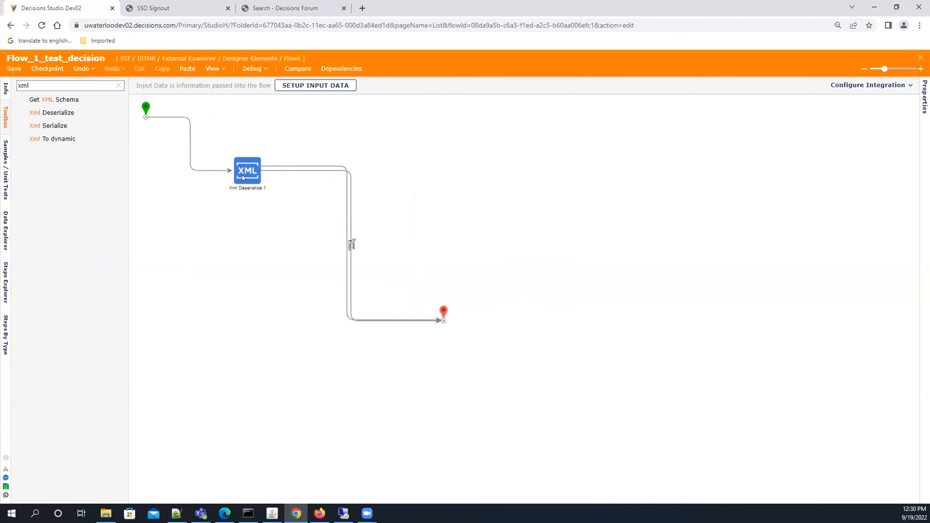
Set the Xml Deserialize step's encoding to UTF8 and save the flow
{"action": "left_click", "coordinate": [251, 174]}
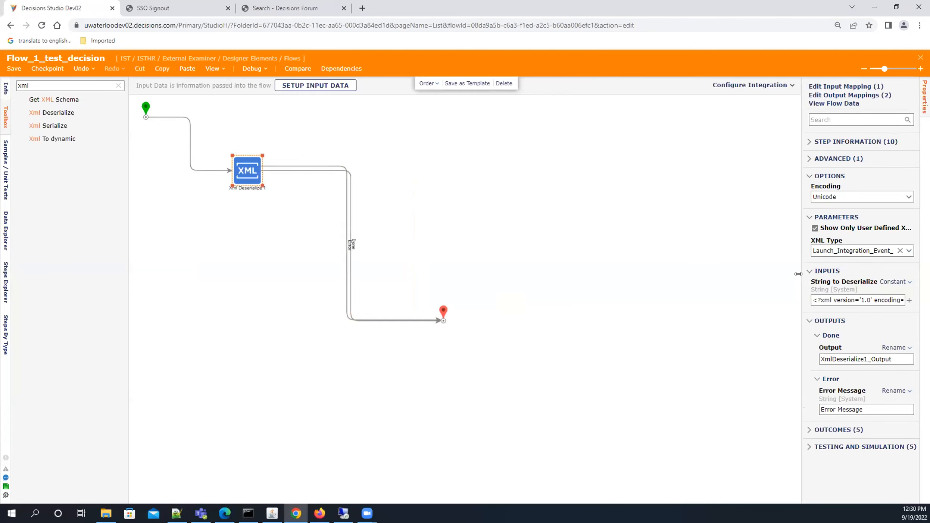
{"action": "left_click_drag", "start_coordinate": [796, 277], "coordinate": [603, 272]}
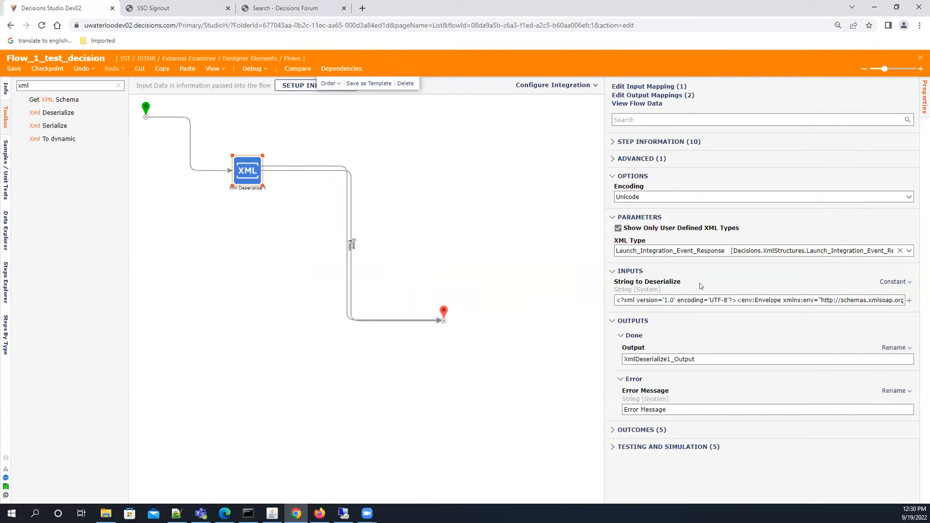
{"action": "left_click", "coordinate": [896, 283]}
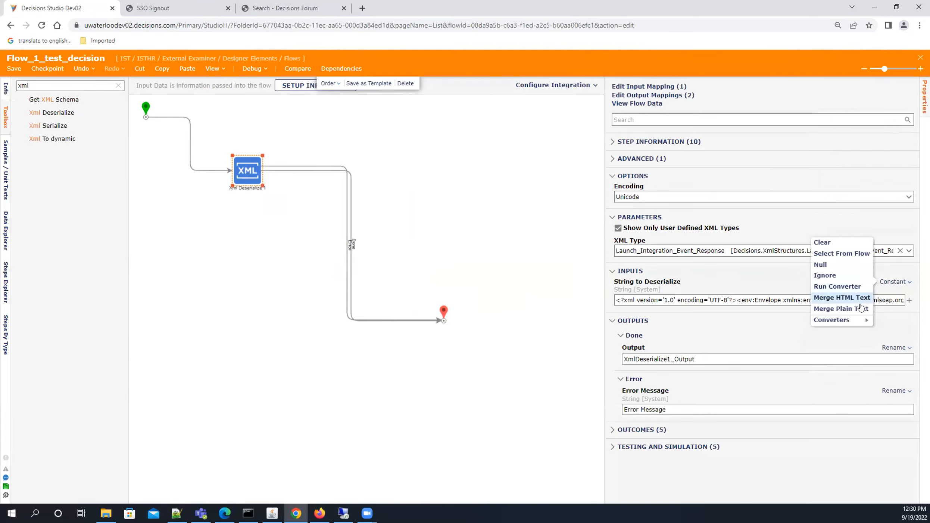
{"action": "left_click", "coordinate": [909, 275]}
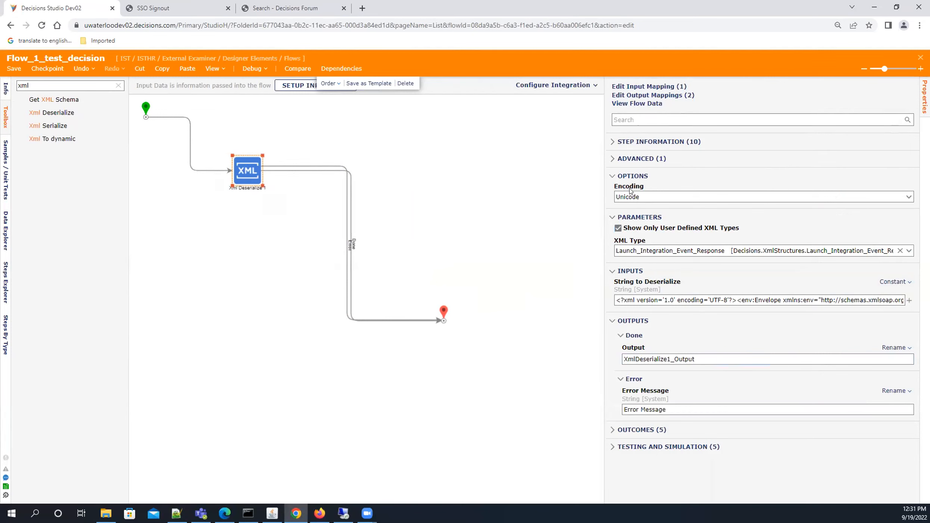
{"action": "left_click", "coordinate": [902, 193]}
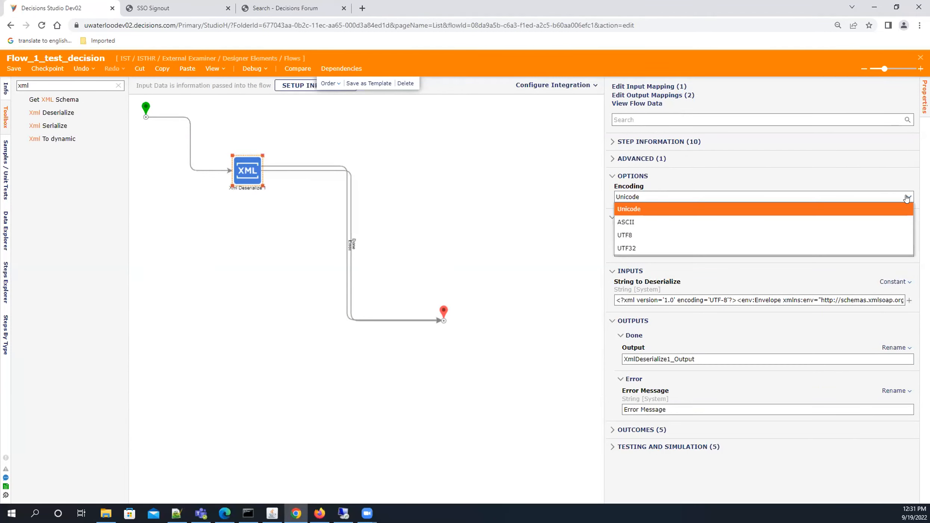
{"action": "left_click", "coordinate": [636, 235]}
{"action": "left_click", "coordinate": [15, 69]}
{"action": "left_click", "coordinate": [553, 314]}
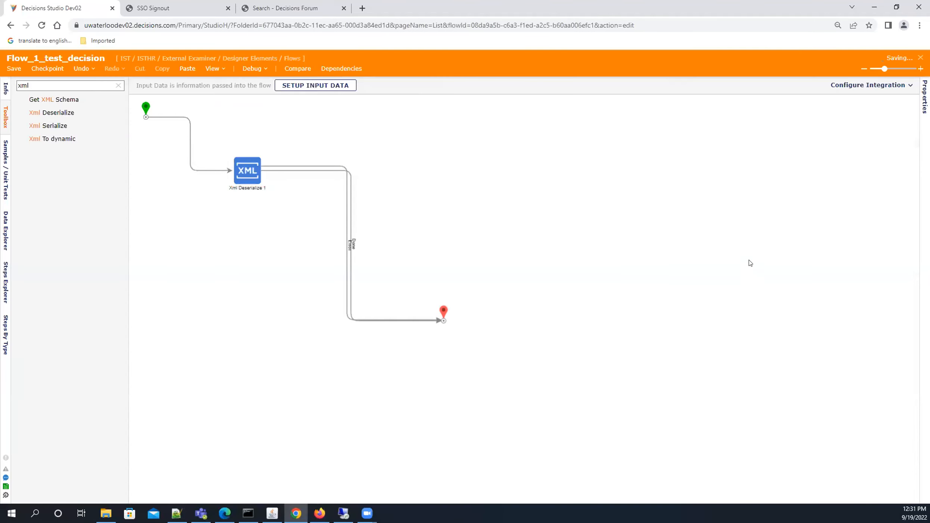
Rerun the flow in the debugger and read the full error message in the Xml Deserialize step's output data
{"action": "left_click", "coordinate": [253, 70]}
{"action": "left_click", "coordinate": [426, 212]}
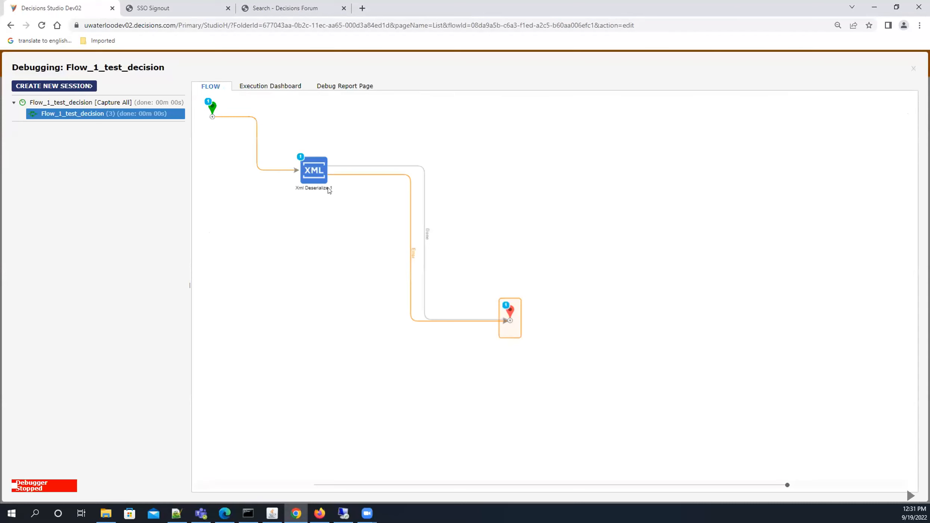
{"action": "left_click", "coordinate": [320, 179]}
{"action": "left_click", "coordinate": [401, 183]}
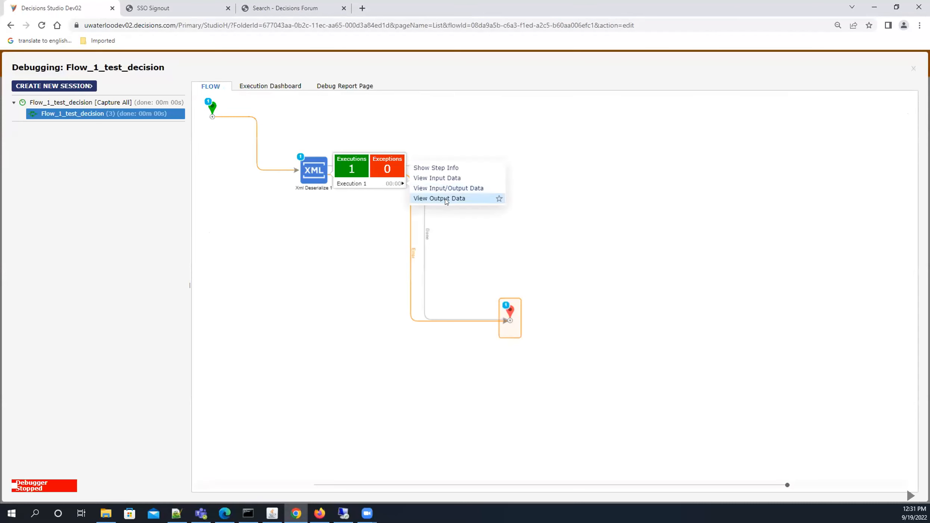
{"action": "left_click", "coordinate": [453, 198]}
{"action": "left_click_drag", "start_coordinate": [580, 360], "coordinate": [912, 349]}
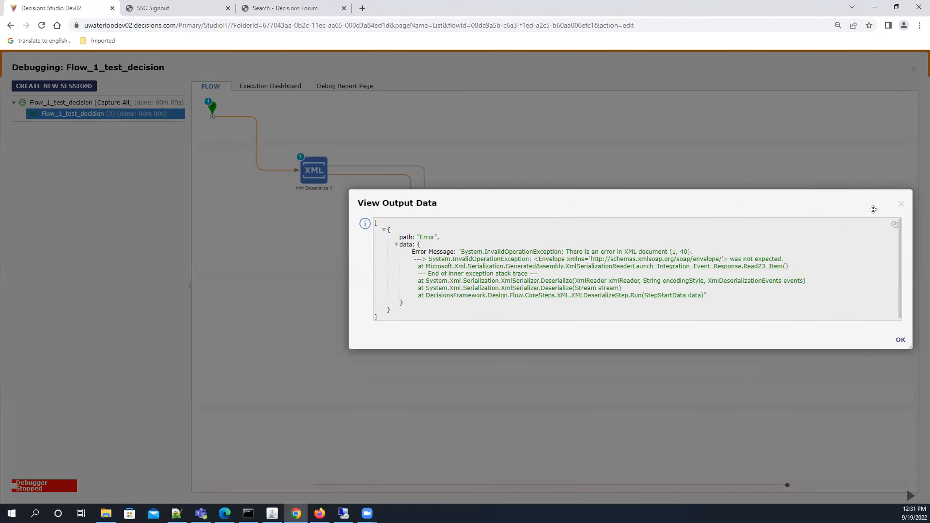
{"action": "left_click_drag", "start_coordinate": [597, 192], "coordinate": [351, 159]}
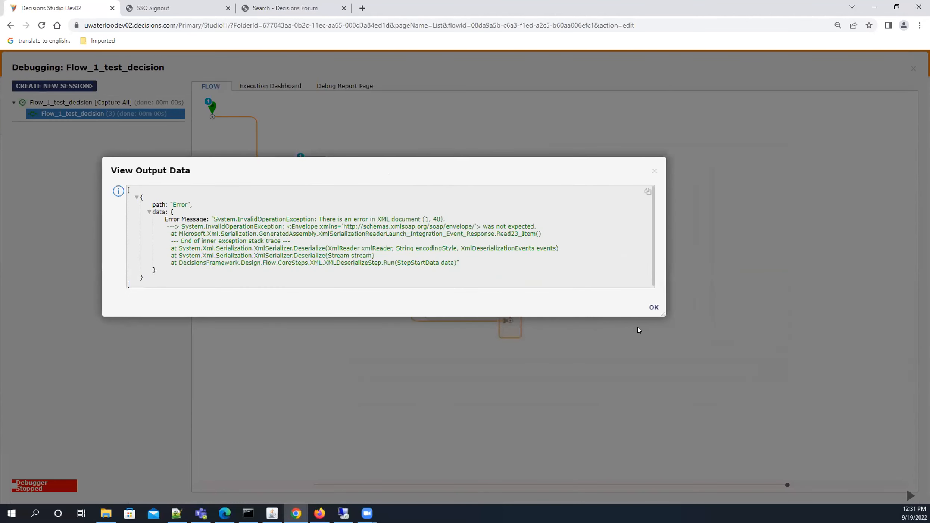
{"action": "left_click_drag", "start_coordinate": [662, 312], "coordinate": [732, 450]}
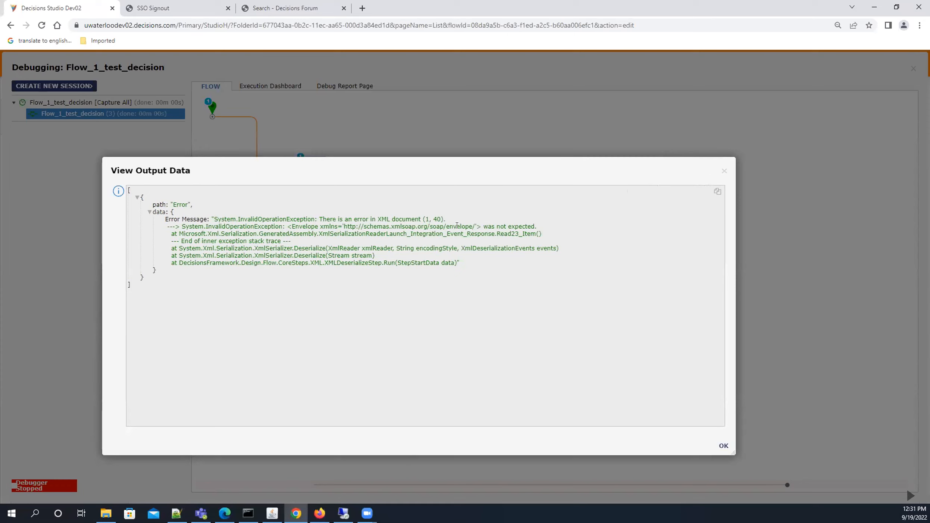
{"action": "left_click_drag", "start_coordinate": [534, 225], "coordinate": [182, 224]}
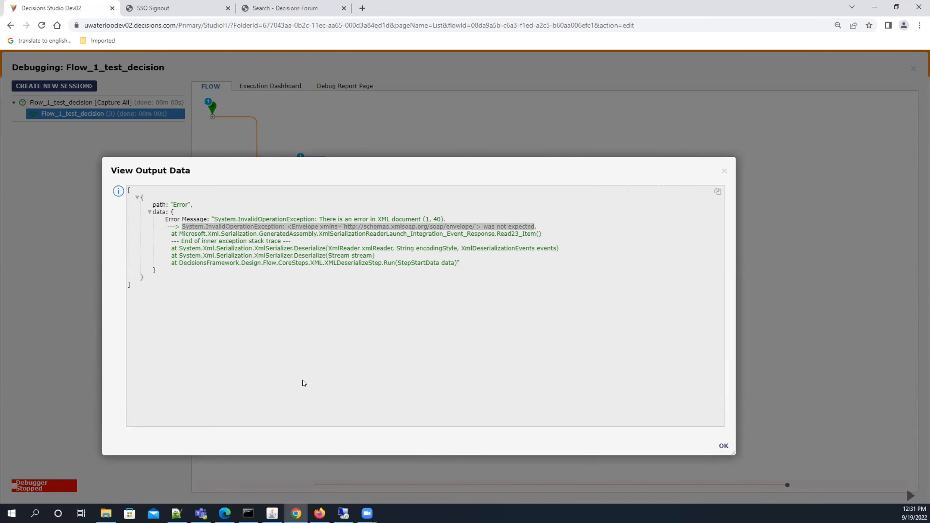
{"action": "left_click", "coordinate": [723, 173]}
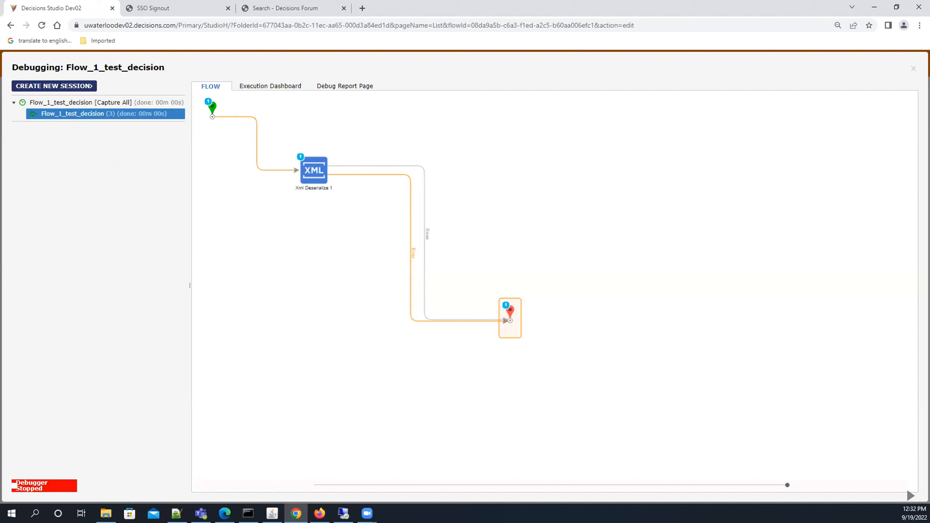
{"action": "left_click", "coordinate": [913, 68]}
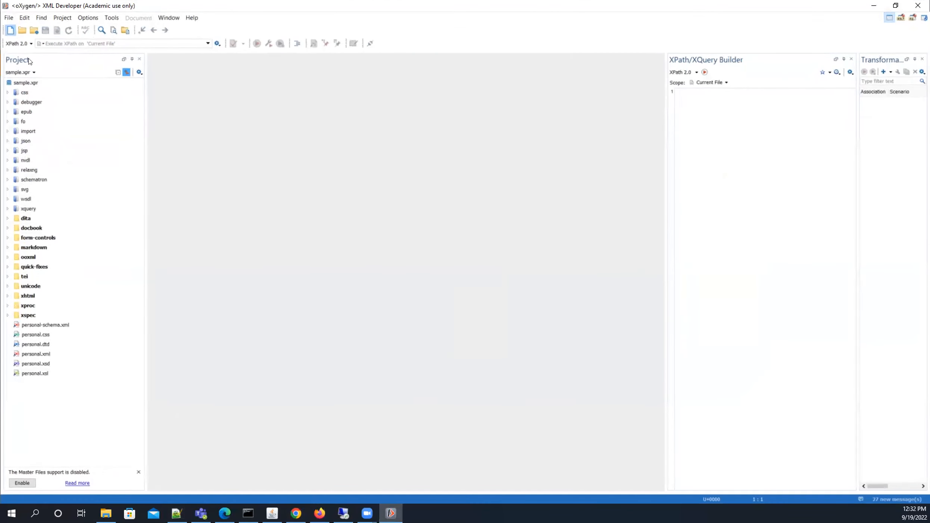
Create a new file from the XML Document template
{"action": "left_click", "coordinate": [10, 29]}
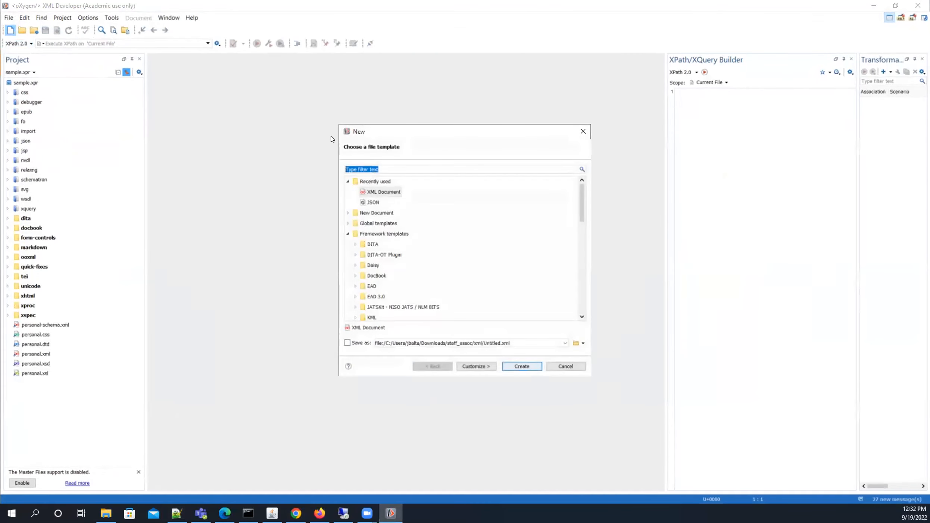
{"action": "left_click", "coordinate": [382, 193]}
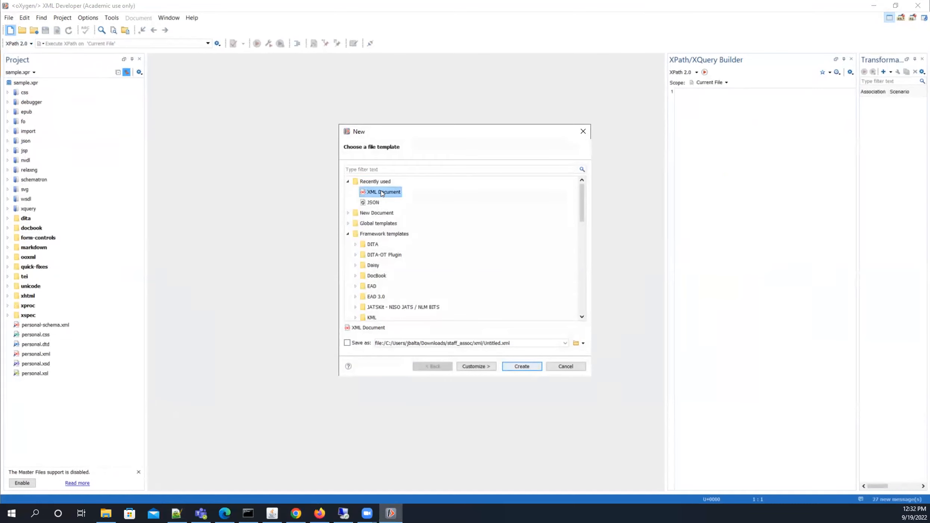
{"action": "double_click", "coordinate": [382, 193]}
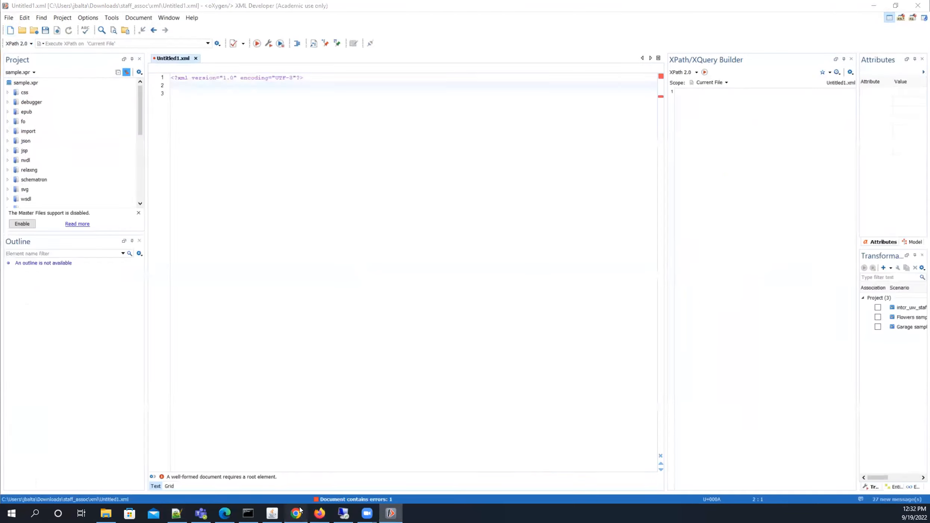
Switch to Decisions Studio in Chrome and copy the entire String to Deserialize value of the Xml Deserialize step
{"action": "left_click", "coordinate": [295, 514]}
{"action": "left_click", "coordinate": [247, 171]}
{"action": "left_click", "coordinate": [852, 300]}
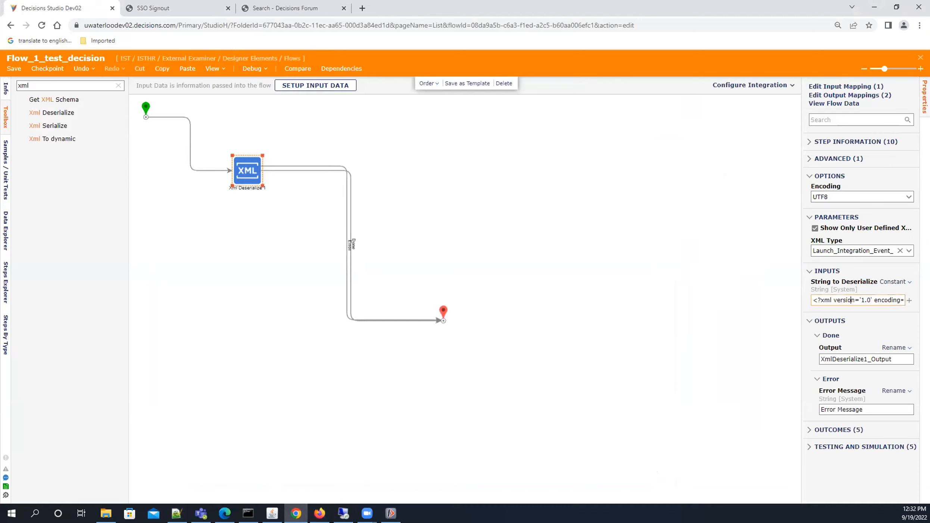
{"action": "key", "text": "ctrl+a"}
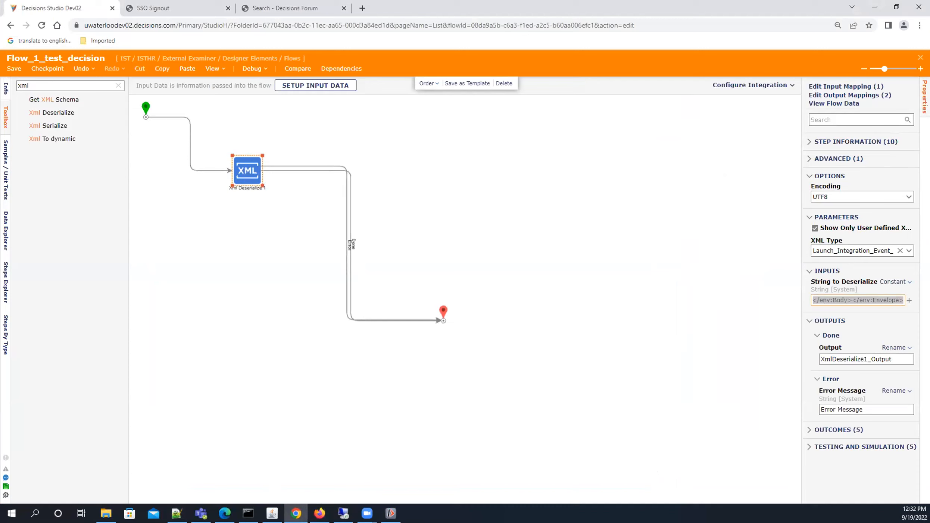
Switch back to oXygen XML Developer, replace the new document's content with the copied XML, and format and indent it
{"action": "key", "text": "alt+Tab"}
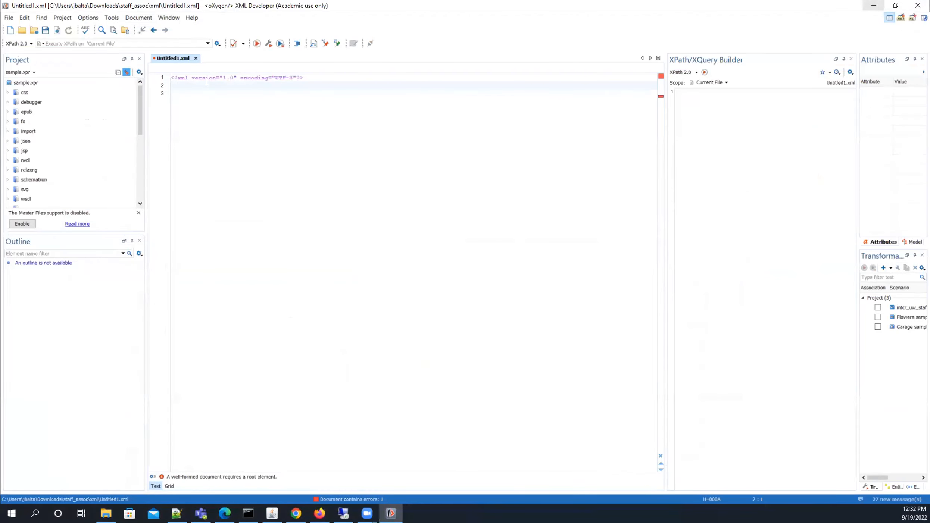
{"action": "key", "text": "ctrl+a"}
{"action": "key", "text": "Delete"}
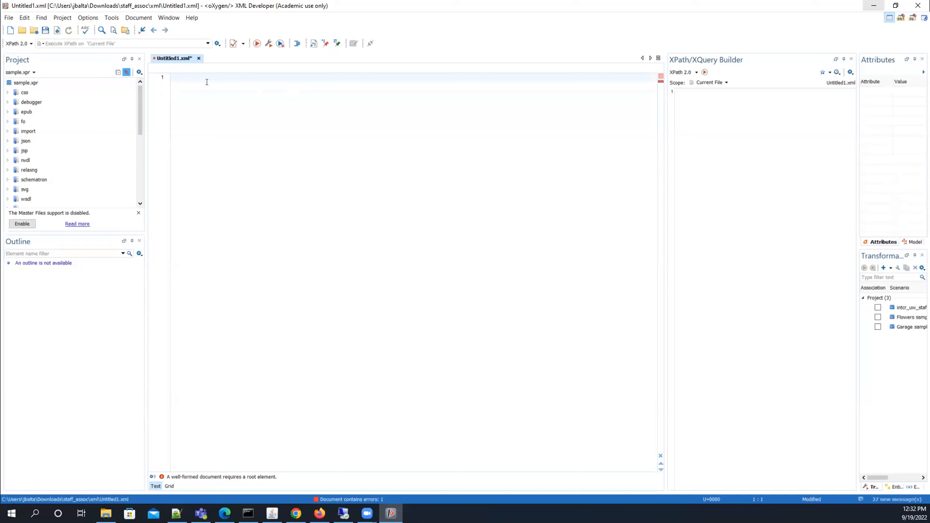
{"action": "key", "text": "ctrl+v"}
{"action": "left_click", "coordinate": [297, 43]}
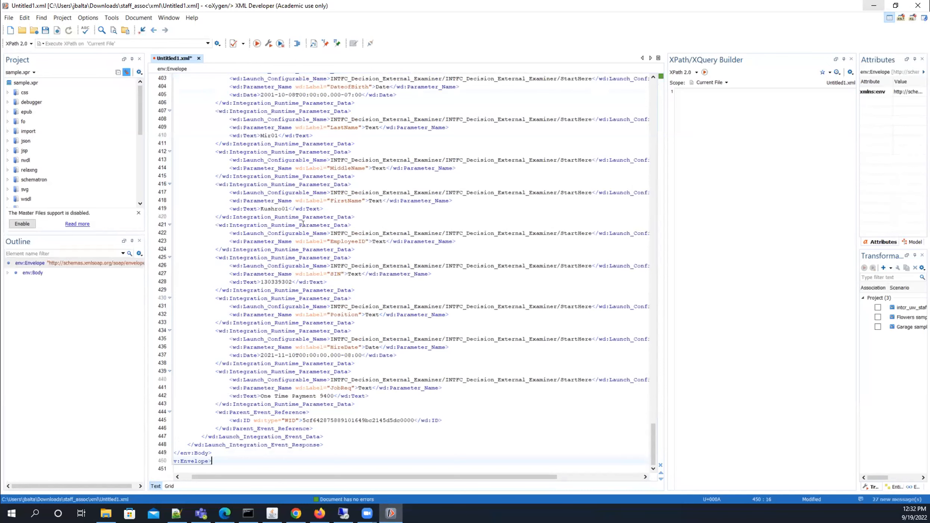
Go to line 1, column 40 of the formatted XML and show the start of that line
{"action": "scroll", "coordinate": [365, 330], "scroll_direction": "up", "scroll_amount": 15}
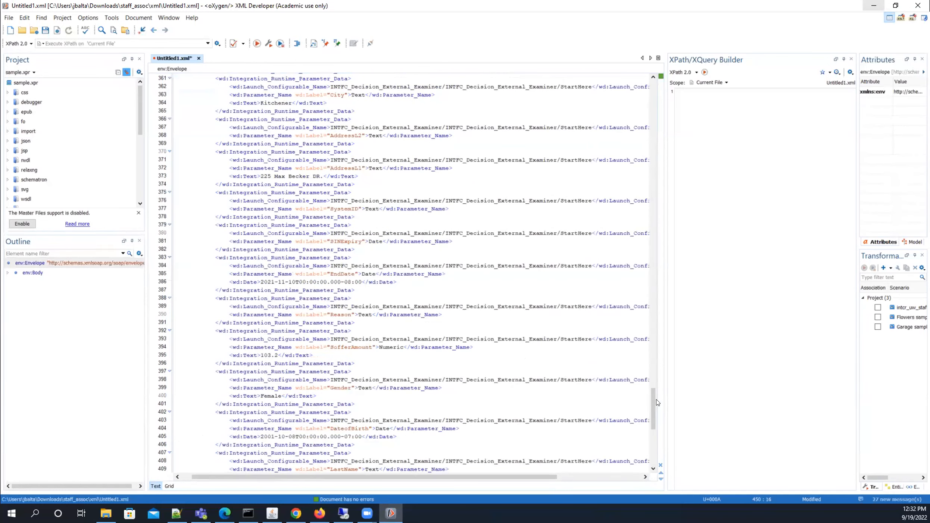
{"action": "scroll", "coordinate": [648, 347], "scroll_direction": "up", "scroll_amount": 20}
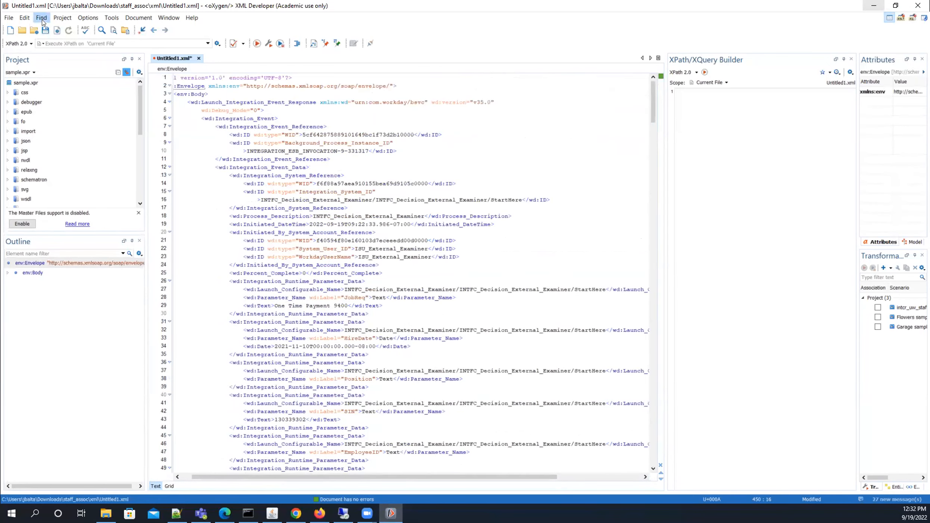
{"action": "left_click", "coordinate": [41, 17]}
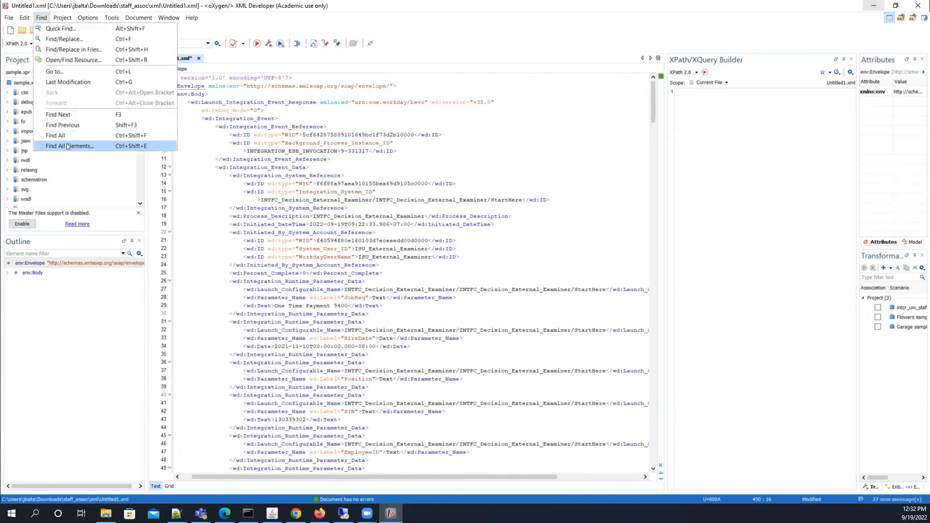
{"action": "left_click", "coordinate": [61, 73]}
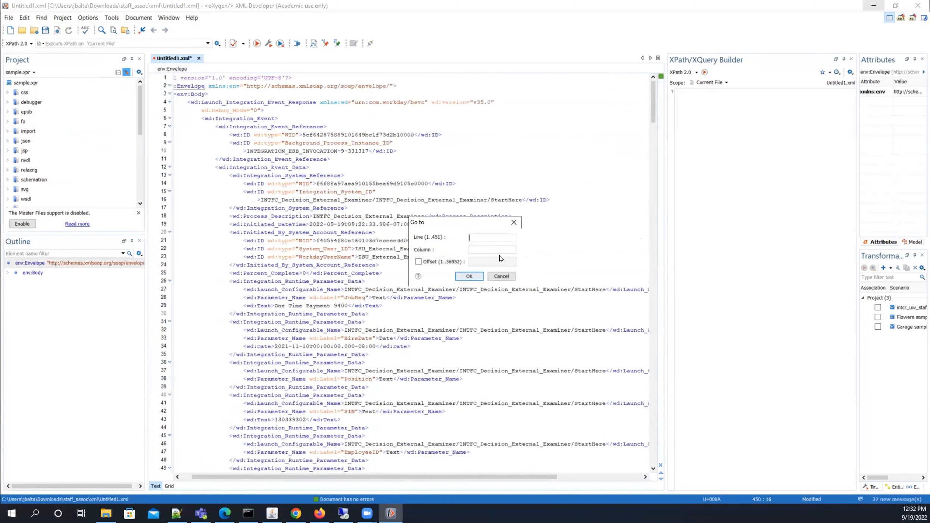
{"action": "type", "text": "1"}
{"action": "left_click", "coordinate": [474, 248]}
{"action": "type", "text": "40"}
{"action": "left_click", "coordinate": [469, 277]}
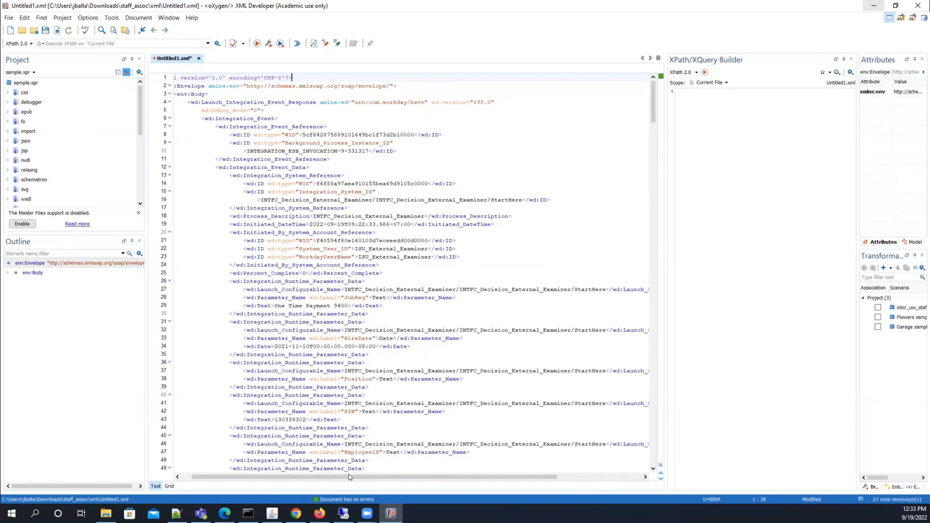
{"action": "left_click_drag", "start_coordinate": [349, 478], "coordinate": [307, 478]}
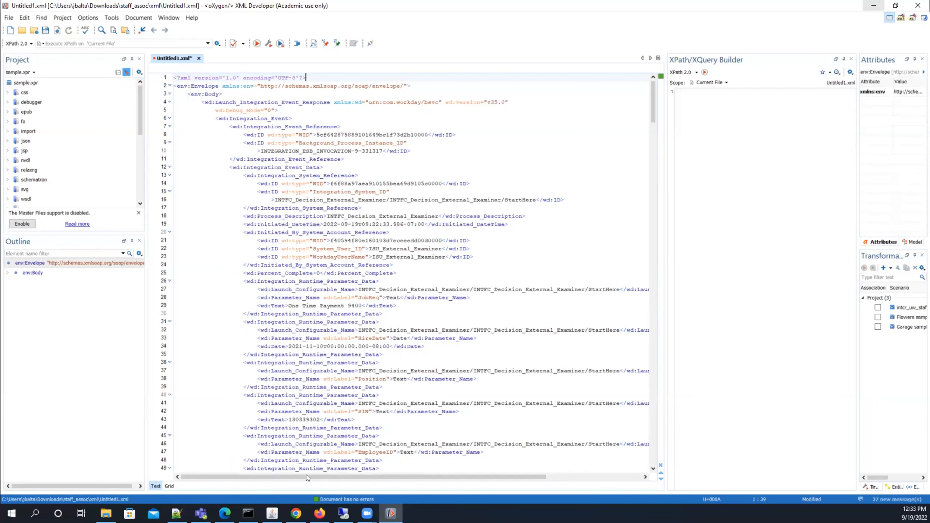
Join the env:Envelope line to the XML declaration and split it back onto its own line
{"action": "key", "text": "Right"}
{"action": "key", "text": "BackSpace"}
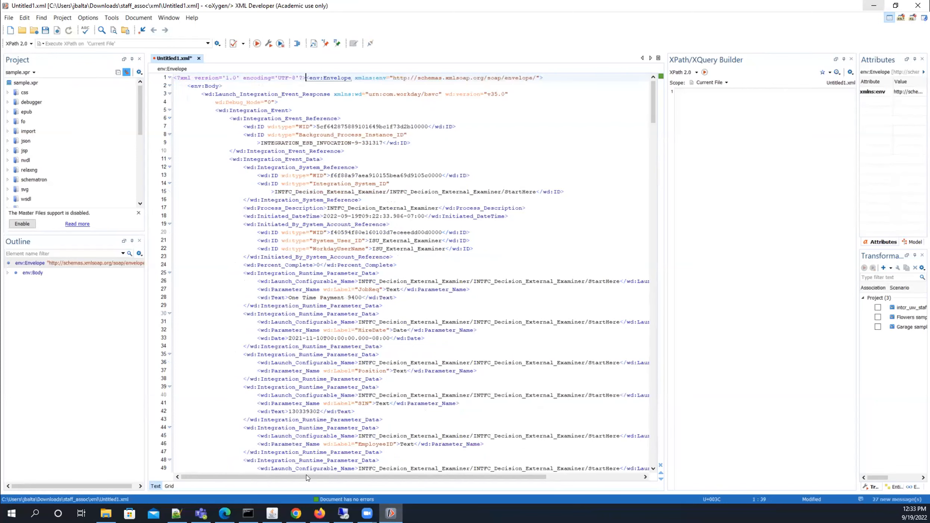
{"action": "key", "text": "Return"}
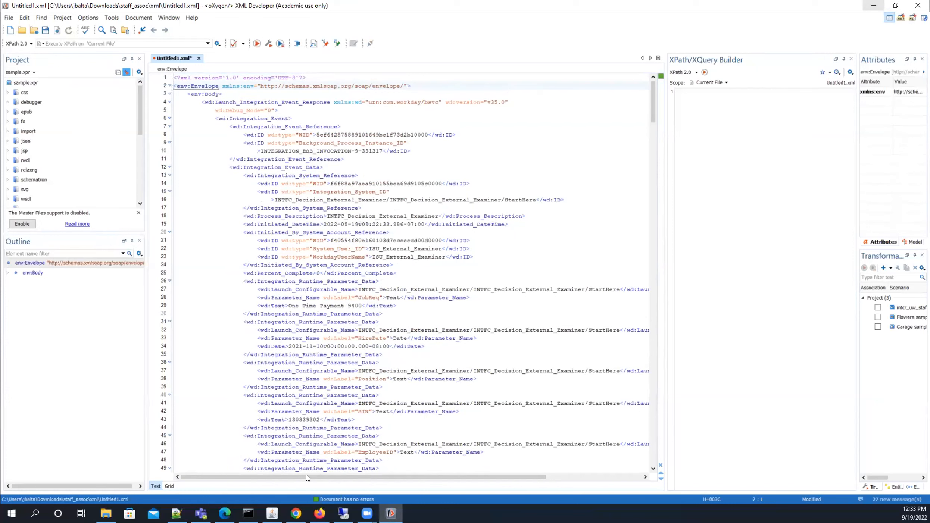
Examine the Integration_Runtime_Parameter_Data entries in the XML and validate the document
{"action": "mouse_move", "coordinate": [202, 514]}
{"action": "scroll", "coordinate": [410, 164], "scroll_direction": "down", "scroll_amount": 13}
{"action": "scroll", "coordinate": [415, 169], "scroll_direction": "down", "scroll_amount": 6}
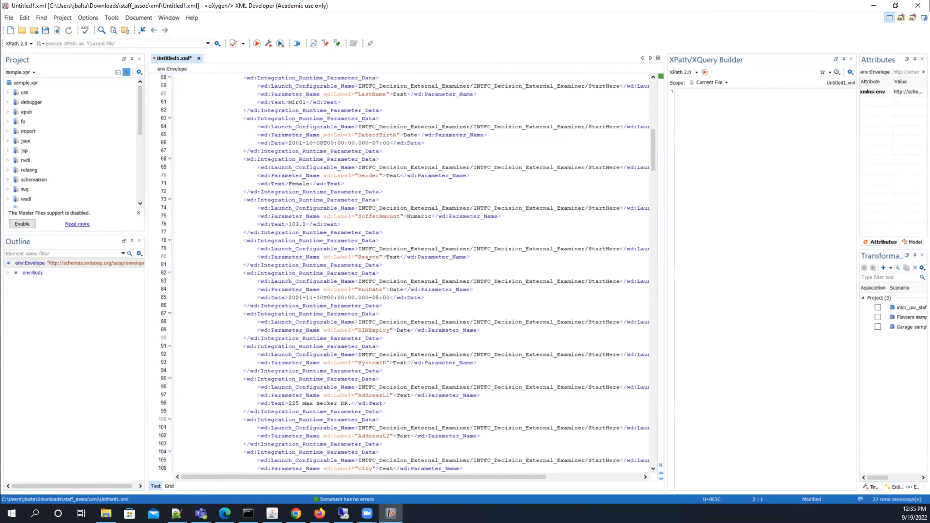
{"action": "scroll", "coordinate": [369, 257], "scroll_direction": "down", "scroll_amount": 4}
{"action": "scroll", "coordinate": [369, 257], "scroll_direction": "down", "scroll_amount": 13}
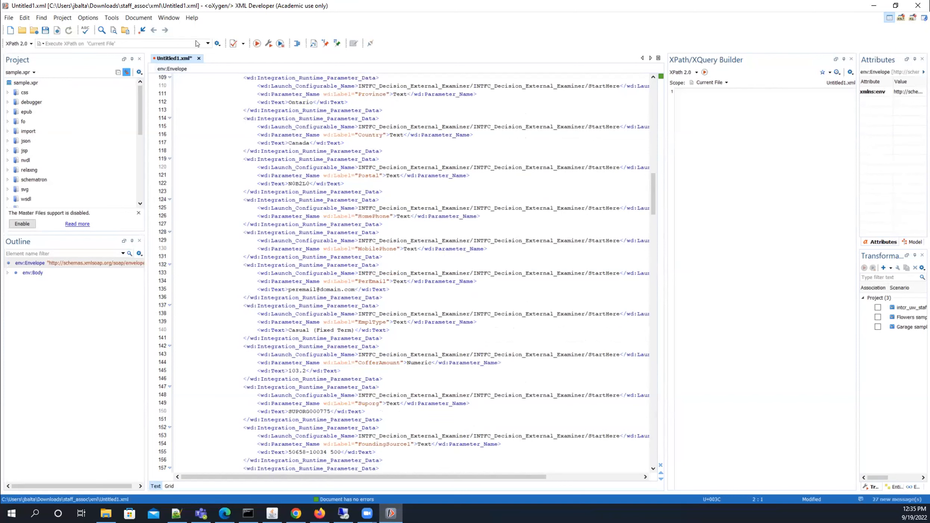
{"action": "left_click", "coordinate": [233, 43]}
{"action": "left_click", "coordinate": [232, 44]}
Switch to Chrome and open support.decisions.com in a new tab
{"action": "left_click", "coordinate": [296, 514]}
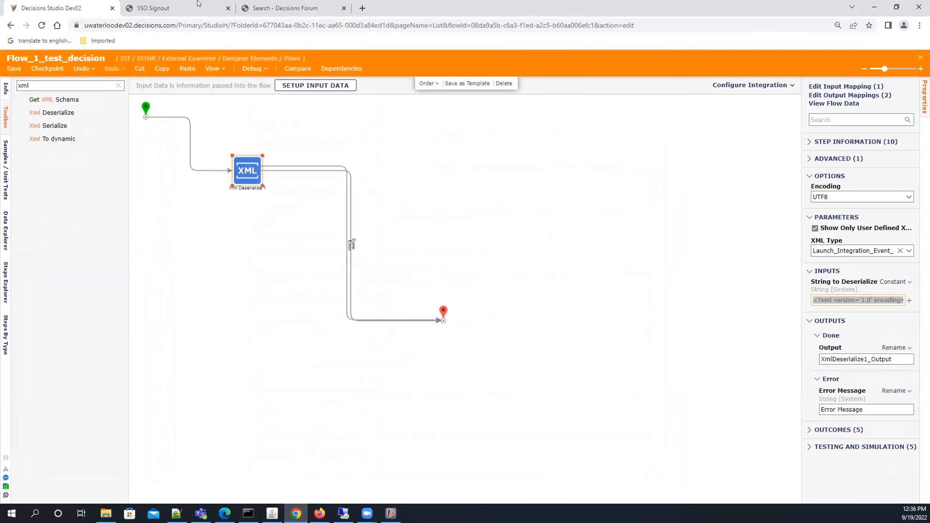
{"action": "key", "text": "ctrl+t"}
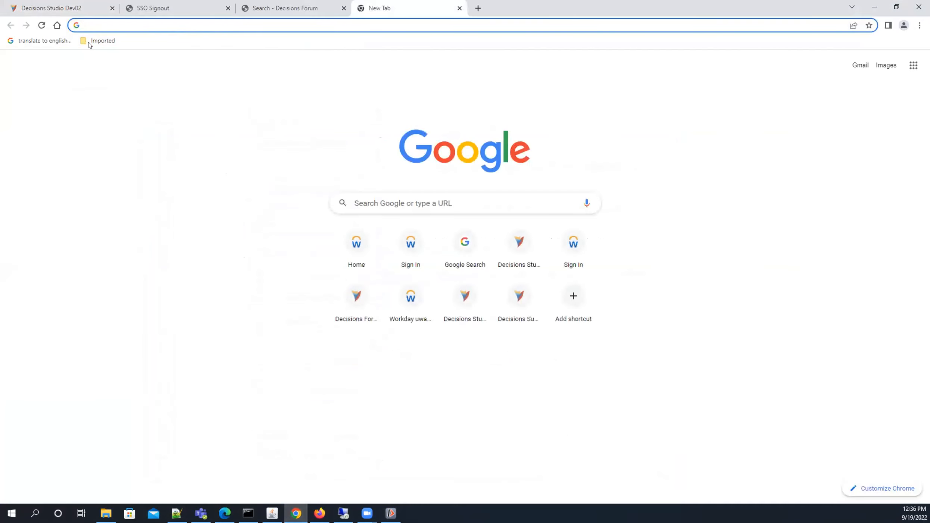
{"action": "key", "text": "alt+Tab"}
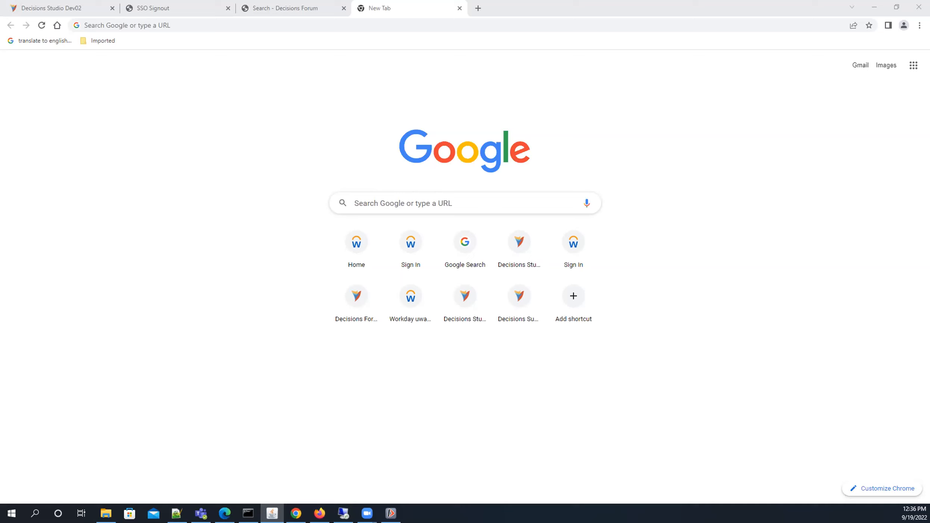
{"action": "left_click", "coordinate": [130, 23]}
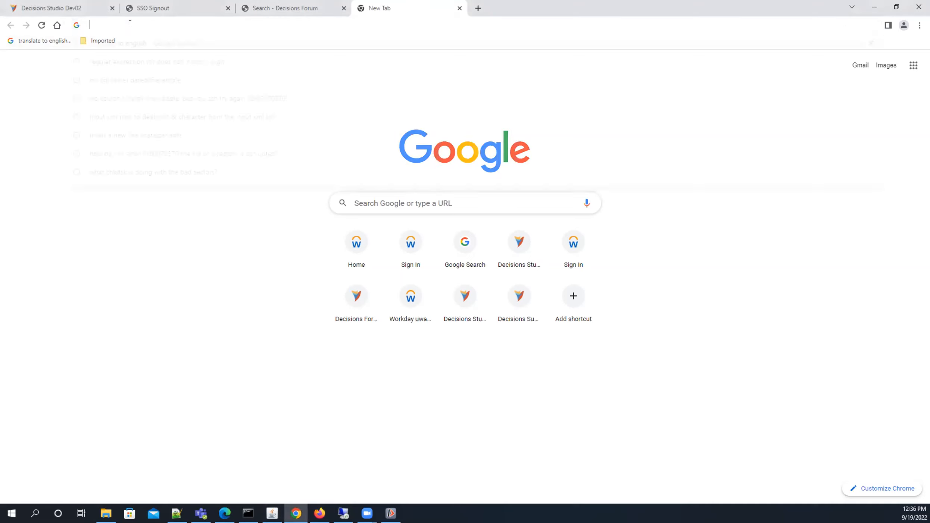
{"action": "type", "text": "support.decisions.com"}
{"action": "key", "text": "Return"}
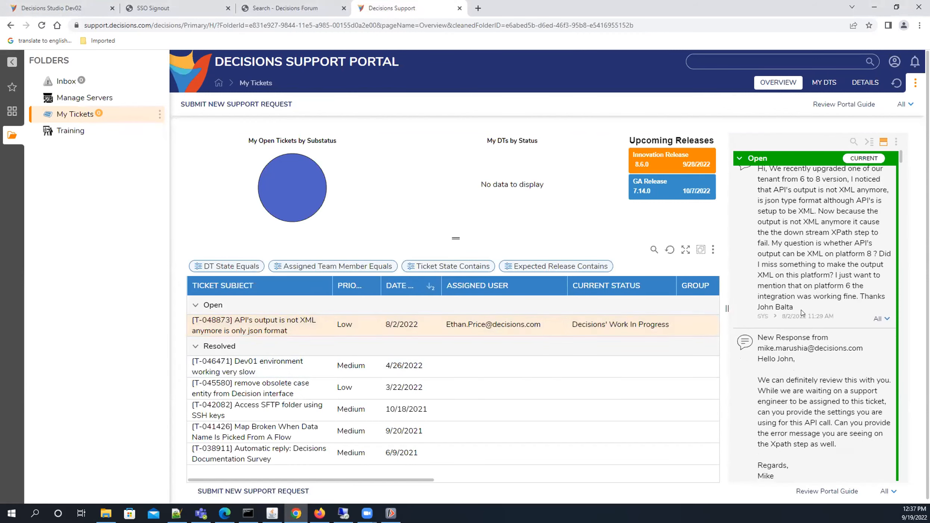
Examine the open API output ticket's conversation, including the posted response XML, the attached error picture and the reply describing the current error
{"action": "scroll", "coordinate": [819, 367], "scroll_direction": "down", "scroll_amount": 15}
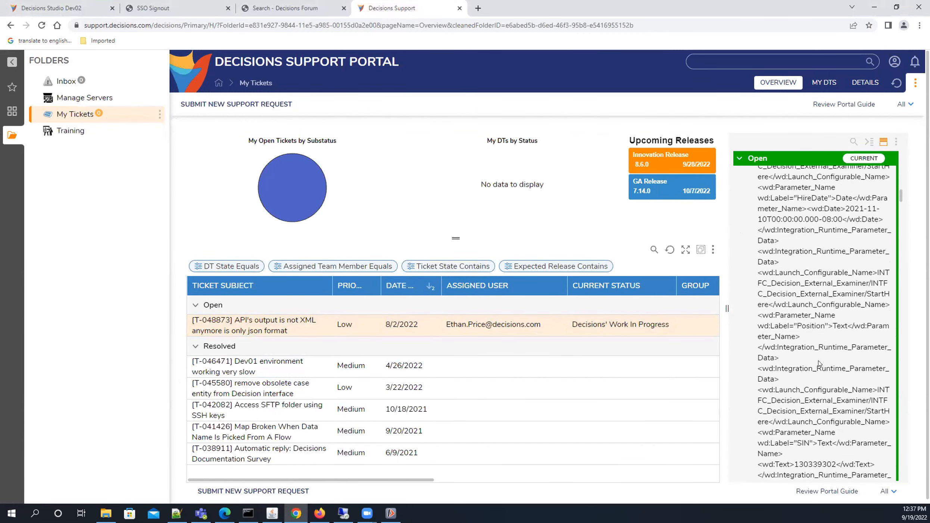
{"action": "left_click_drag", "start_coordinate": [727, 309], "coordinate": [492, 309]}
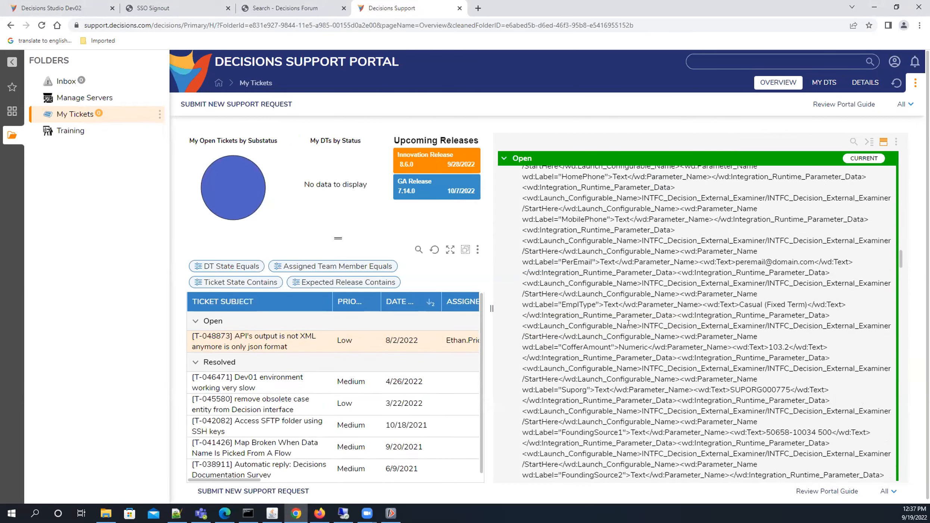
{"action": "scroll", "coordinate": [629, 324], "scroll_direction": "down", "scroll_amount": 10}
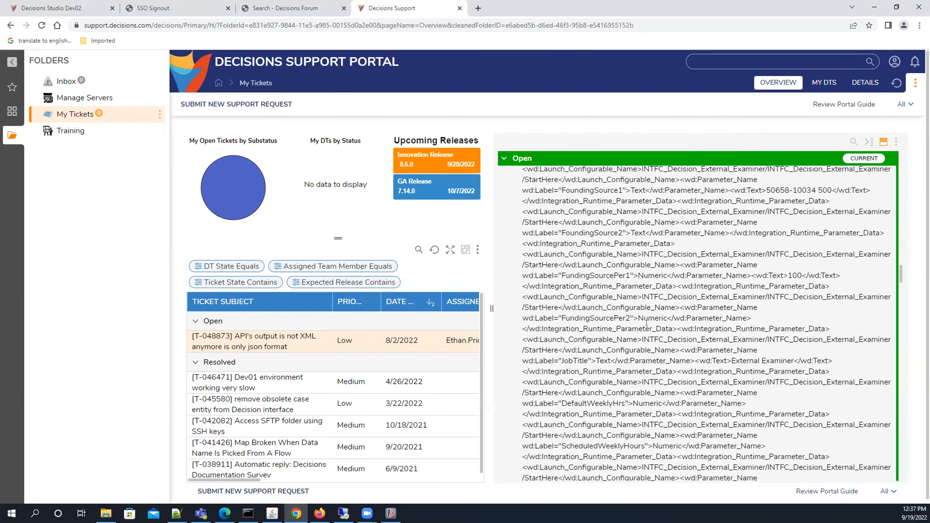
{"action": "scroll", "coordinate": [657, 336], "scroll_direction": "down", "scroll_amount": 15}
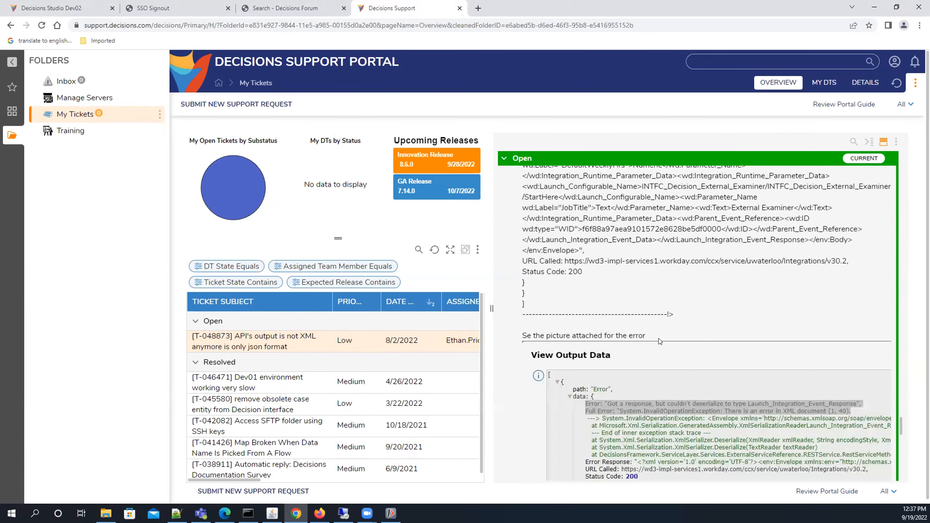
{"action": "scroll", "coordinate": [660, 344], "scroll_direction": "up", "scroll_amount": 4}
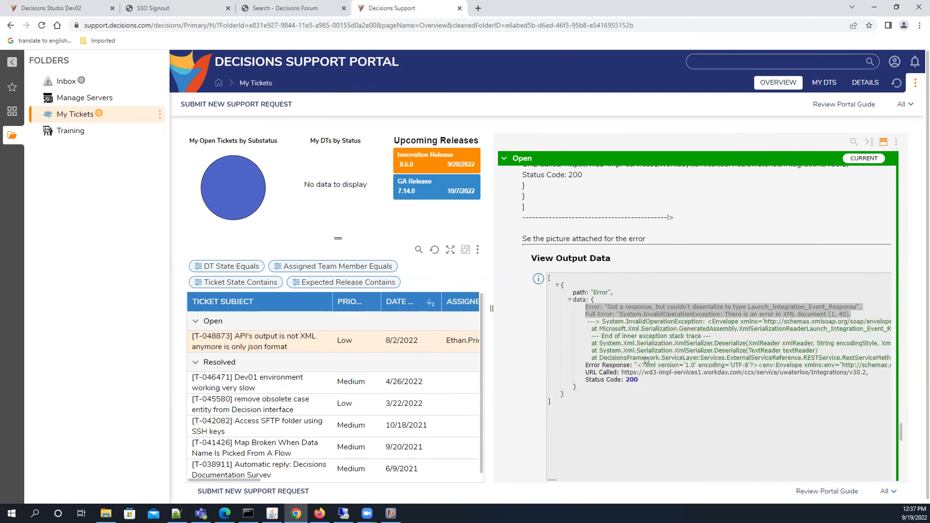
{"action": "scroll", "coordinate": [646, 360], "scroll_direction": "up", "scroll_amount": 10}
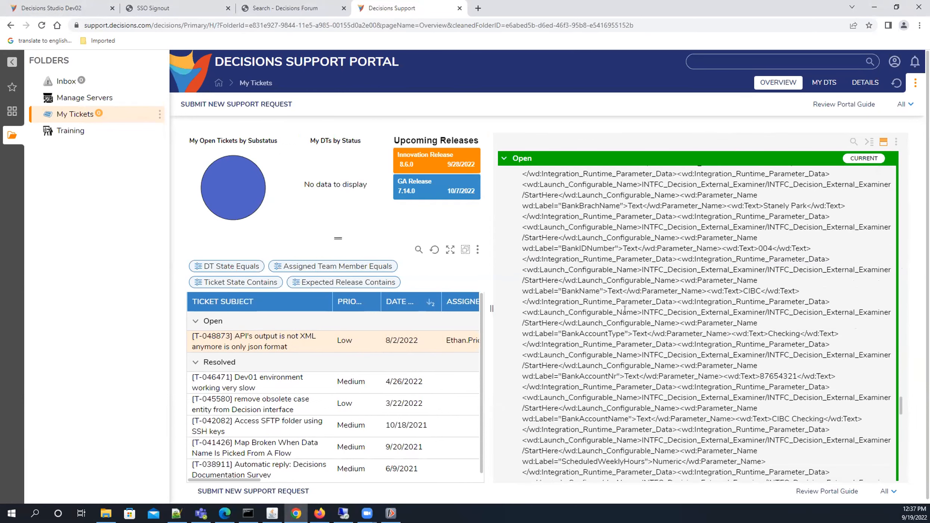
{"action": "scroll", "coordinate": [627, 322], "scroll_direction": "up", "scroll_amount": 10}
{"action": "scroll", "coordinate": [632, 322], "scroll_direction": "up", "scroll_amount": 10}
{"action": "scroll", "coordinate": [632, 321], "scroll_direction": "up", "scroll_amount": 10}
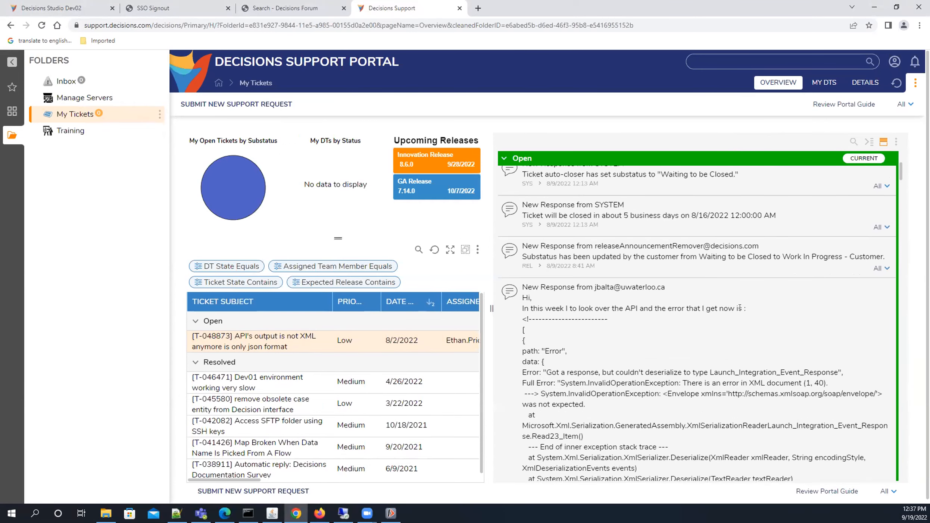
{"action": "left_click_drag", "start_coordinate": [747, 308], "coordinate": [522, 308]}
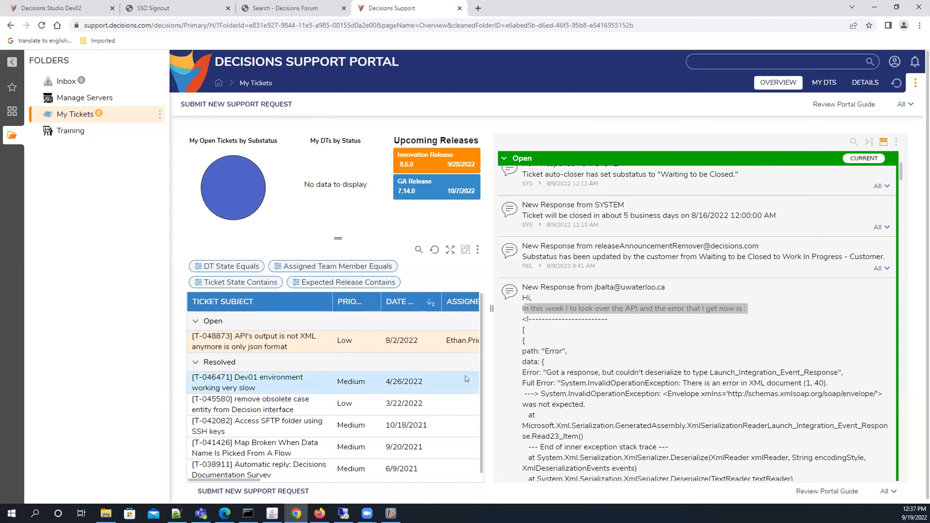
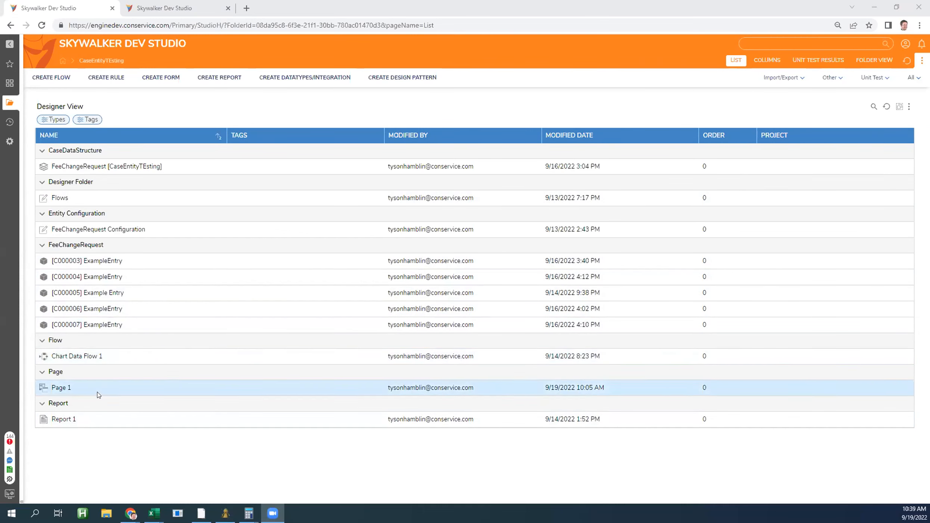
Review the case states in FeeChangeRequest Configuration and the bars of the published Bars Chart page
{"action": "left_click", "coordinate": [198, 231]}
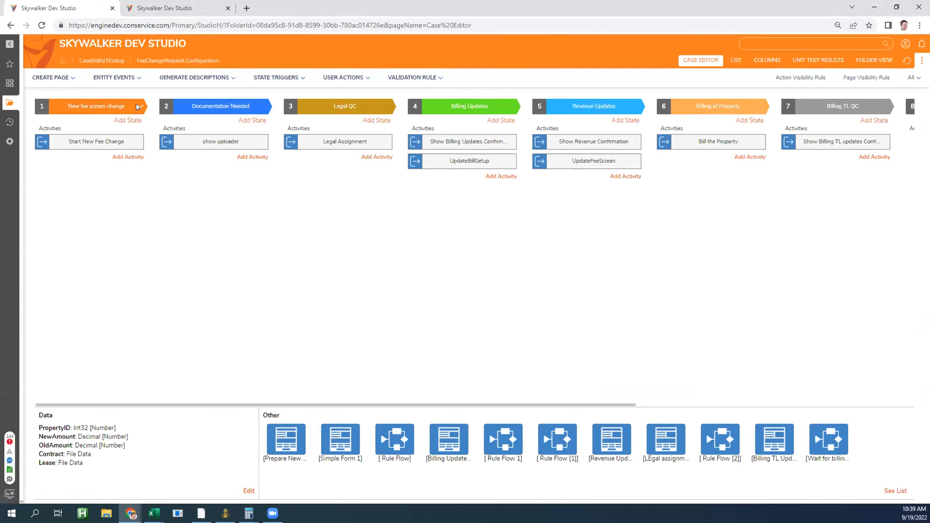
{"action": "left_click", "coordinate": [10, 25]}
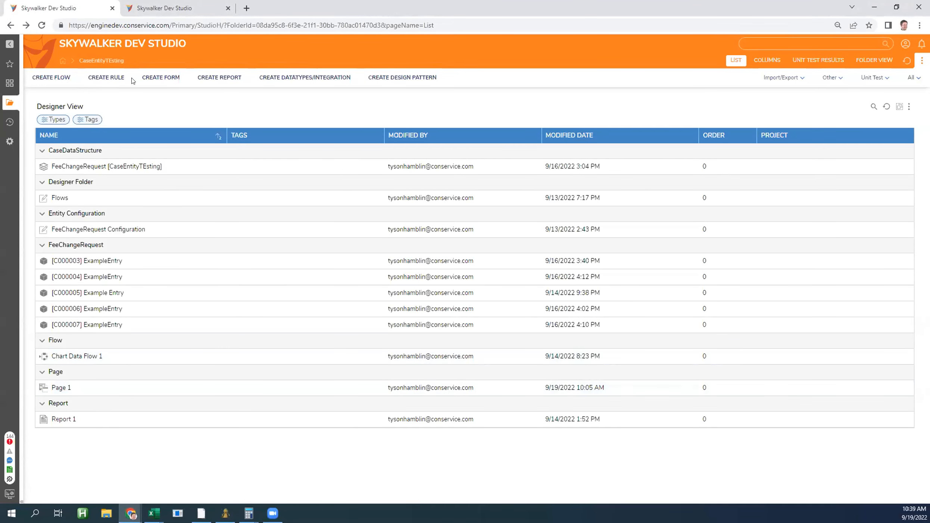
{"action": "left_click", "coordinate": [174, 5]}
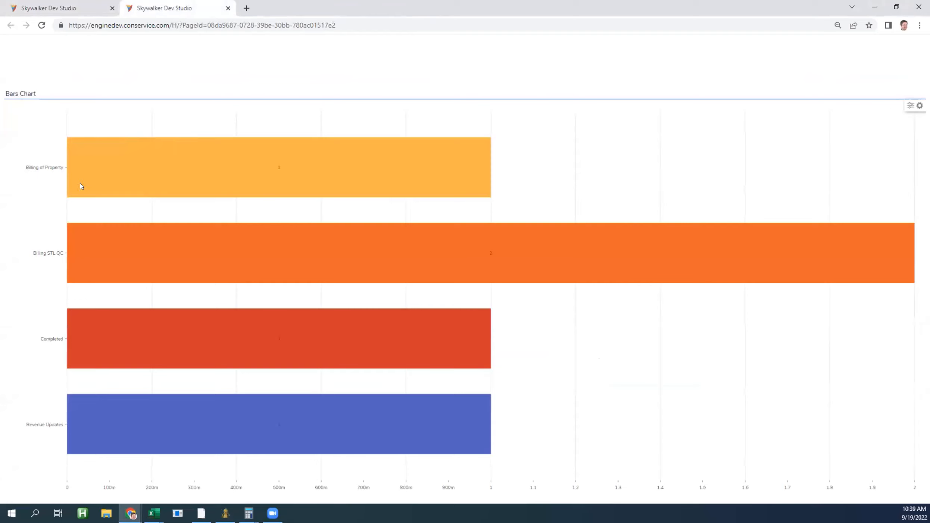
{"action": "mouse_move", "coordinate": [173, 152]}
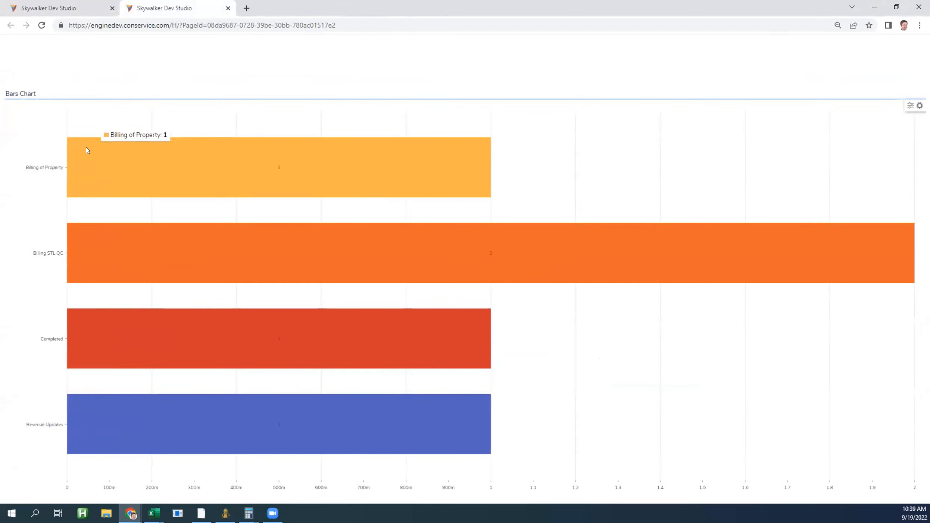
{"action": "mouse_move", "coordinate": [122, 261]}
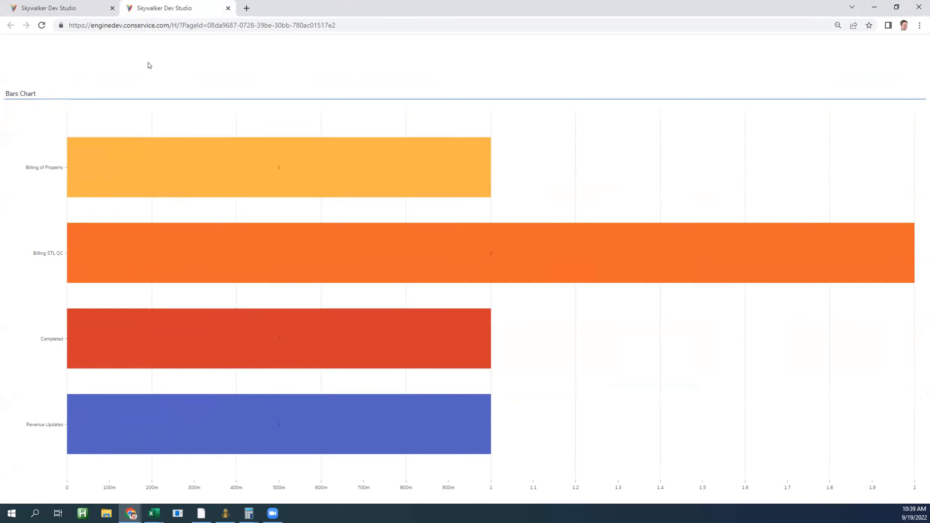
Open Page 1 in CaseEntityTEsting for editing and set the Bars Chart's data mode to Use flow with the existing Chart Data Flow 1
{"action": "left_click", "coordinate": [86, 8]}
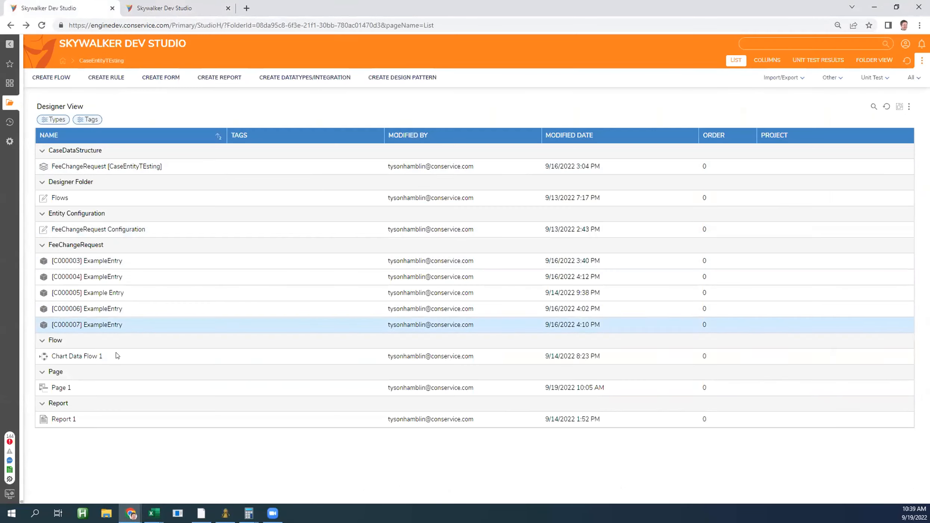
{"action": "left_click", "coordinate": [60, 388]}
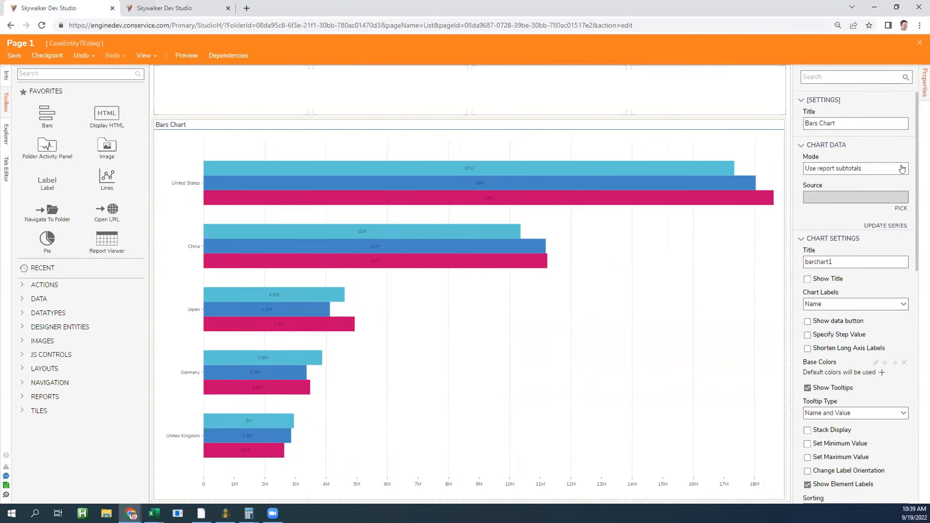
{"action": "left_click", "coordinate": [901, 169]}
{"action": "left_click", "coordinate": [840, 210]}
{"action": "left_click", "coordinate": [868, 190]}
{"action": "left_click", "coordinate": [531, 314]}
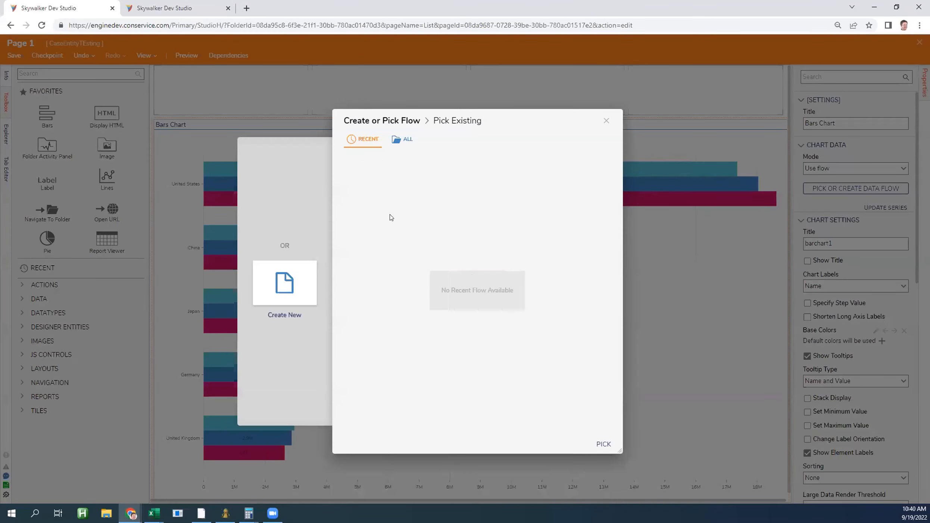
{"action": "left_click", "coordinate": [411, 149]}
{"action": "left_click", "coordinate": [399, 208]}
{"action": "left_click", "coordinate": [603, 444]}
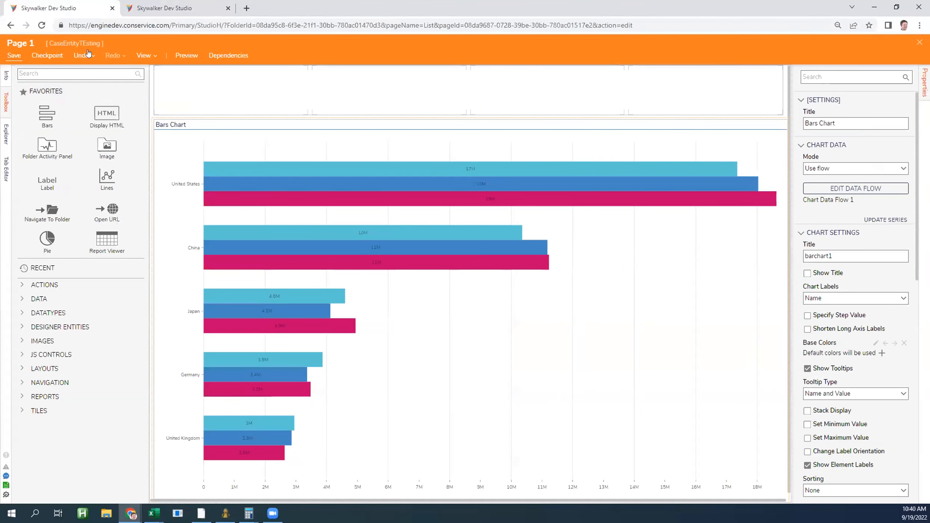
Save and close Page 1, and open Chart Data Flow 1 in the flow designer
{"action": "key", "text": "ctrl+s"}
{"action": "left_click", "coordinate": [561, 314]}
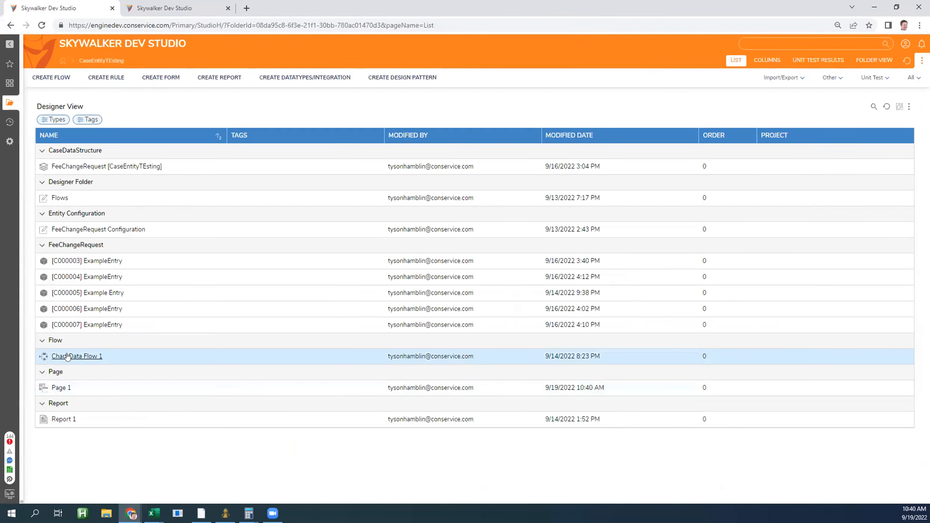
{"action": "left_click", "coordinate": [67, 356]}
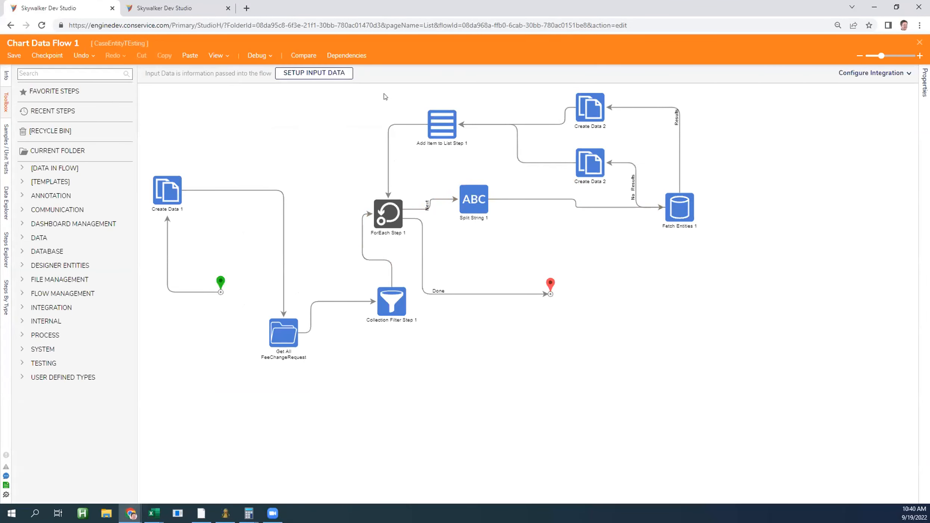
Run Chart Data Flow 1 in the debugger and open the output data of Add Item to List Step 1
{"action": "left_click", "coordinate": [255, 56]}
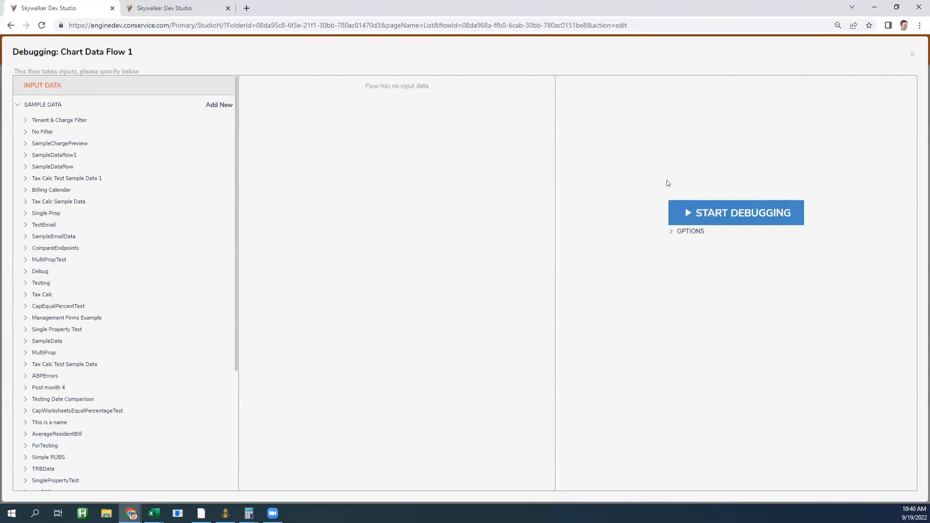
{"action": "left_click", "coordinate": [691, 208]}
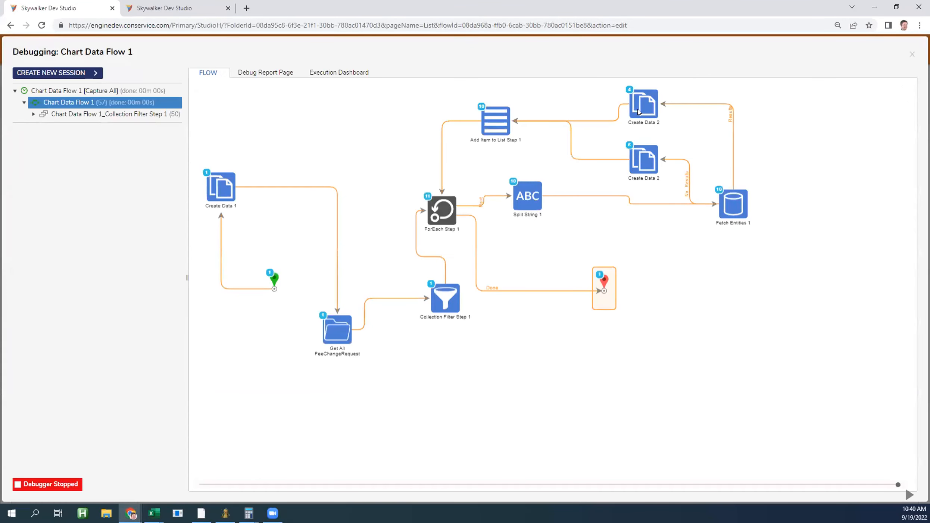
{"action": "left_click", "coordinate": [500, 124]}
{"action": "left_click", "coordinate": [590, 89]}
{"action": "left_click", "coordinate": [616, 106]}
{"action": "left_click_drag", "start_coordinate": [463, 181], "coordinate": [318, 115]}
{"action": "left_click_drag", "start_coordinate": [442, 293], "coordinate": [559, 462]}
Examine the Key, Value and ColorString entries in the output data, and close the debugger
{"action": "left_click_drag", "start_coordinate": [319, 198], "coordinate": [322, 208]}
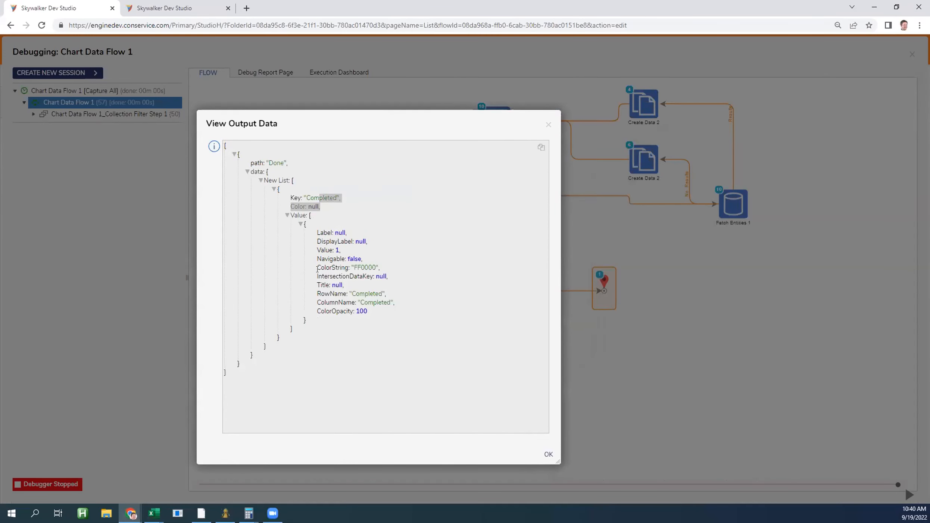
{"action": "left_click_drag", "start_coordinate": [321, 259], "coordinate": [341, 250]}
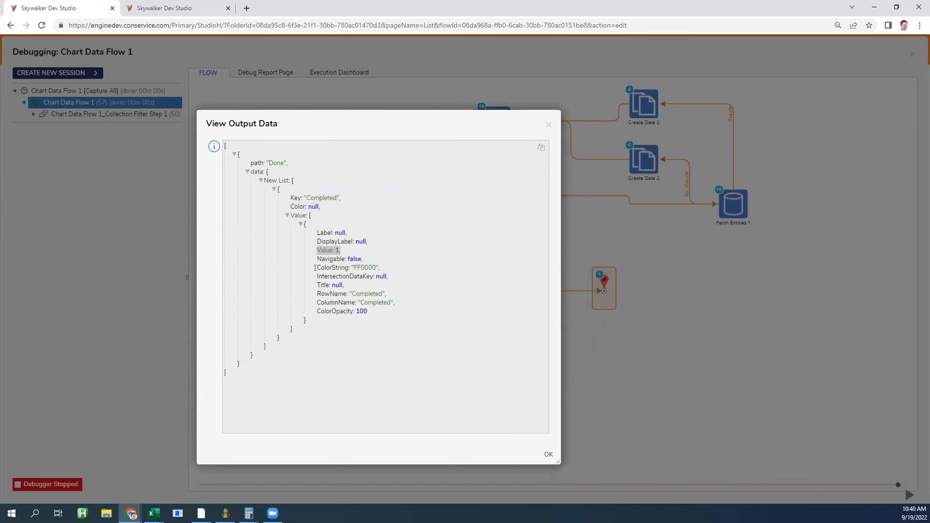
{"action": "left_click_drag", "start_coordinate": [324, 267], "coordinate": [382, 271]}
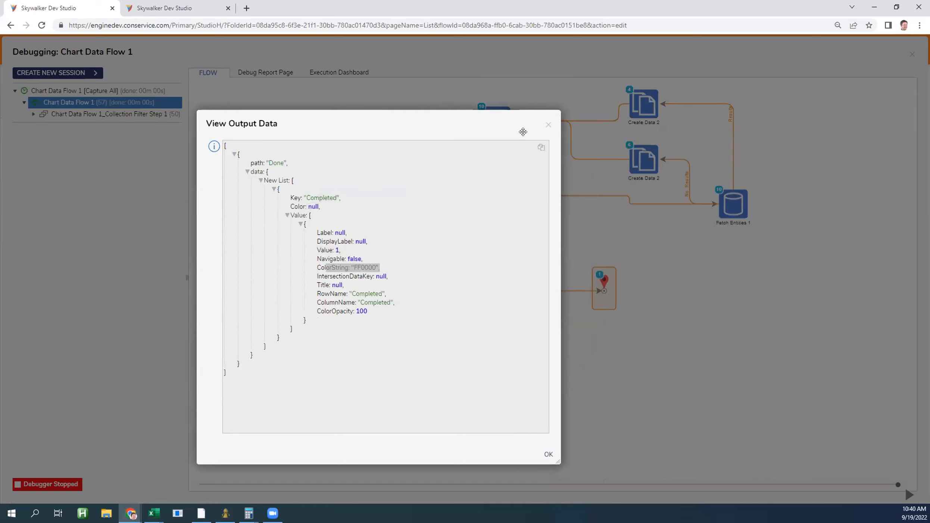
{"action": "left_click", "coordinate": [548, 126]}
{"action": "left_click", "coordinate": [910, 55]}
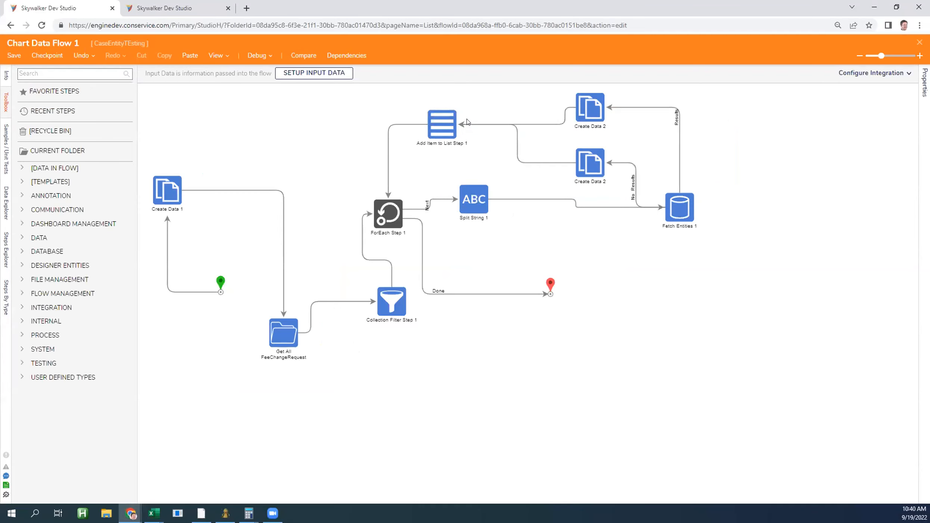
Review the input and output mappings of the Results path's Create Data 2, Add Item to List Step 1 and the end step
{"action": "left_click", "coordinate": [586, 120]}
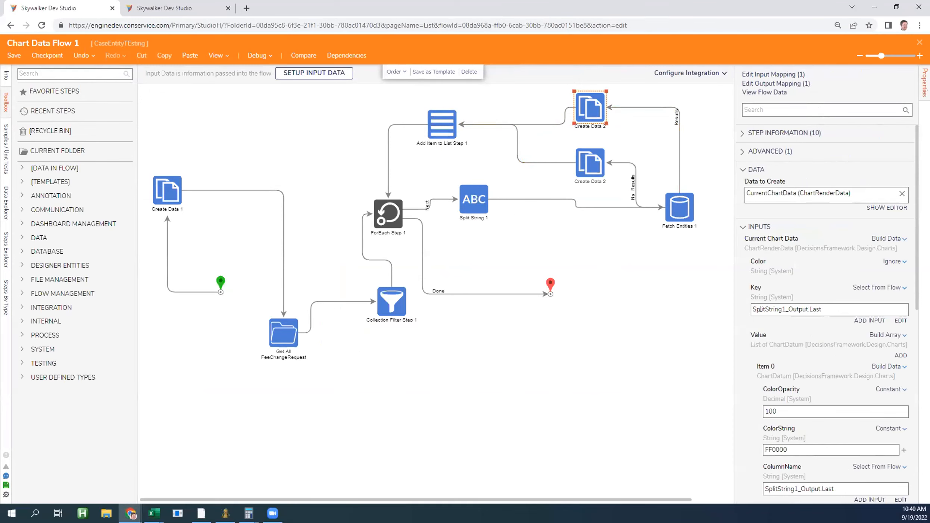
{"action": "scroll", "coordinate": [804, 291], "scroll_direction": "down", "scroll_amount": 4}
{"action": "scroll", "coordinate": [803, 291], "scroll_direction": "down", "scroll_amount": 1}
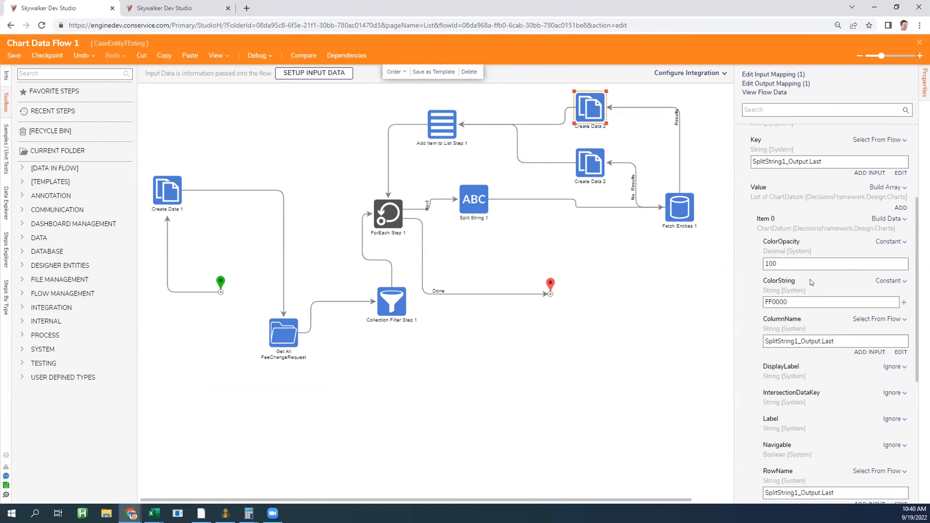
{"action": "scroll", "coordinate": [821, 276], "scroll_direction": "up", "scroll_amount": 1}
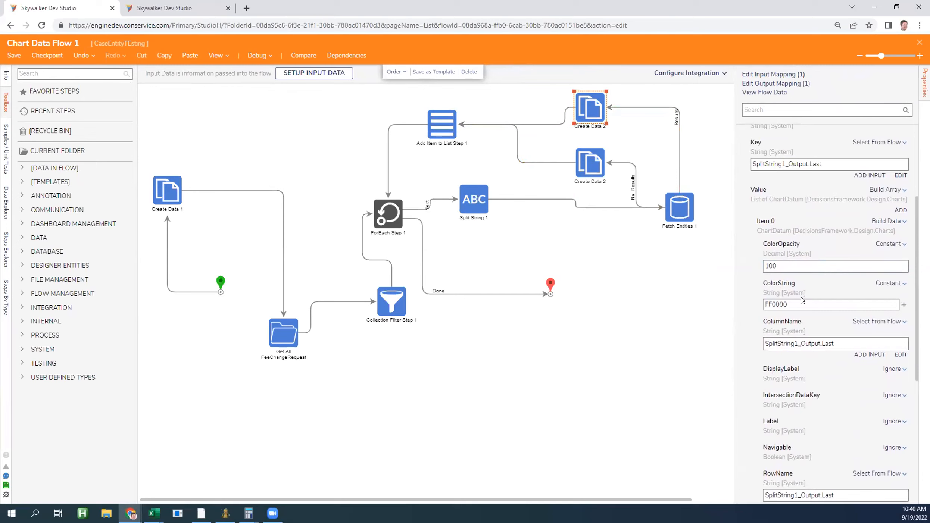
{"action": "scroll", "coordinate": [794, 361], "scroll_direction": "down", "scroll_amount": 4}
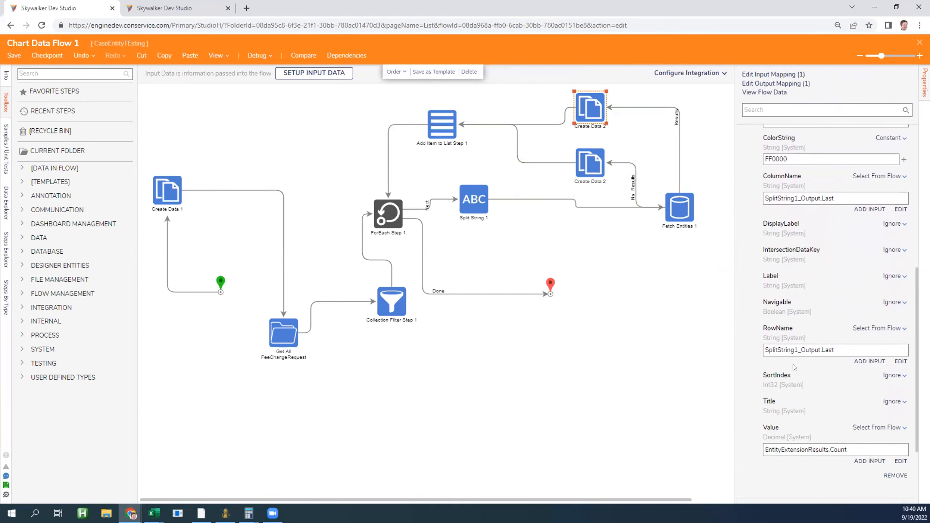
{"action": "left_click", "coordinate": [451, 140]}
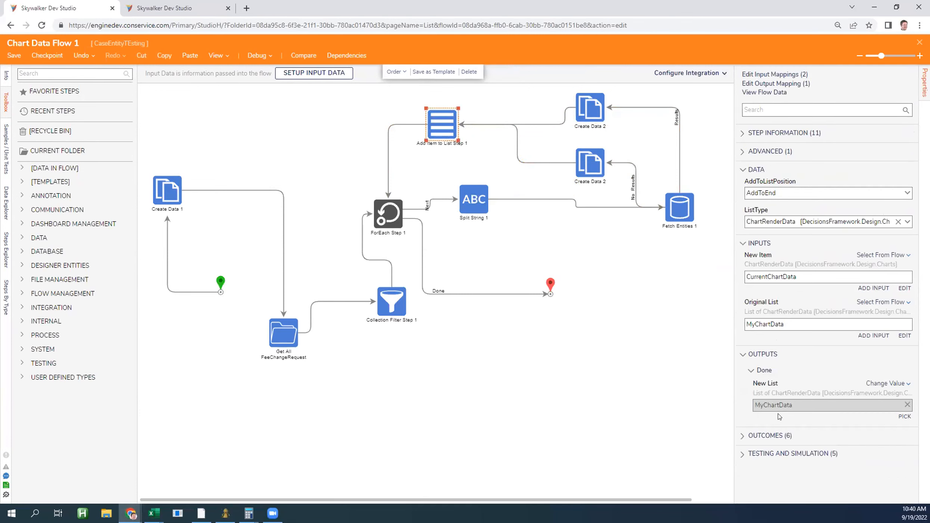
{"action": "left_click", "coordinate": [549, 285]}
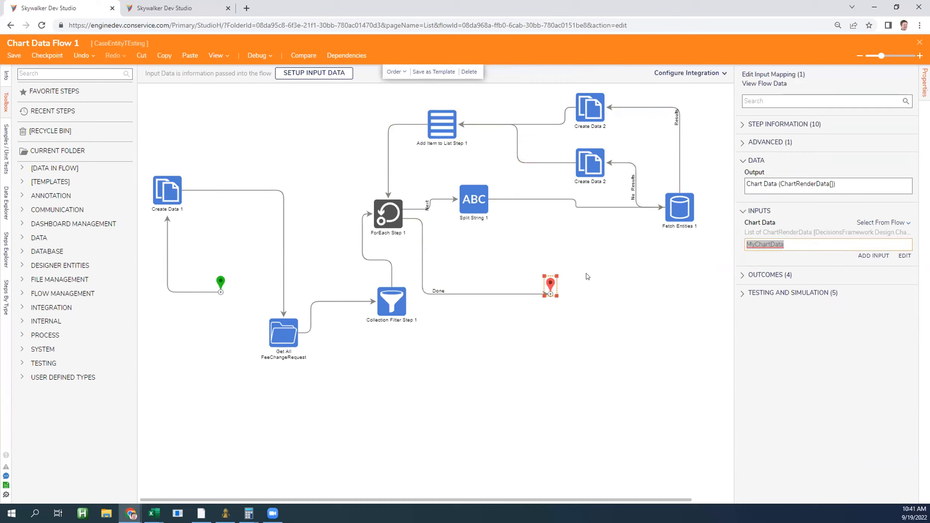
{"action": "left_click", "coordinate": [448, 127]}
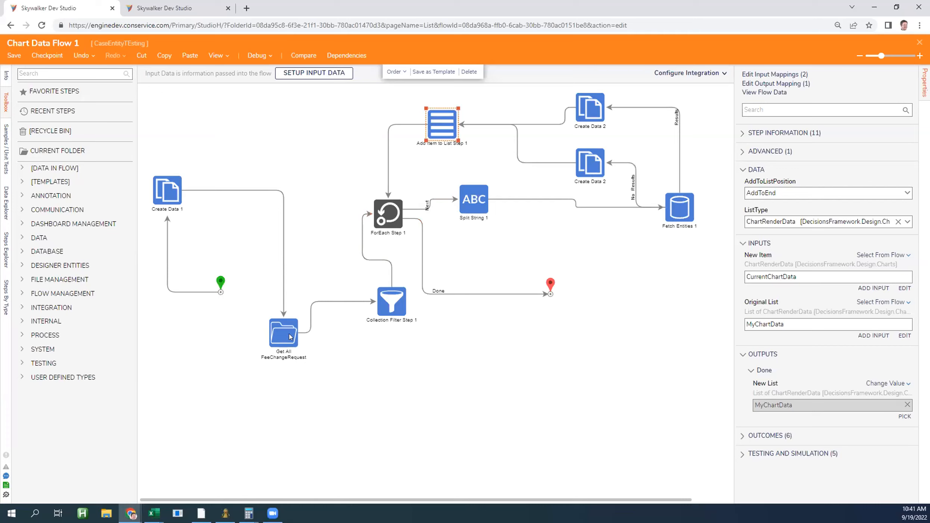
Refresh and reload the published Bars Chart page to check its bars, and return to Chart Data Flow 1
{"action": "left_click", "coordinate": [202, 5]}
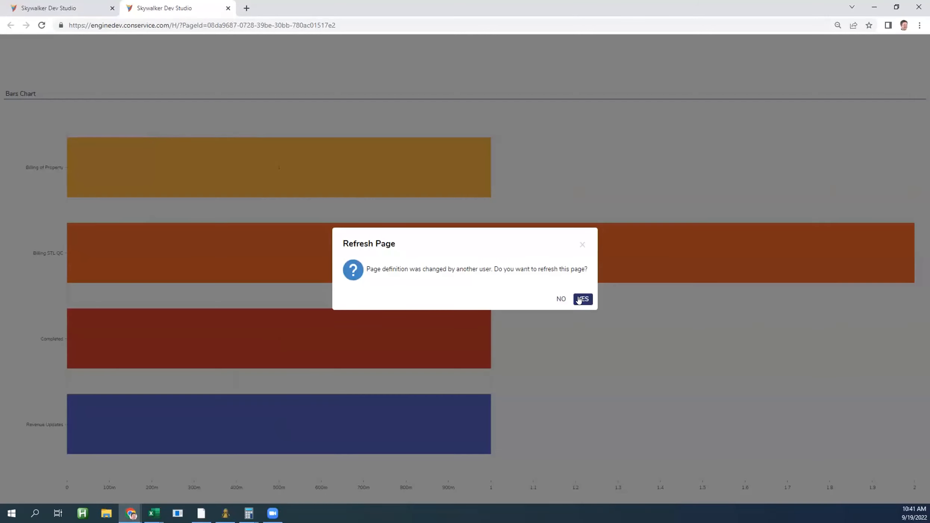
{"action": "left_click", "coordinate": [582, 299]}
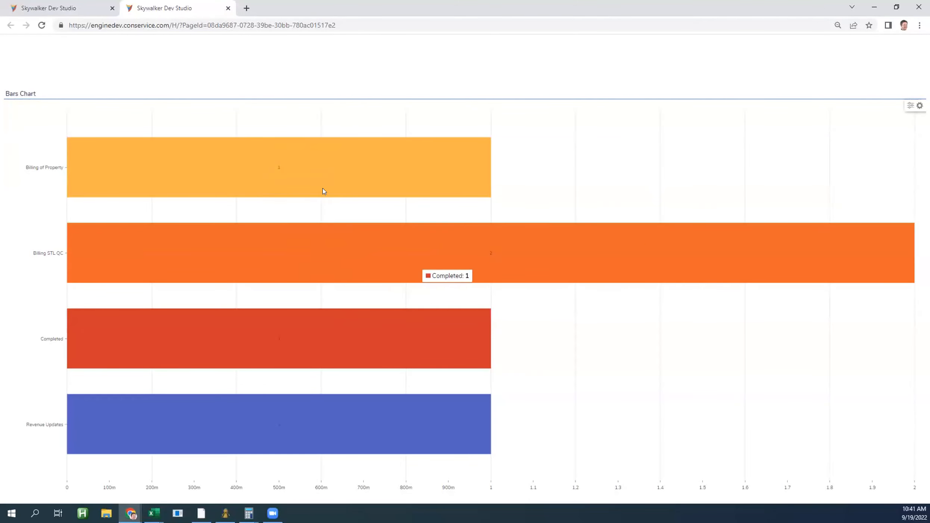
{"action": "left_click", "coordinate": [205, 23]}
{"action": "key", "text": "Return"}
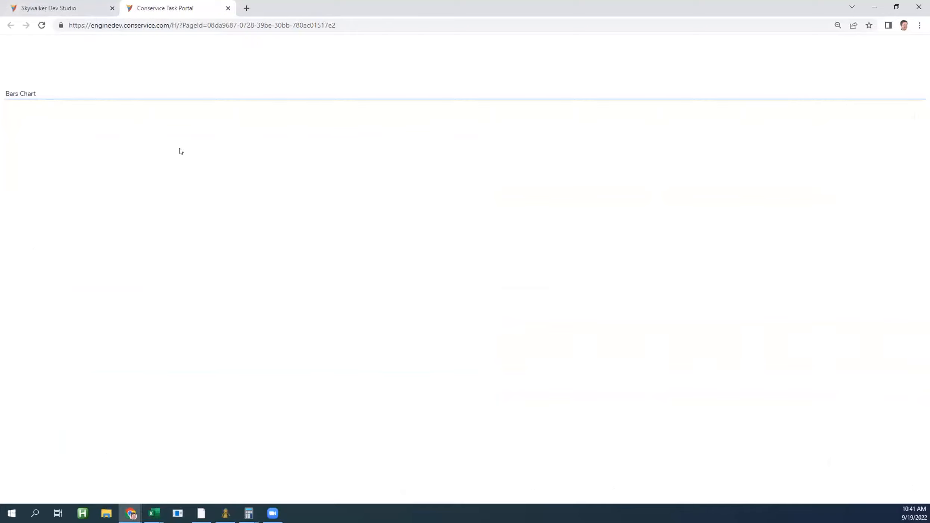
{"action": "left_click", "coordinate": [86, 4]}
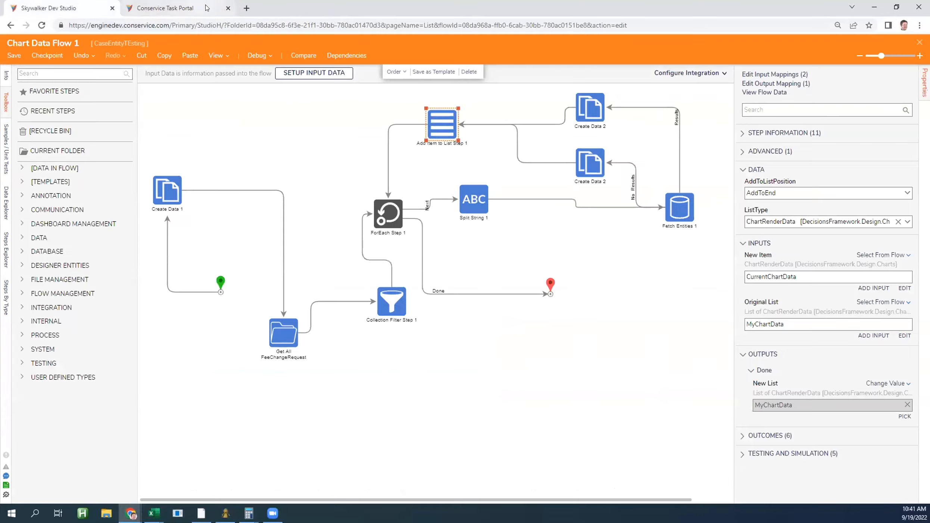
Open Skywalker Dev Studio from the enginedev address in a new browser tab
{"action": "left_click", "coordinate": [247, 8]}
{"action": "type", "text": "dev"}
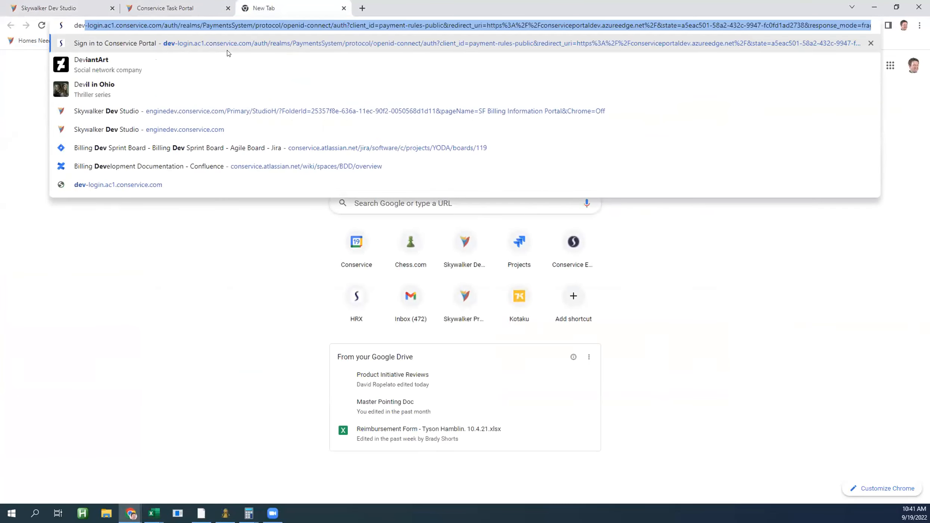
{"action": "key", "text": "BackSpace"}
{"action": "key", "text": "BackSpace"}
{"action": "key", "text": "BackSpace"}
{"action": "key", "text": "BackSpace"}
{"action": "type", "text": "eng"}
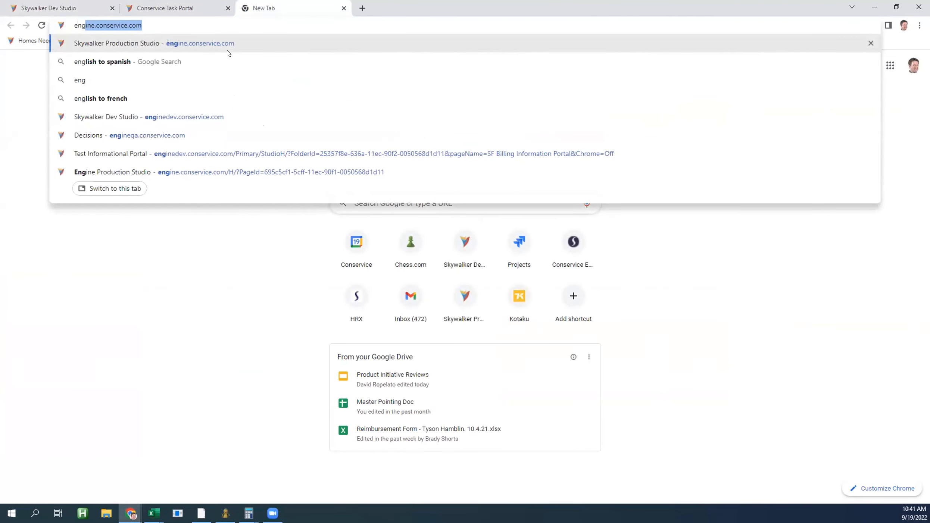
{"action": "type", "text": "ined"}
{"action": "key", "text": "Return"}
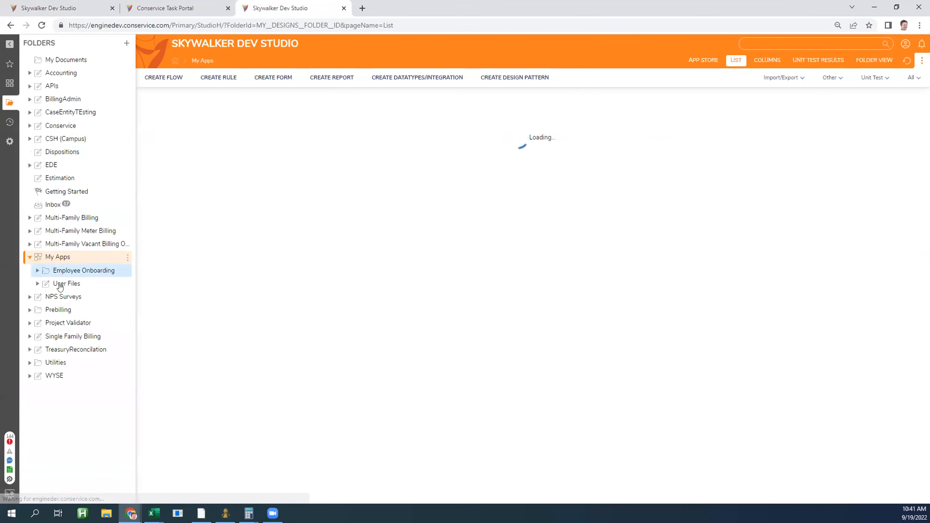
Open the server logs in the Logging folder of System > Administration > System Tools
{"action": "left_click", "coordinate": [7, 141]}
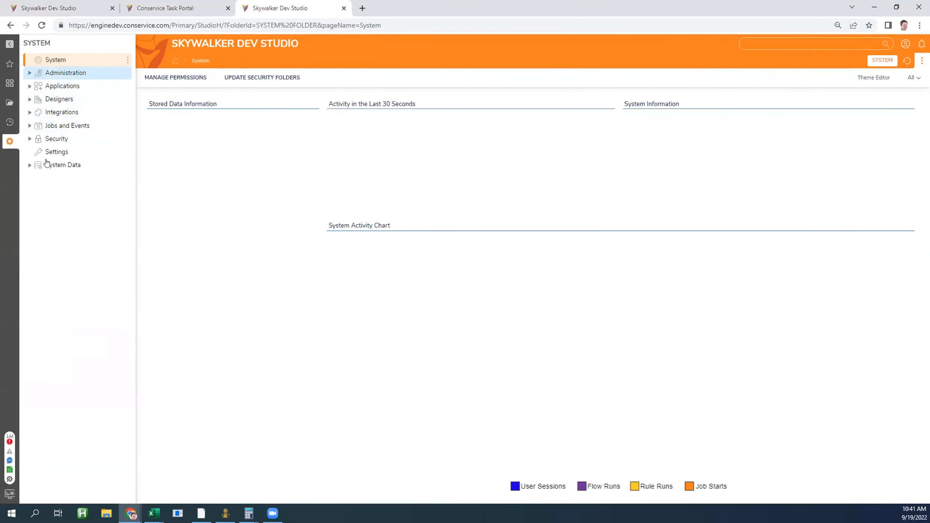
{"action": "left_click", "coordinate": [52, 74]}
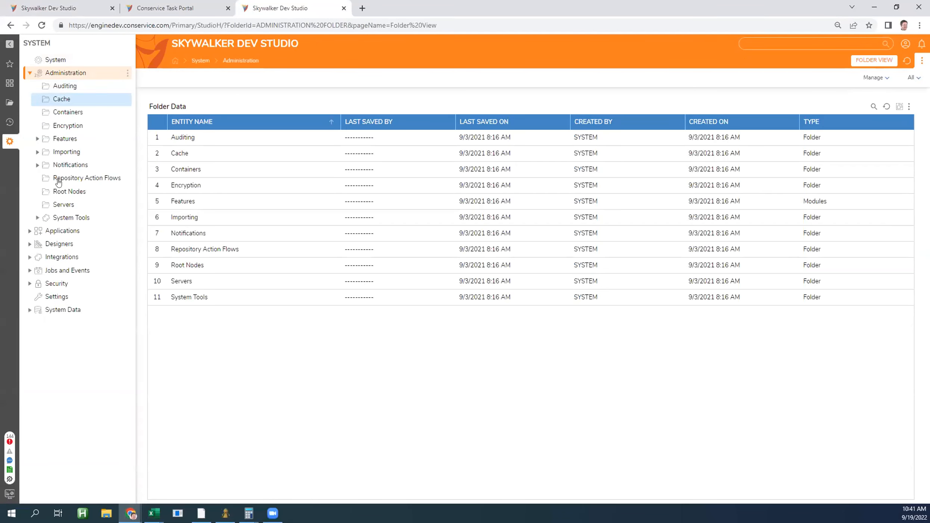
{"action": "left_click", "coordinate": [62, 220]}
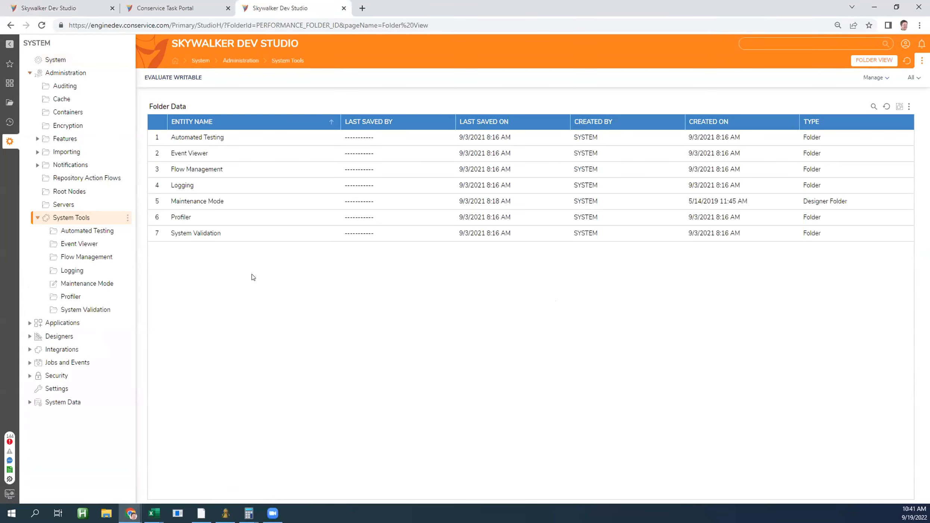
{"action": "double_click", "coordinate": [182, 184]}
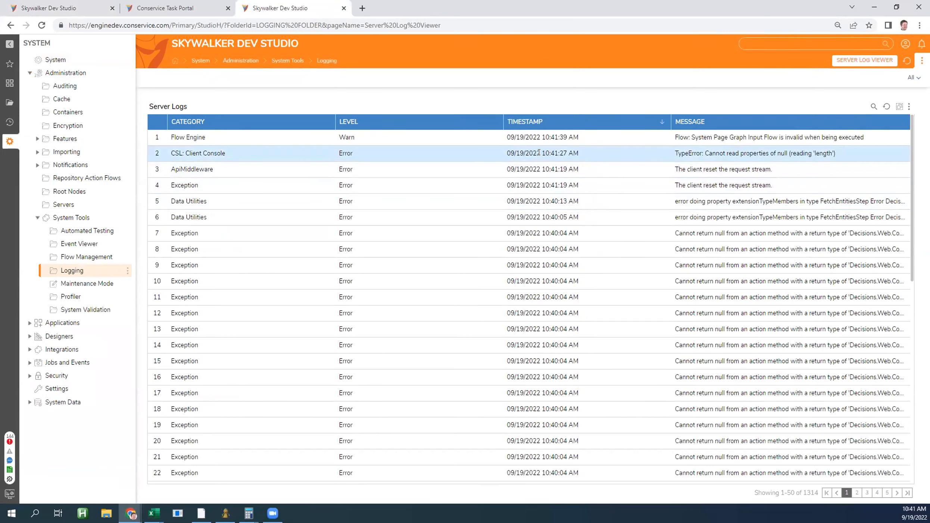
Examine the messages of the latest Flow Engine warning and the CSL: Client Console error in the server logs
{"action": "left_click", "coordinate": [724, 139]}
{"action": "left_click_drag", "start_coordinate": [322, 145], "coordinate": [488, 144]}
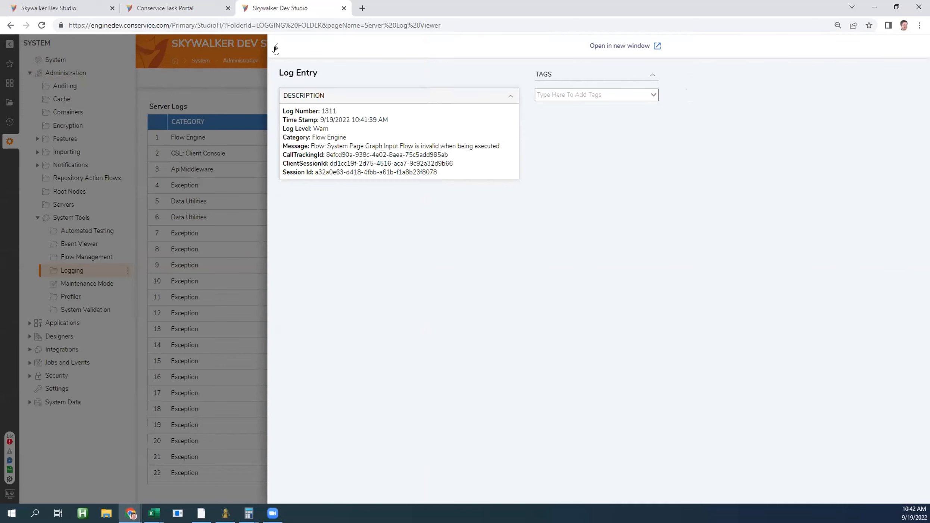
{"action": "left_click", "coordinate": [277, 45]}
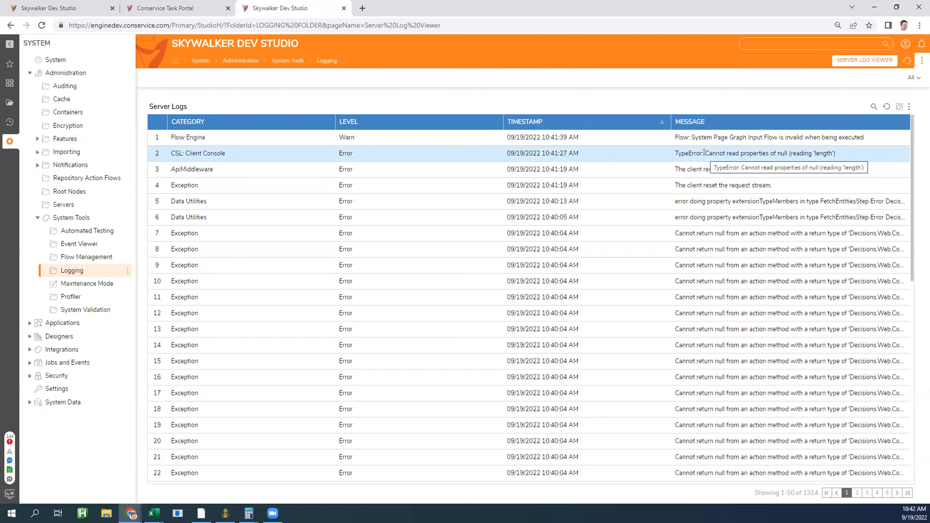
{"action": "left_click", "coordinate": [516, 159]}
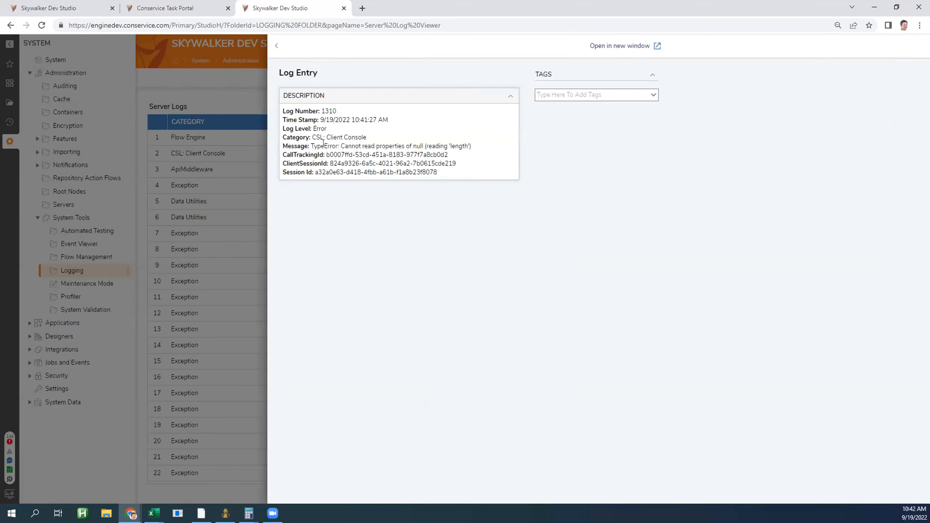
{"action": "left_click_drag", "start_coordinate": [335, 145], "coordinate": [466, 146]}
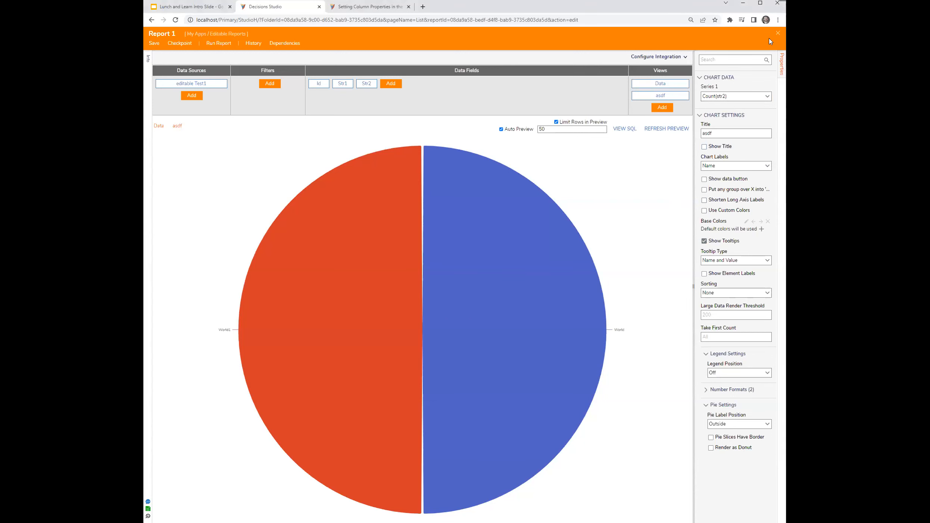
Save and close Report 1, and create a designer project named "chart render data" under My Apps
{"action": "key", "text": "ctrl+s"}
{"action": "left_click", "coordinate": [545, 309]}
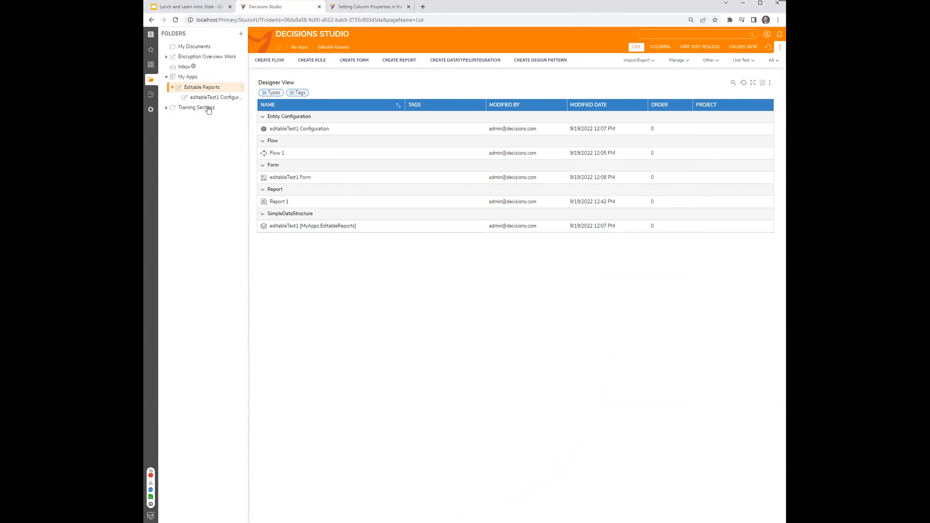
{"action": "right_click", "coordinate": [199, 91]}
{"action": "right_click", "coordinate": [195, 79]}
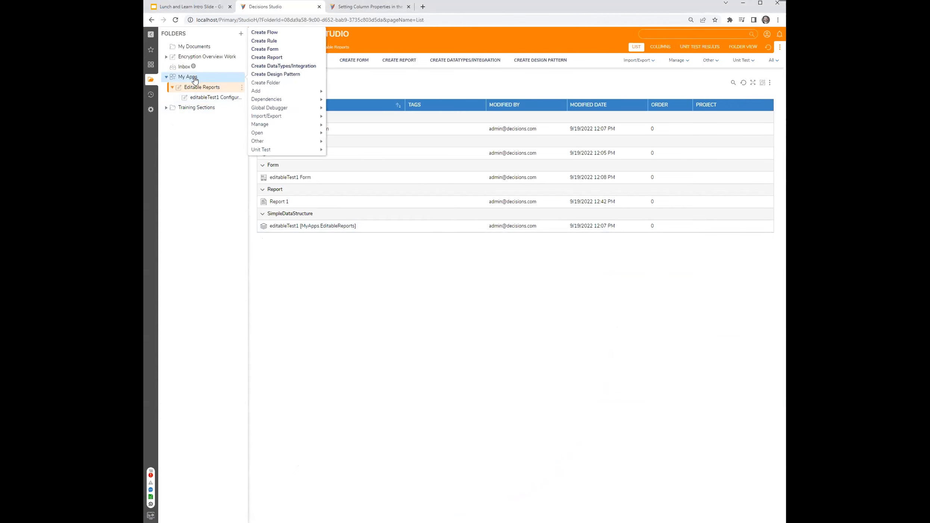
{"action": "right_click", "coordinate": [191, 79]}
{"action": "left_click", "coordinate": [266, 83]}
{"action": "left_click", "coordinate": [522, 275]}
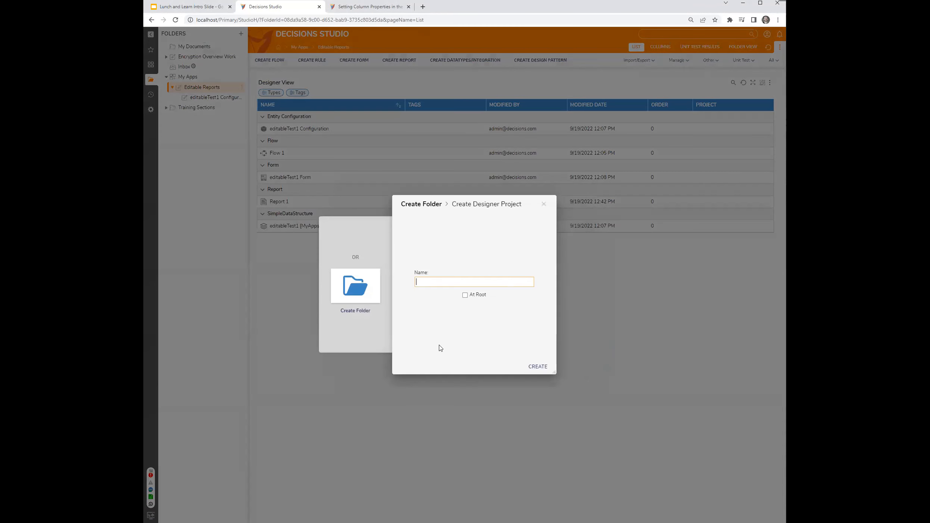
{"action": "type", "text": "chart render data"}
{"action": "left_click", "coordinate": [538, 367]}
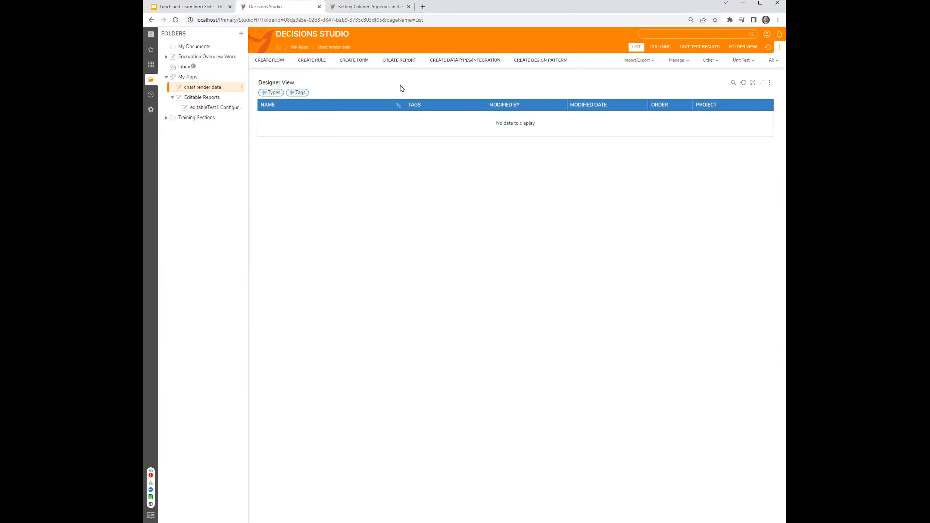
Create a Case Entity named "caseTest1" with a String field named "str1" in the chart render data project
{"action": "left_click", "coordinate": [482, 61]}
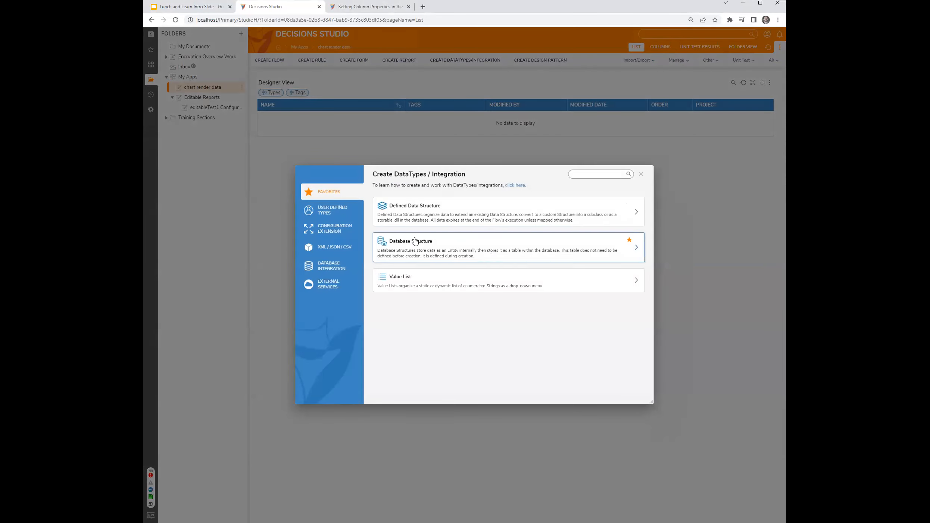
{"action": "left_click", "coordinate": [334, 212]}
{"action": "scroll", "coordinate": [419, 336], "scroll_direction": "down", "scroll_amount": 3}
{"action": "left_click", "coordinate": [417, 362]}
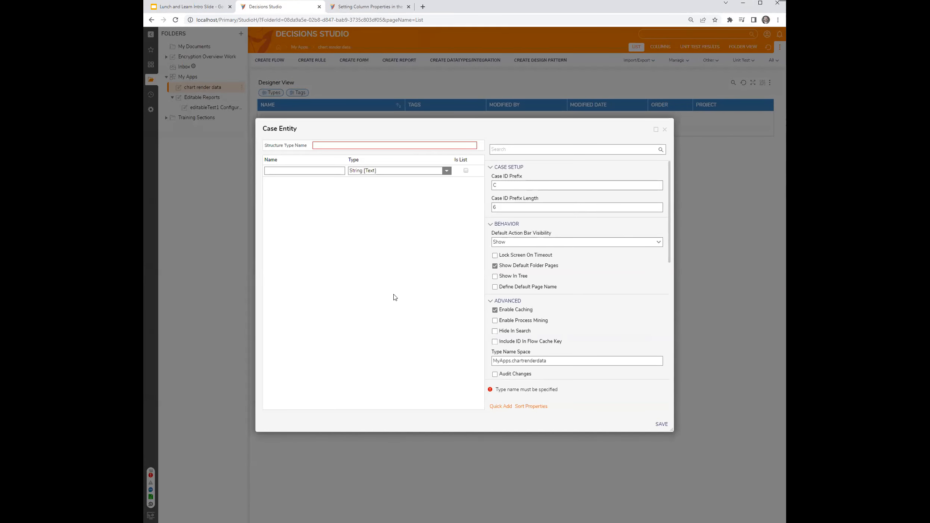
{"action": "type", "text": "cast"}
{"action": "key", "text": "BackSpace"}
{"action": "type", "text": "eTest1"}
{"action": "key", "text": "Tab"}
{"action": "type", "text": "str1"}
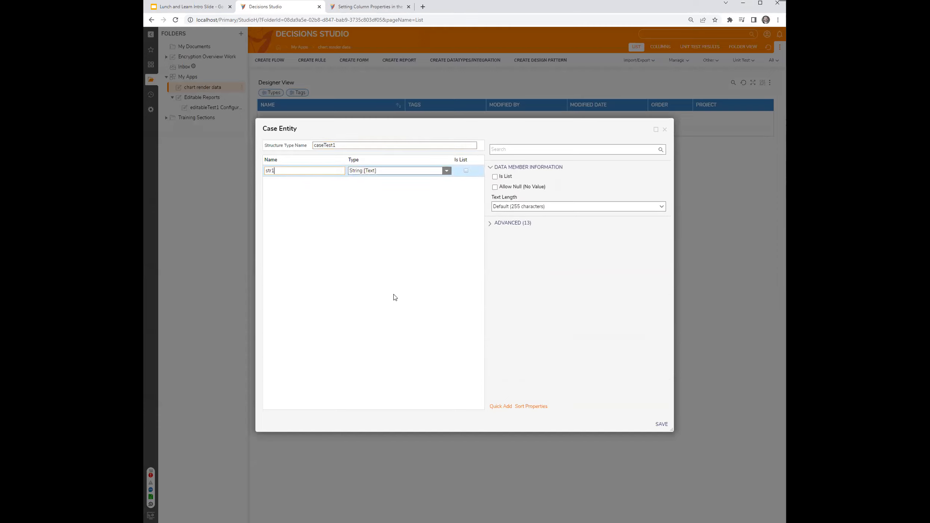
{"action": "left_click", "coordinate": [658, 424]}
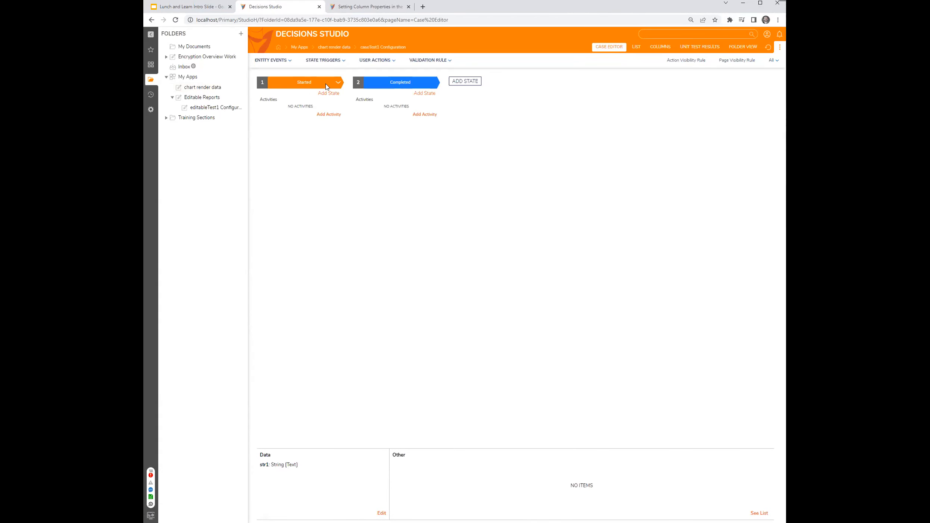
Add a third case state named "A State" to the caseTest1 configuration
{"action": "left_click", "coordinate": [464, 82]}
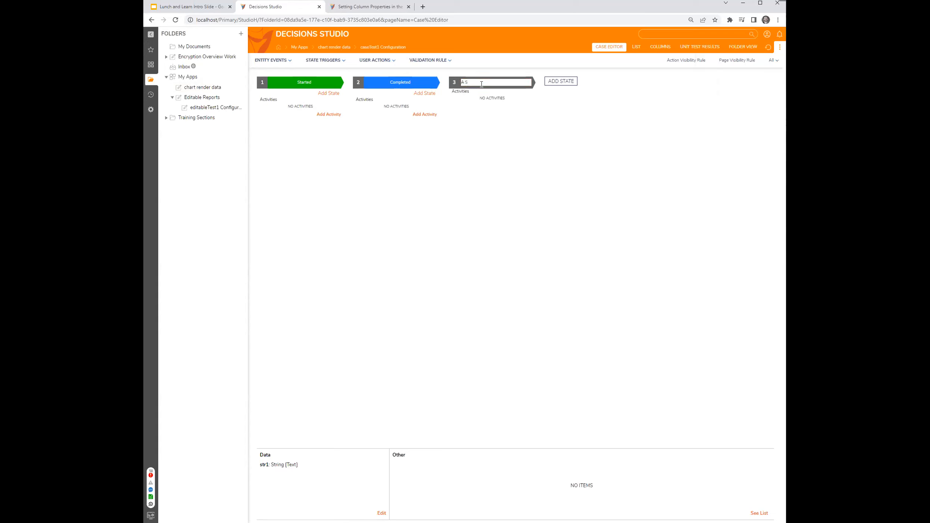
{"action": "type", "text": "A State"}
{"action": "key", "text": "Return"}
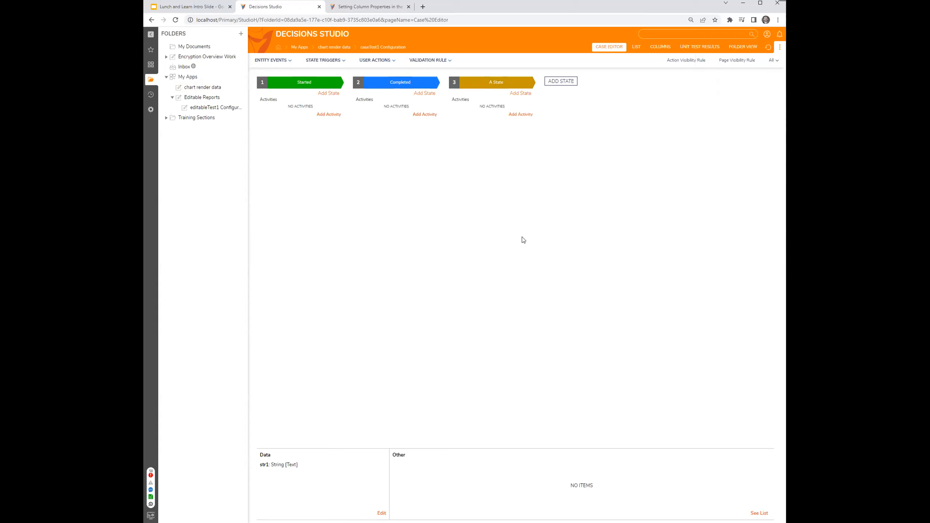
Add a caseTest1 case named "test1" to the chart render data project
{"action": "left_click", "coordinate": [198, 88]}
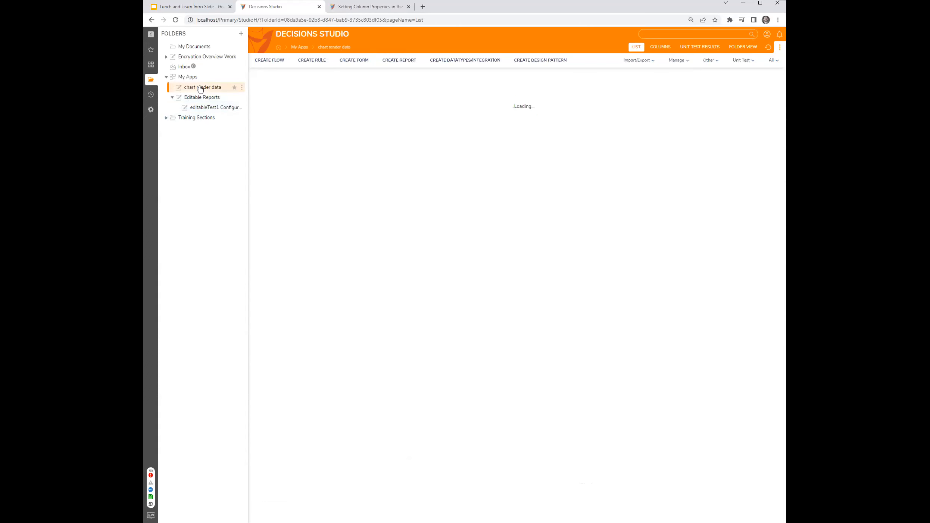
{"action": "left_click", "coordinate": [241, 87]}
{"action": "mouse_move", "coordinate": [313, 95]}
{"action": "mouse_move", "coordinate": [339, 126]}
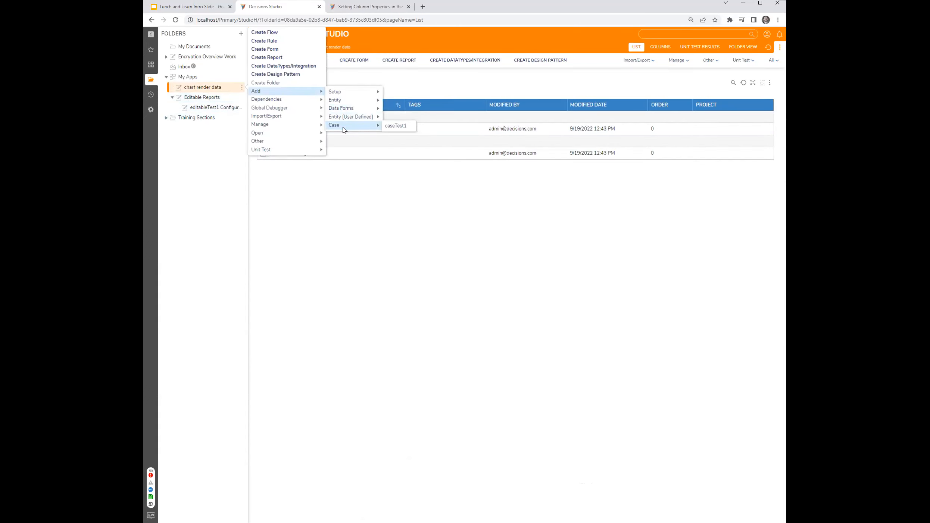
{"action": "left_click", "coordinate": [396, 128]}
{"action": "left_click", "coordinate": [423, 225]}
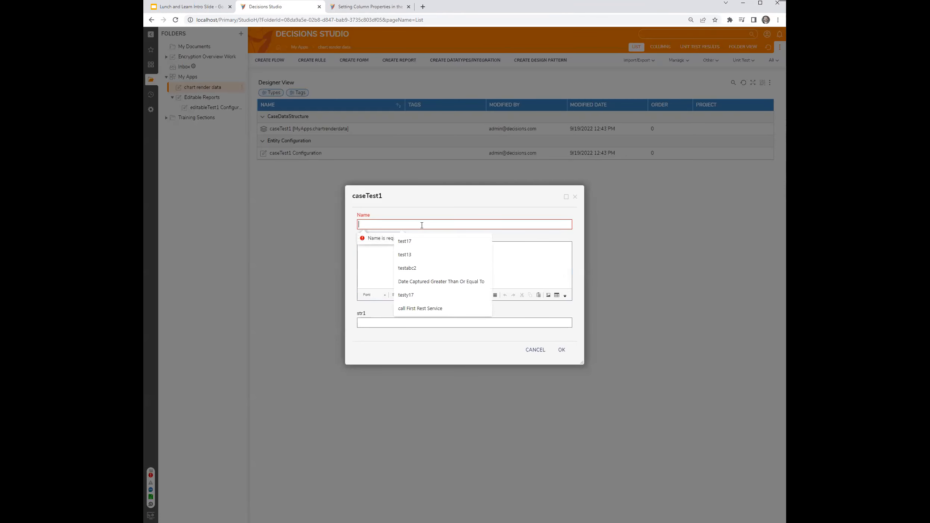
{"action": "type", "text": "test1"}
{"action": "left_click", "coordinate": [562, 350]}
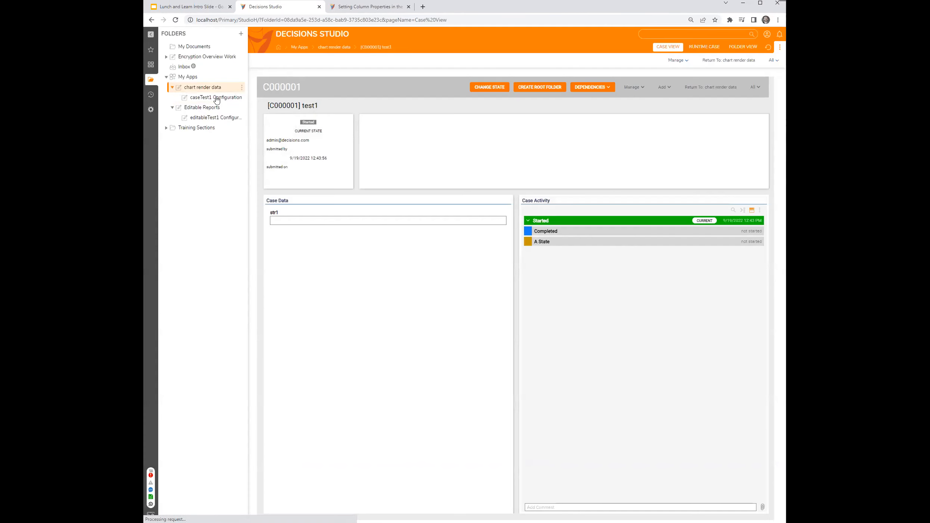
Add another caseTest1 case named "test2" to the chart render data project
{"action": "right_click", "coordinate": [197, 90]}
{"action": "mouse_move", "coordinate": [277, 92]}
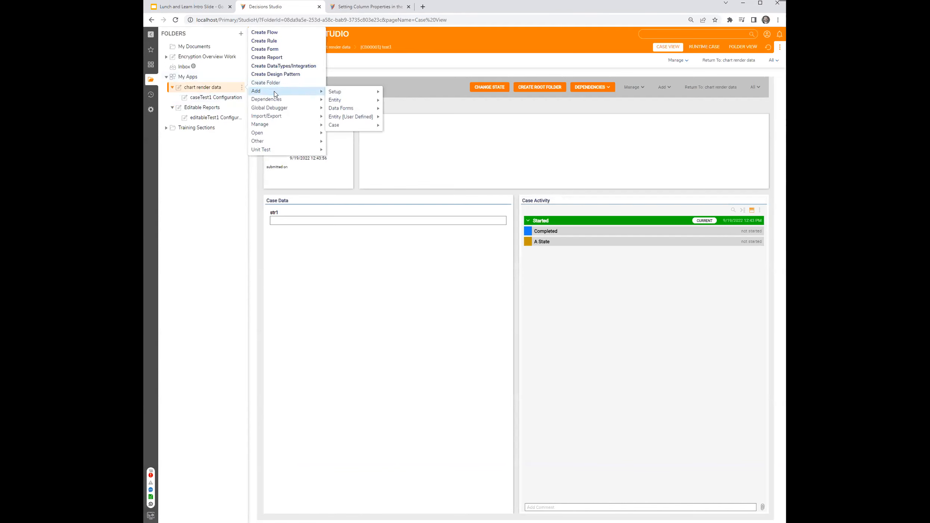
{"action": "mouse_move", "coordinate": [344, 125]}
{"action": "left_click", "coordinate": [392, 127]}
{"action": "left_click", "coordinate": [394, 224]}
{"action": "type", "text": "test2"}
{"action": "left_click", "coordinate": [561, 350]}
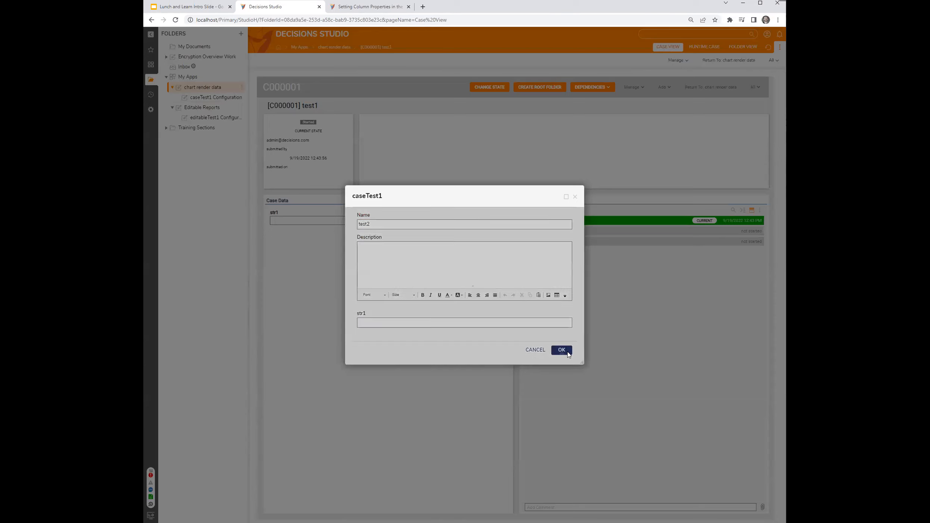
Change the state of the test2 case to Completed
{"action": "left_click", "coordinate": [204, 88]}
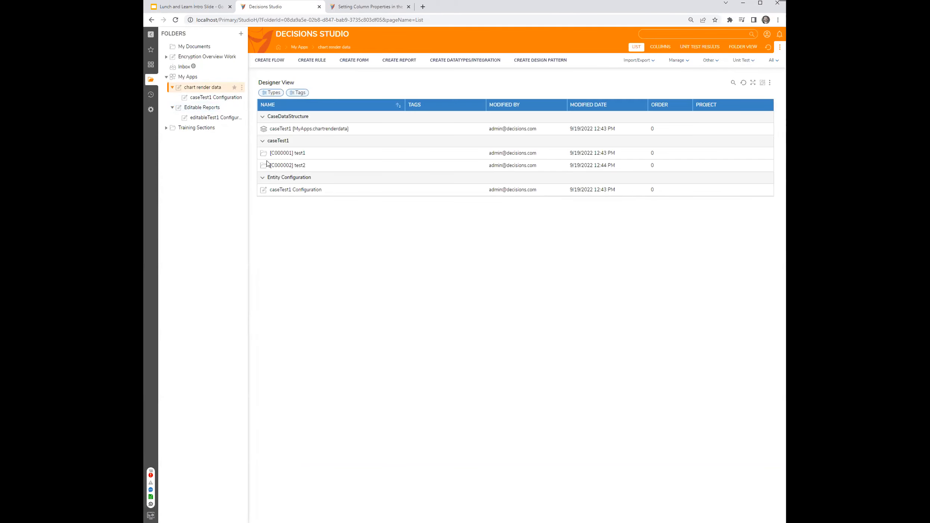
{"action": "right_click", "coordinate": [303, 152]}
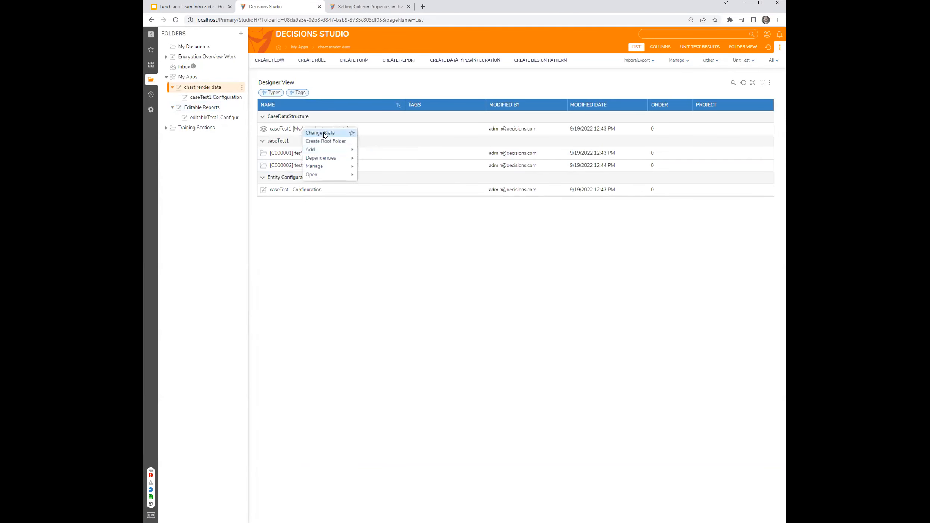
{"action": "right_click", "coordinate": [285, 166]}
{"action": "left_click", "coordinate": [318, 142]}
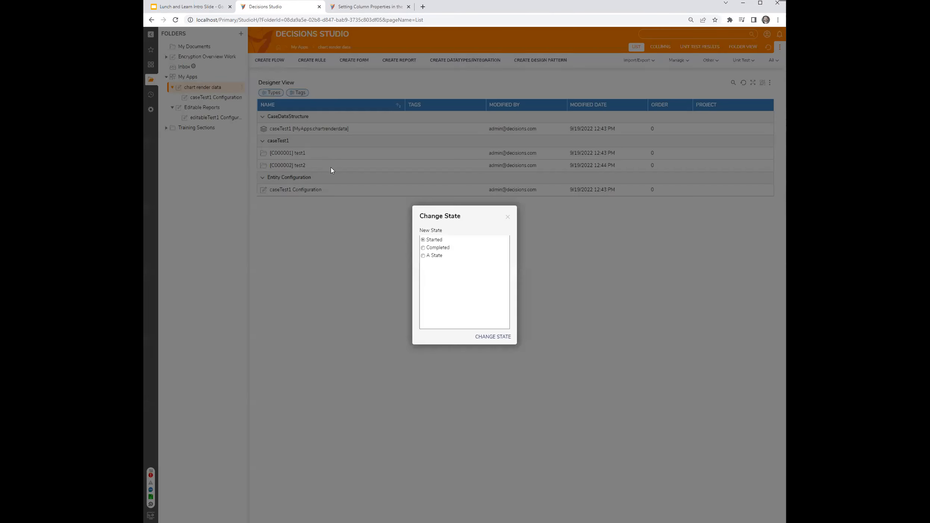
{"action": "left_click", "coordinate": [493, 338]}
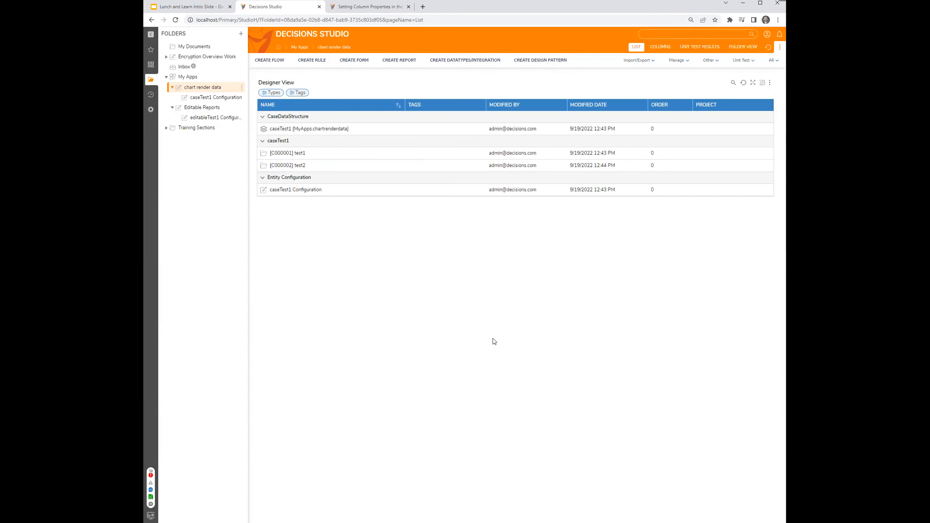
Create a report in the chart render data project with case Test1 [Folder] as its data source
{"action": "left_click", "coordinate": [400, 64]}
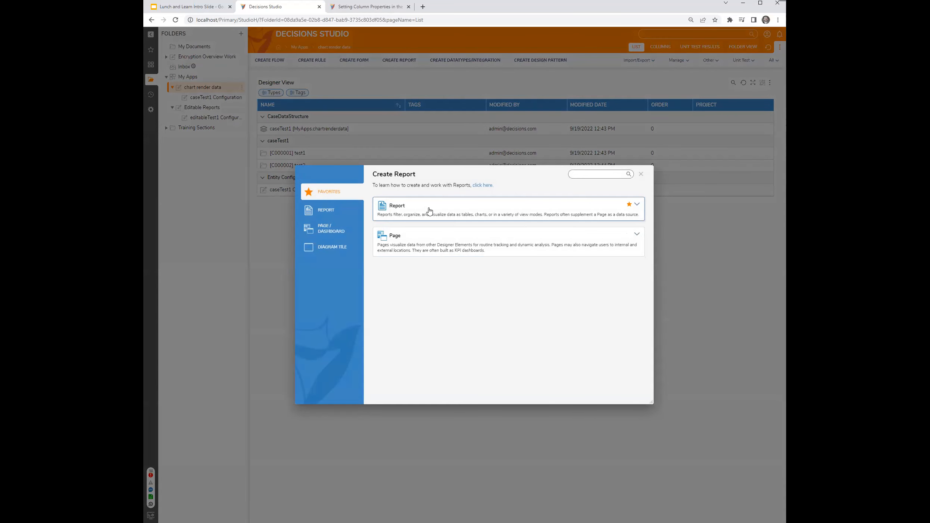
{"action": "left_click", "coordinate": [429, 211]}
{"action": "left_click", "coordinate": [509, 225]}
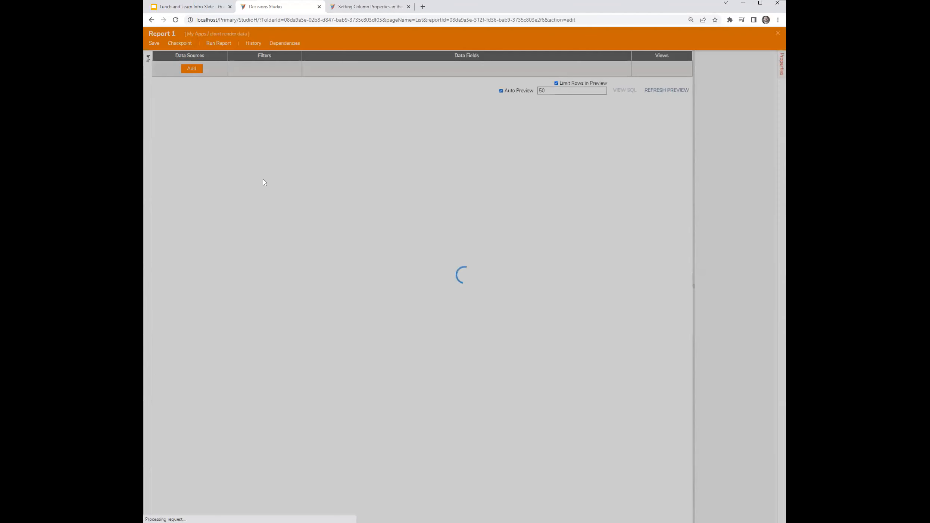
{"action": "left_click", "coordinate": [191, 83]}
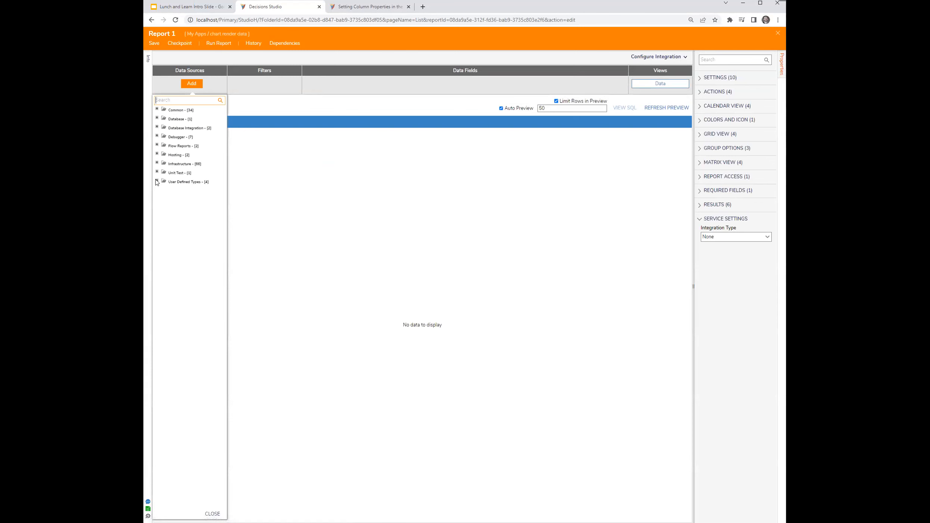
{"action": "left_click", "coordinate": [156, 181]}
{"action": "left_click", "coordinate": [165, 190]}
{"action": "left_click", "coordinate": [178, 200]}
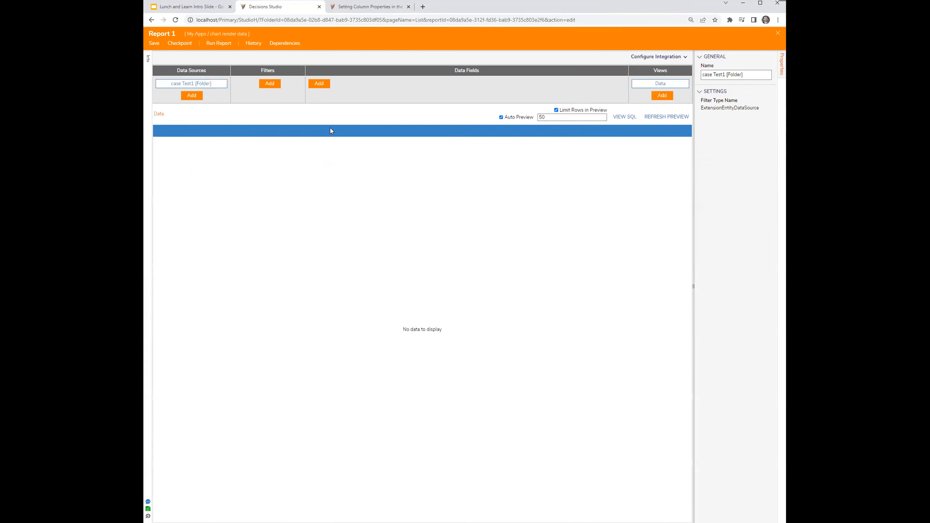
Add the Entity Name and State data fields to the report and group its rows by State
{"action": "left_click", "coordinate": [323, 85]}
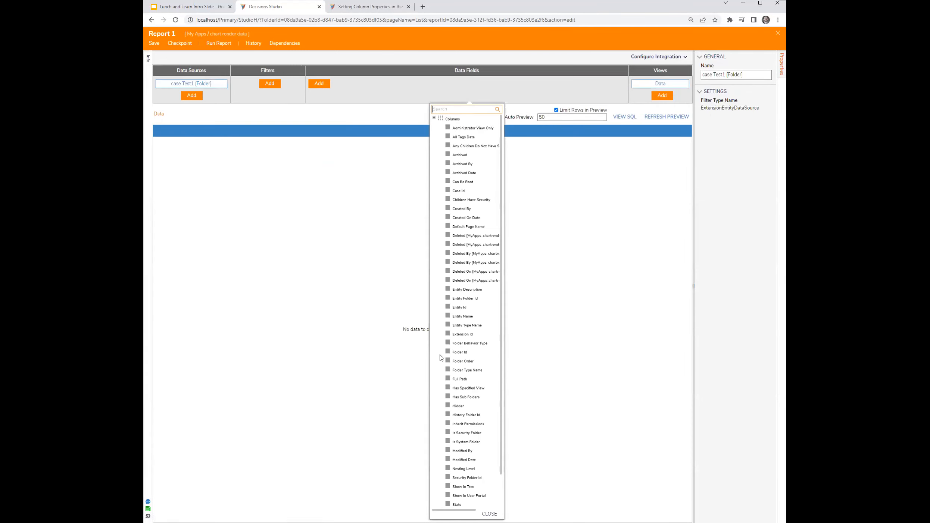
{"action": "left_click", "coordinate": [447, 317]}
{"action": "scroll", "coordinate": [447, 474], "scroll_direction": "down", "scroll_amount": 2}
{"action": "left_click", "coordinate": [446, 469]}
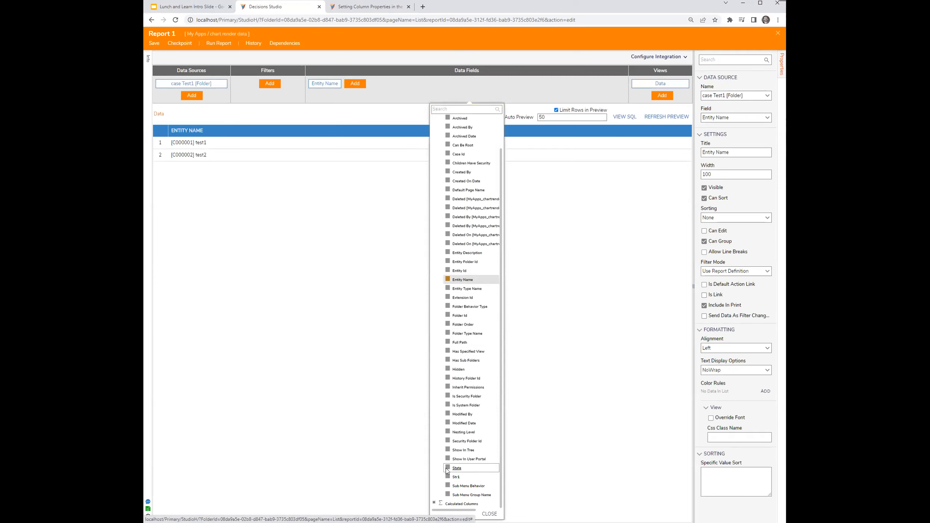
{"action": "left_click", "coordinate": [350, 249]}
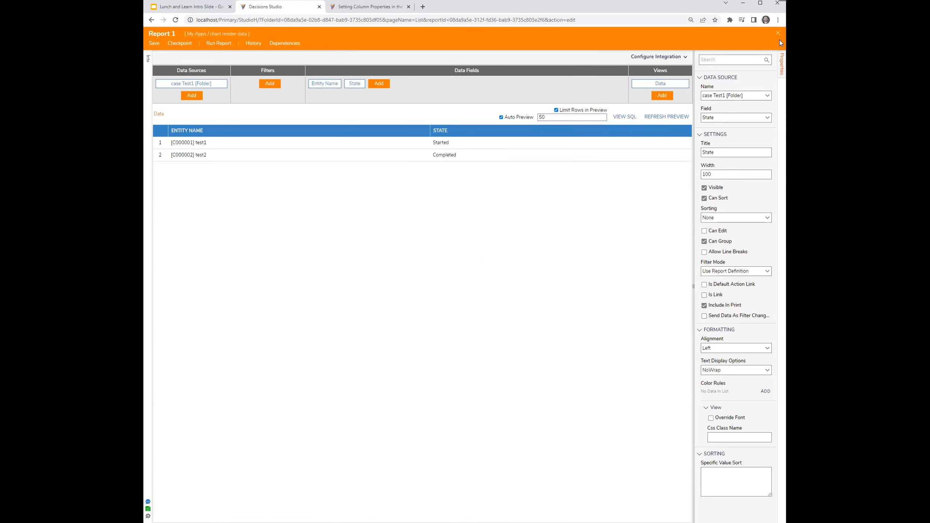
{"action": "left_click", "coordinate": [677, 130]}
Add a Columns chart view titled "asdf" with Count(state) as its series, and save and close the report
{"action": "left_click", "coordinate": [662, 96]}
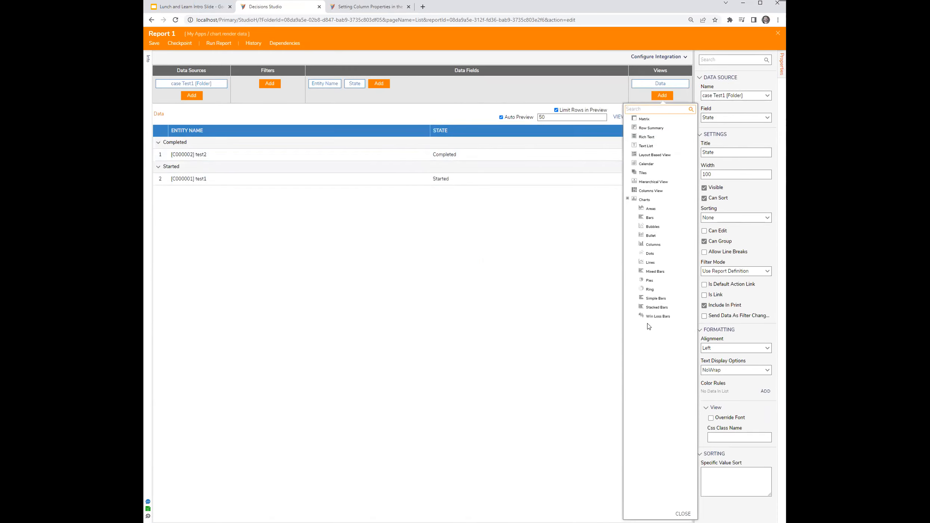
{"action": "left_click", "coordinate": [650, 245]}
{"action": "left_click", "coordinate": [463, 290]}
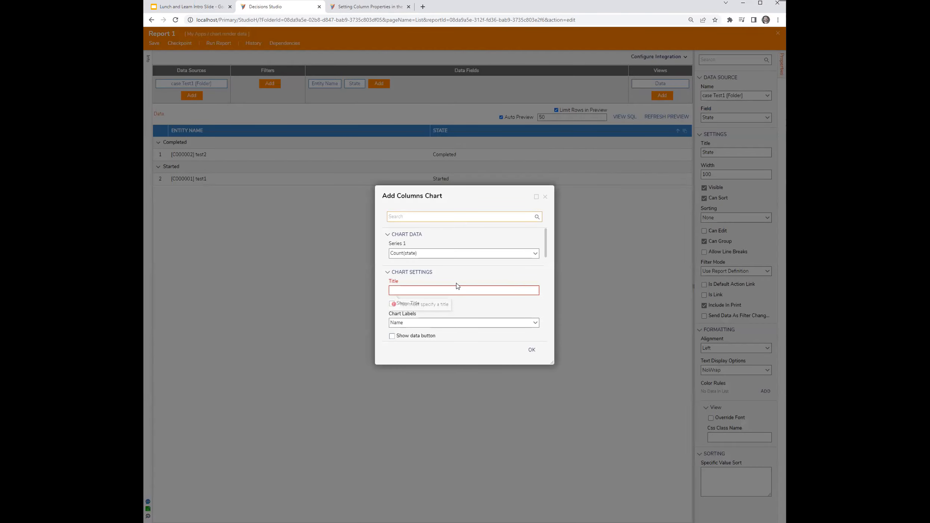
{"action": "type", "text": "asdf"}
{"action": "left_click", "coordinate": [537, 354]}
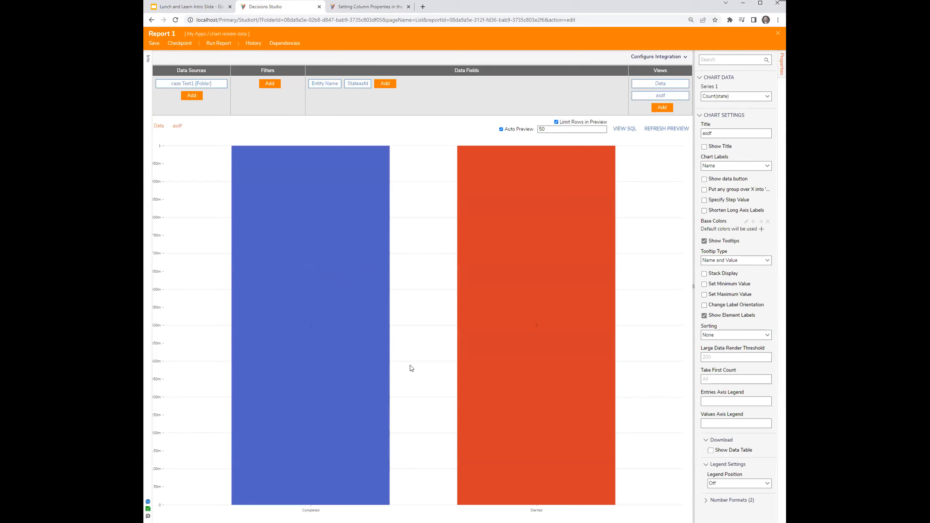
{"action": "left_click", "coordinate": [779, 33]}
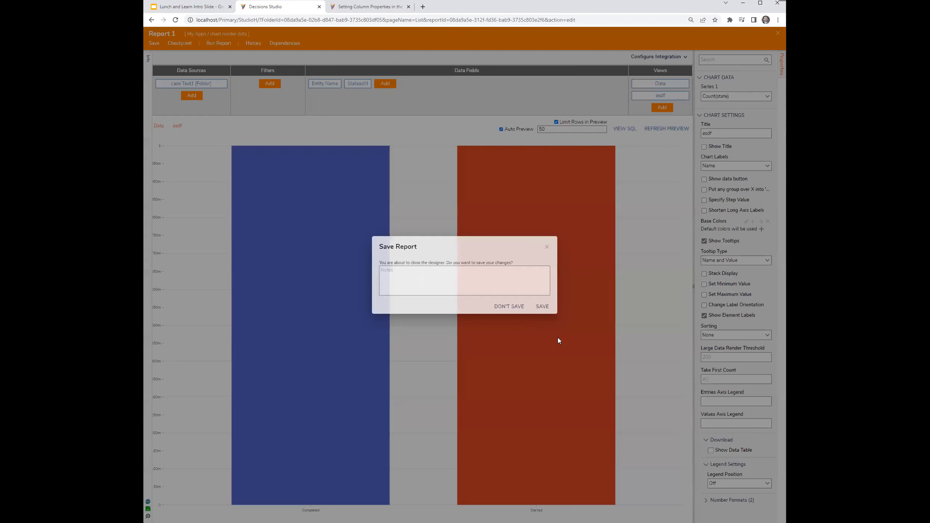
{"action": "left_click", "coordinate": [542, 306]}
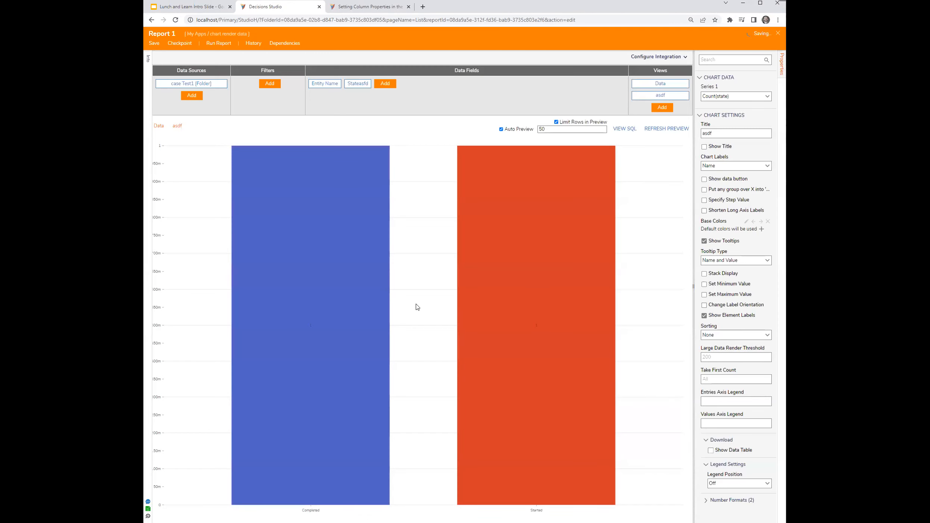
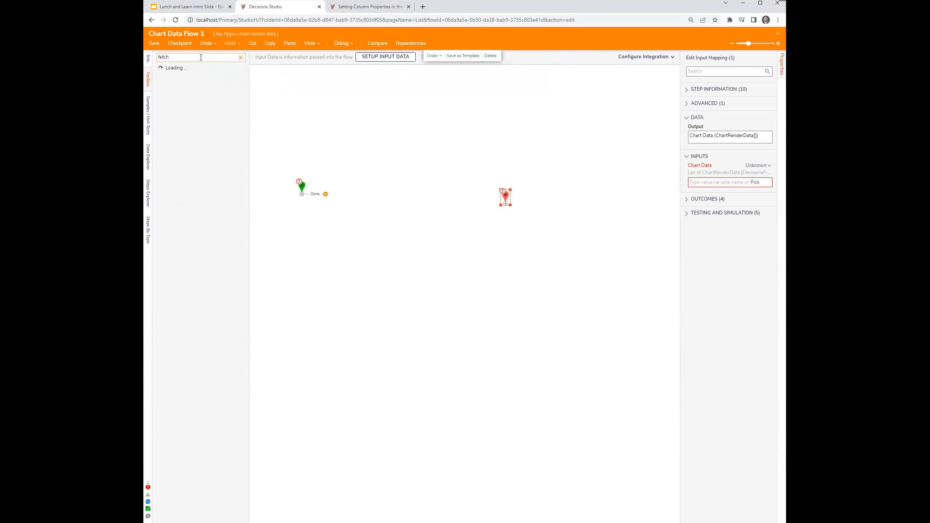
Add a Fetch Entities step to Chart Data Flow 1 and connect the start step's Done outcome to it
{"action": "left_click_drag", "start_coordinate": [260, 214], "coordinate": [351, 196]}
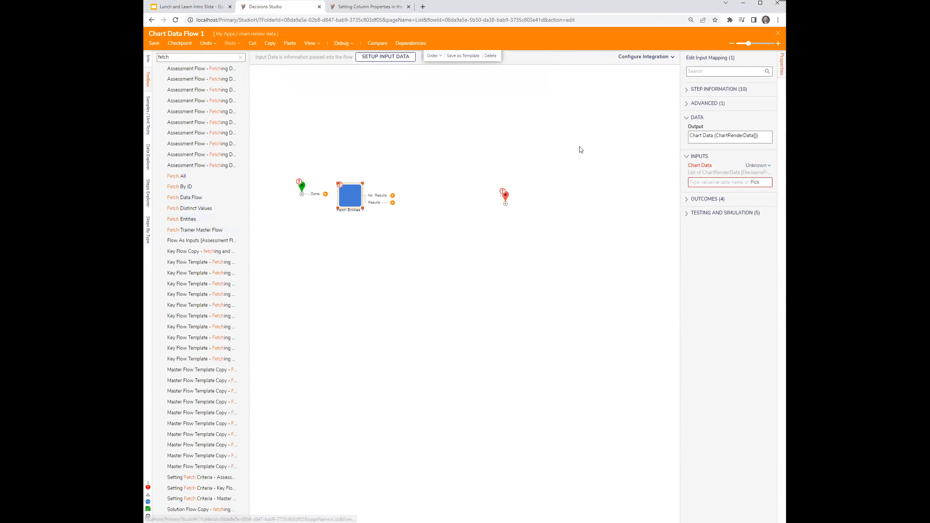
{"action": "left_click", "coordinate": [516, 135]}
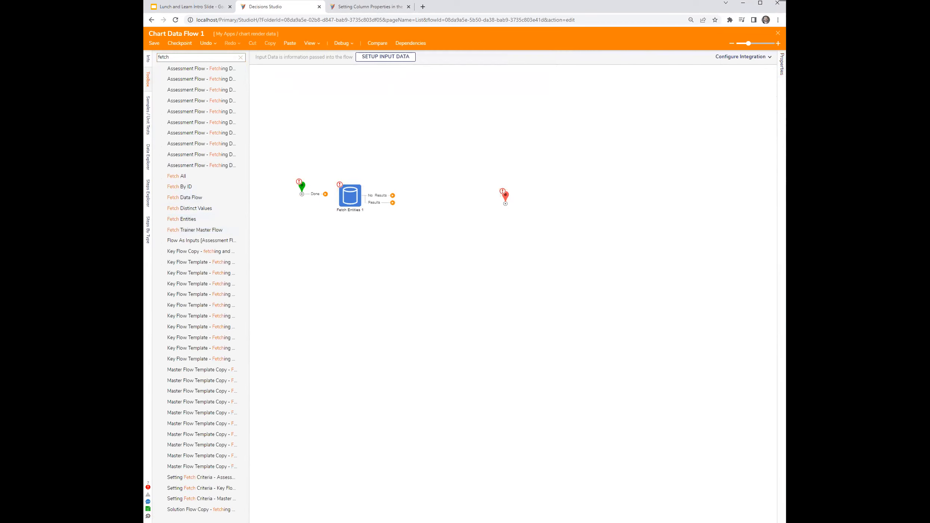
{"action": "left_click", "coordinate": [782, 65]}
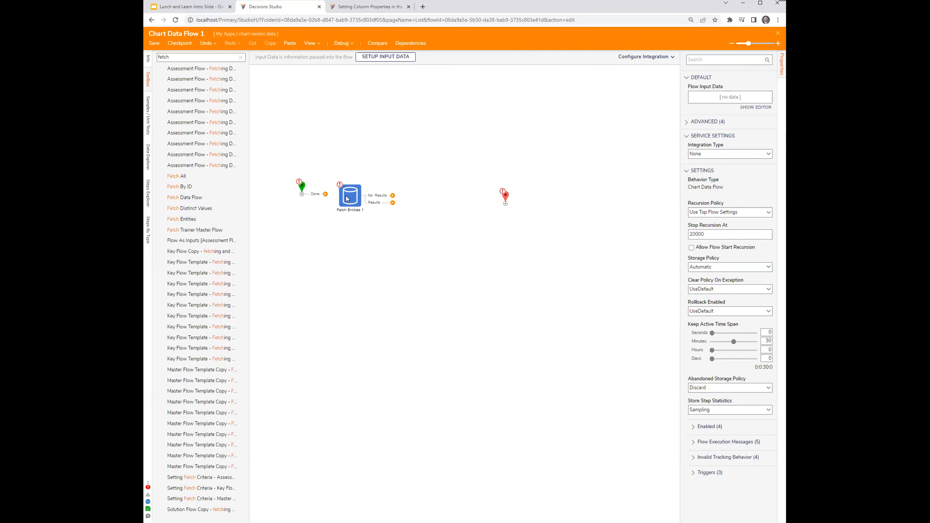
{"action": "left_click_drag", "start_coordinate": [330, 199], "coordinate": [348, 195]}
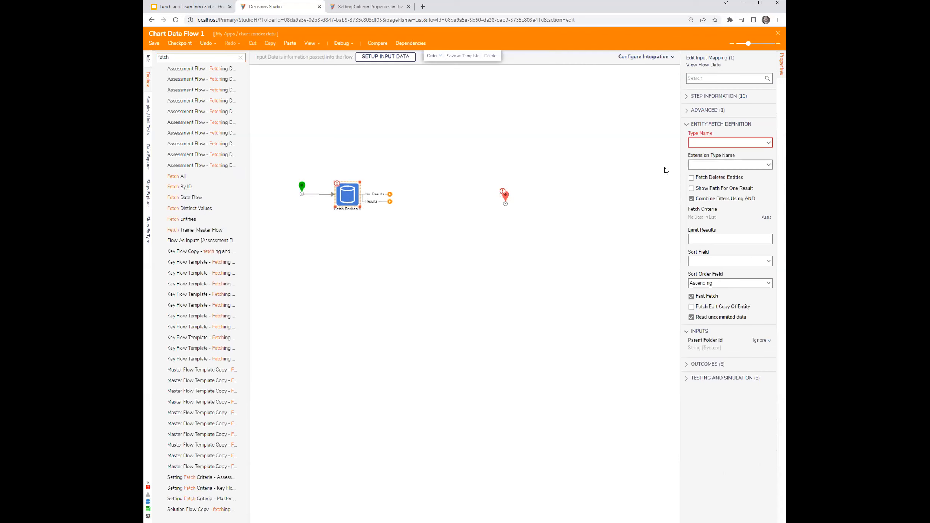
Set the Fetch Entities step's type name to Folder and its extension type name to caseTest1
{"action": "left_click", "coordinate": [723, 142]}
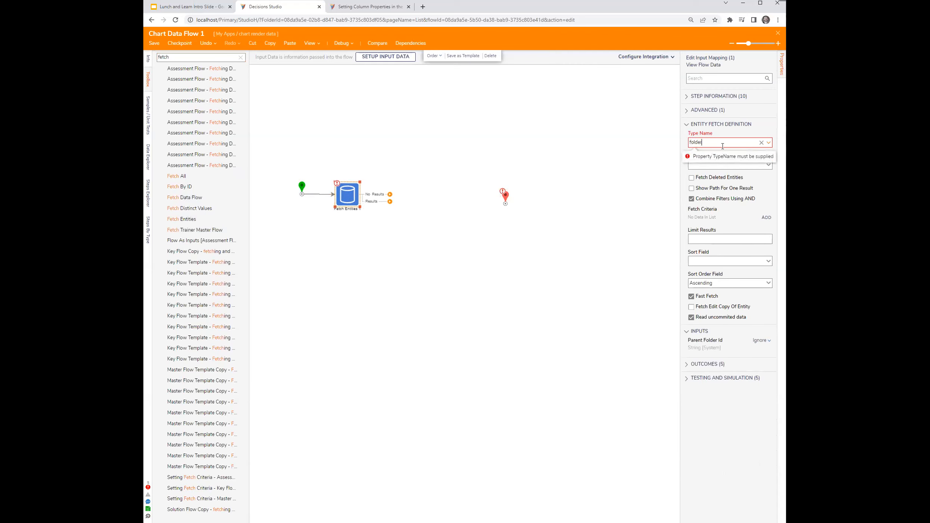
{"action": "left_click", "coordinate": [706, 168]}
{"action": "left_click", "coordinate": [707, 173]}
{"action": "type", "text": "cas"}
{"action": "left_click", "coordinate": [725, 183]}
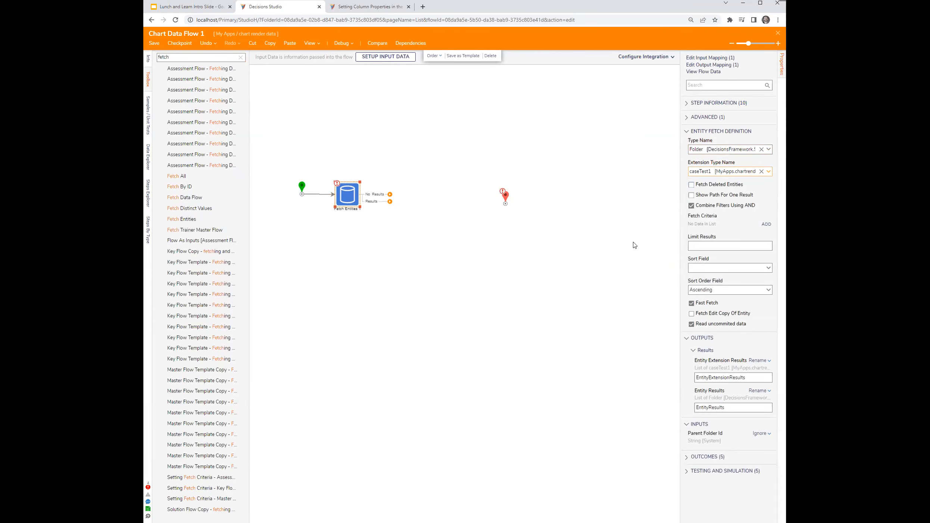
Move the end step below the Fetch Entities step and add a ForEach Step on its Results outcome
{"action": "left_click", "coordinate": [458, 287]}
{"action": "left_click", "coordinate": [350, 201]}
{"action": "left_click_drag", "start_coordinate": [505, 197], "coordinate": [393, 281]}
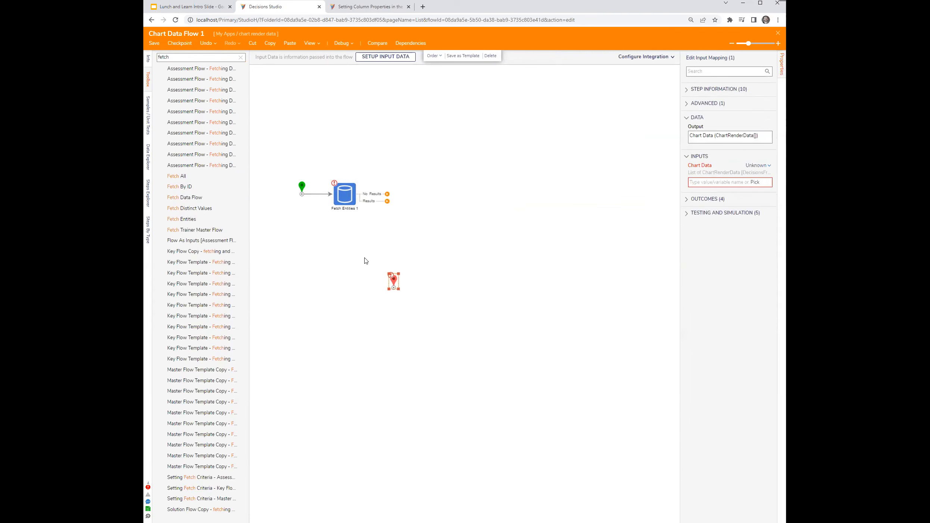
{"action": "double_click", "coordinate": [189, 59]}
{"action": "type", "text": "forea"}
{"action": "left_click_drag", "start_coordinate": [215, 102], "coordinate": [416, 365]}
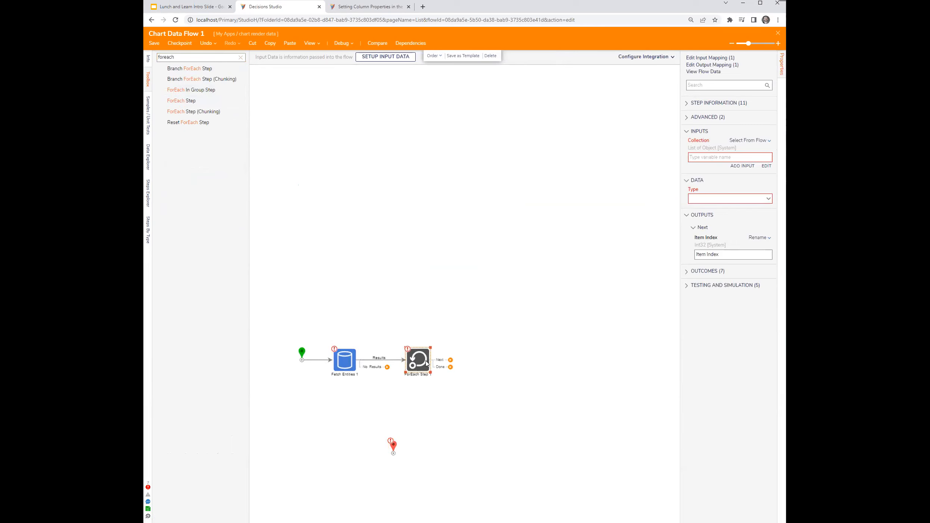
Insert a Create Data step between the start step and the Fetch Entities step
{"action": "left_click", "coordinate": [241, 57]}
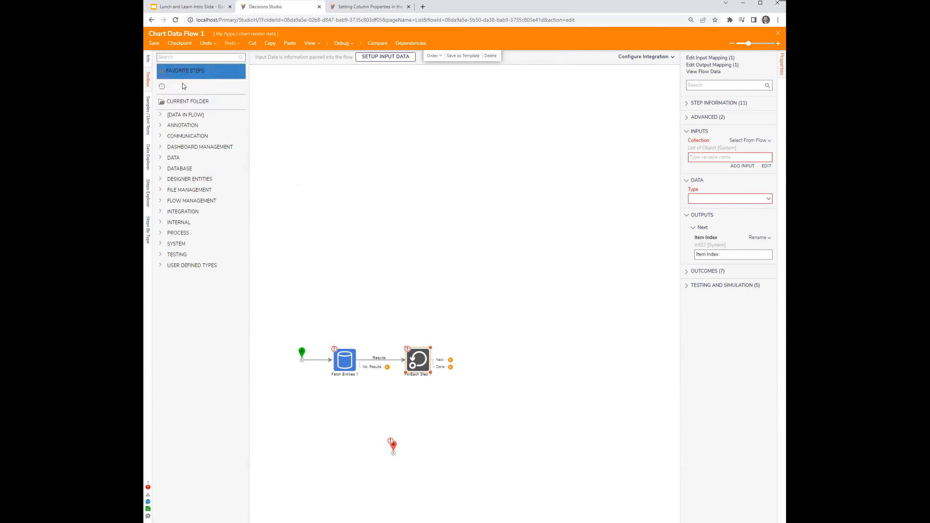
{"action": "type", "text": "create data"}
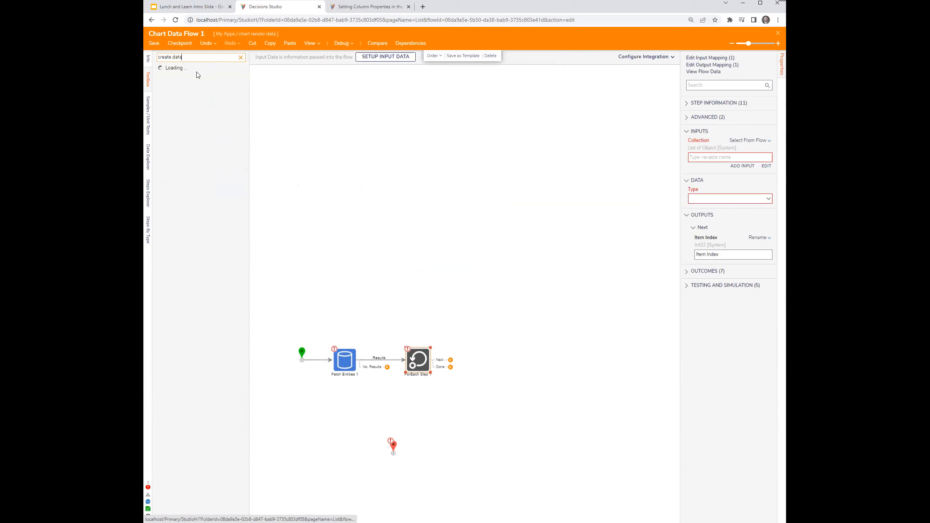
{"action": "left_click_drag", "start_coordinate": [180, 78], "coordinate": [318, 405]}
Add an Add Item to List Step looping from the ForEach Step's Next outcome, and connect the Done outcome to the end step
{"action": "double_click", "coordinate": [188, 56]}
{"action": "key", "text": "ctrl+a"}
{"action": "type", "text": "add item"}
{"action": "left_click_drag", "start_coordinate": [190, 79], "coordinate": [393, 449]}
{"action": "left_click_drag", "start_coordinate": [394, 448], "coordinate": [452, 439]}
Define a ChartRenderData list named "Outputq" as the Create Data step's data to create and save it
{"action": "left_click", "coordinate": [319, 407]}
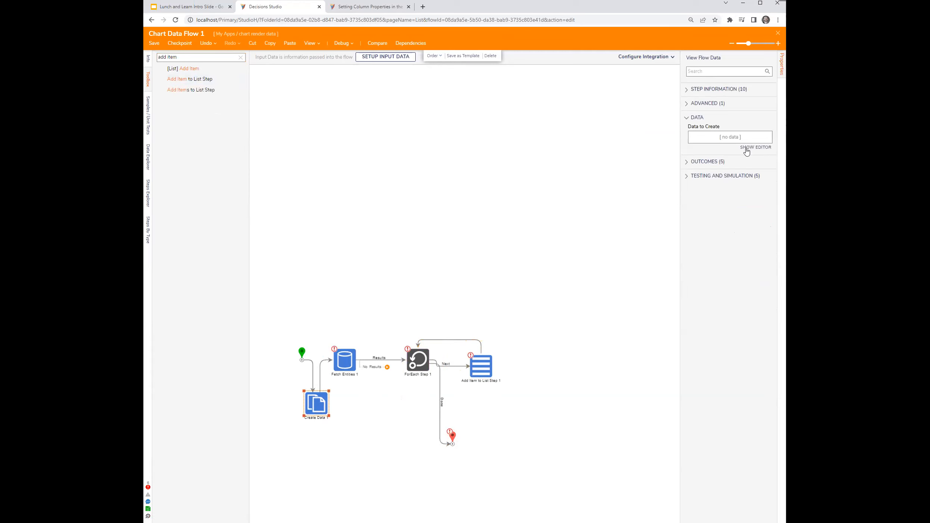
{"action": "left_click", "coordinate": [481, 367]}
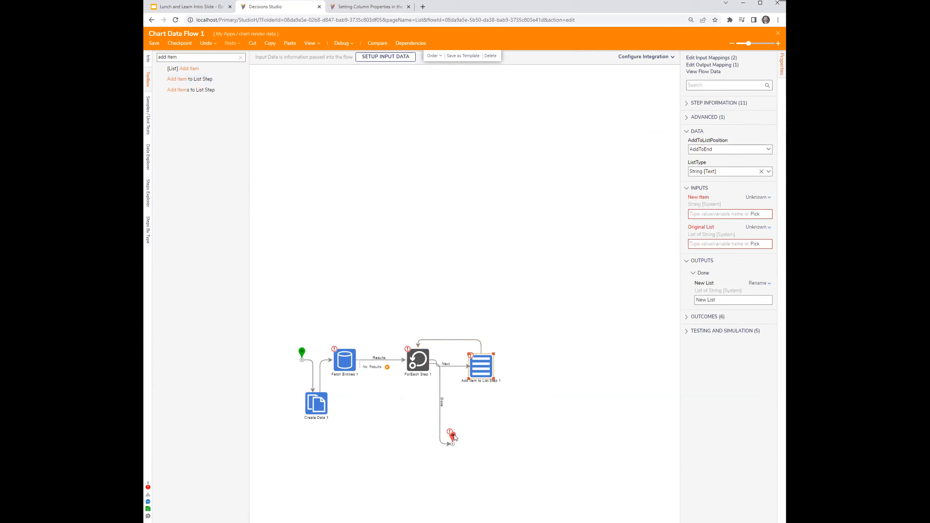
{"action": "left_click", "coordinate": [453, 437]}
{"action": "left_click", "coordinate": [325, 405]}
{"action": "left_click", "coordinate": [764, 149]}
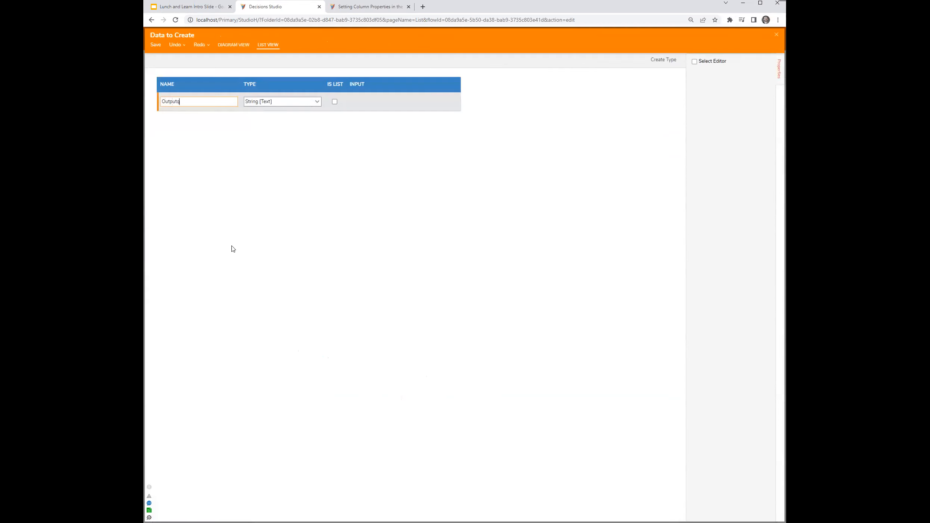
{"action": "key", "text": "Tab"}
{"action": "type", "text": "c"}
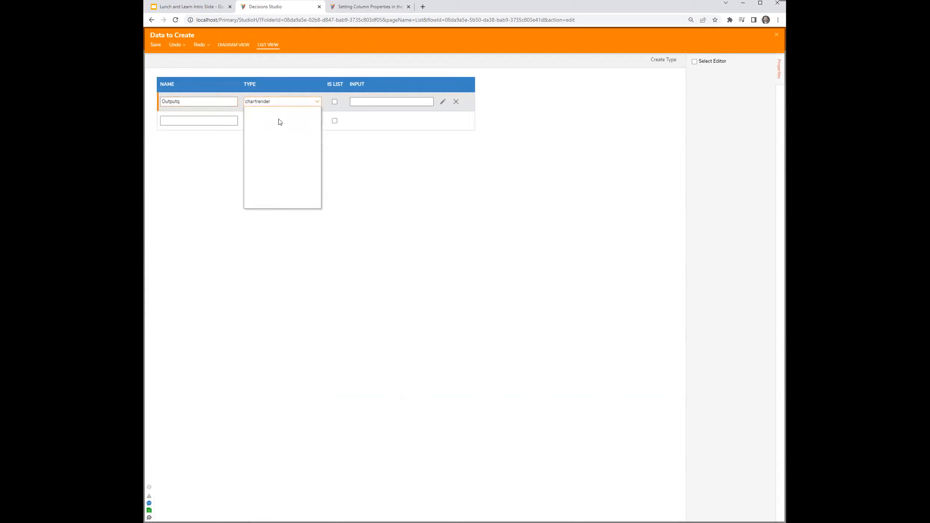
{"action": "type", "text": "hartrenderdata"}
{"action": "left_click", "coordinate": [268, 120]}
{"action": "left_click", "coordinate": [334, 102]}
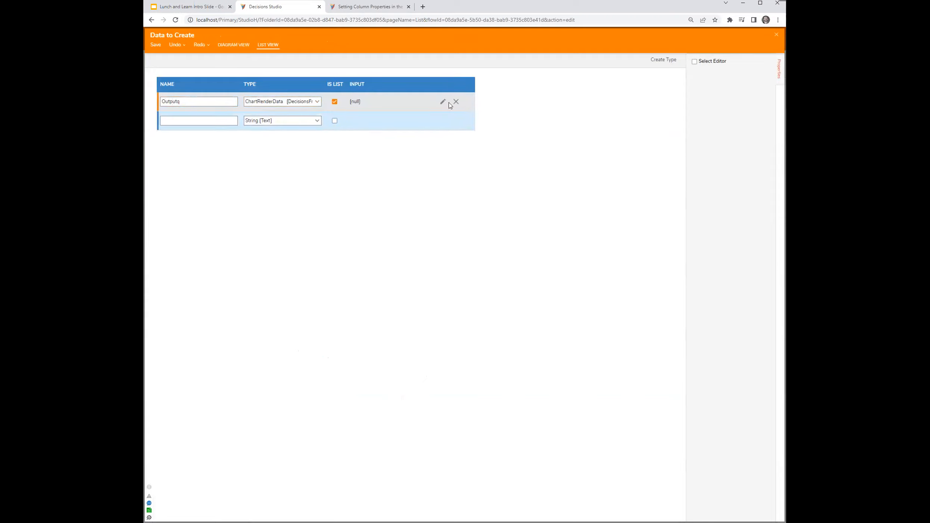
{"action": "left_click", "coordinate": [776, 35]}
{"action": "left_click", "coordinate": [542, 293]}
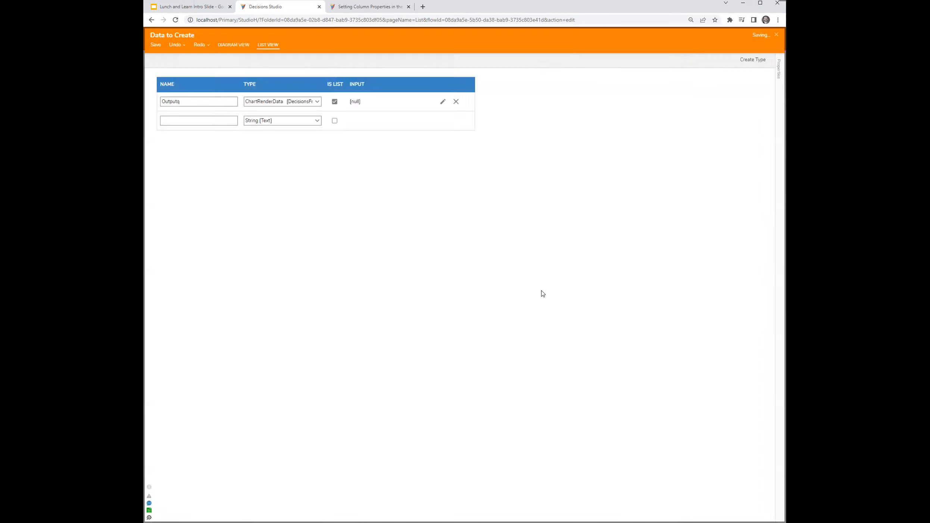
Map the Add Item to List Step's Original List input to Outputq from the flow
{"action": "left_click", "coordinate": [486, 369]}
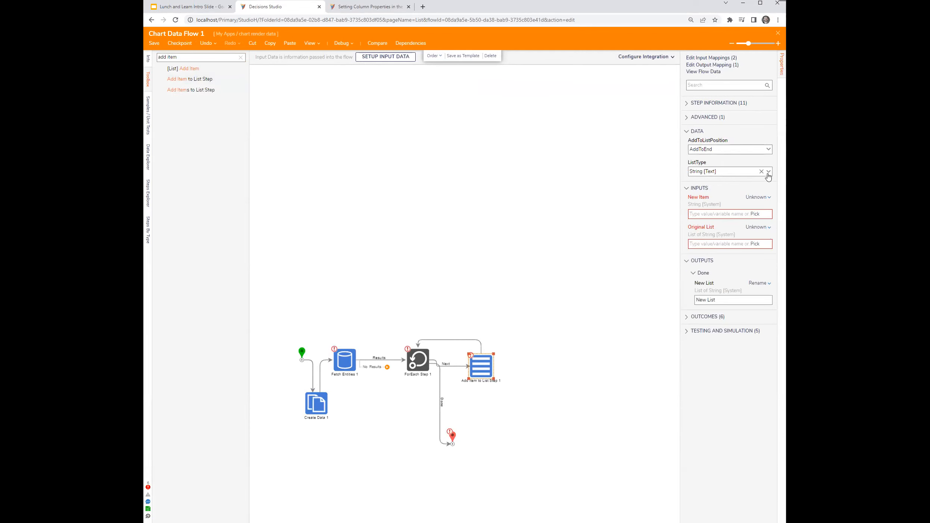
{"action": "left_click", "coordinate": [764, 198]}
{"action": "left_click", "coordinate": [759, 227]}
{"action": "left_click", "coordinate": [759, 229]}
{"action": "left_click", "coordinate": [713, 204]}
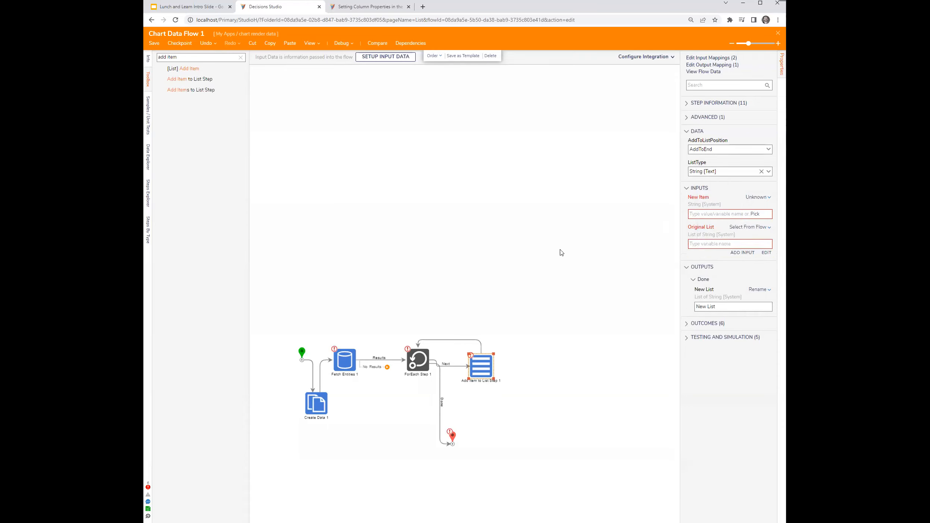
{"action": "left_click", "coordinate": [346, 296]}
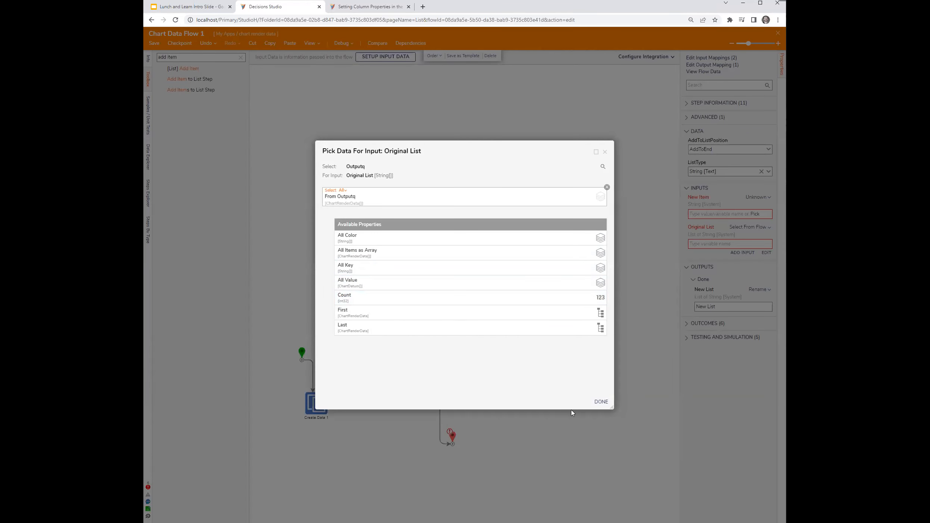
{"action": "left_click", "coordinate": [608, 403]}
{"action": "left_click", "coordinate": [510, 404]}
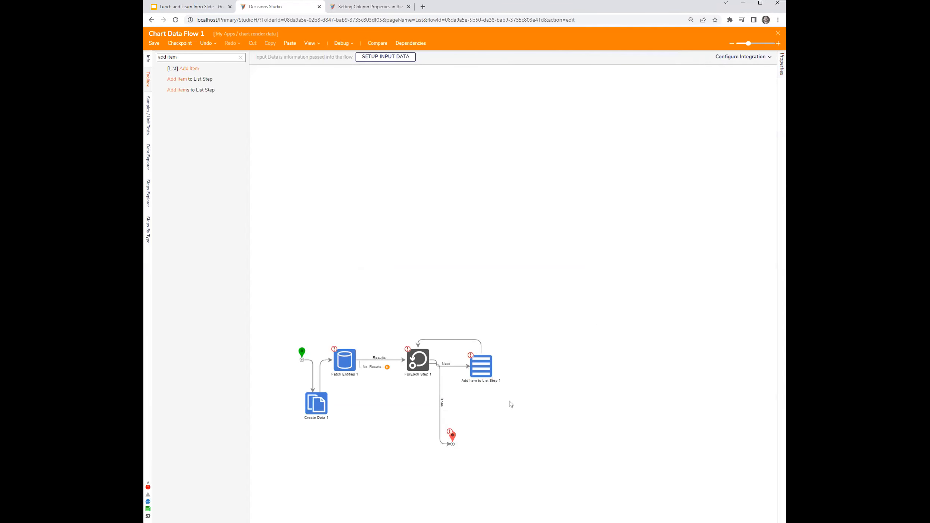
Set the Add Item to List Step's list type to ChartRenderData and save the flow
{"action": "left_click", "coordinate": [481, 368]}
{"action": "left_click", "coordinate": [757, 253]}
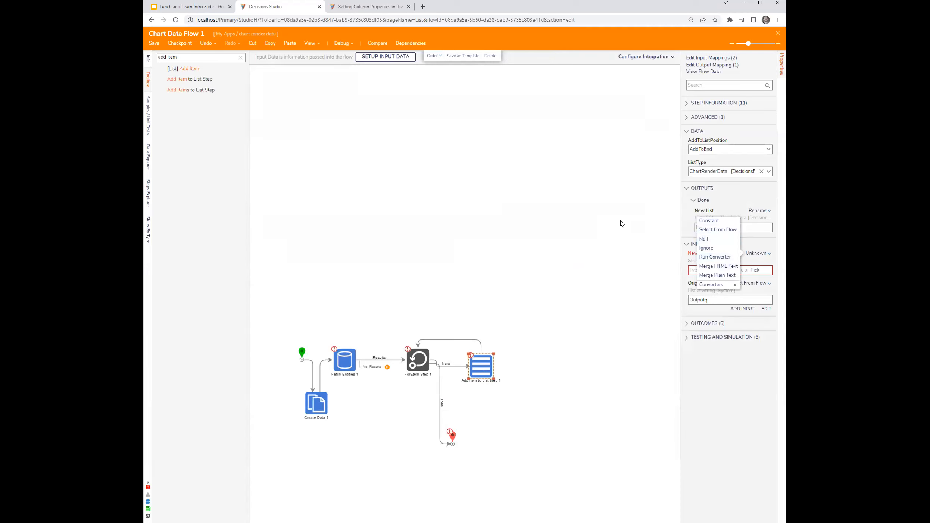
{"action": "left_click", "coordinate": [623, 254]}
{"action": "key", "text": "ctrl+s"}
{"action": "left_click", "coordinate": [543, 314]}
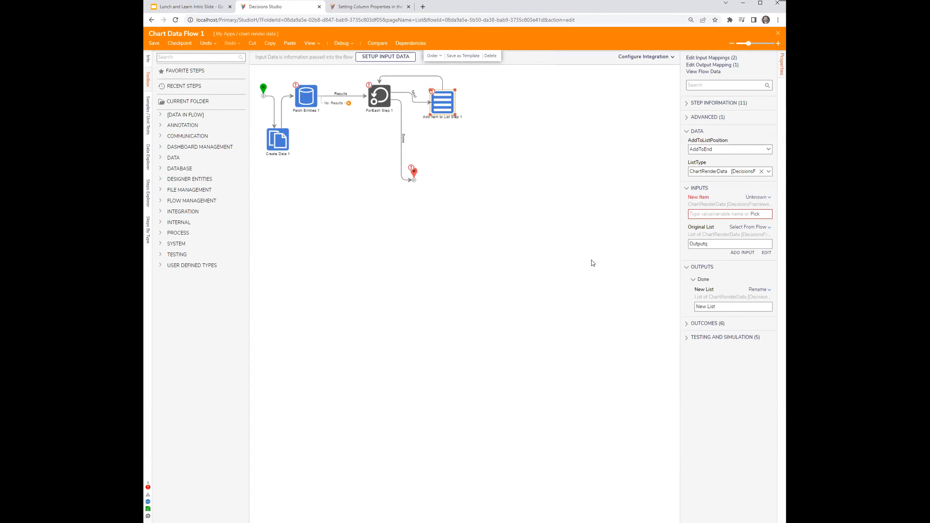
Set New Item to Build Data with a Constant Color, and its Value to Build Array with Item 0 as Build Data
{"action": "left_click", "coordinate": [758, 197]}
{"action": "left_click", "coordinate": [717, 195]}
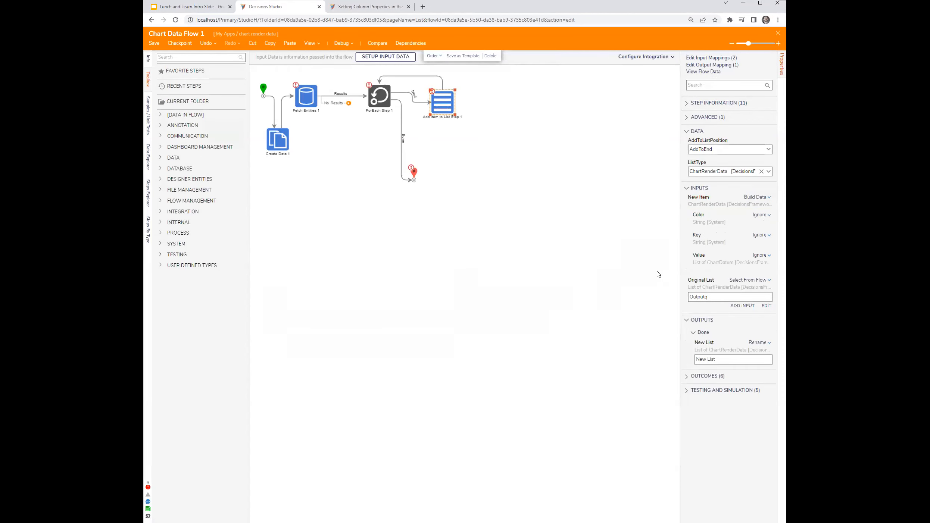
{"action": "left_click", "coordinate": [762, 215]}
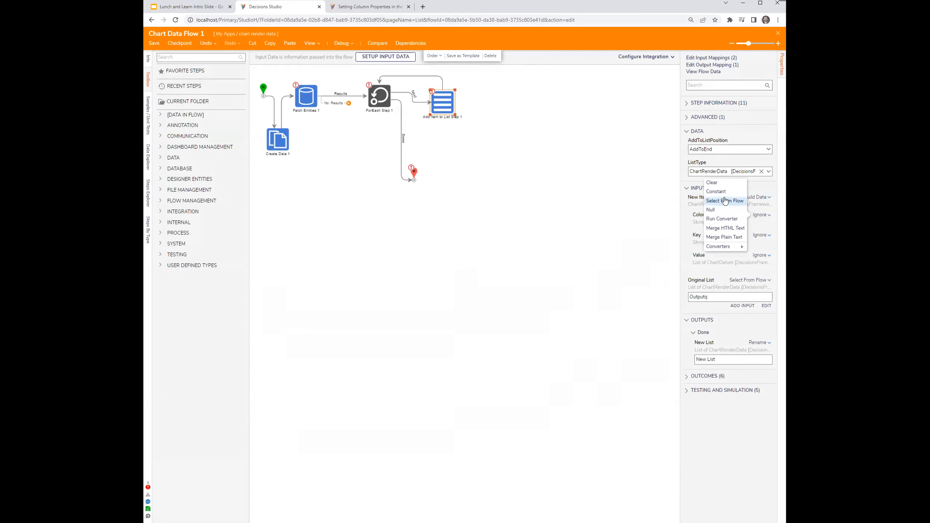
{"action": "left_click", "coordinate": [718, 194]}
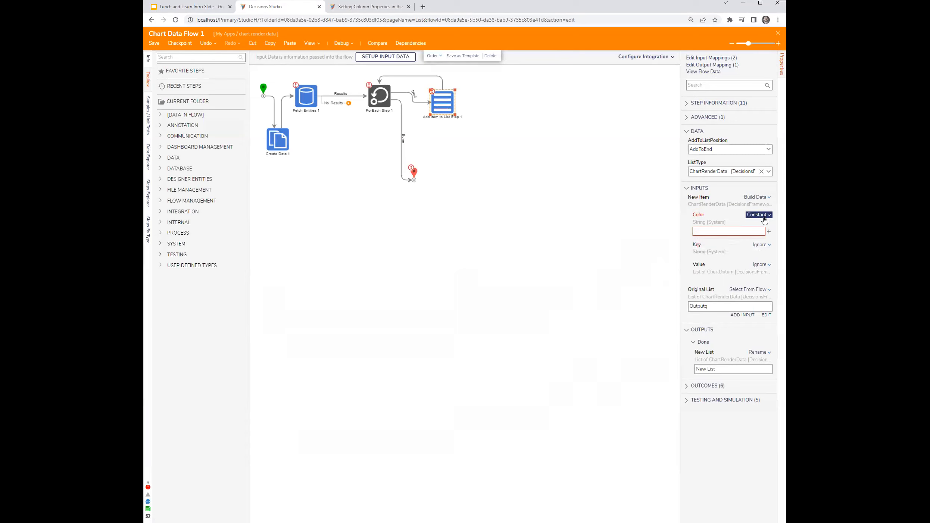
{"action": "left_click", "coordinate": [762, 265]}
{"action": "left_click", "coordinate": [726, 274]}
{"action": "left_click", "coordinate": [760, 290]}
{"action": "left_click", "coordinate": [717, 285]}
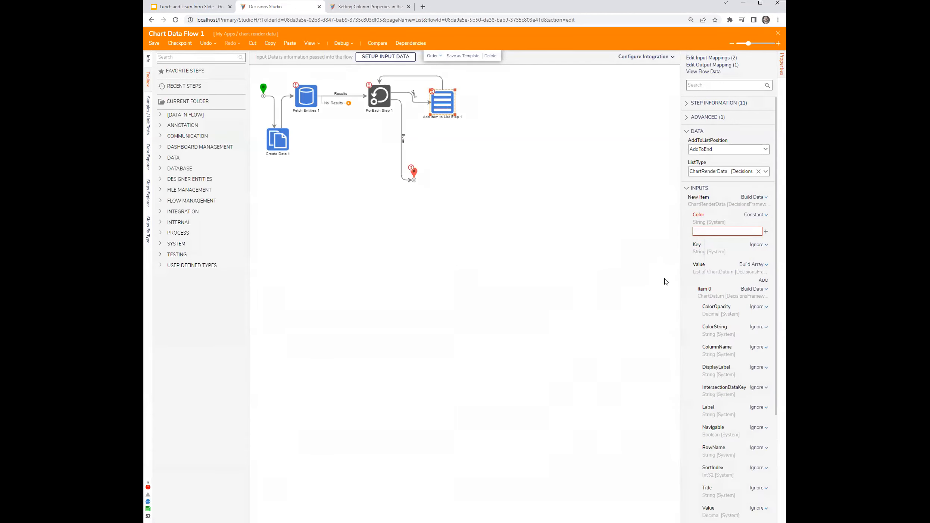
Set the new item's Color to Ignore and Item 0's DisplayLabel to Select From Flow
{"action": "scroll", "coordinate": [691, 329], "scroll_direction": "down", "scroll_amount": 2}
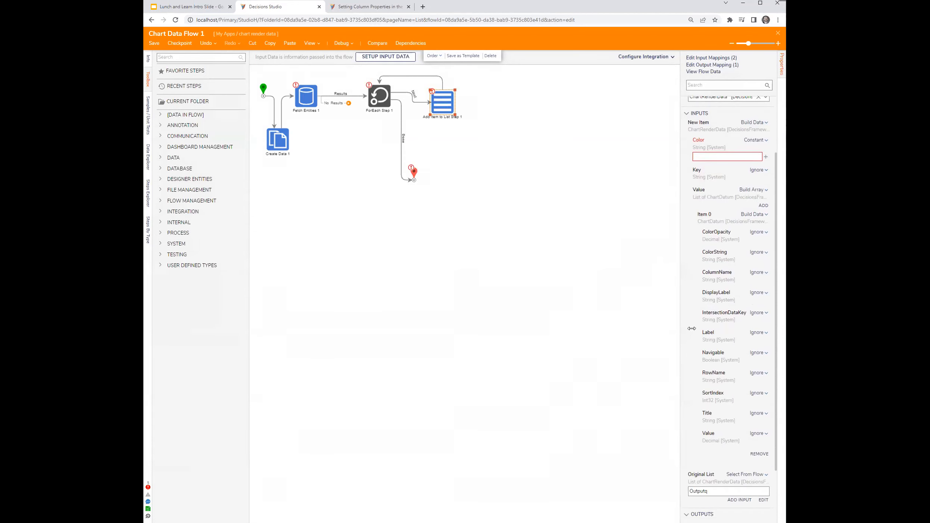
{"action": "left_click_drag", "start_coordinate": [654, 308], "coordinate": [644, 308]}
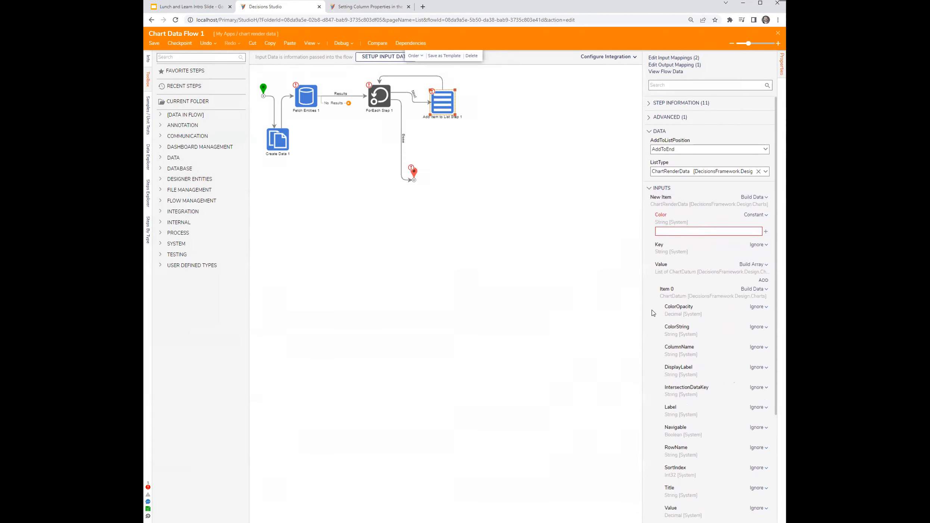
{"action": "scroll", "coordinate": [654, 312], "scroll_direction": "down", "scroll_amount": 2}
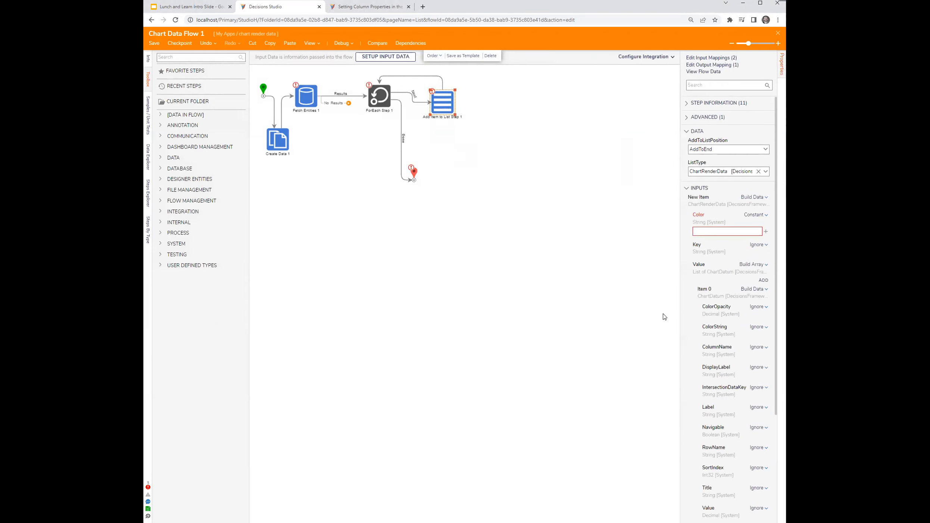
{"action": "left_click_drag", "start_coordinate": [680, 302], "coordinate": [645, 303]}
{"action": "left_click", "coordinate": [756, 214]}
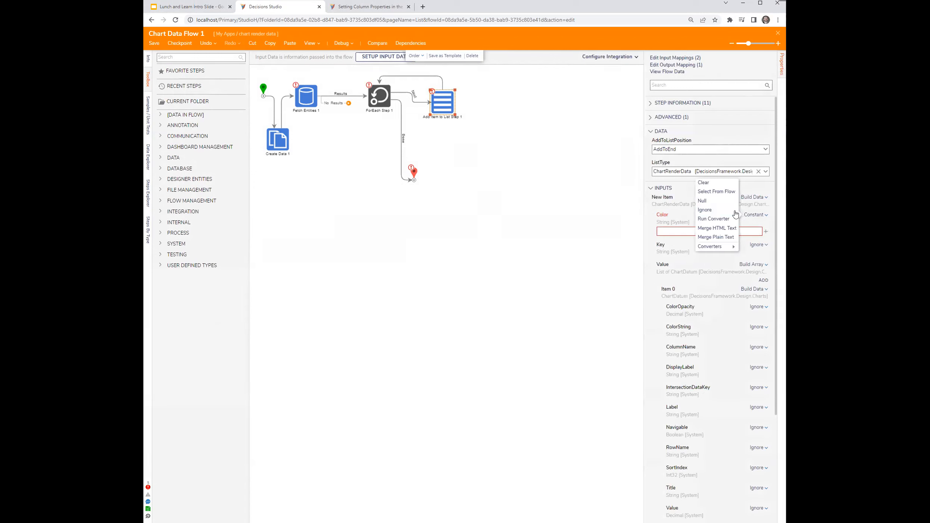
{"action": "left_click", "coordinate": [716, 212]}
{"action": "scroll", "coordinate": [724, 394], "scroll_direction": "down", "scroll_amount": 1}
{"action": "left_click", "coordinate": [757, 320]}
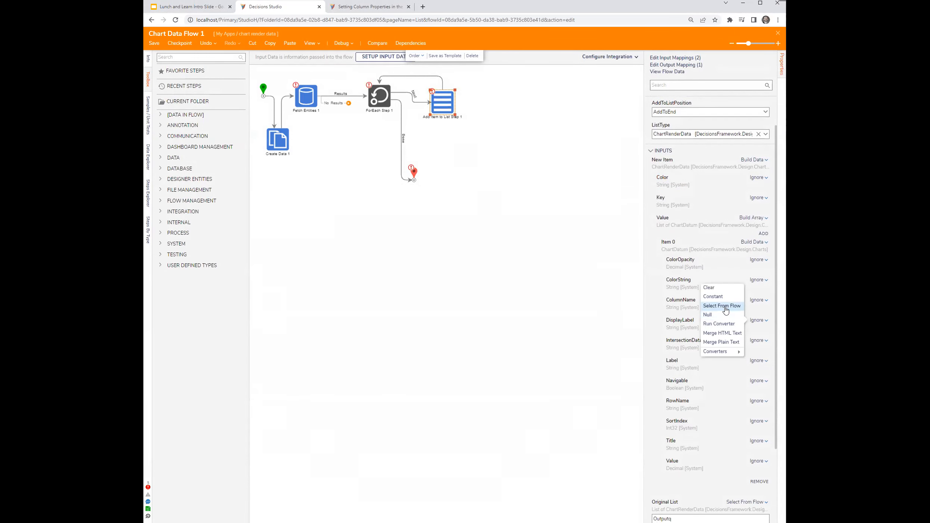
{"action": "left_click", "coordinate": [727, 306]}
{"action": "left_click", "coordinate": [602, 155]}
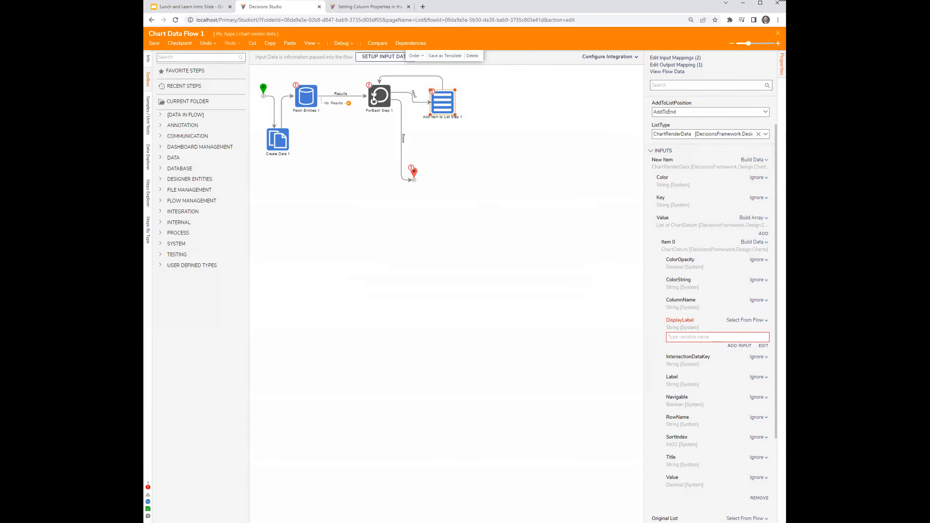
Add a ChartDatum list named "ChartData" to the Create Data step's data and save it
{"action": "left_click", "coordinate": [291, 146]}
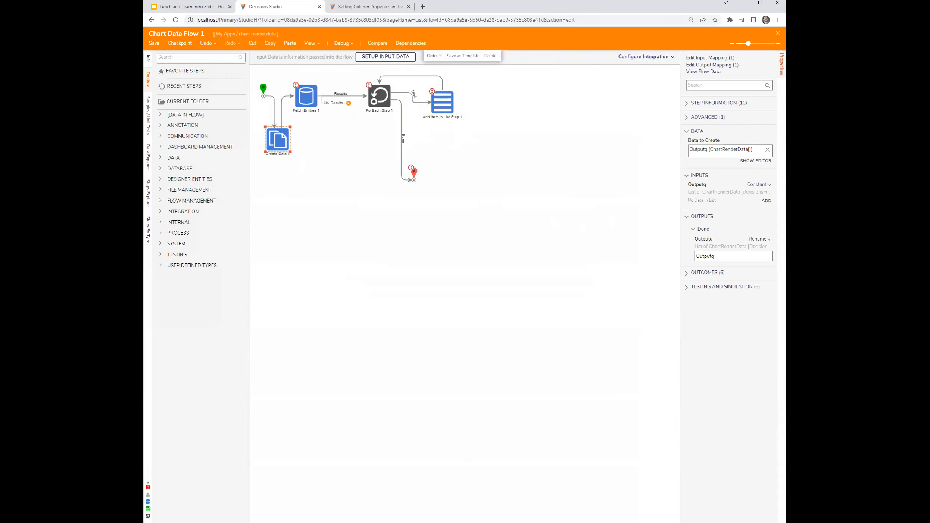
{"action": "left_click", "coordinate": [757, 161]}
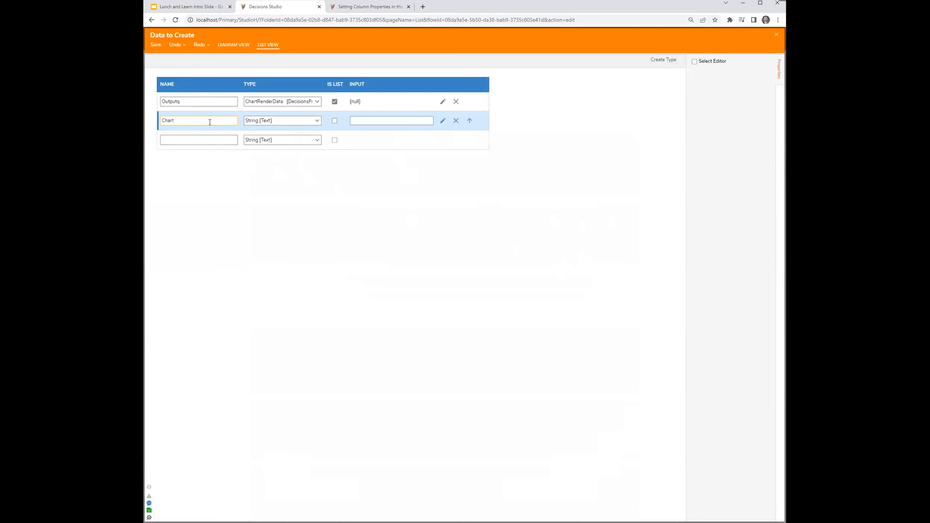
{"action": "type", "text": "at"}
{"action": "key", "text": "Tab"}
{"action": "type", "text": "da"}
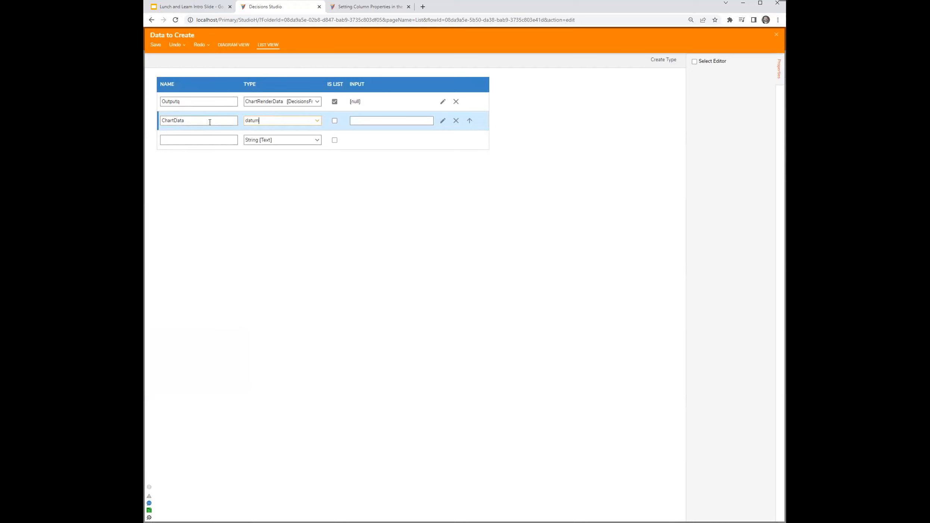
{"action": "left_click", "coordinate": [269, 130]}
{"action": "left_click", "coordinate": [334, 120]}
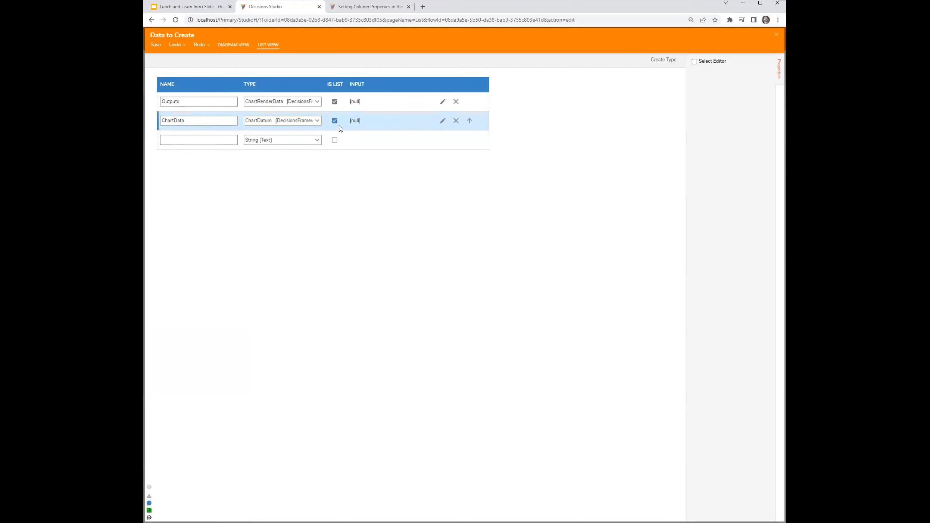
{"action": "left_click", "coordinate": [778, 37]}
{"action": "left_click", "coordinate": [542, 291]}
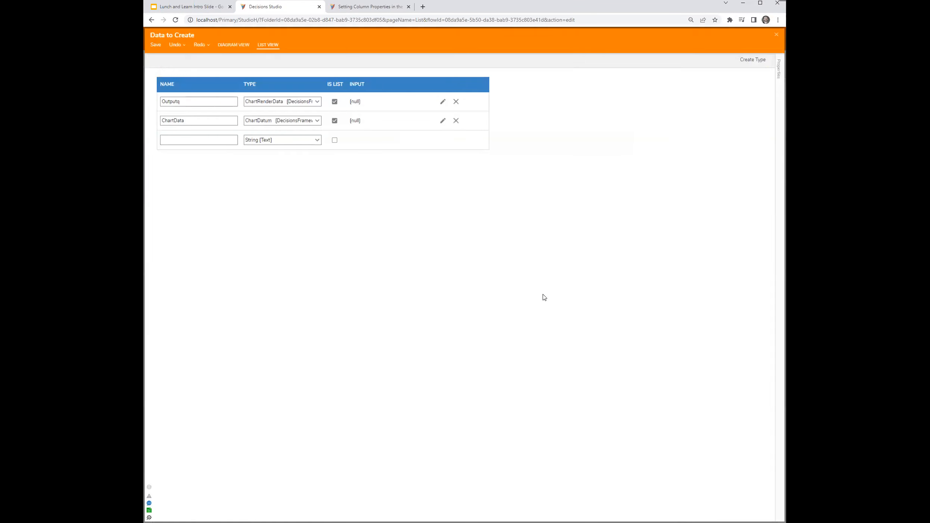
Set the Add Item to List Step's list type to ChartDatum
{"action": "left_click", "coordinate": [445, 109]}
{"action": "left_click", "coordinate": [732, 172]}
{"action": "type", "text": "datum"}
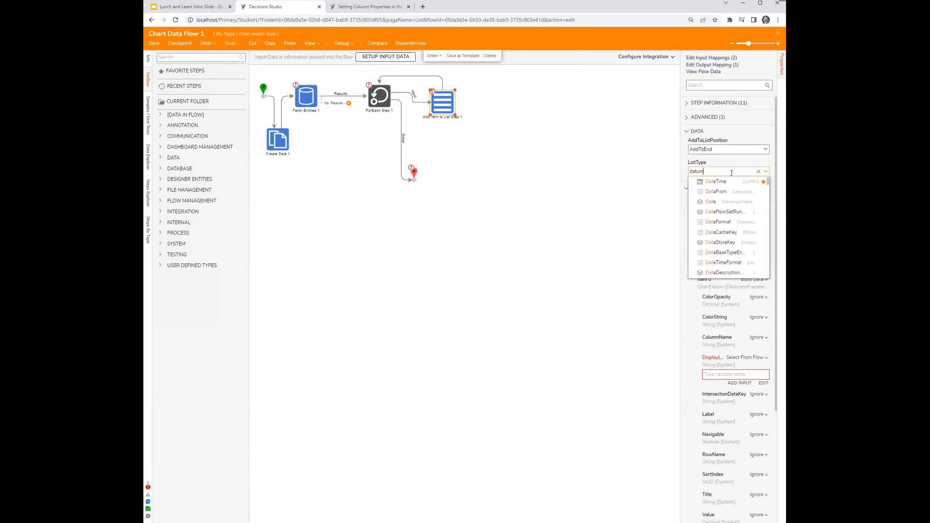
{"action": "left_click", "coordinate": [707, 181]}
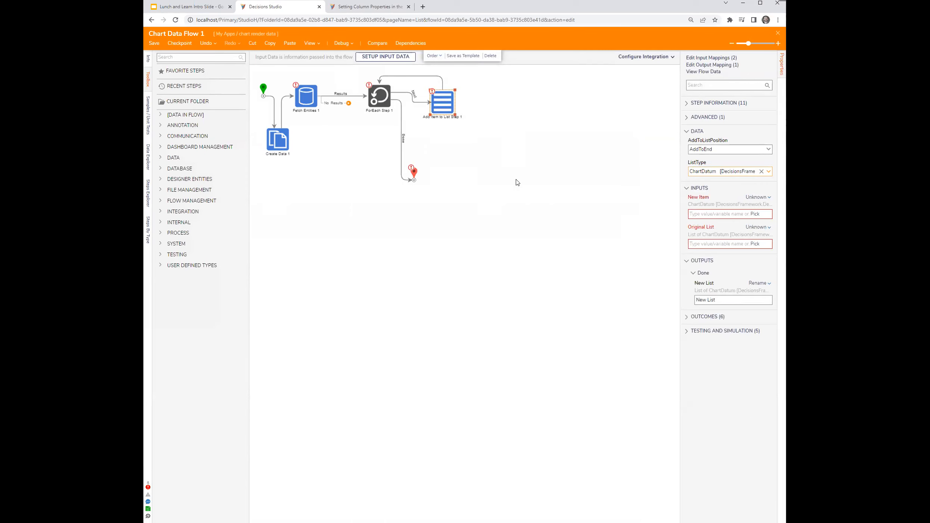
{"action": "left_click", "coordinate": [515, 180]}
{"action": "left_click", "coordinate": [451, 117]}
Set the Add Item to List Step's Original List input to Select From Flow
{"action": "left_click", "coordinate": [758, 227]}
{"action": "left_click", "coordinate": [720, 215]}
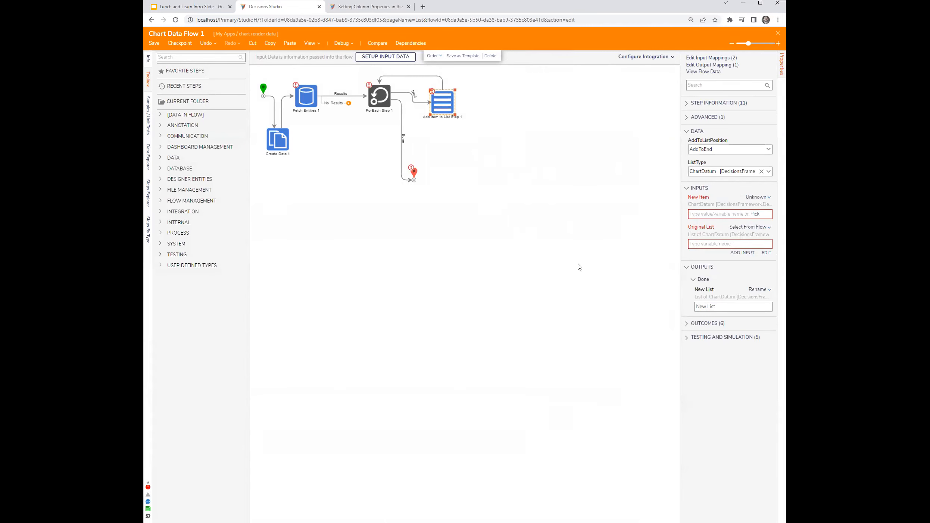
{"action": "left_click", "coordinate": [365, 316]}
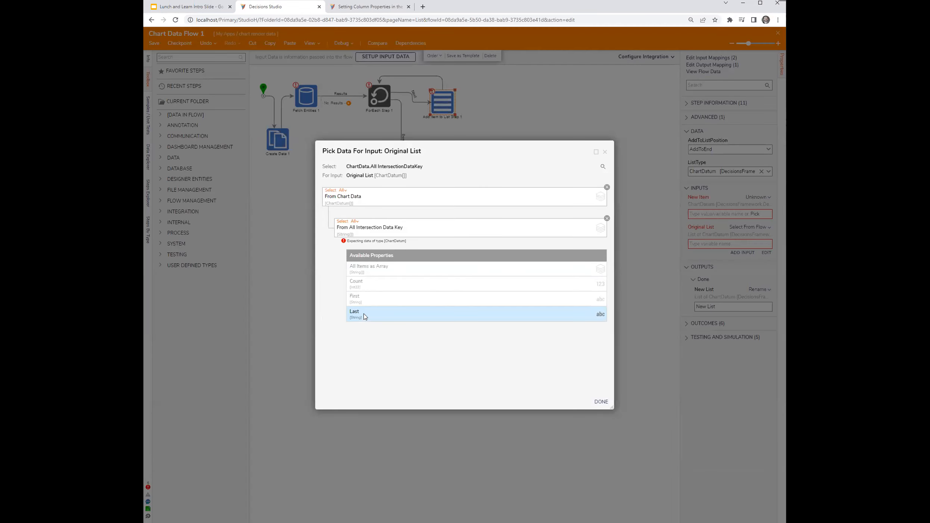
{"action": "left_click", "coordinate": [607, 219]}
{"action": "left_click", "coordinate": [607, 187]}
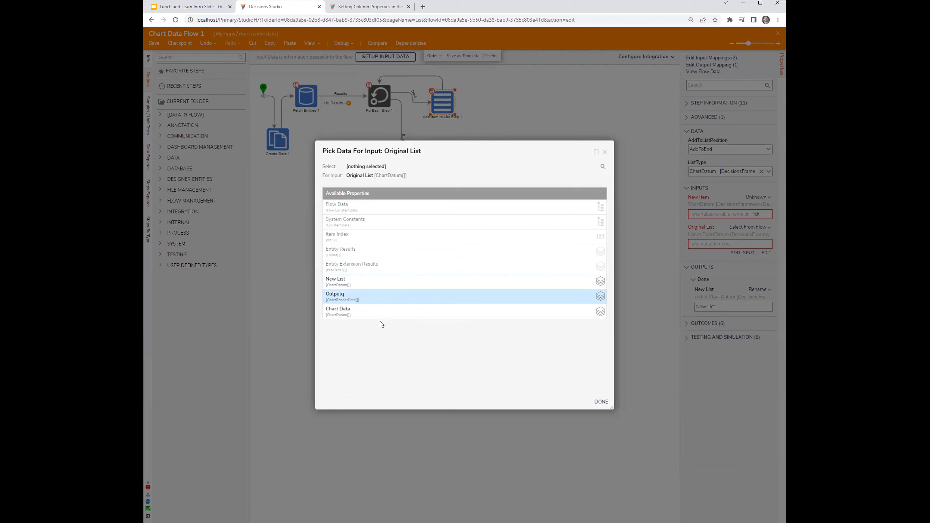
{"action": "left_click", "coordinate": [382, 299]}
{"action": "left_click", "coordinate": [607, 187]}
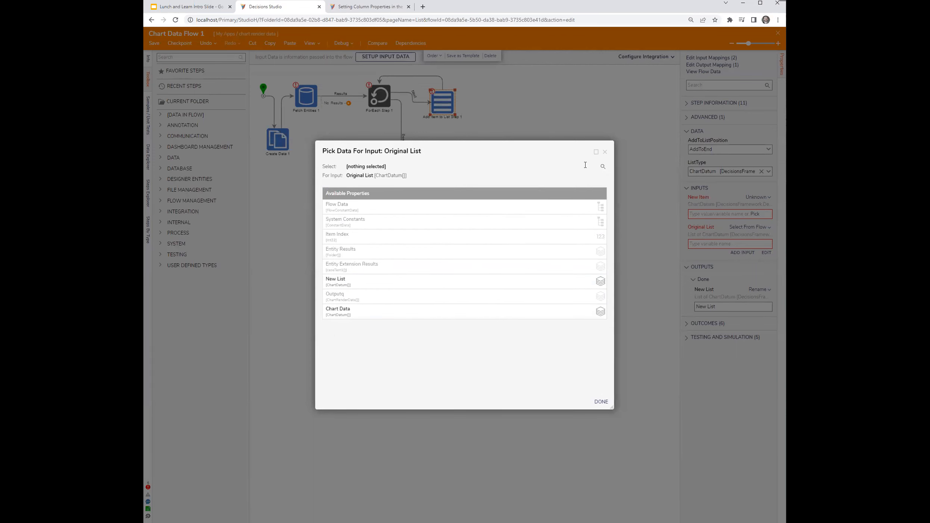
{"action": "left_click", "coordinate": [604, 152]}
Check the Create Data step's outputs and map ChartData to the Add Item to List Step's Original List
{"action": "left_click", "coordinate": [285, 144]}
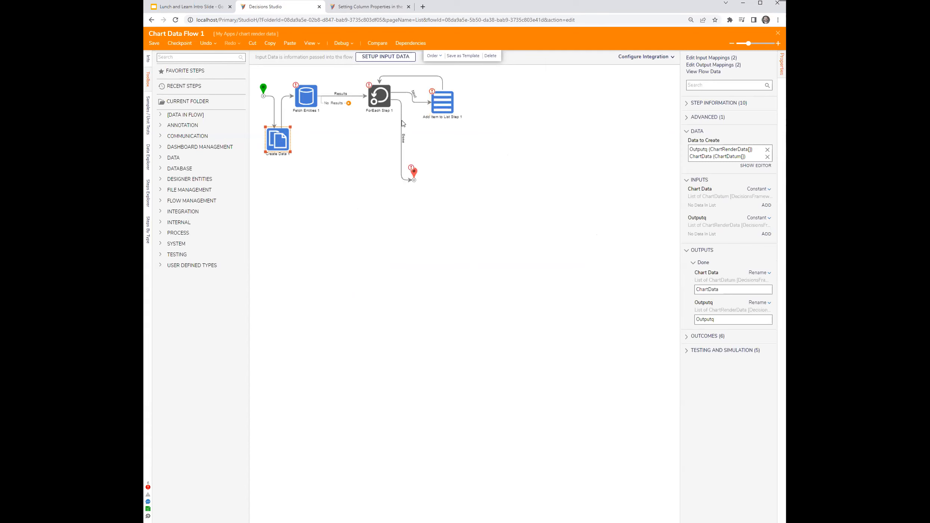
{"action": "left_click", "coordinate": [437, 101]}
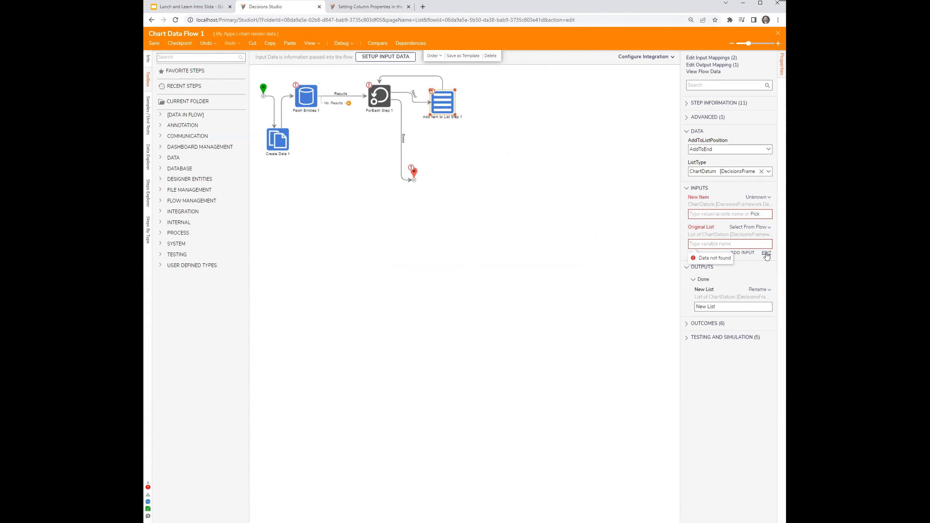
{"action": "left_click", "coordinate": [766, 254]}
{"action": "left_click", "coordinate": [599, 312]}
{"action": "left_click", "coordinate": [599, 403]}
Set the New List output to Change Value with ChartData as the target, and set New Item to Build Data
{"action": "left_click", "coordinate": [758, 290]}
{"action": "left_click", "coordinate": [712, 262]}
{"action": "left_click", "coordinate": [766, 316]}
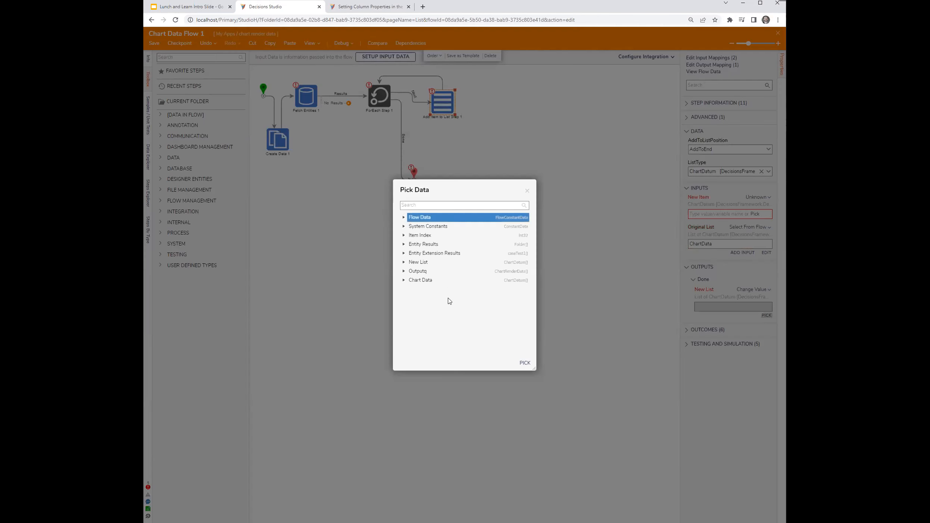
{"action": "left_click", "coordinate": [413, 280]}
{"action": "left_click", "coordinate": [525, 363]}
{"action": "left_click", "coordinate": [504, 177]}
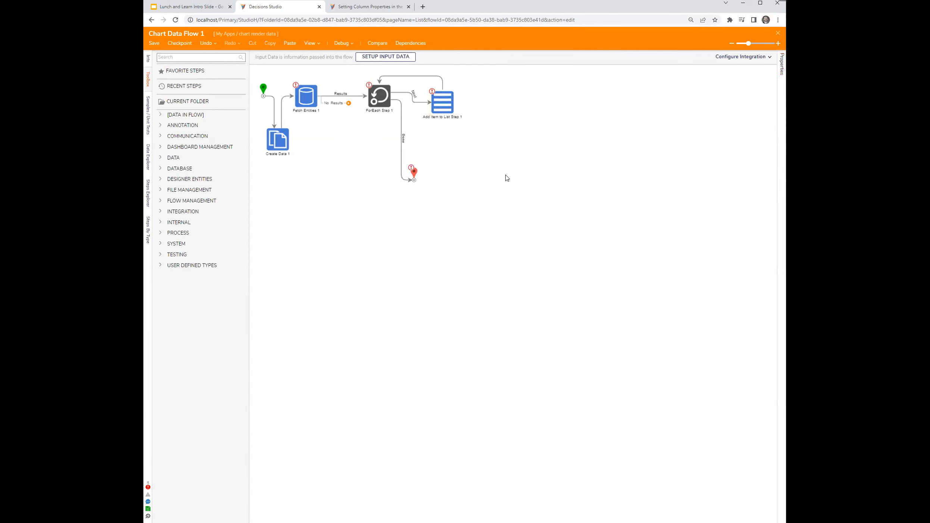
{"action": "left_click", "coordinate": [441, 99]}
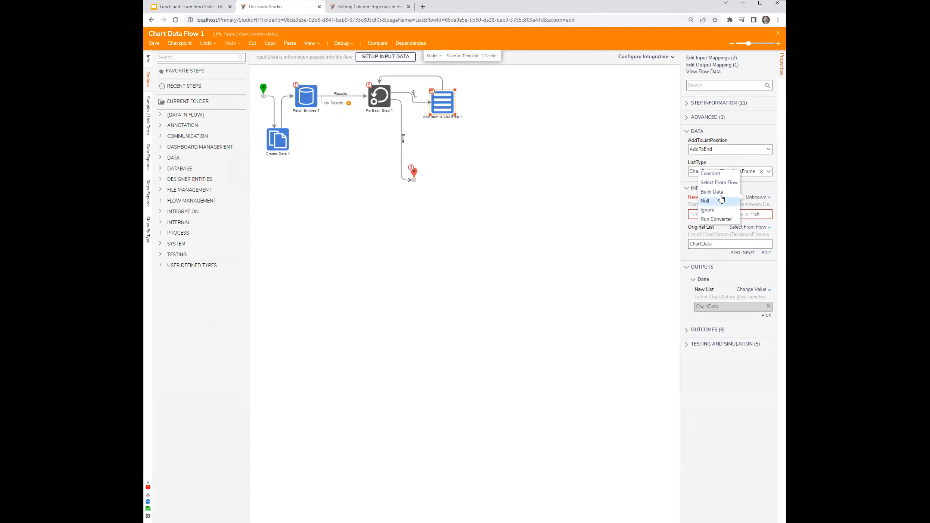
Set the end step's Chart Data input to Build Array, with Item 0 as Build Data
{"action": "left_click", "coordinate": [414, 173]}
{"action": "left_click", "coordinate": [758, 172]}
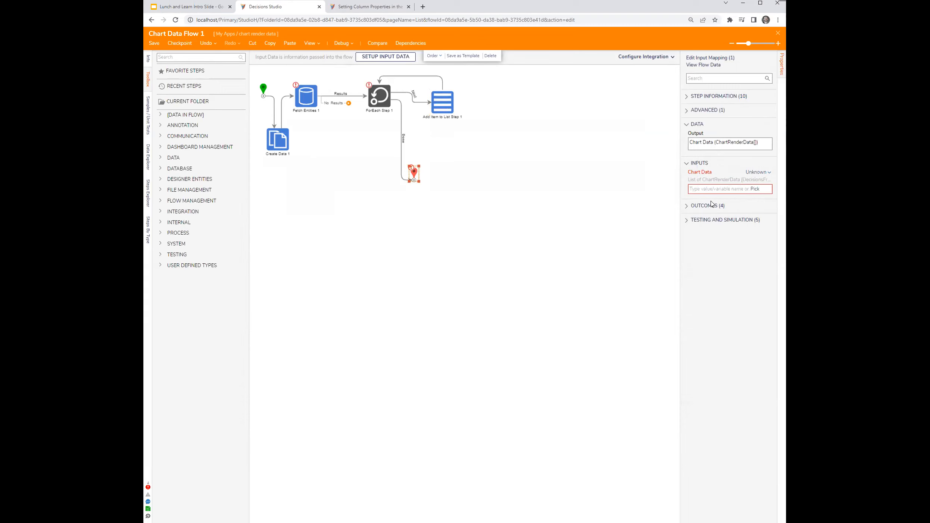
{"action": "left_click", "coordinate": [757, 172]}
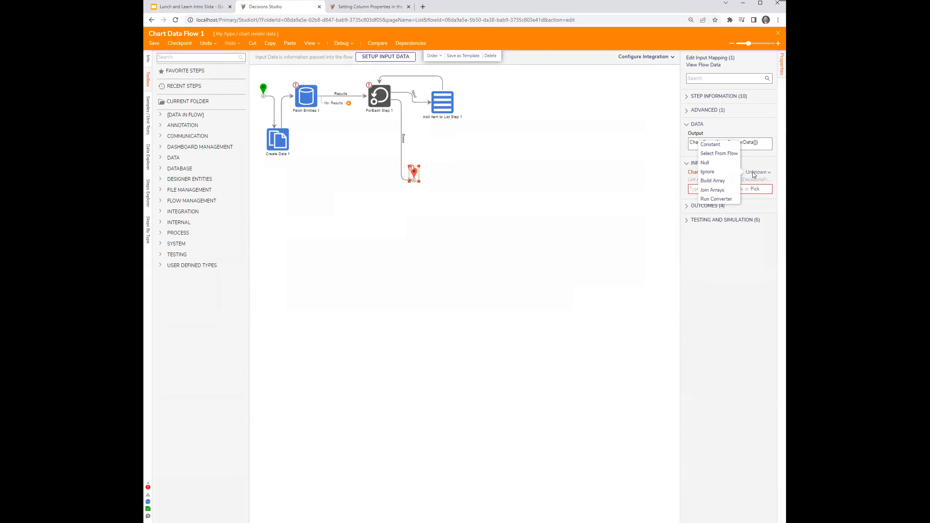
{"action": "left_click", "coordinate": [714, 181]}
{"action": "left_click", "coordinate": [765, 197]}
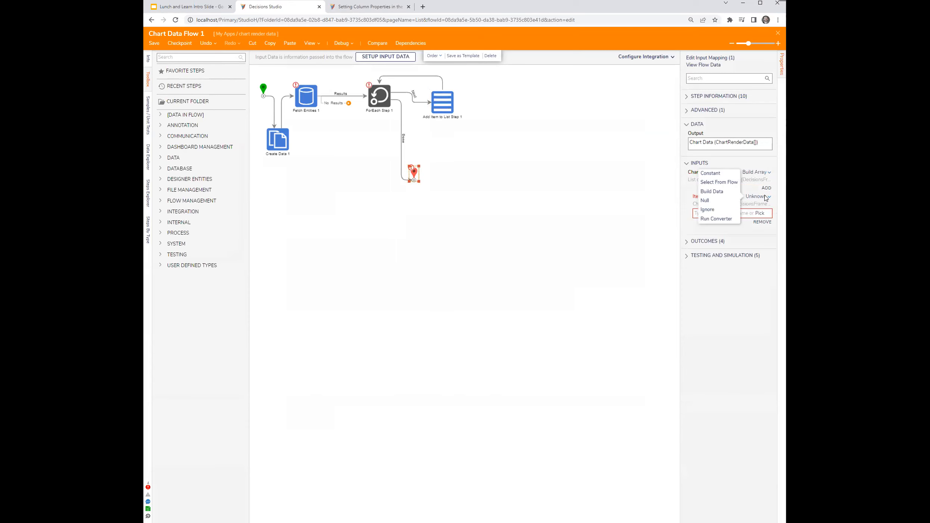
{"action": "left_click", "coordinate": [712, 194]}
Set Item 0's Value in the end step to Select From Flow and choose ChartData
{"action": "left_click", "coordinate": [761, 254]}
{"action": "left_click", "coordinate": [726, 246]}
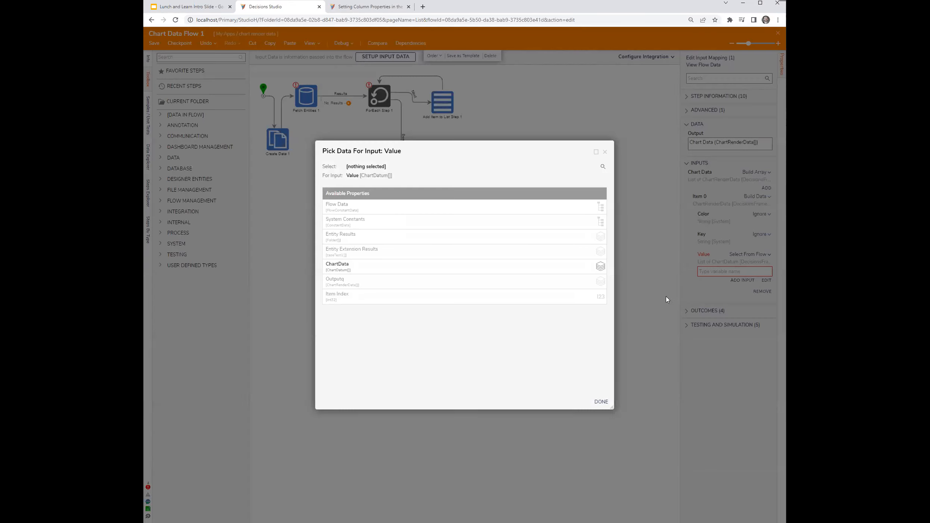
{"action": "left_click", "coordinate": [350, 268]}
{"action": "left_click", "coordinate": [600, 402]}
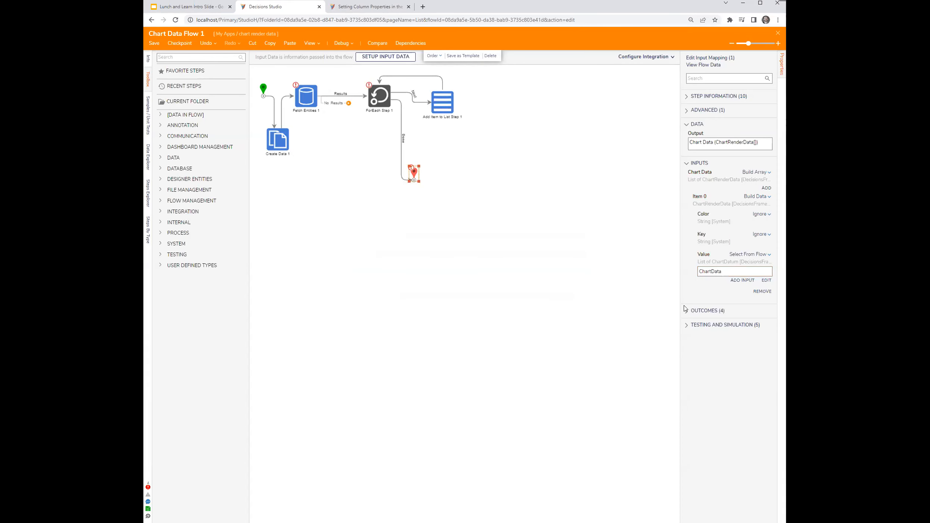
{"action": "left_click", "coordinate": [547, 207]}
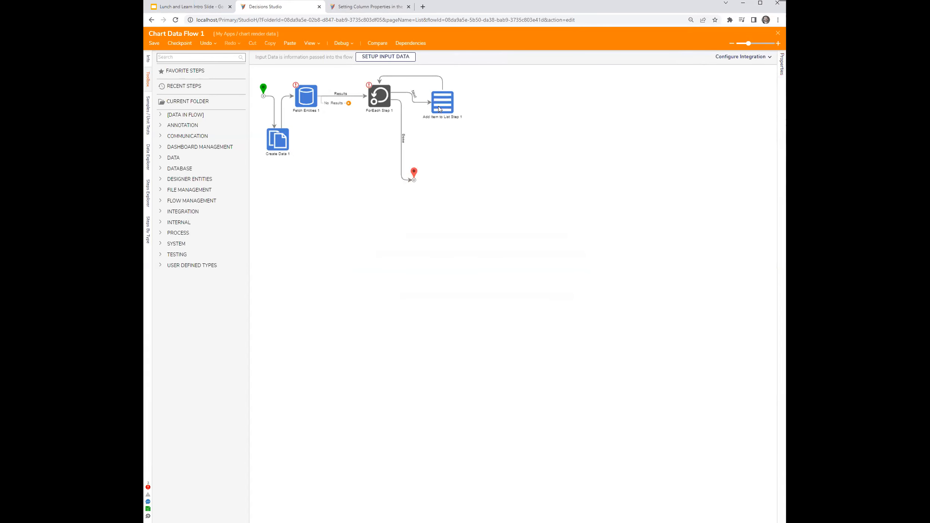
Map the ForEach step's Collection input to Entity Results
{"action": "left_click", "coordinate": [440, 109]}
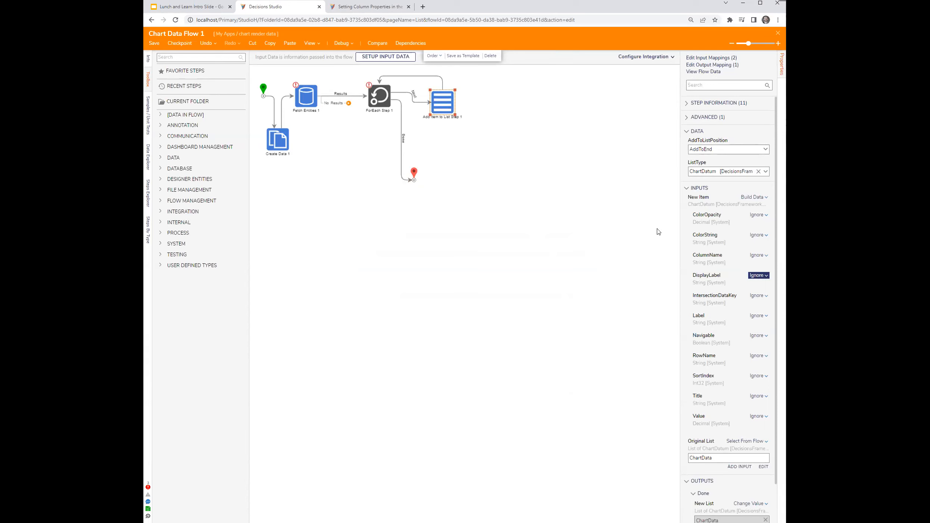
{"action": "left_click", "coordinate": [378, 96]}
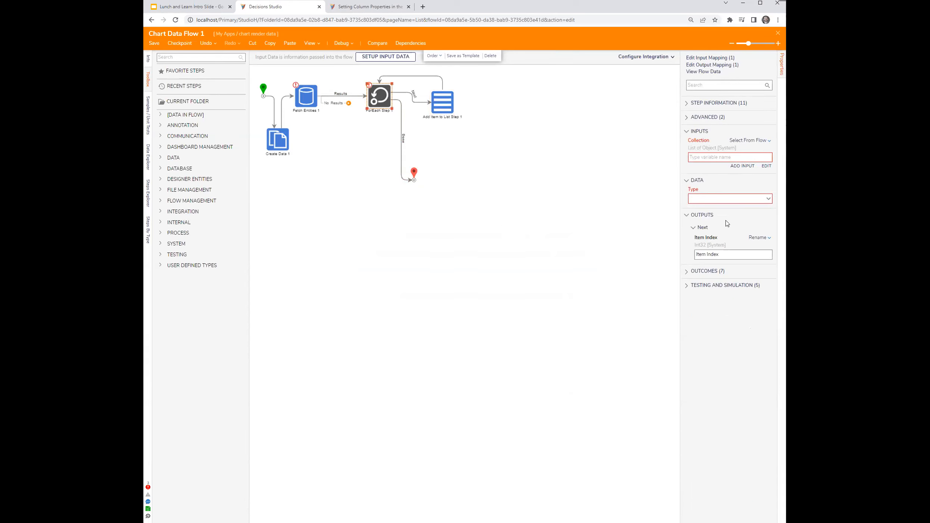
{"action": "left_click", "coordinate": [766, 166]}
{"action": "left_click", "coordinate": [355, 238]}
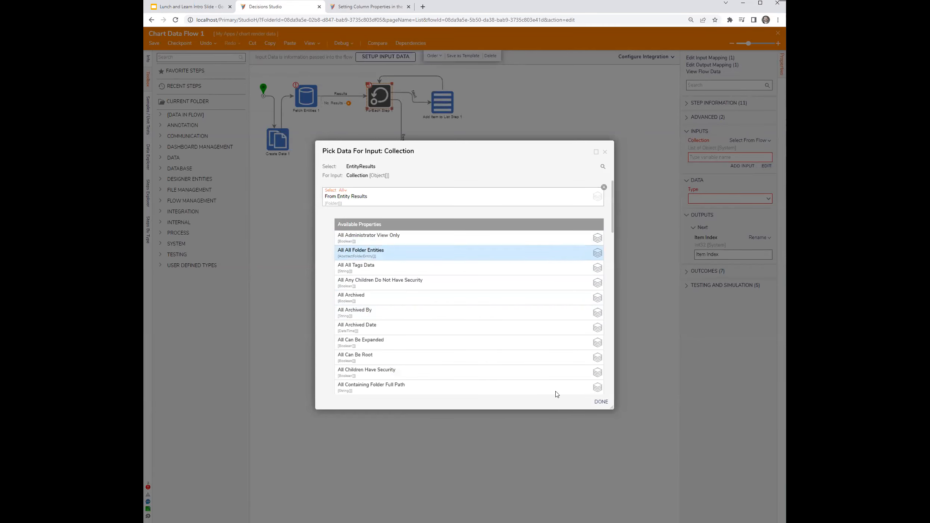
{"action": "left_click", "coordinate": [600, 401]}
{"action": "left_click", "coordinate": [529, 197]}
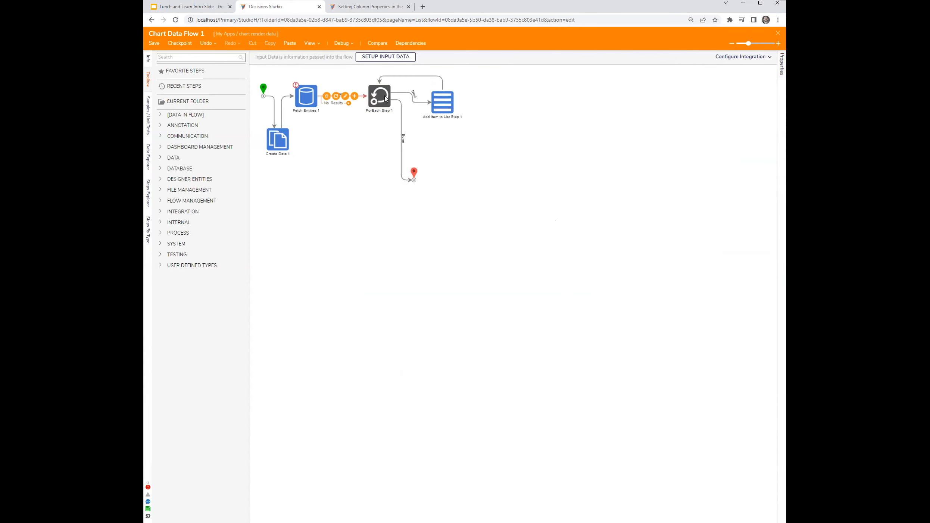
Set the Value of the Add Item to List Step's New Item to the Constant 1
{"action": "left_click", "coordinate": [443, 104]}
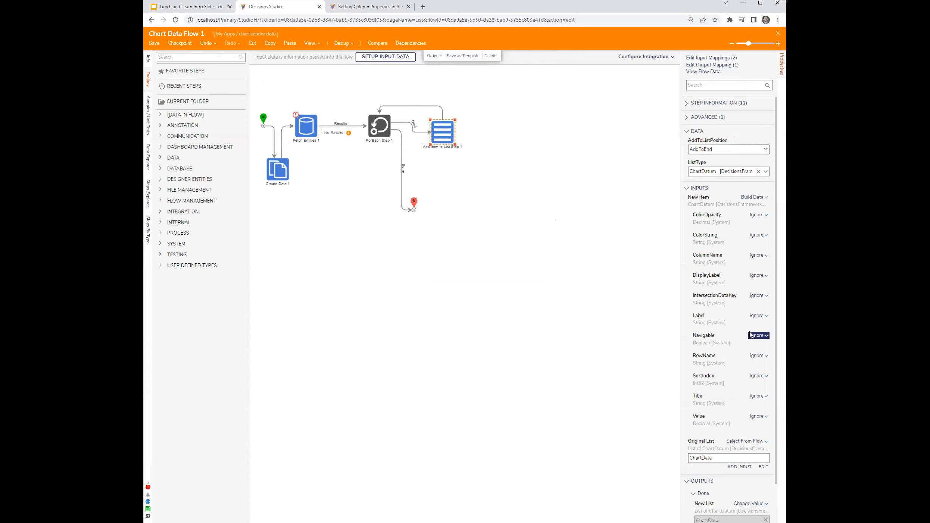
{"action": "left_click", "coordinate": [757, 417]}
{"action": "left_click", "coordinate": [720, 403]}
{"action": "left_click", "coordinate": [755, 430]}
{"action": "type", "text": "1"}
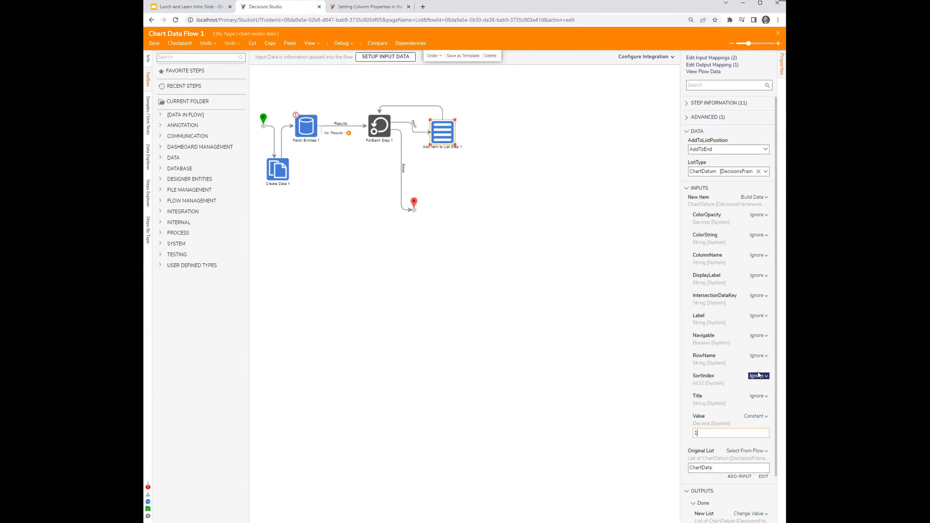
Set the new item's Label to Select From Flow and choose Item.State
{"action": "left_click", "coordinate": [758, 316]}
{"action": "left_click", "coordinate": [722, 301]}
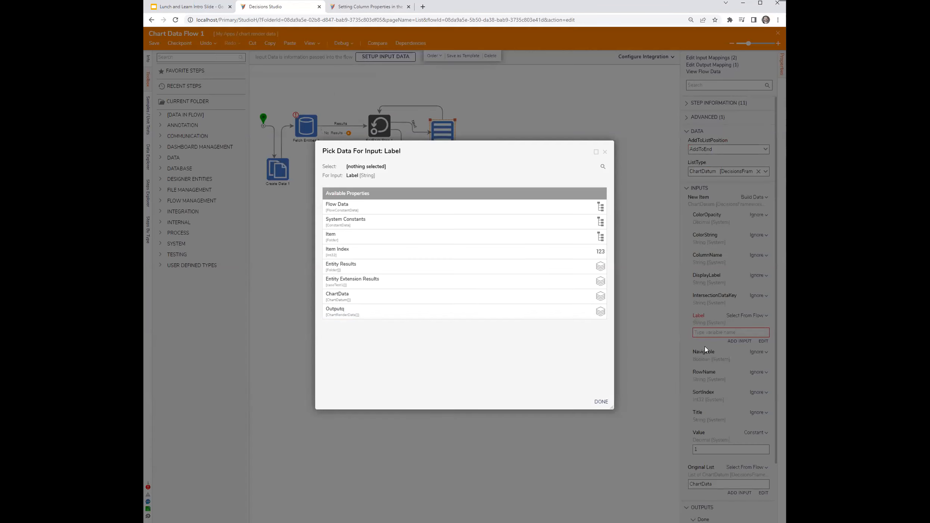
{"action": "left_click", "coordinate": [368, 239]}
{"action": "scroll", "coordinate": [367, 288], "scroll_direction": "down", "scroll_amount": 15}
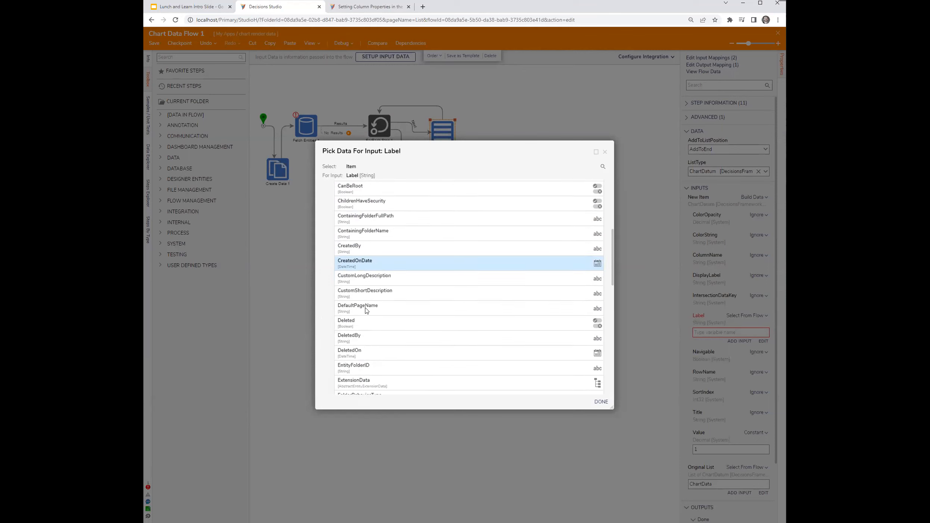
{"action": "left_click", "coordinate": [351, 319]}
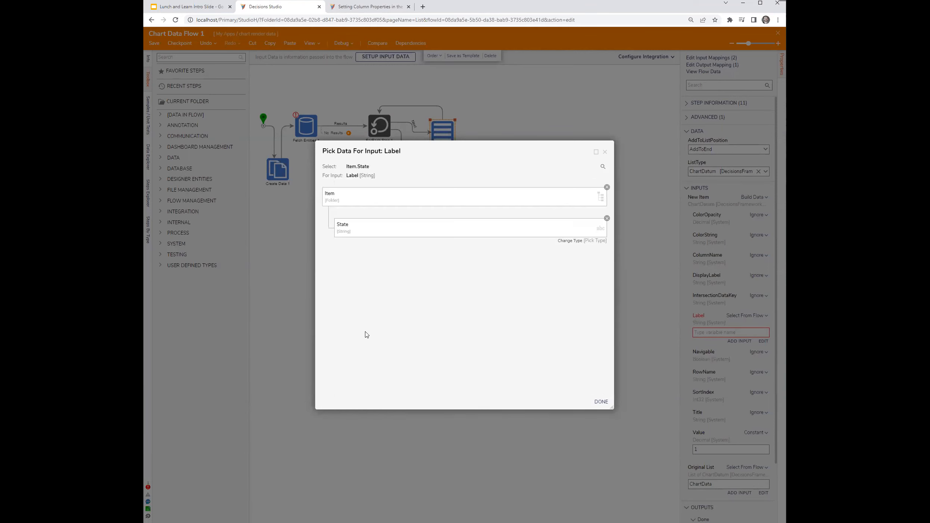
{"action": "left_click", "coordinate": [601, 402]}
{"action": "left_click", "coordinate": [496, 228]}
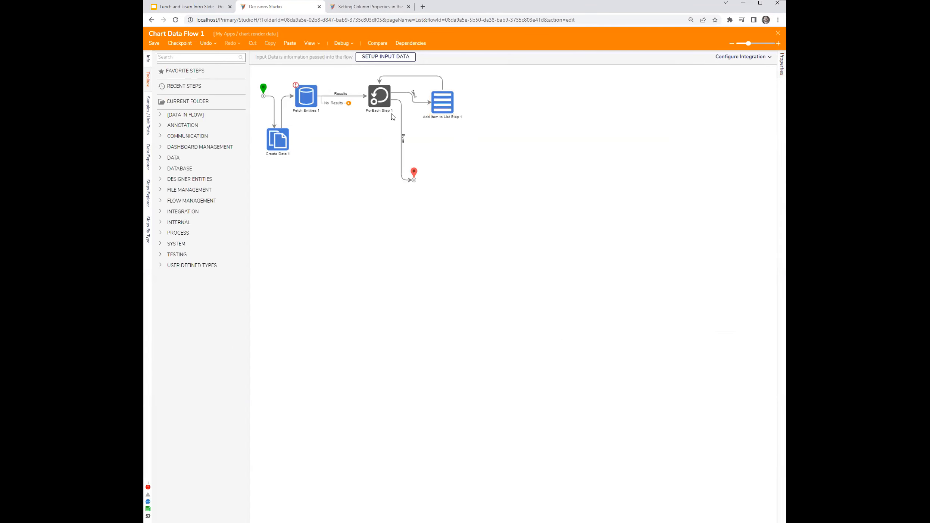
Debug the flow and examine the end step's input and output data in an enlarged view
{"action": "left_click", "coordinate": [343, 44]}
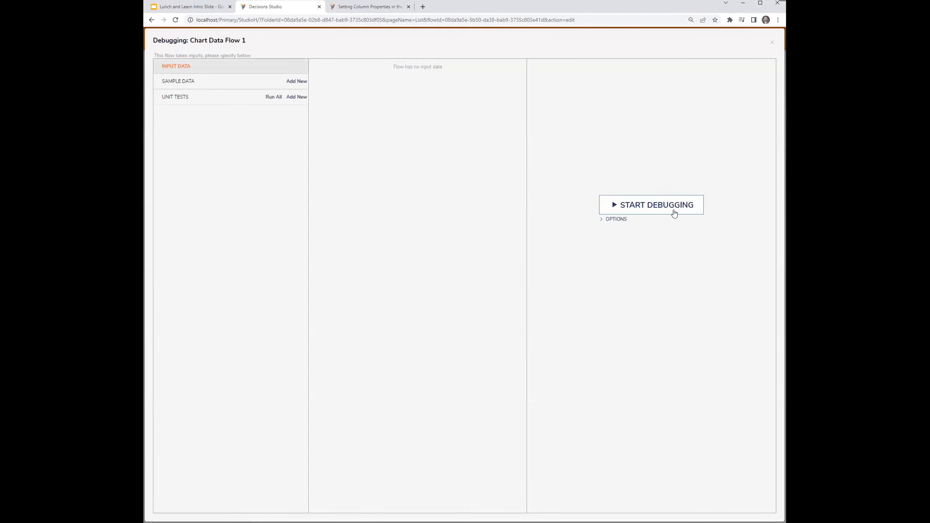
{"action": "left_click", "coordinate": [666, 209]}
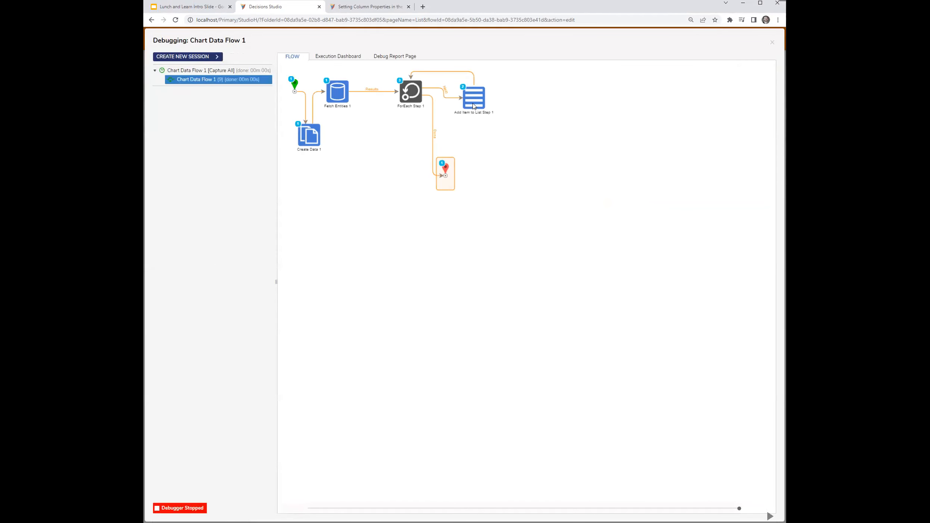
{"action": "left_click", "coordinate": [473, 106]}
{"action": "left_click", "coordinate": [445, 174]}
{"action": "left_click", "coordinate": [481, 184]}
{"action": "left_click", "coordinate": [538, 184]}
{"action": "left_click_drag", "start_coordinate": [556, 342], "coordinate": [666, 503]}
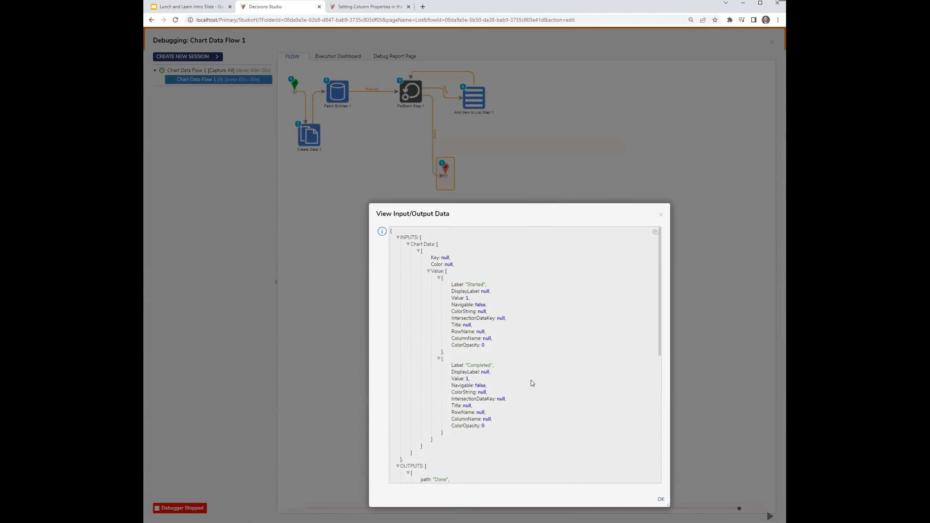
Close the debugger and the flow designer, saving the changes to Chart Data Flow 1
{"action": "left_click", "coordinate": [661, 215]}
{"action": "left_click", "coordinate": [772, 42]}
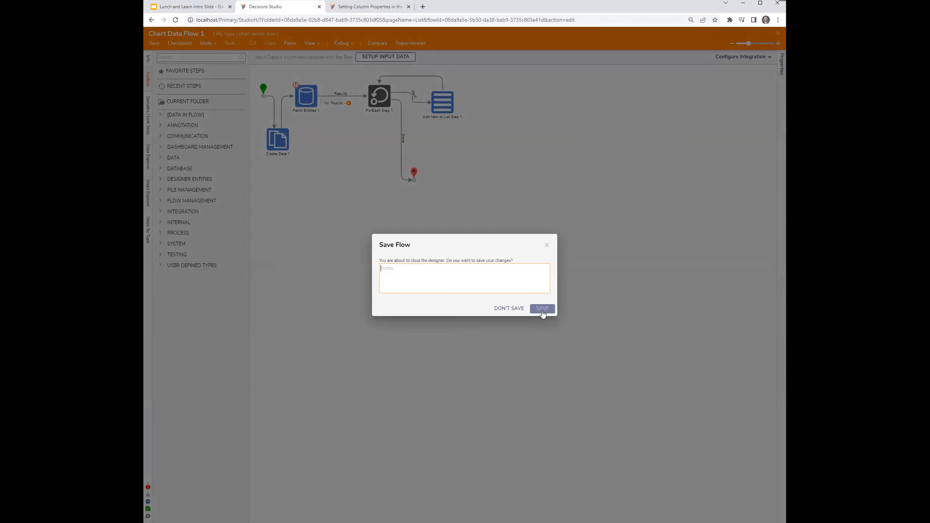
{"action": "left_click", "coordinate": [542, 308]}
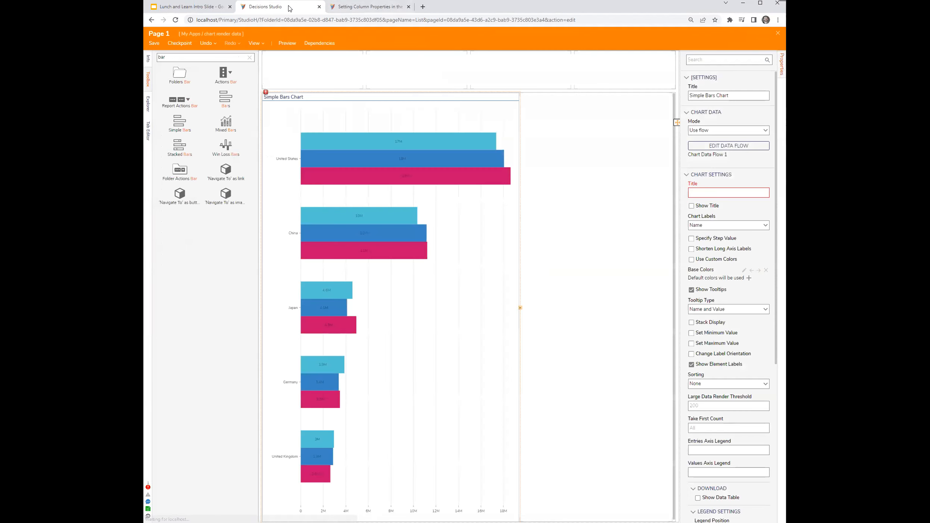
Duplicate the Page 1 designer tab and leave the designer in the copy to reach the chart render data folder
{"action": "right_click", "coordinate": [289, 7]}
{"action": "left_click", "coordinate": [334, 61]}
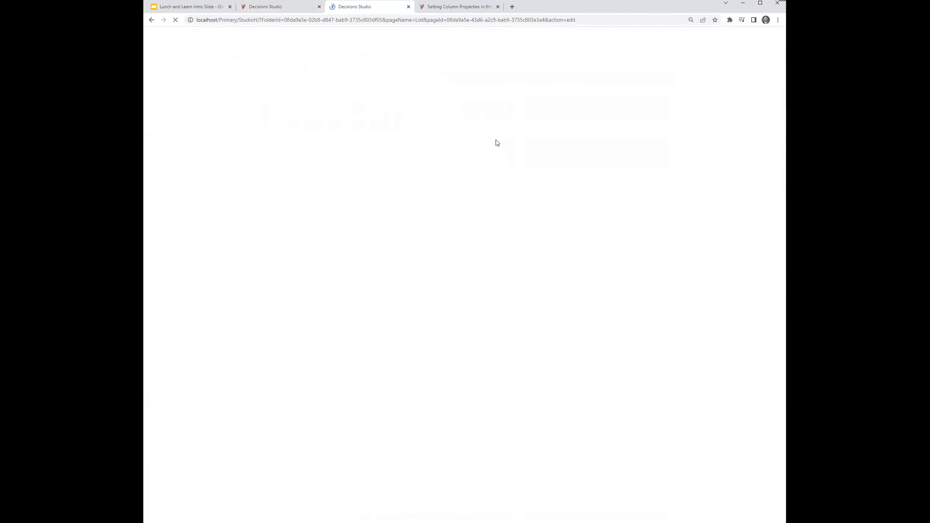
{"action": "left_click", "coordinate": [523, 293]}
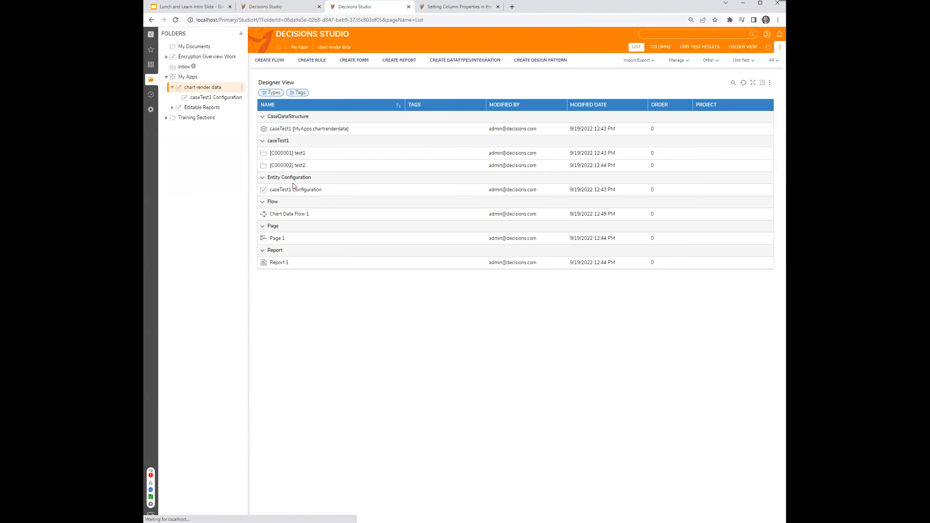
Create a folder named "asdf" inside the chart render data folder and return to the Page 1 designer tab
{"action": "right_click", "coordinate": [198, 87]}
{"action": "left_click", "coordinate": [274, 87]}
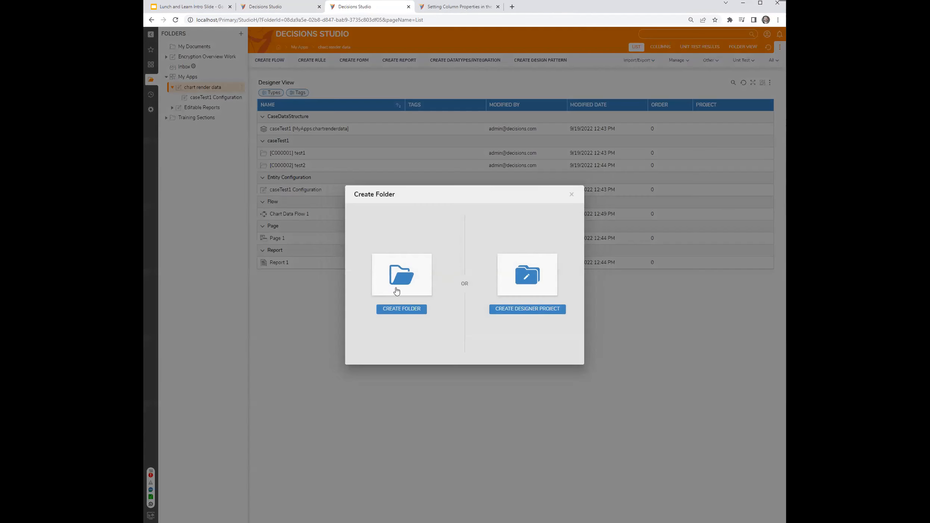
{"action": "left_click", "coordinate": [396, 291]}
{"action": "type", "text": "asdf"}
{"action": "left_click", "coordinate": [537, 369]}
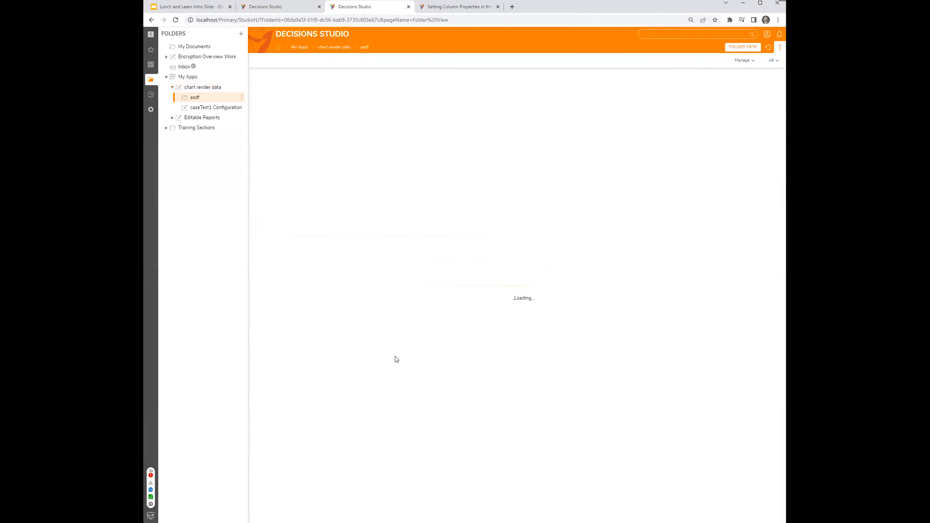
{"action": "left_click", "coordinate": [285, 7]}
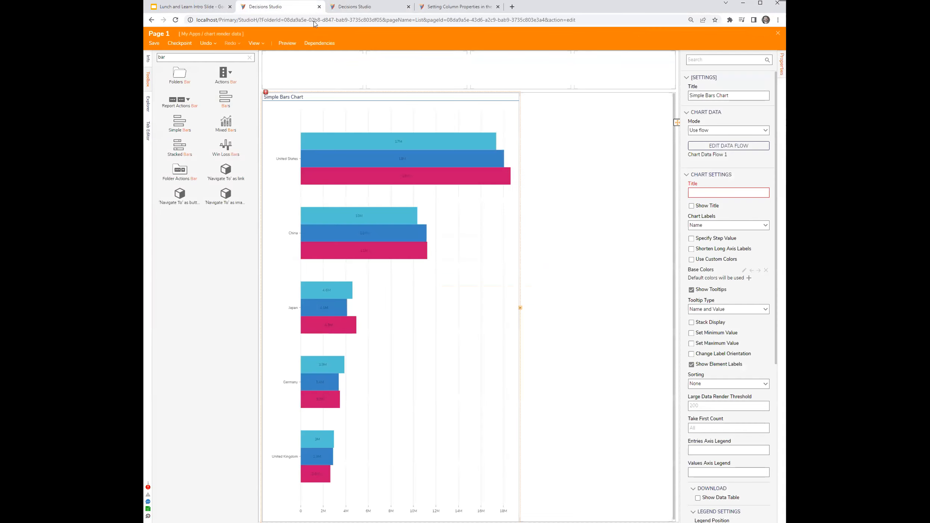
Close the Page 1 designer with its changes saved and reopen Page 1 from the chart render data folder
{"action": "left_click", "coordinate": [779, 34]}
{"action": "left_click", "coordinate": [540, 308]}
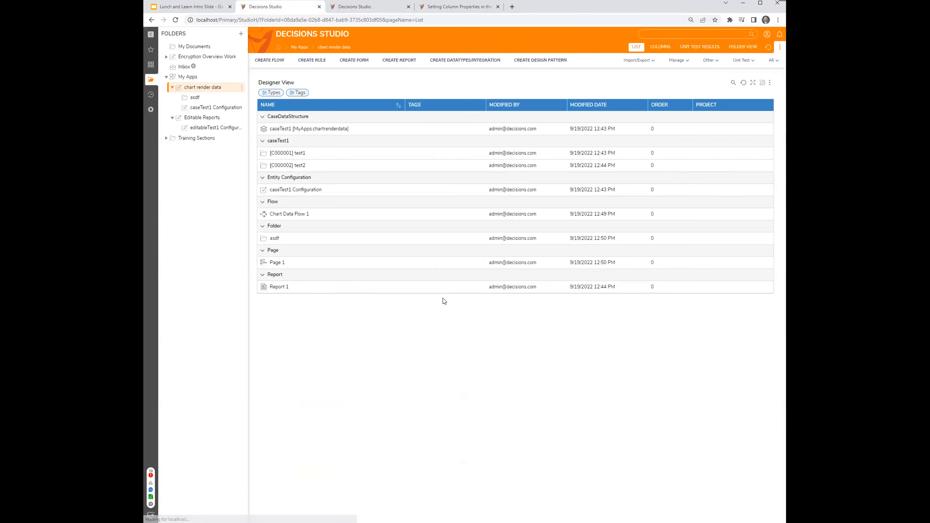
{"action": "double_click", "coordinate": [277, 262]}
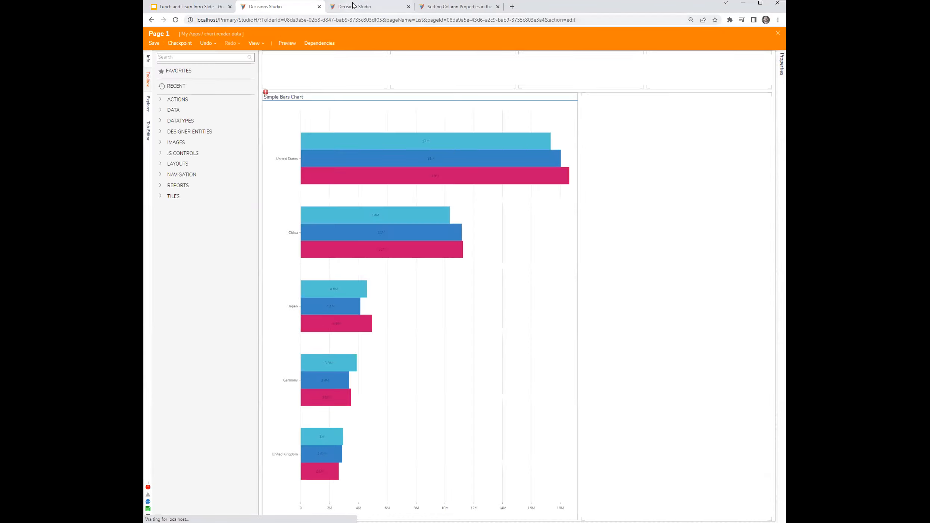
In the other browser tab, add a dashboard page named "Data" to the asdf folder, using the existing Page 1
{"action": "left_click", "coordinate": [353, 6]}
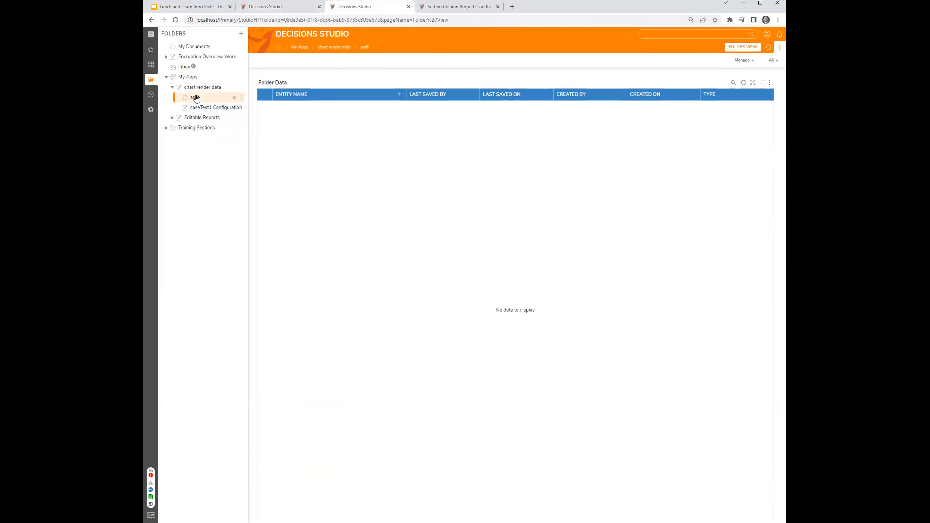
{"action": "left_click", "coordinate": [242, 98]}
{"action": "mouse_move", "coordinate": [263, 110]}
{"action": "mouse_move", "coordinate": [329, 253]}
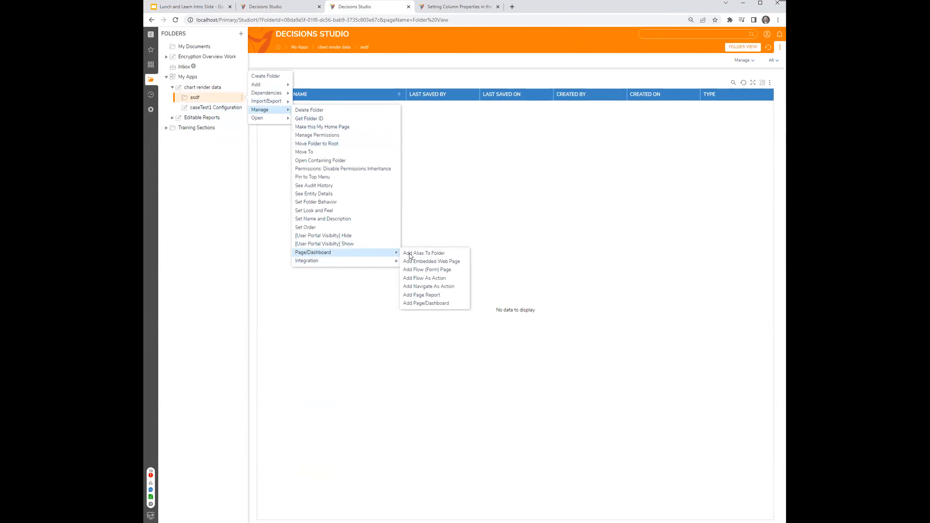
{"action": "left_click", "coordinate": [426, 304]}
{"action": "left_click", "coordinate": [412, 232]}
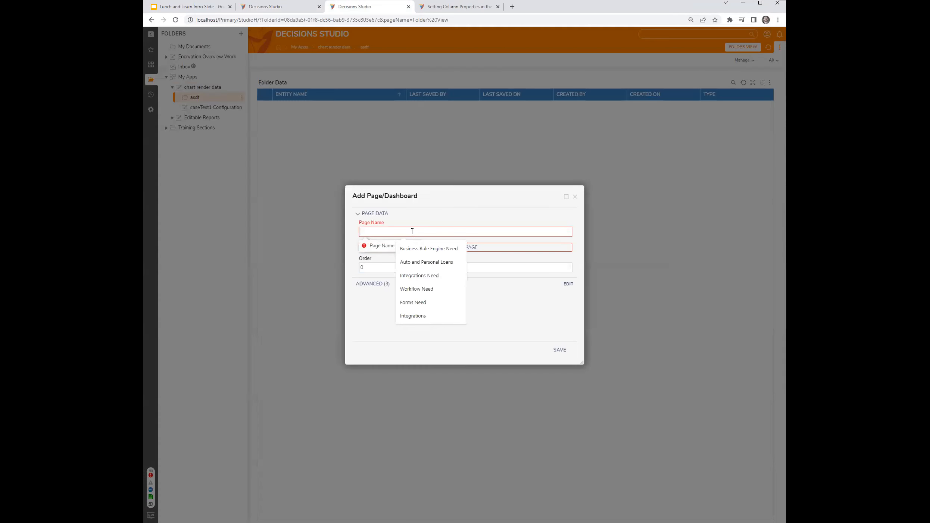
{"action": "type", "text": "d"}
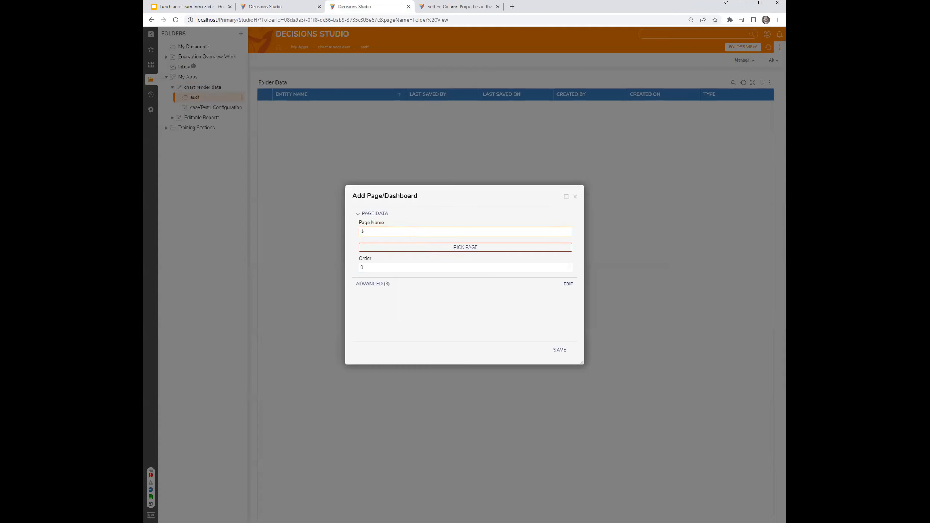
{"action": "type", "text": "ata"}
{"action": "left_click", "coordinate": [492, 247]}
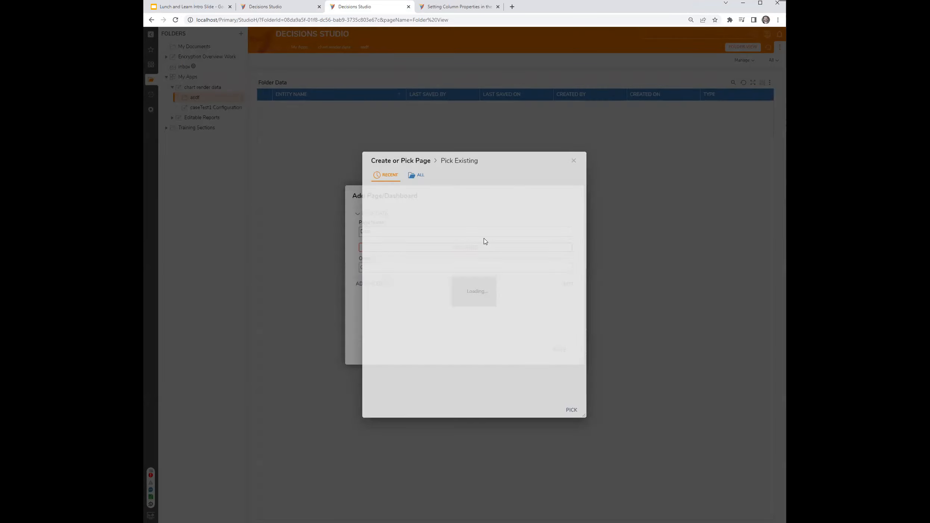
{"action": "left_click", "coordinate": [578, 415]}
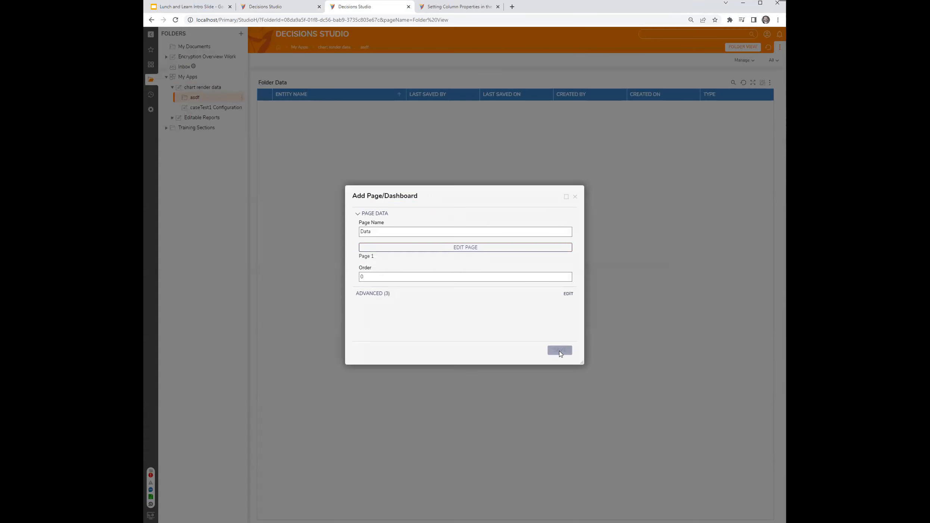
{"action": "left_click", "coordinate": [560, 350]}
Reopen the asdf folder to check whether its Data page renders the bar chart
{"action": "left_click", "coordinate": [209, 107]}
{"action": "left_click", "coordinate": [200, 100]}
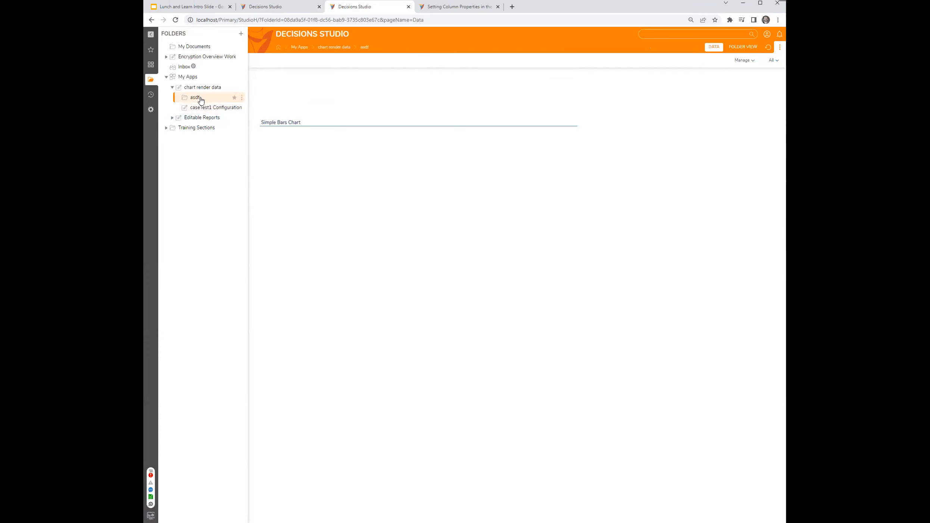
{"action": "left_click", "coordinate": [193, 88]}
{"action": "left_click", "coordinate": [186, 97]}
Return to the Page 1 designer and set the required title in the Simple Bars Chart's settings to "asdf"
{"action": "left_click", "coordinate": [269, 7]}
{"action": "left_click", "coordinate": [633, 258]}
{"action": "left_click", "coordinate": [374, 213]}
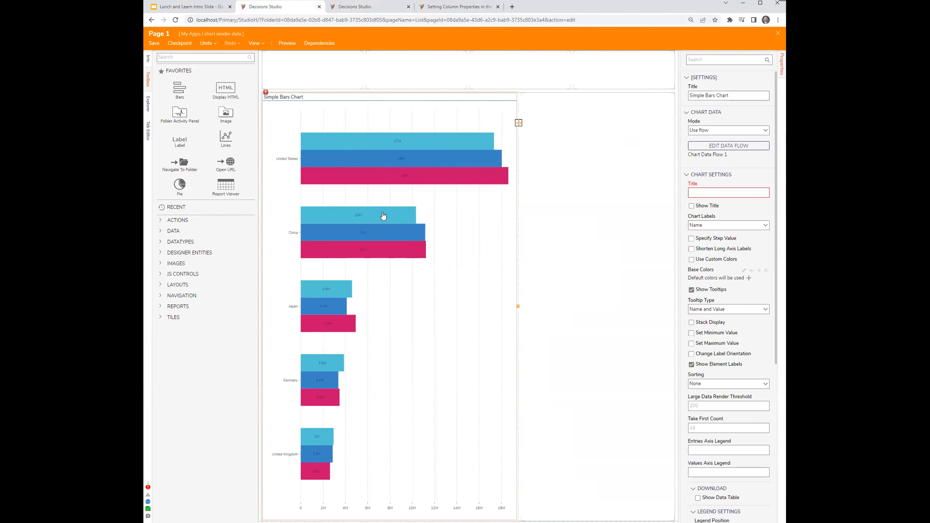
{"action": "left_click", "coordinate": [728, 193]}
{"action": "type", "text": "asdf"}
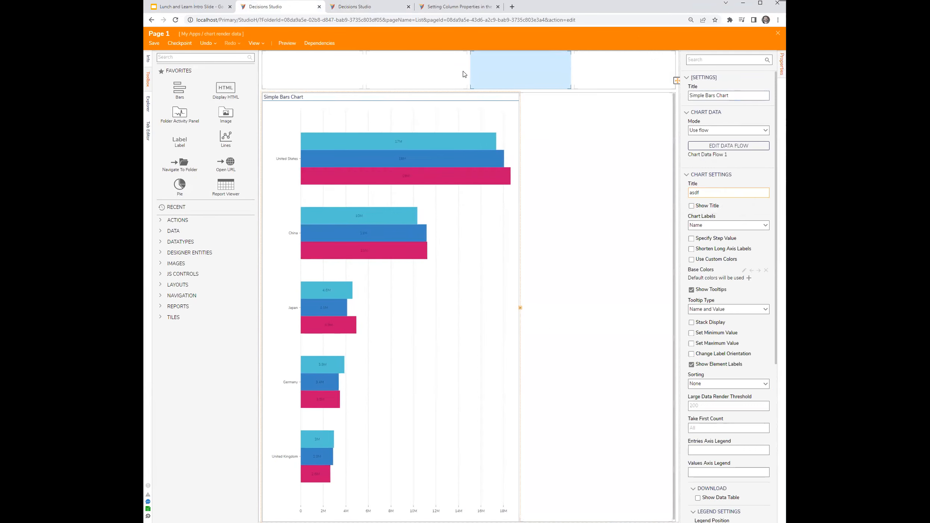
{"action": "left_click", "coordinate": [428, 312]}
Save Page 1 and refresh the asdf folder's Data page with the changed page definition
{"action": "left_click", "coordinate": [155, 44]}
{"action": "left_click", "coordinate": [544, 306]}
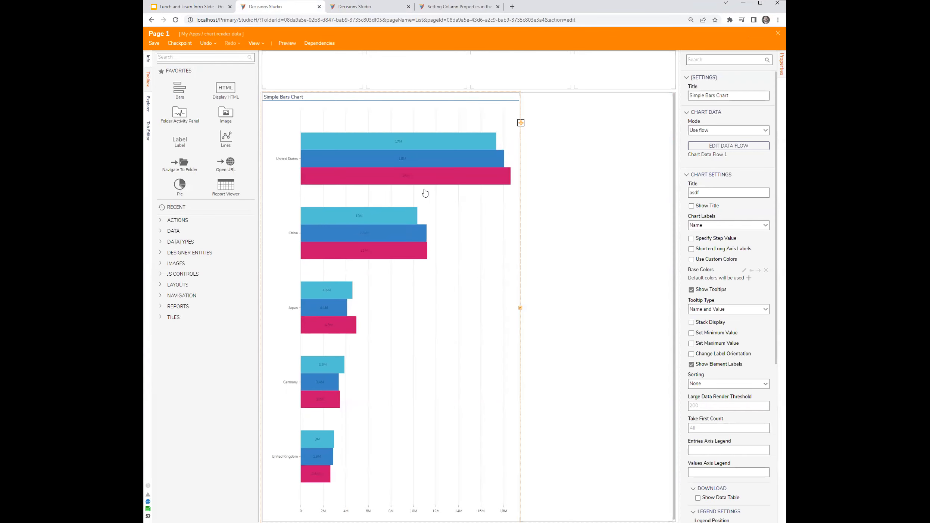
{"action": "left_click", "coordinate": [360, 8]}
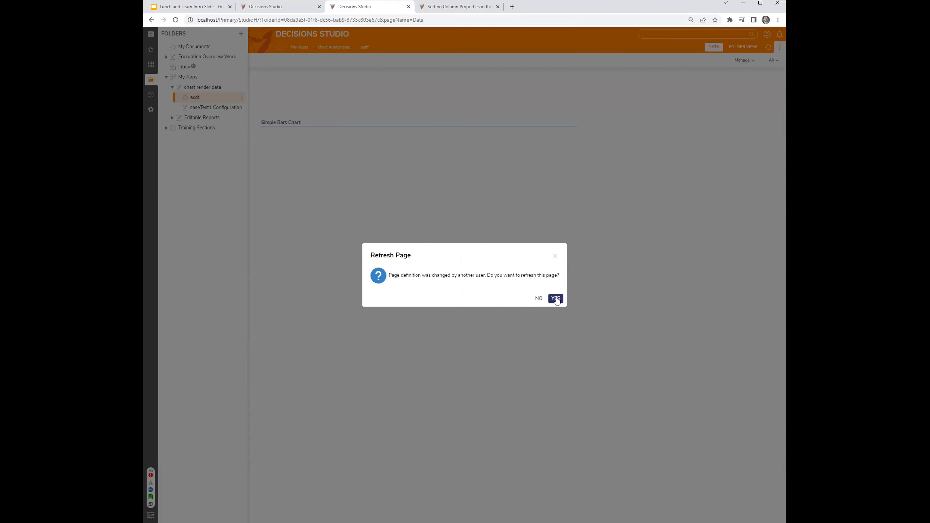
{"action": "left_click", "coordinate": [556, 299]}
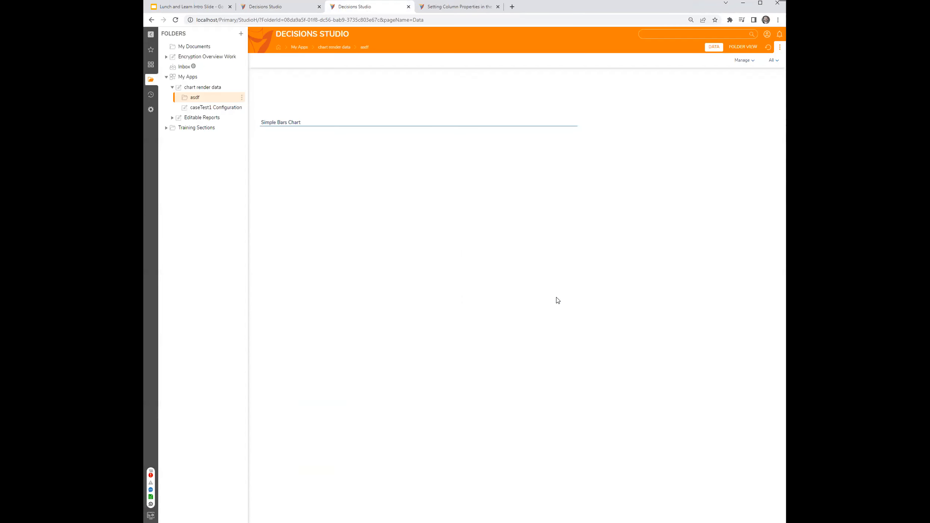
Open the bar chart's data flow from Page 1 and examine the input mappings of the end step and Add Item to List Step 1
{"action": "left_click", "coordinate": [288, 8]}
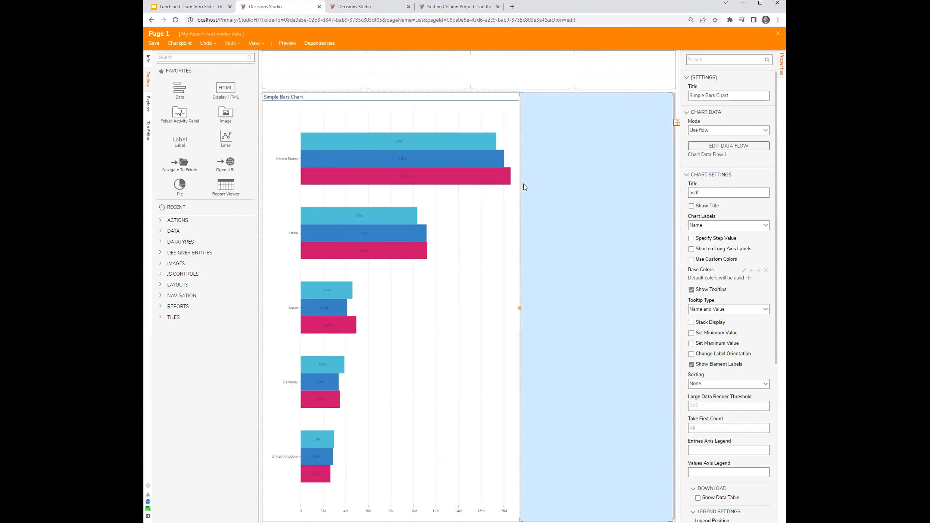
{"action": "left_click", "coordinate": [744, 147]}
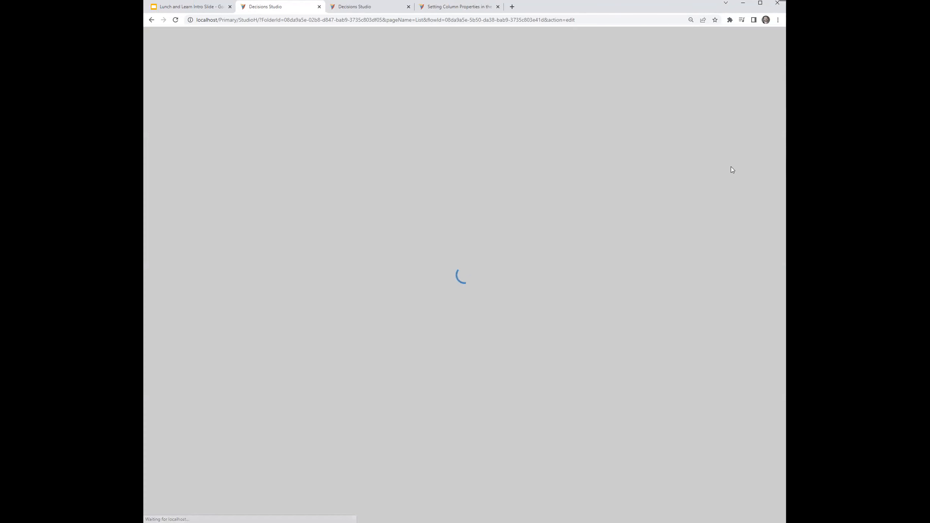
{"action": "left_click", "coordinate": [414, 173]}
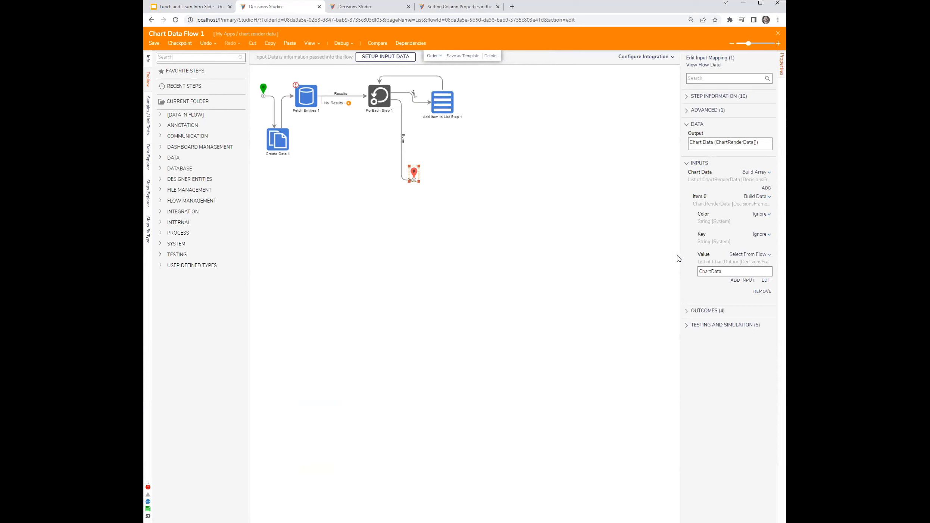
{"action": "left_click_drag", "start_coordinate": [679, 256], "coordinate": [647, 258]}
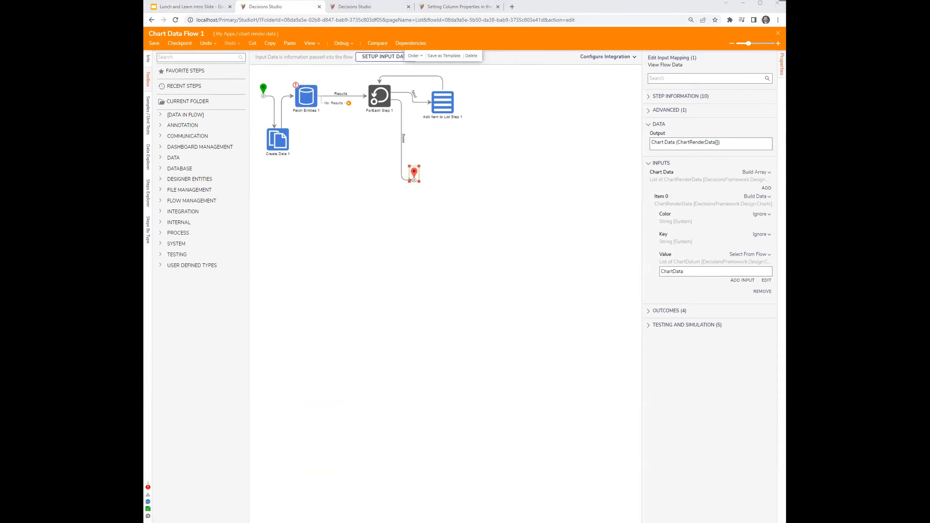
{"action": "left_click", "coordinate": [413, 98]}
{"action": "left_click", "coordinate": [448, 111]}
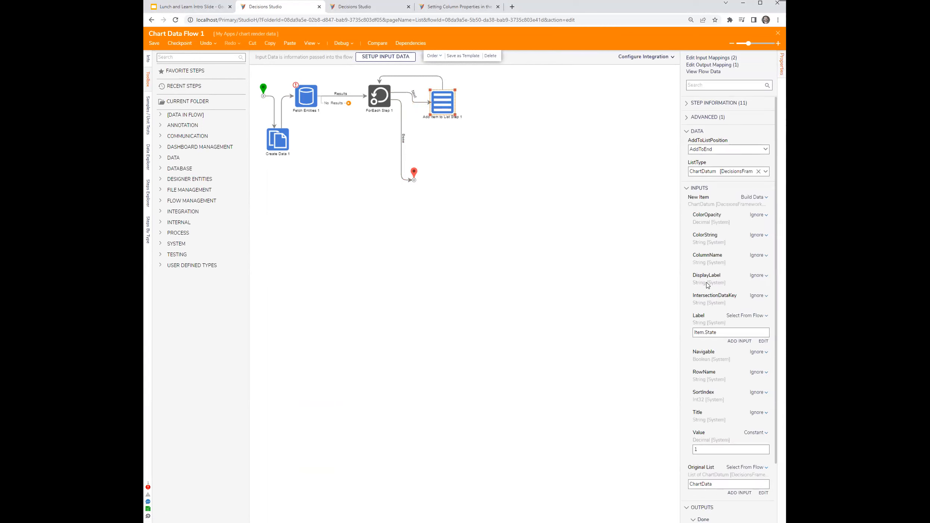
{"action": "left_click", "coordinate": [414, 175]}
{"action": "left_click_drag", "start_coordinate": [680, 284], "coordinate": [638, 284]}
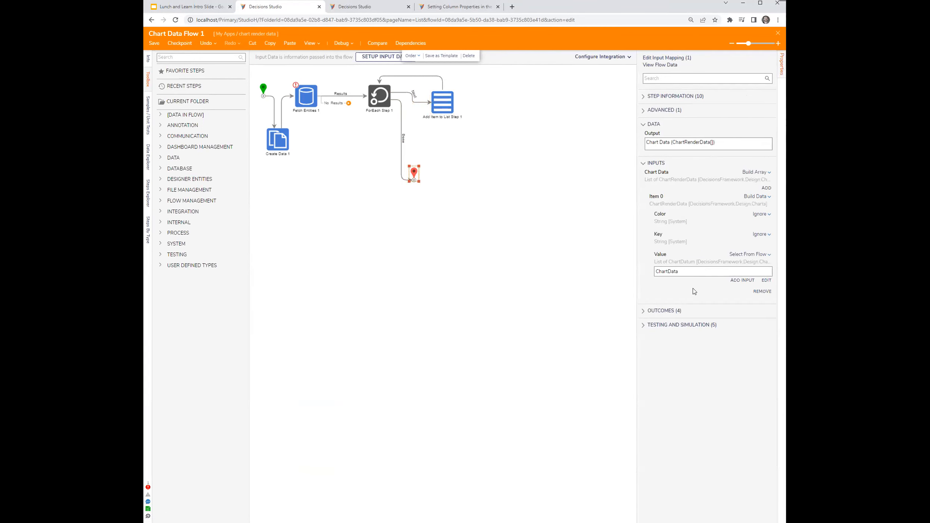
{"action": "left_click", "coordinate": [443, 103]}
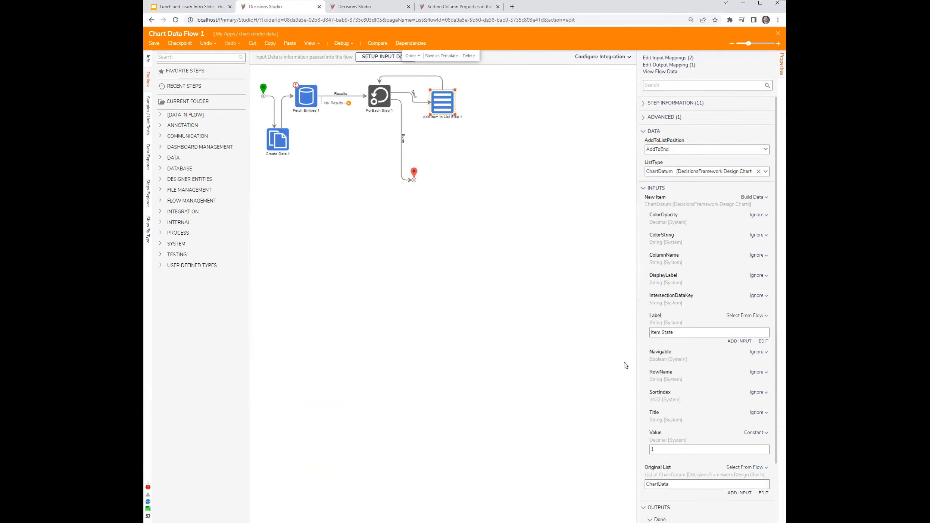
{"action": "left_click_drag", "start_coordinate": [637, 352], "coordinate": [593, 353]}
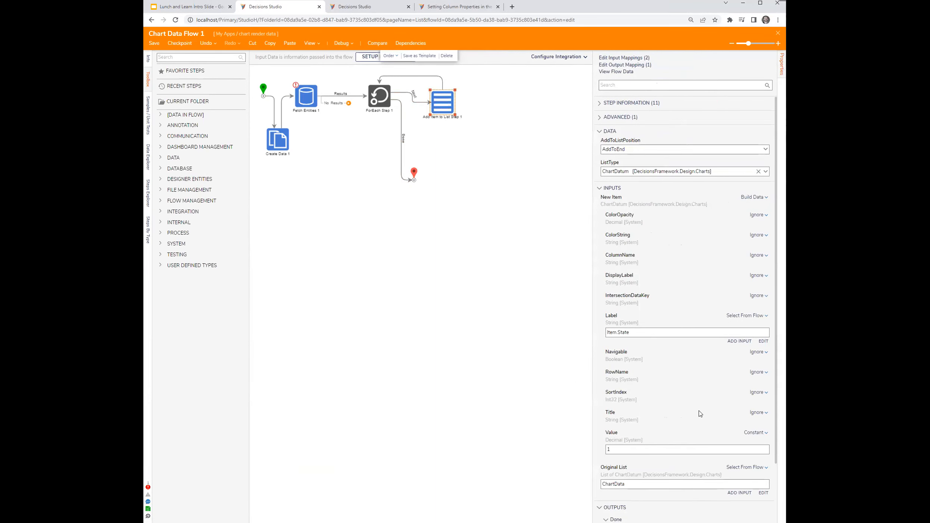